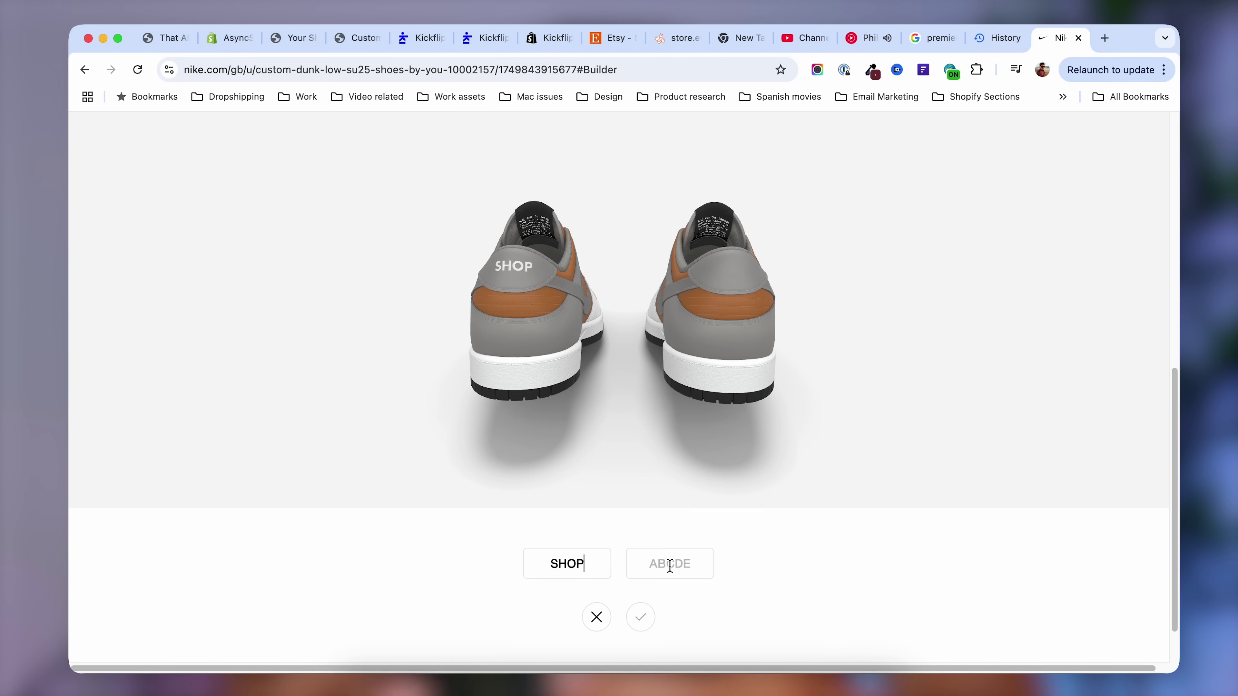
- Enter IFY as the heel text for the second shoe
text(IFY)
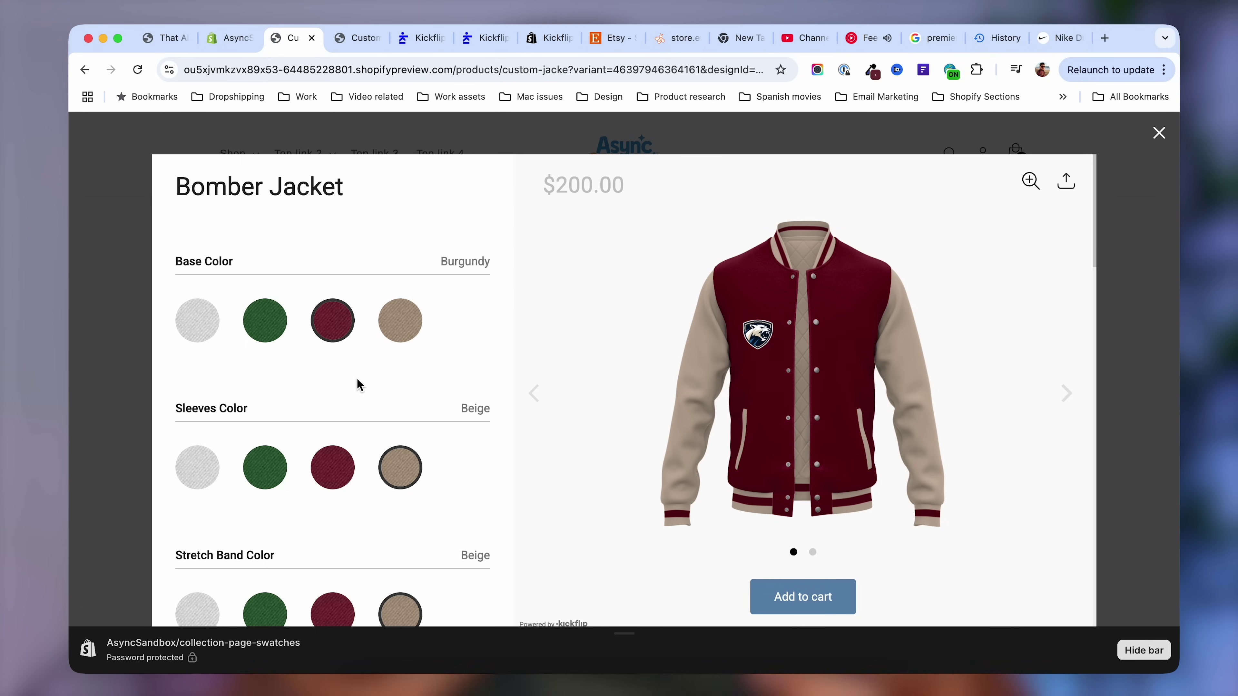
- Set the Bomber Jacket's base colour and its stretch band accent colour to green
click(268, 271)
scroll(296, 444, down, 10)
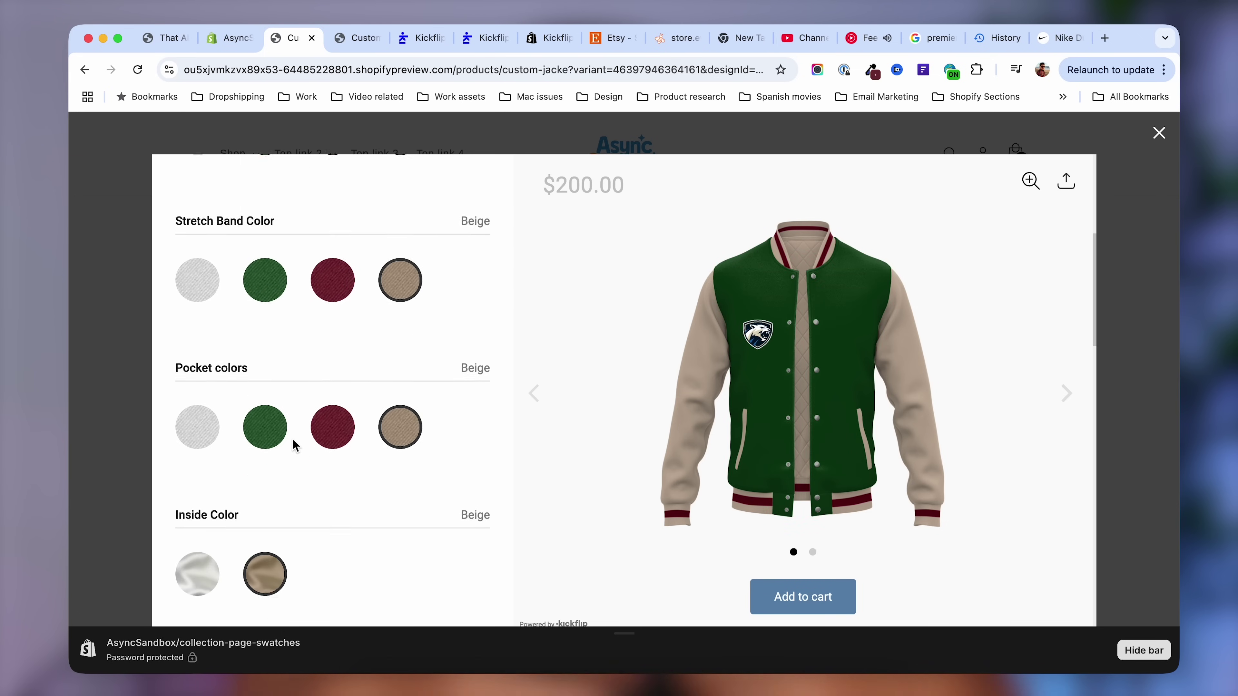
scroll(296, 449, down, 6)
click(263, 441)
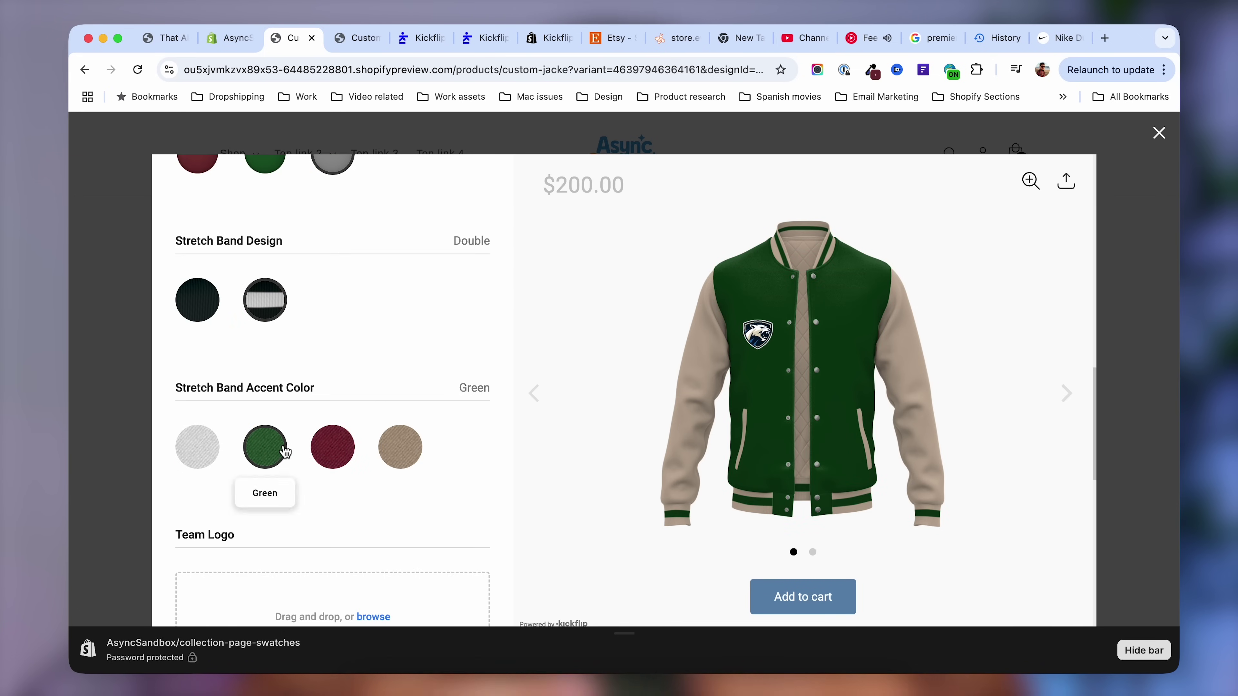
- Preview the back of the customised jacket and return to its front view
scroll(263, 441, up, 10)
click(813, 553)
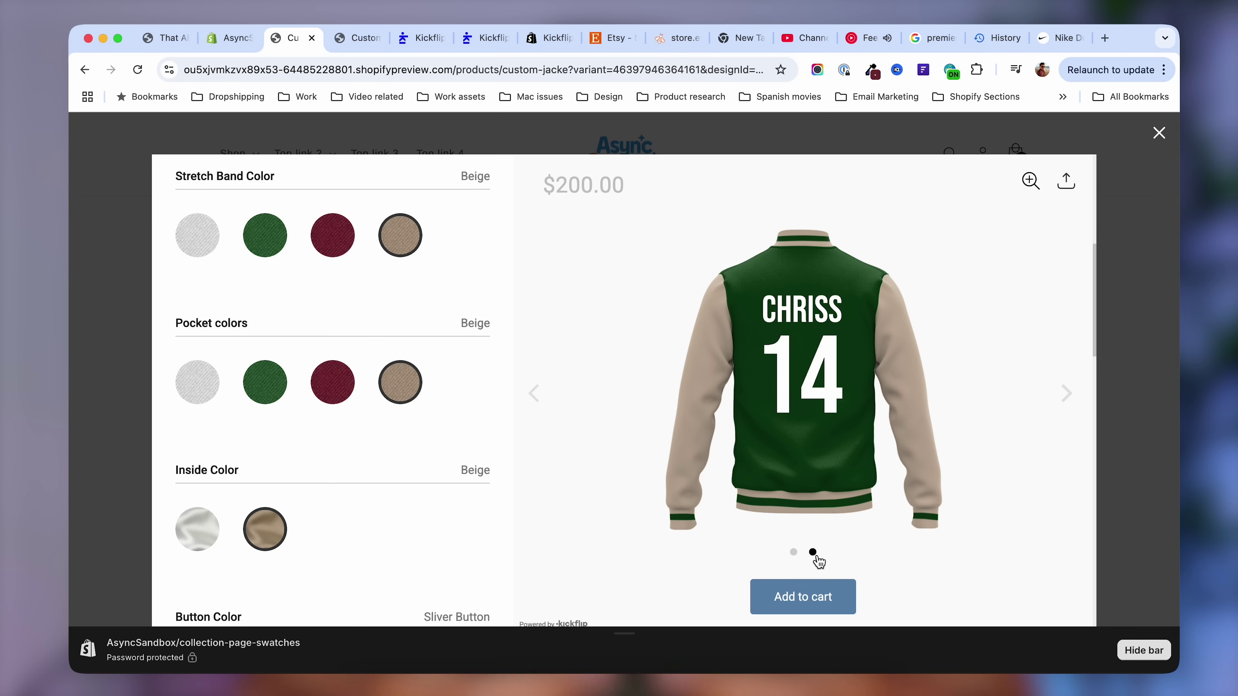
click(793, 552)
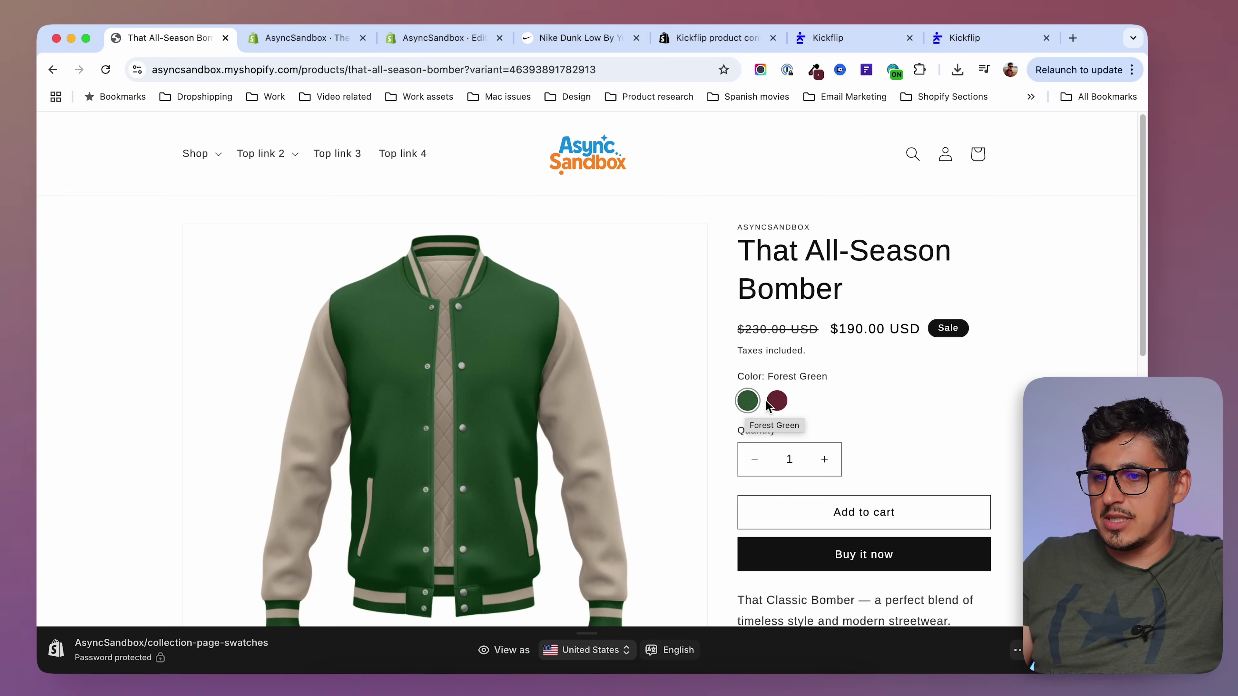
- Select the Burgundy colour for That All-Season Bomber and look through its product photos
click(780, 404)
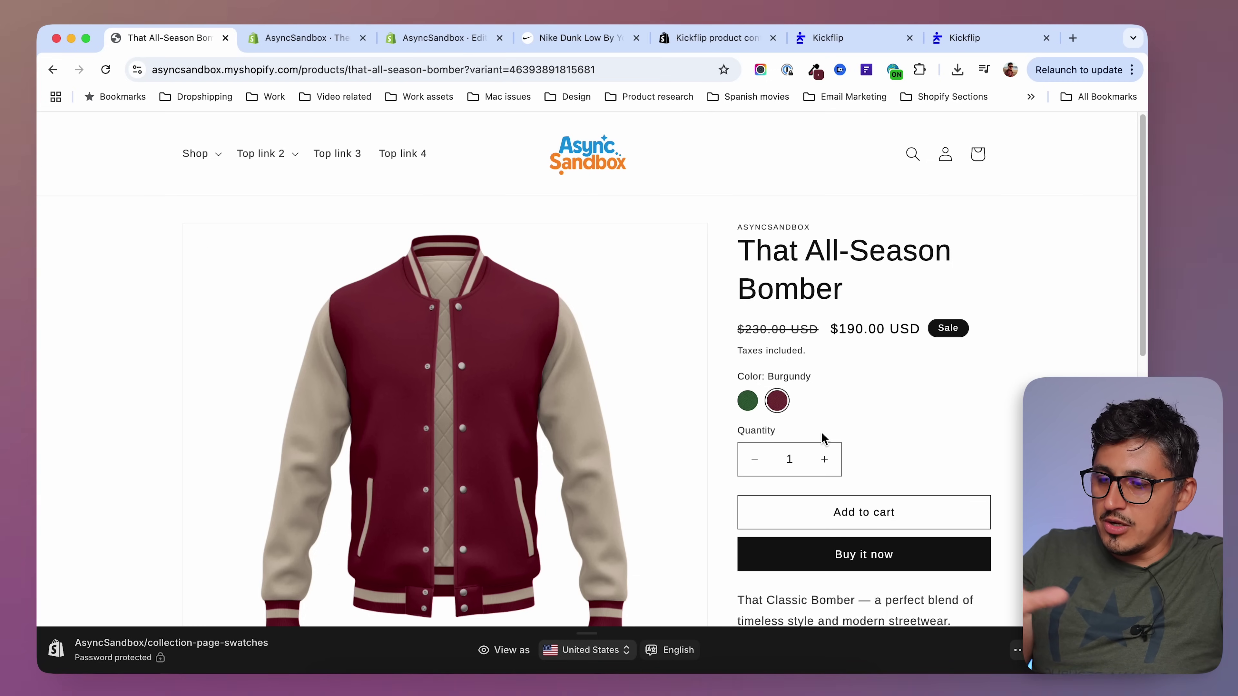
scroll(1067, 333, down, 2)
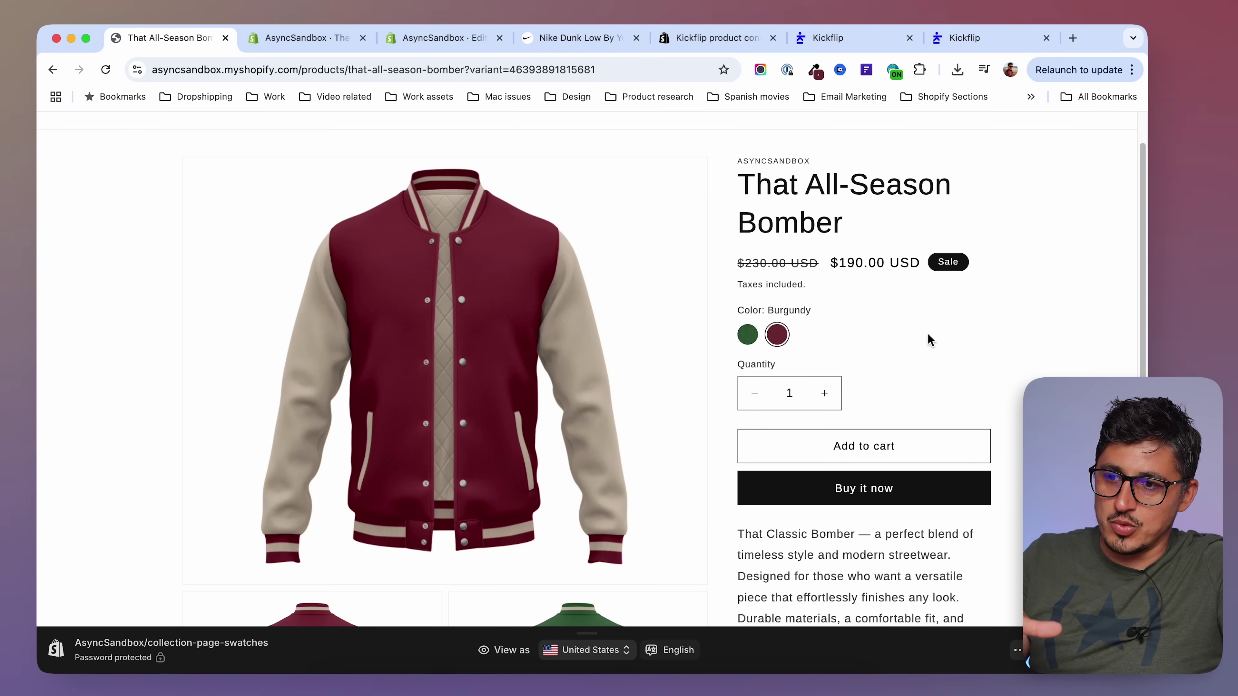
scroll(872, 468, down, 1)
scroll(780, 477, down, 5)
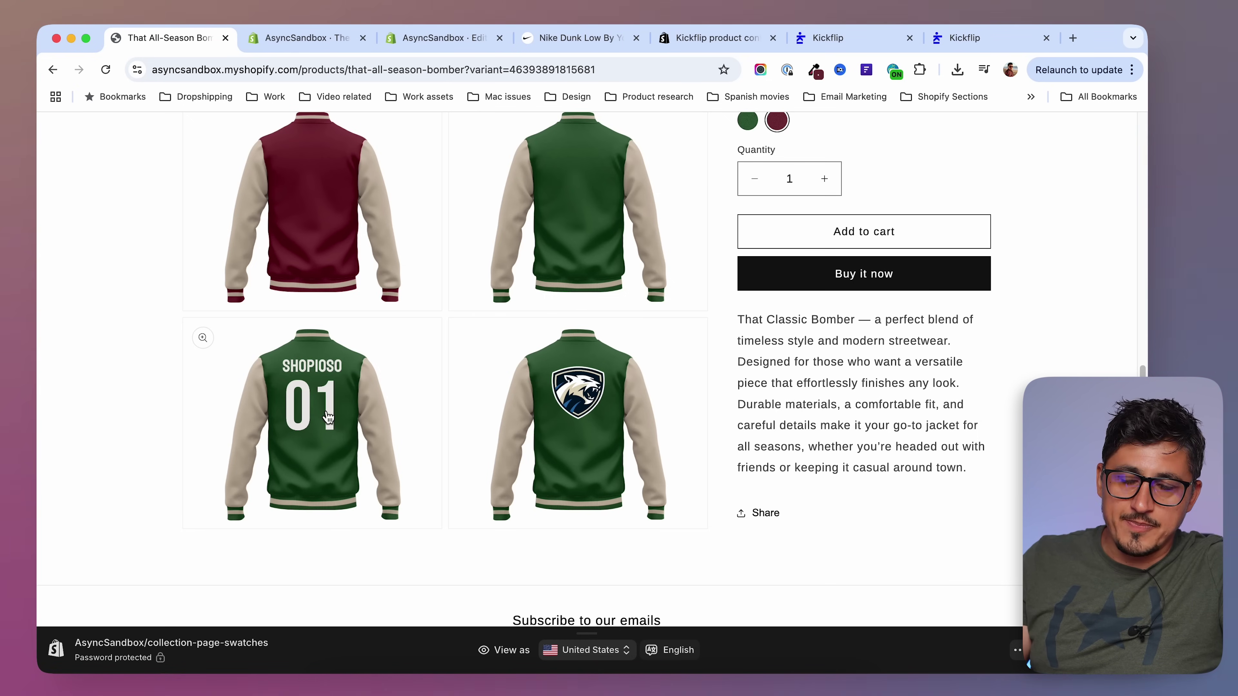
scroll(649, 478, up, 6)
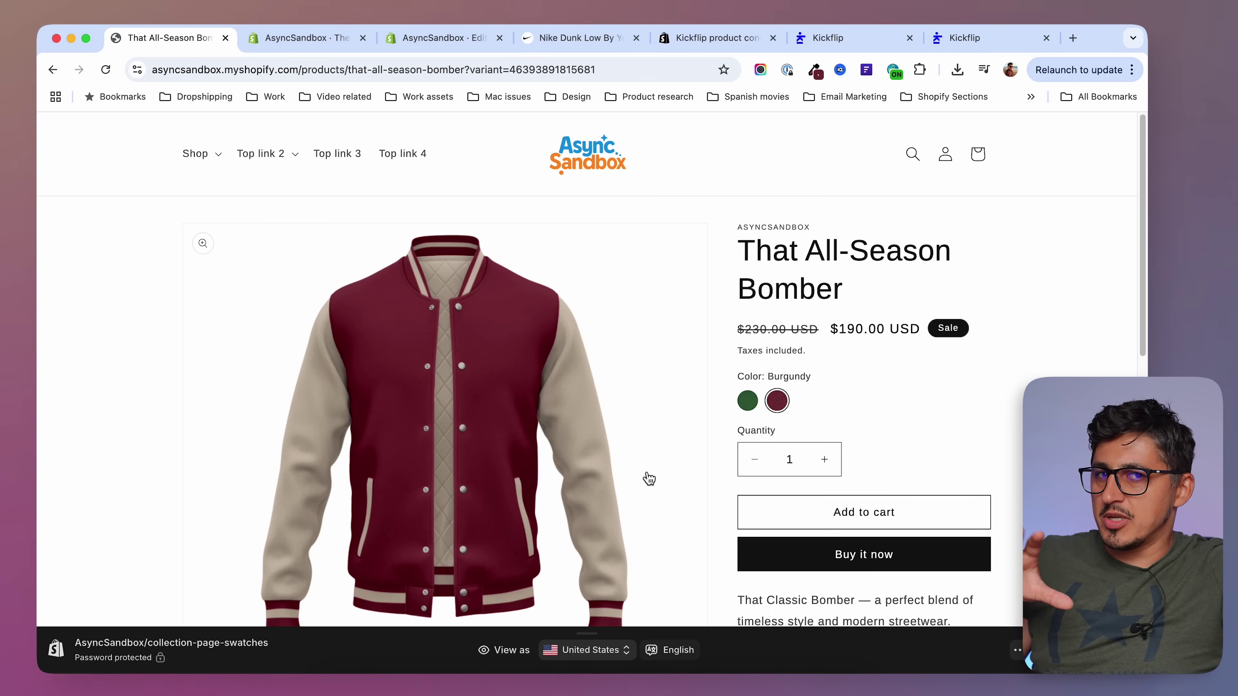
- In the theme code, uncomment the custom back name, number and logo fields in main-product.liquid and save the file
click(319, 43)
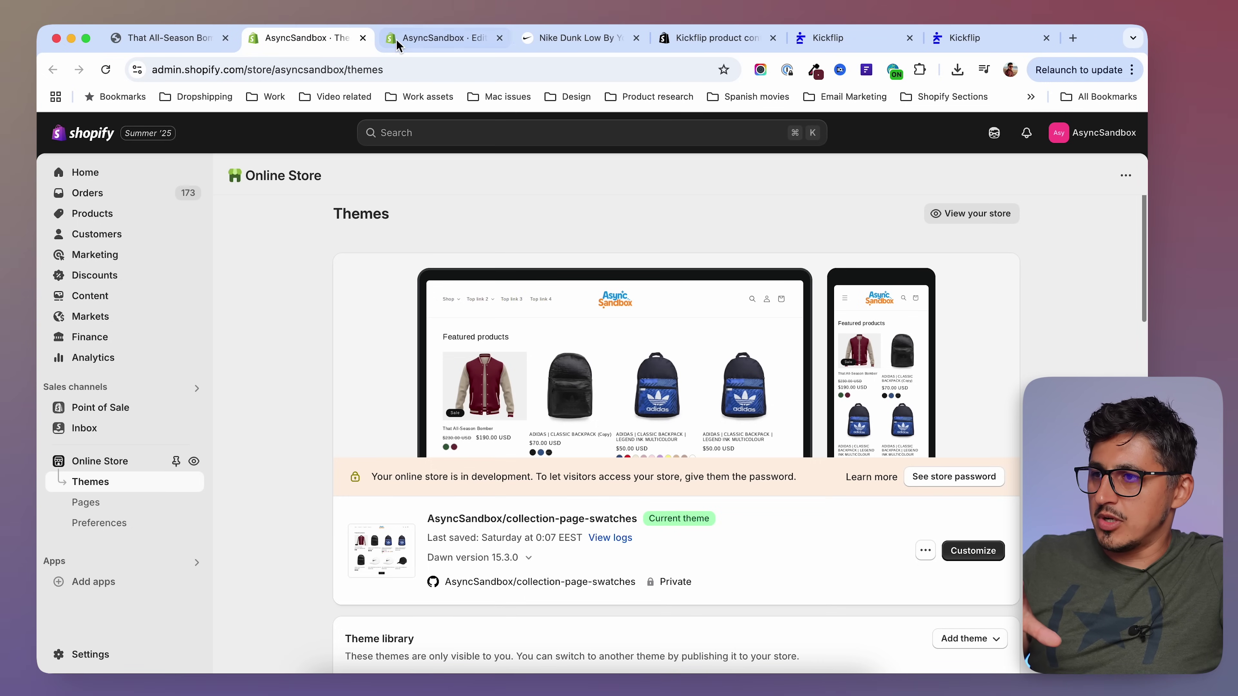
click(458, 39)
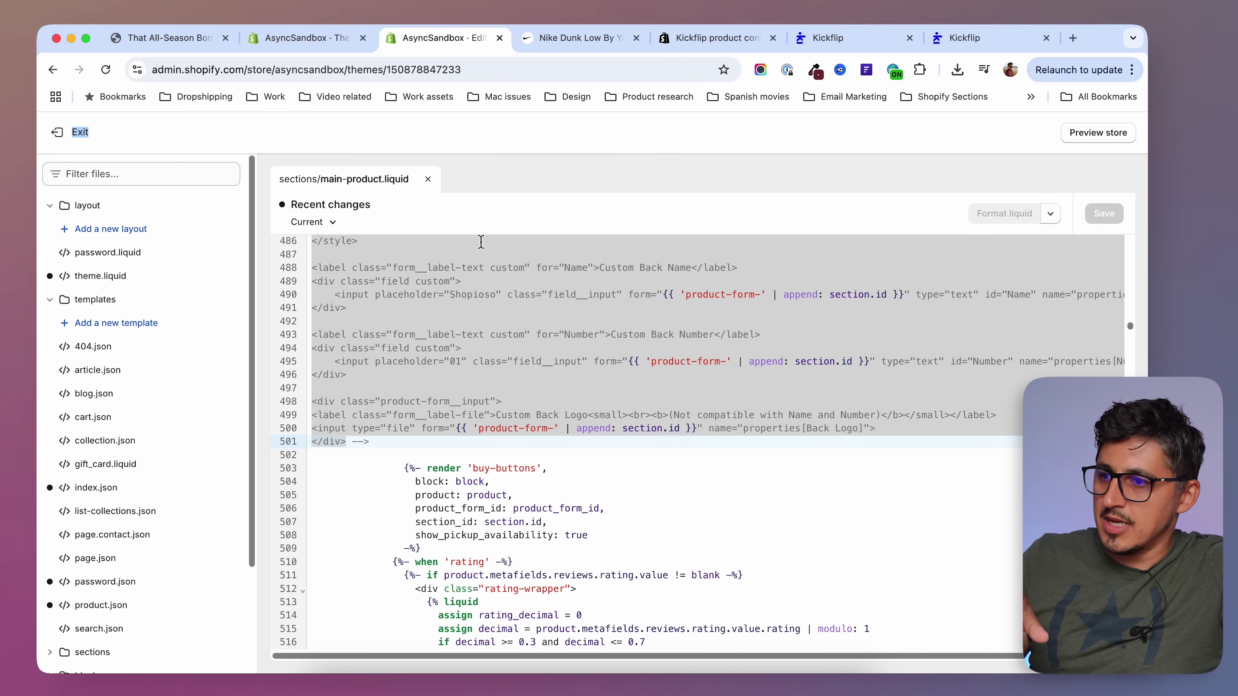
scroll(416, 446, up, 3)
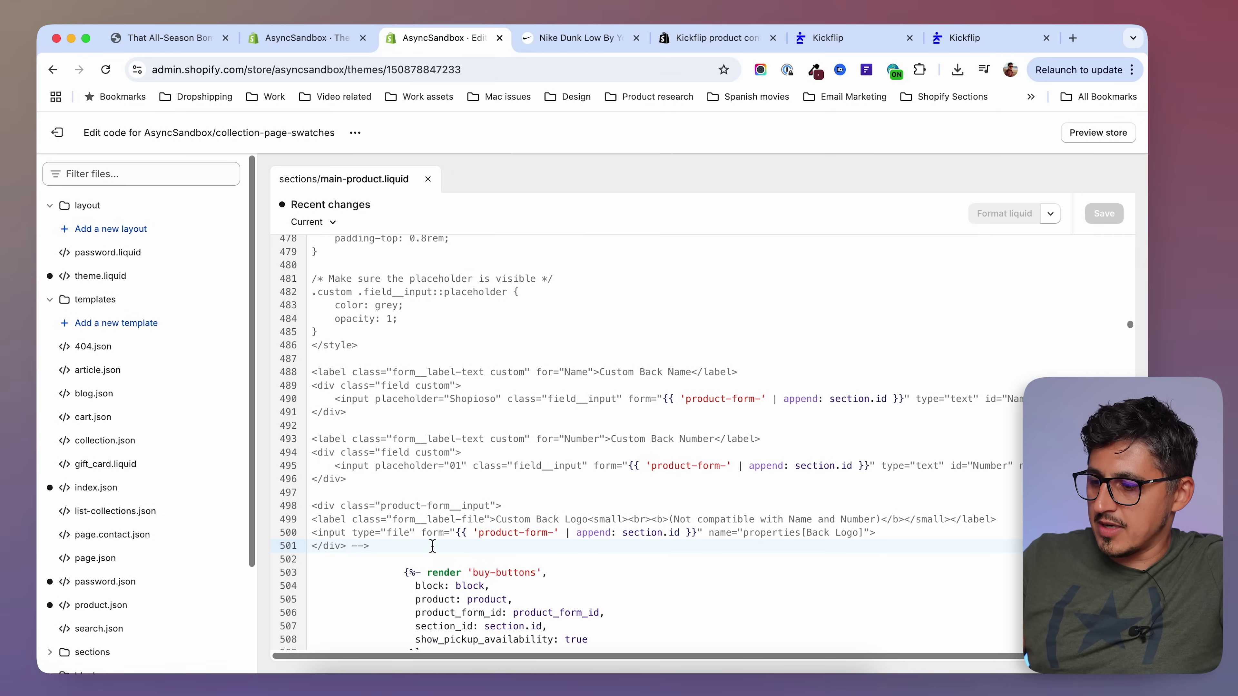
key(super+slash)
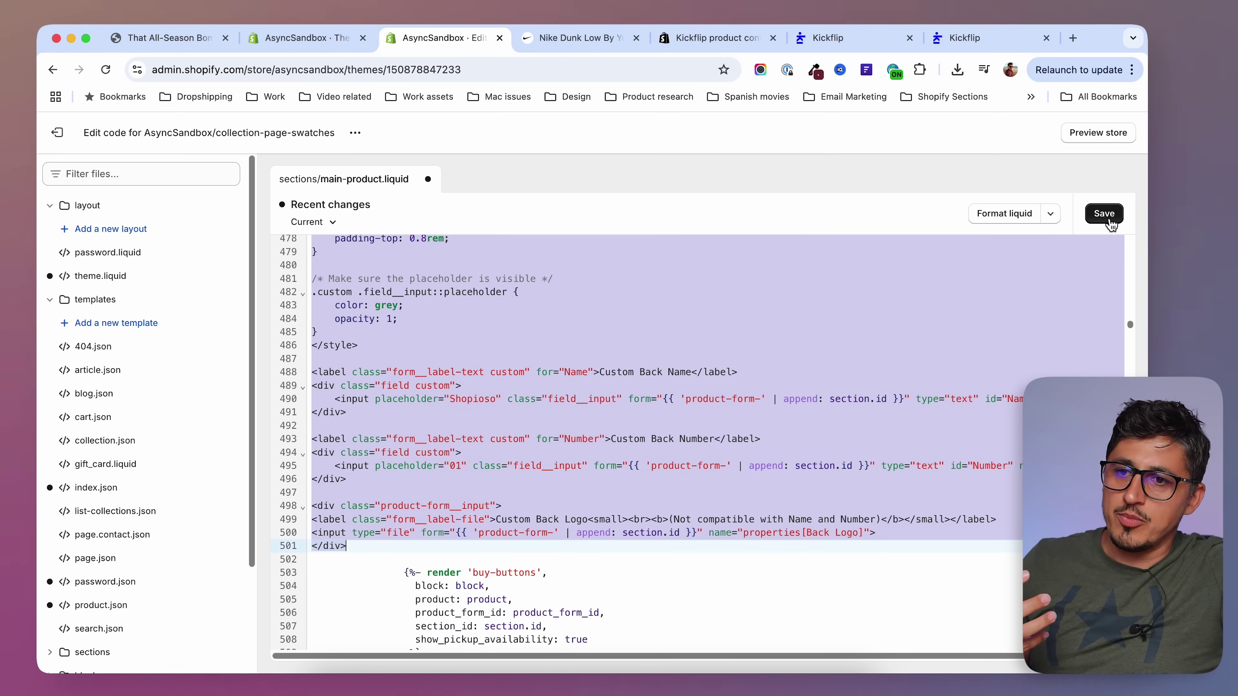
click(1105, 215)
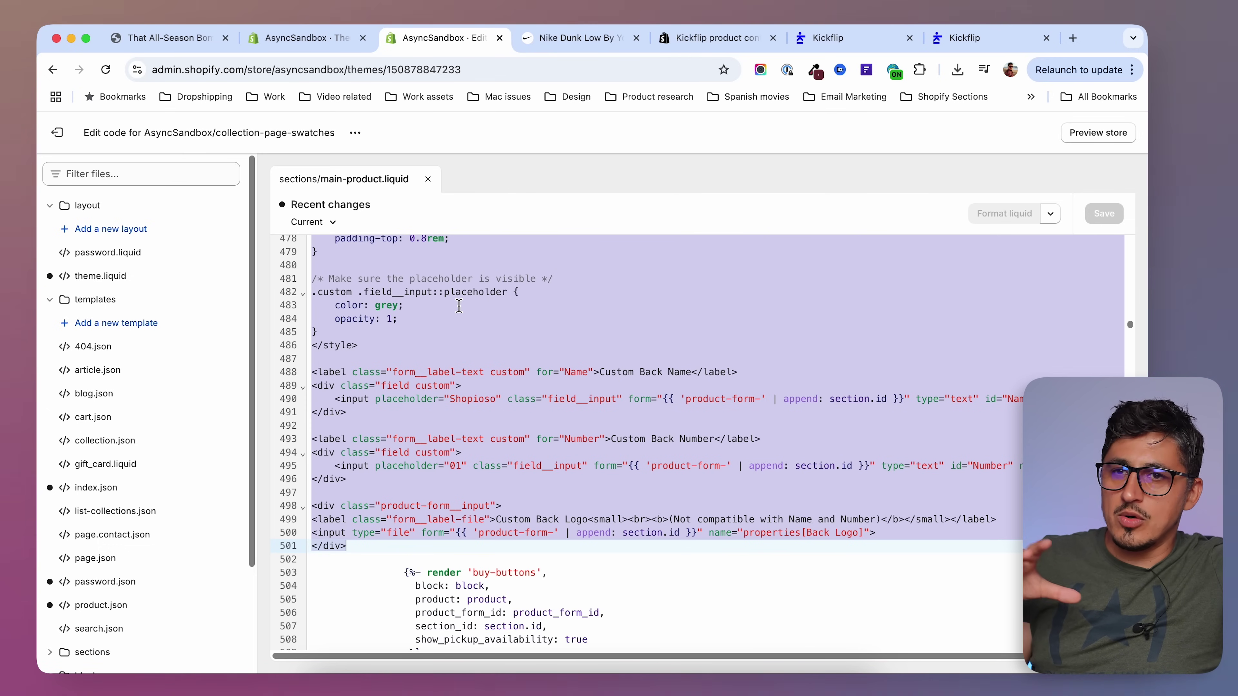
- Review the custom back name, number and logo fields on the bomber's product page alongside the jacket photos
click(163, 37)
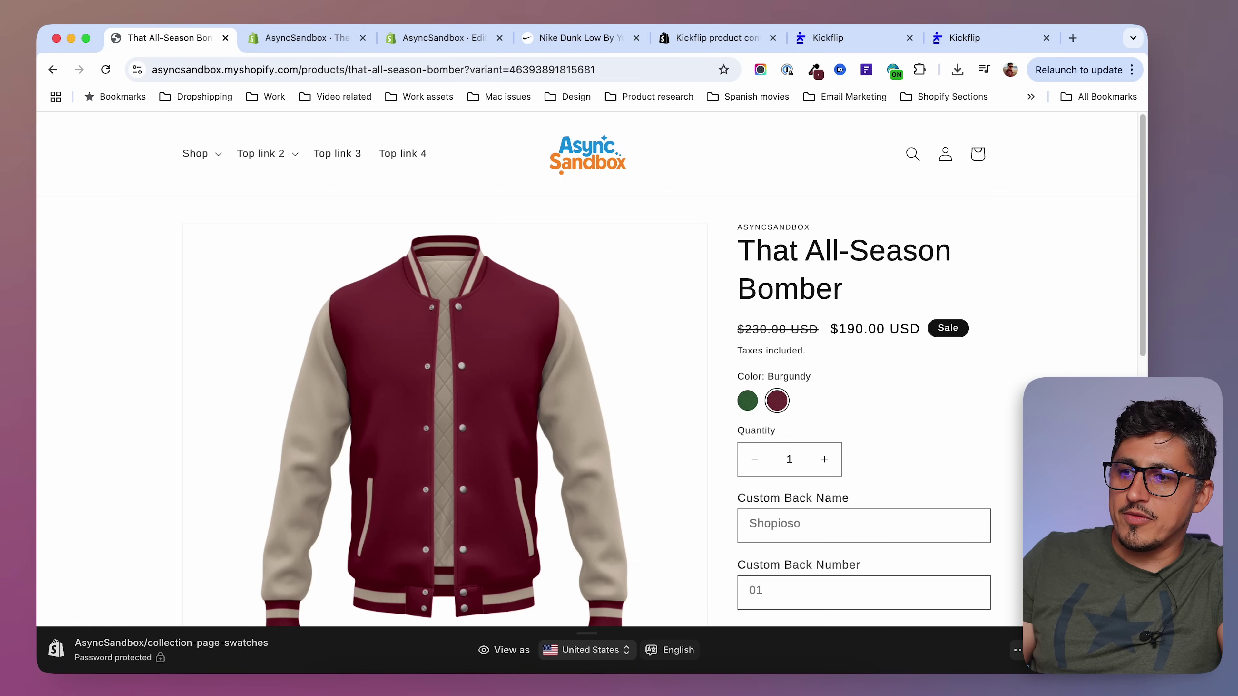
scroll(811, 294, down, 2)
scroll(812, 294, down, 3)
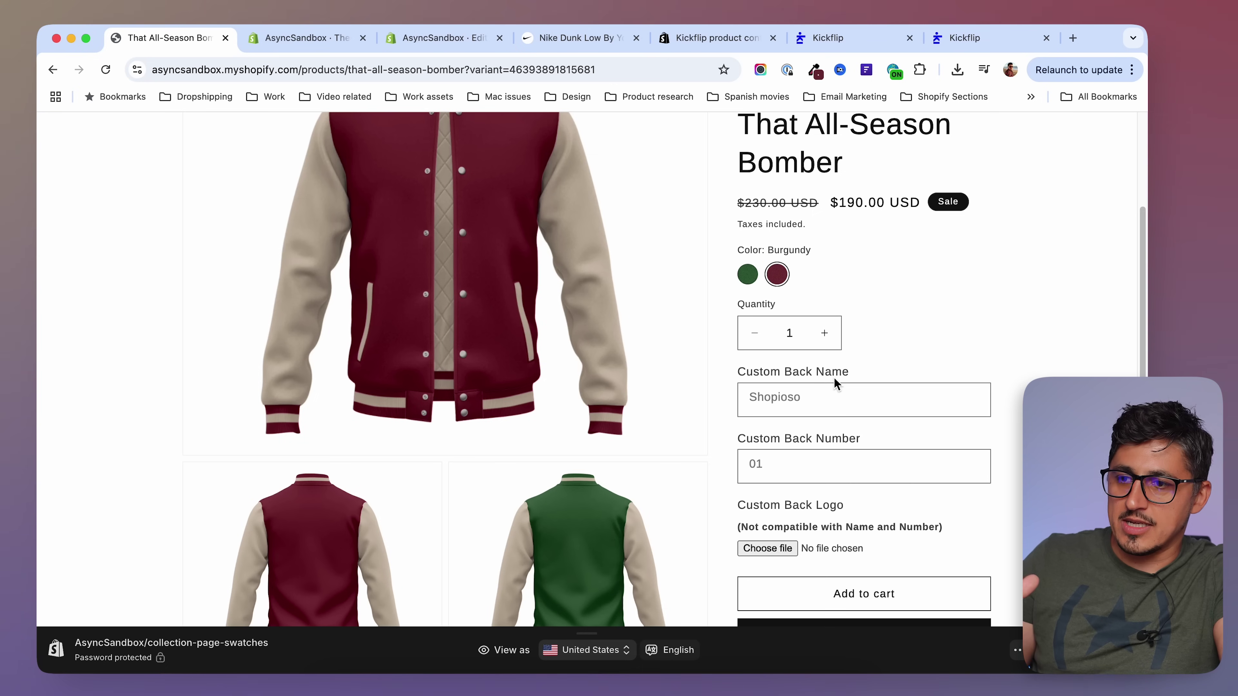
scroll(842, 388, down, 10)
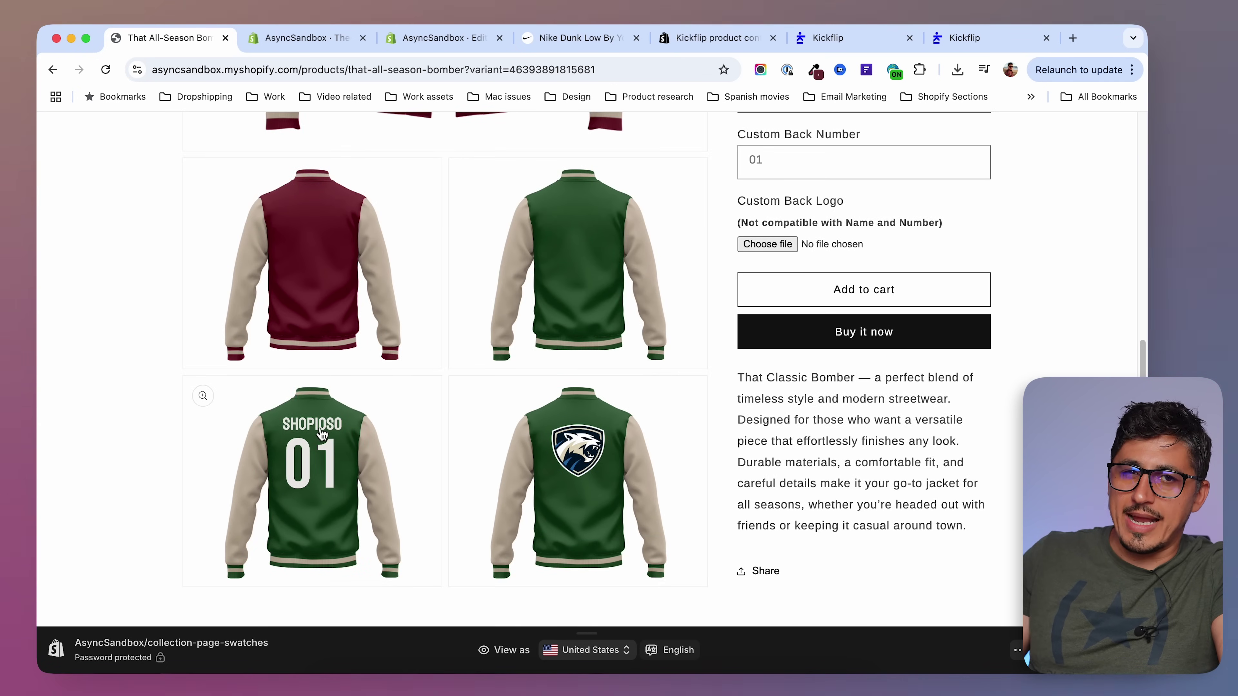
scroll(705, 313, up, 8)
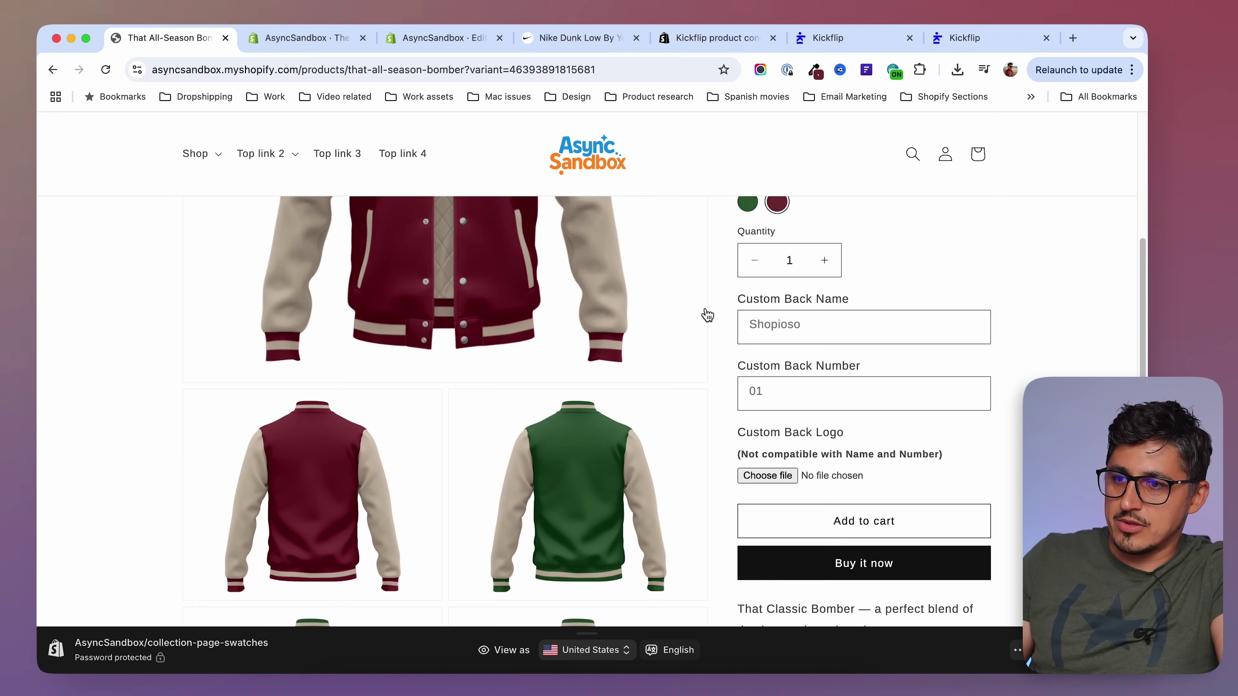
- Fill in the custom back name and set the custom back number to 12
click(827, 327)
text(Jony)
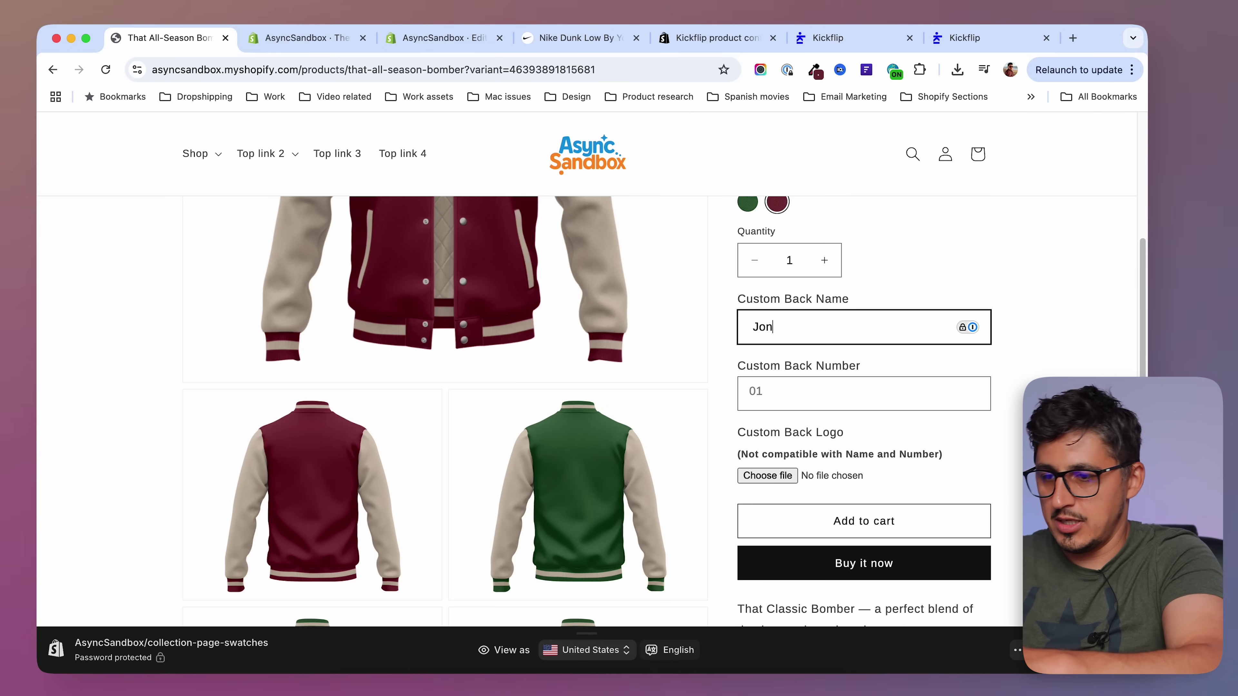
click(1021, 379)
scroll(1022, 380, down, 1)
click(832, 363)
text(12)
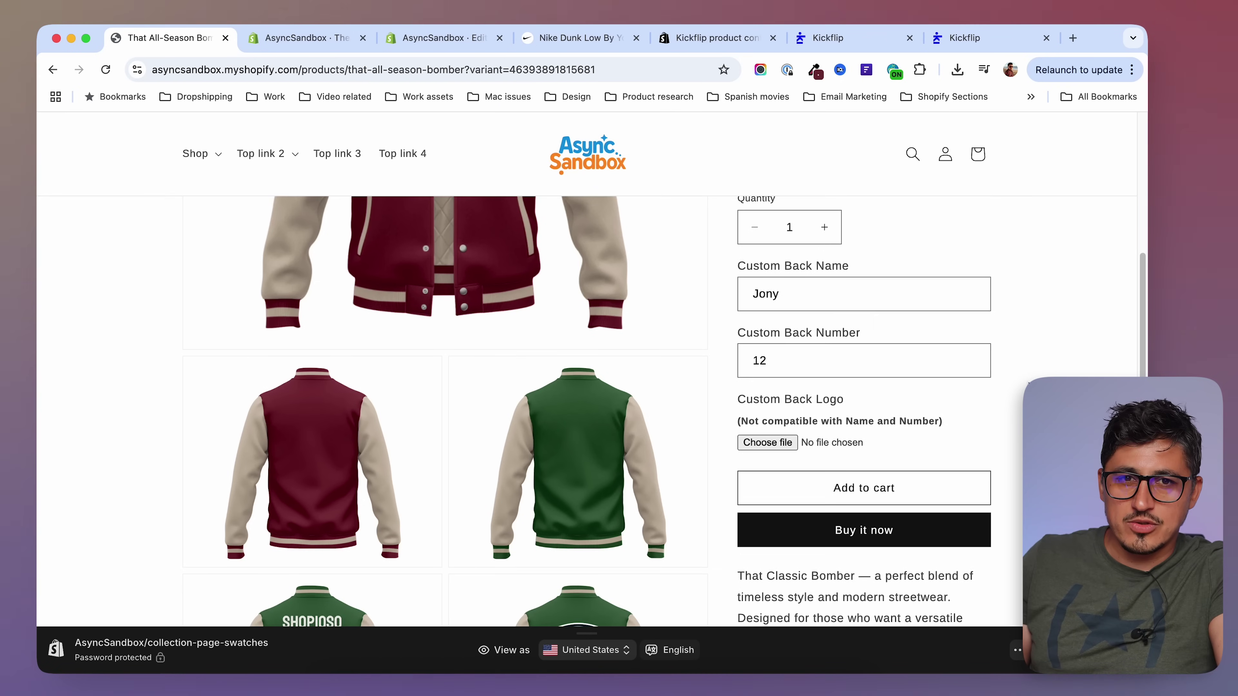
- Attach a ChatGPT Image PNG file from the Desktop folder as the custom back logo
scroll(473, 391, down, 5)
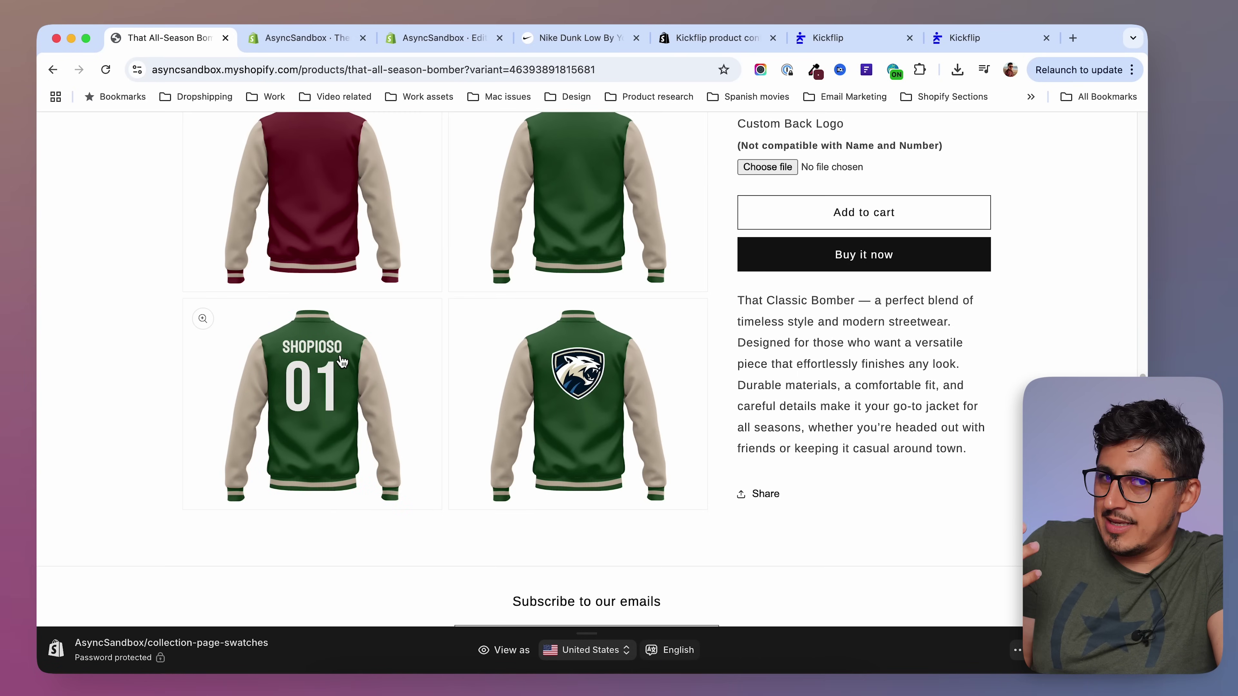
scroll(937, 423, up, 2)
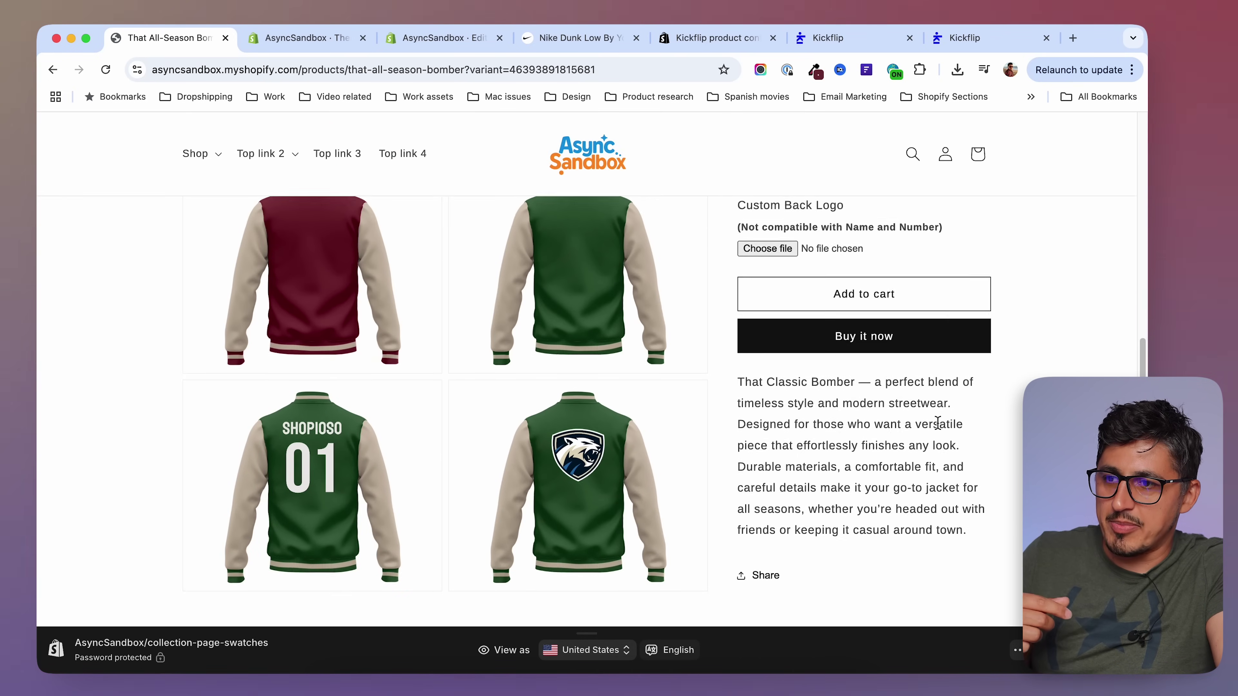
scroll(938, 422, up, 2)
scroll(907, 483, down, 2)
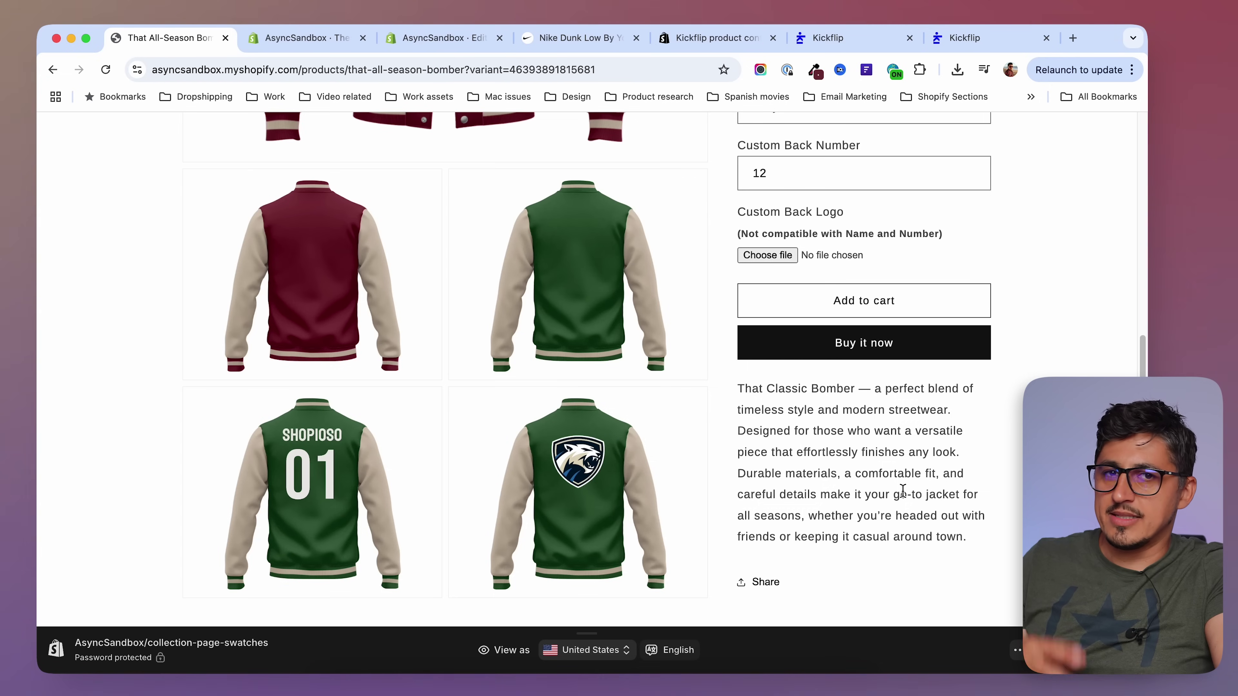
click(780, 255)
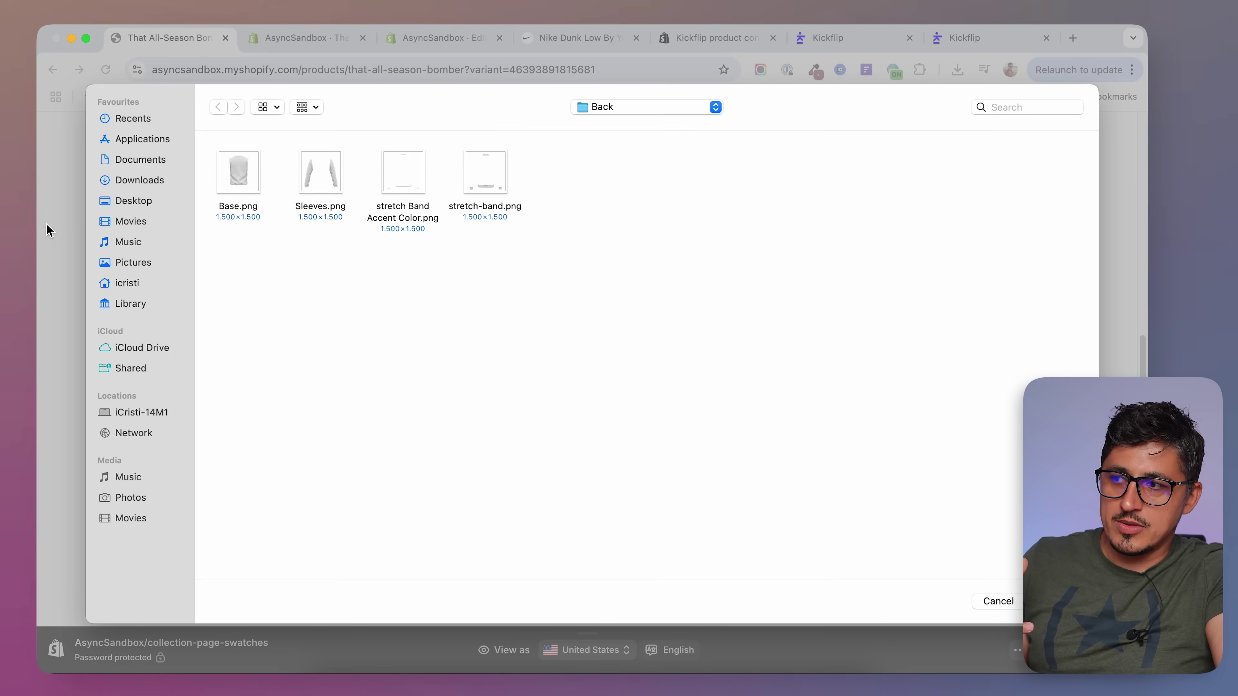
click(141, 202)
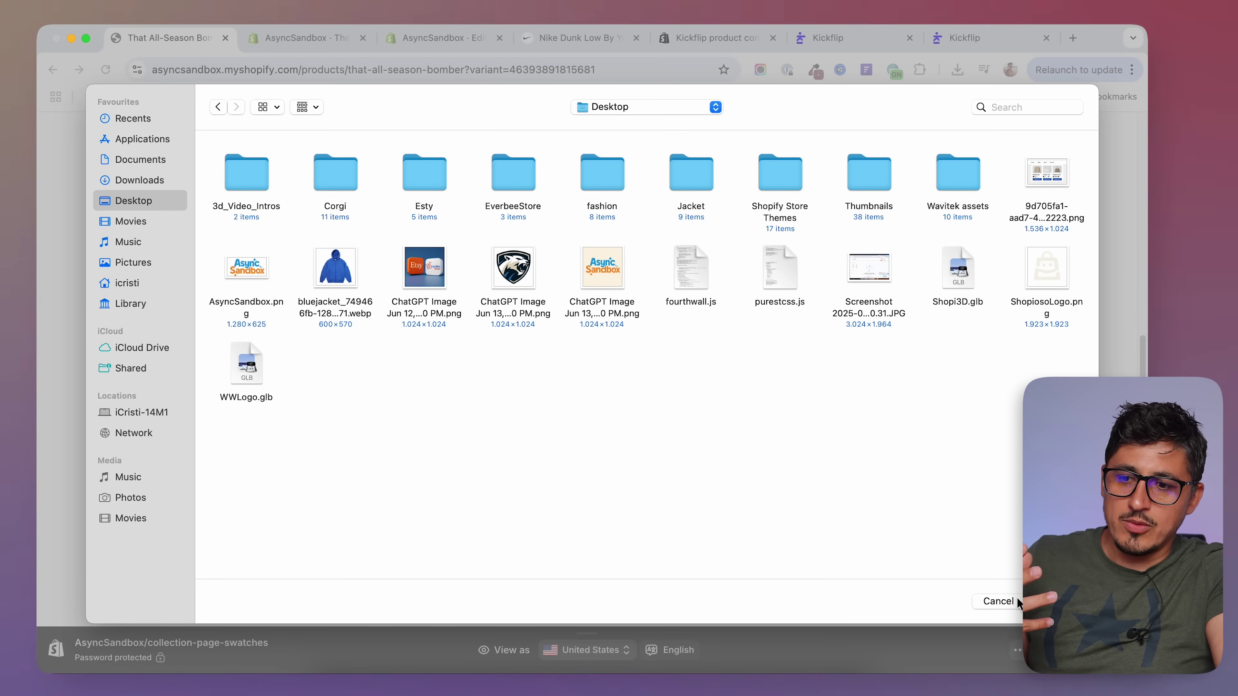
key(Escape)
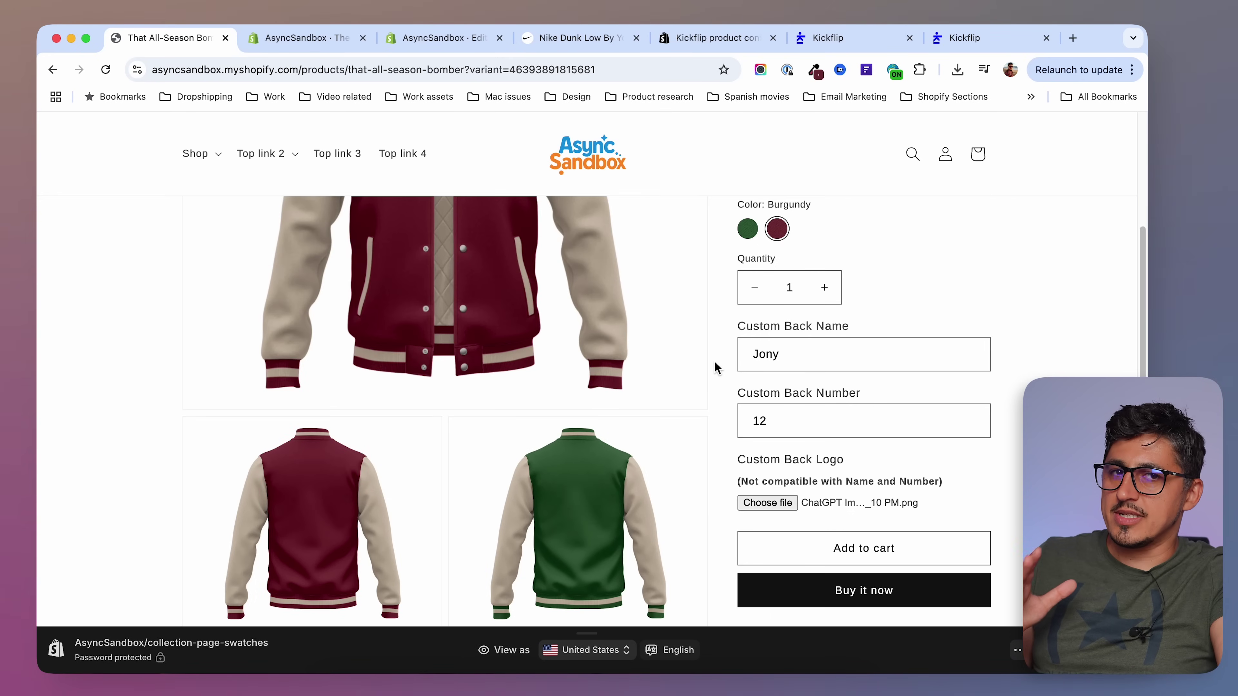
- Add the Burgundy bomber with its custom name, number and logo to the cart
scroll(715, 369, down, 3)
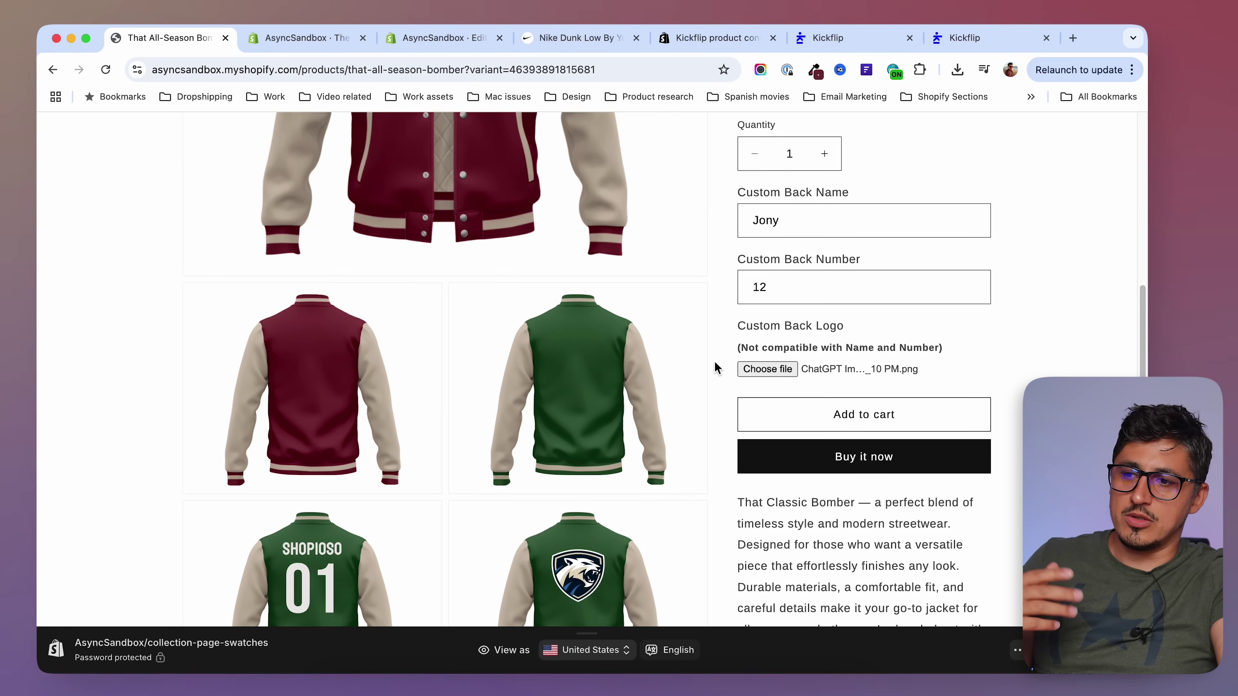
scroll(727, 405, down, 1)
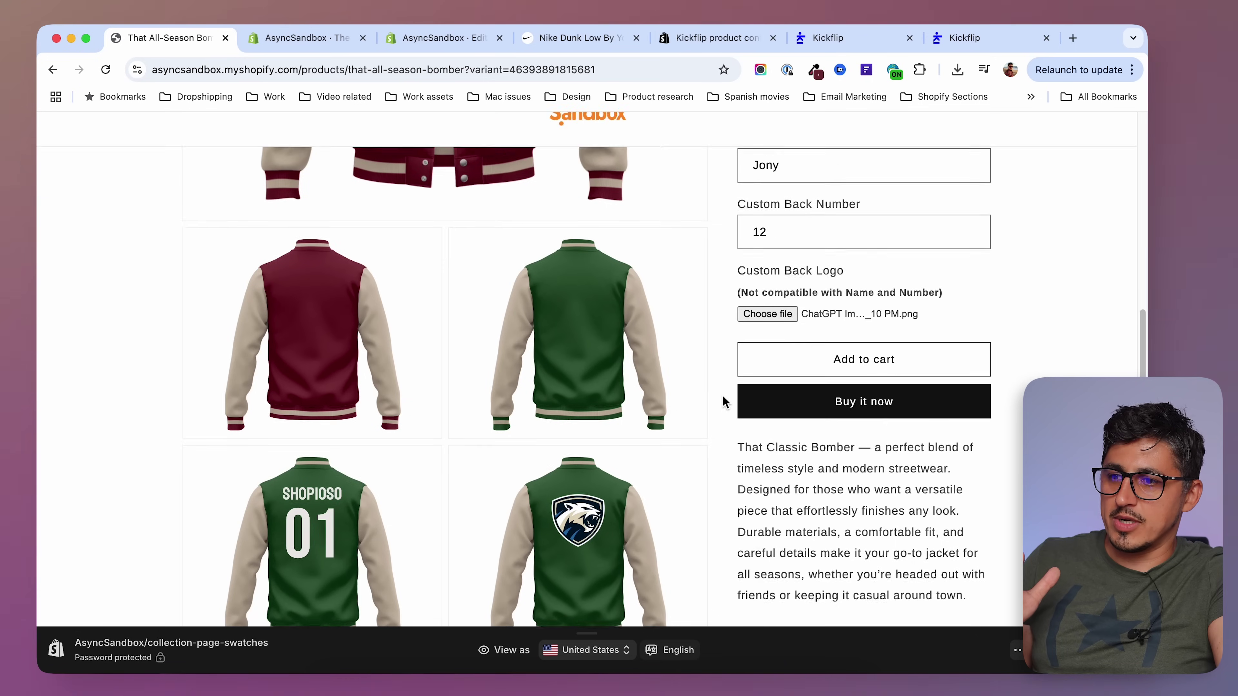
scroll(727, 404, up, 2)
scroll(728, 434, down, 3)
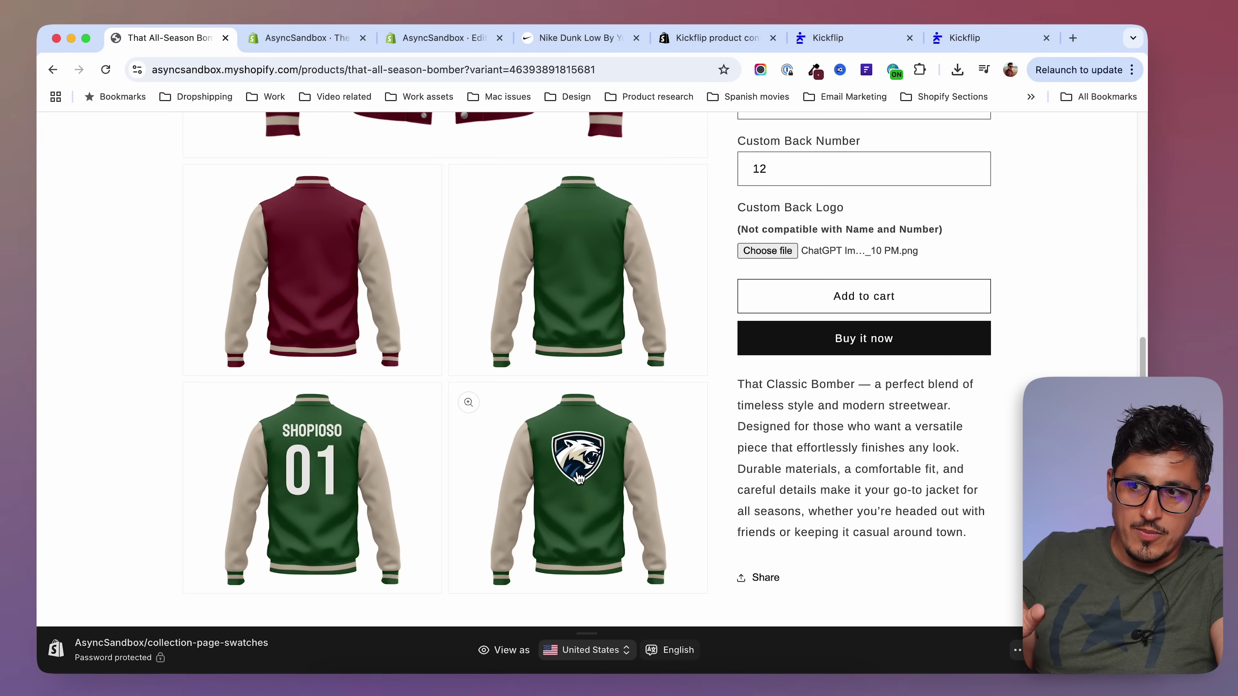
scroll(710, 434, up, 2)
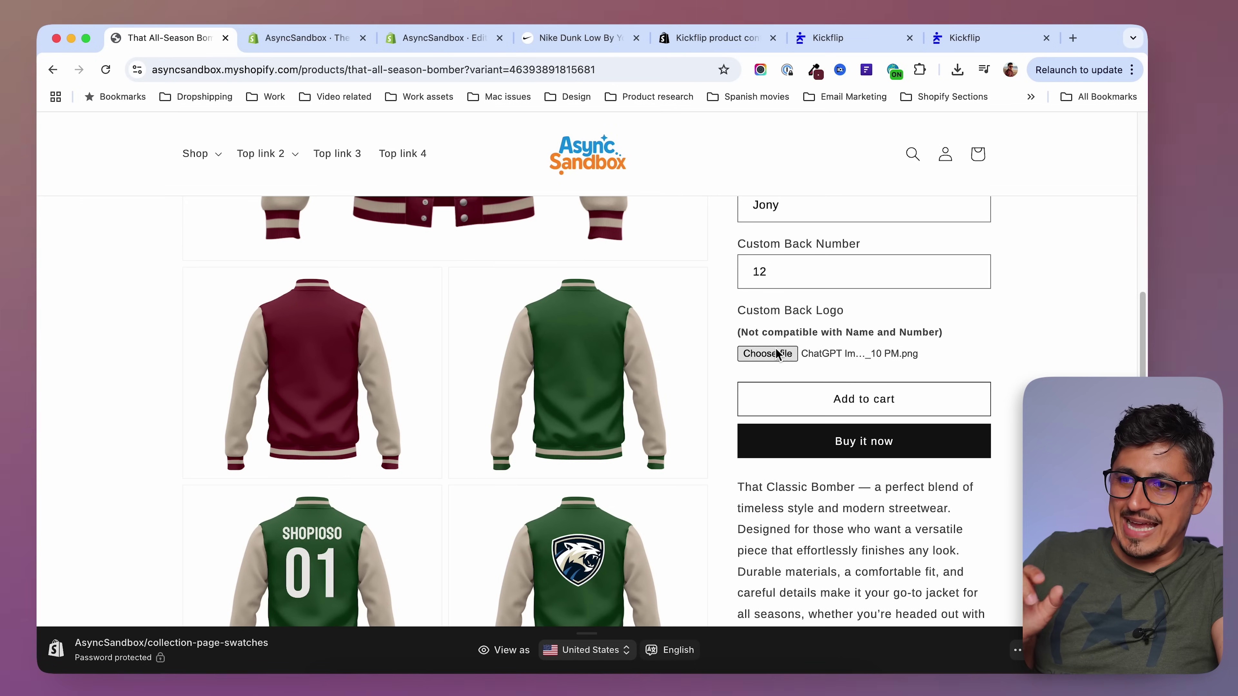
scroll(803, 355, up, 2)
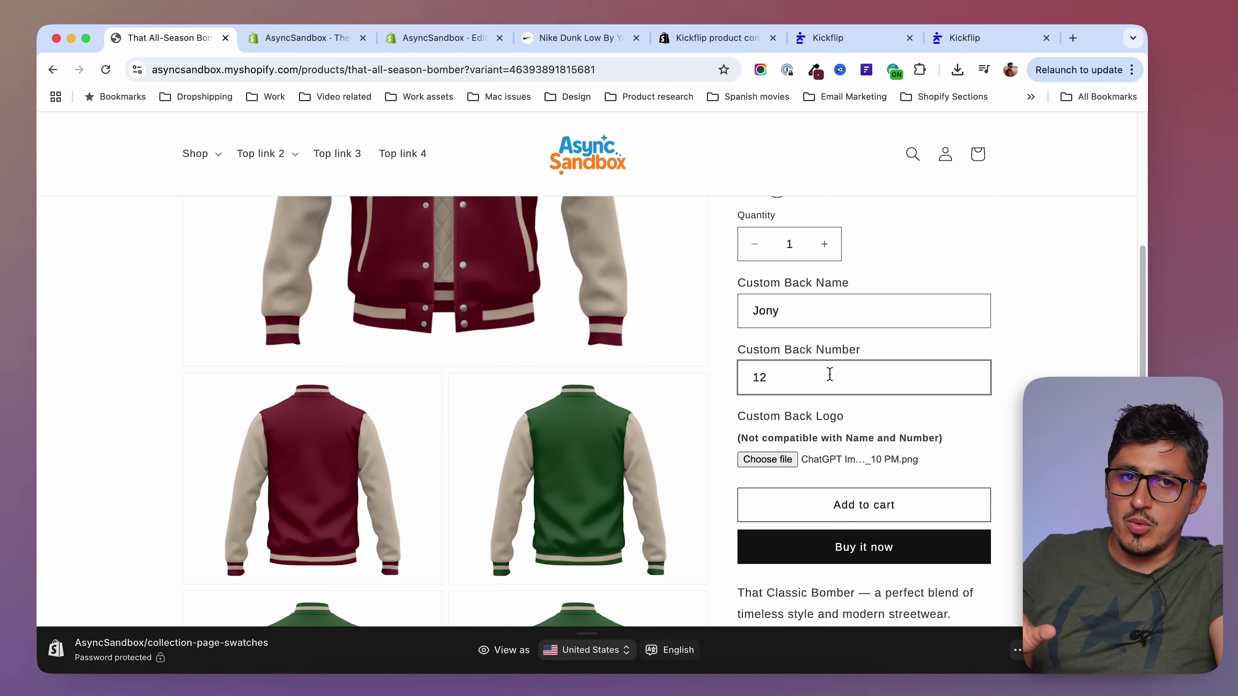
click(881, 510)
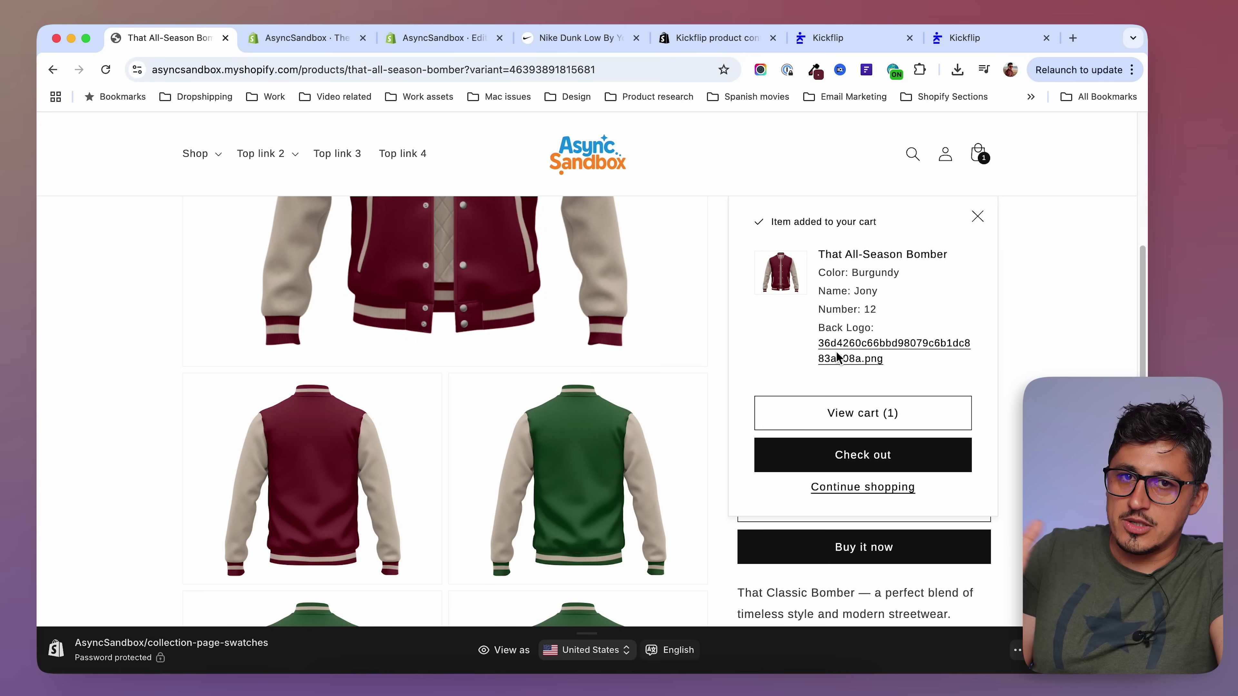
scroll(837, 357, down, 2)
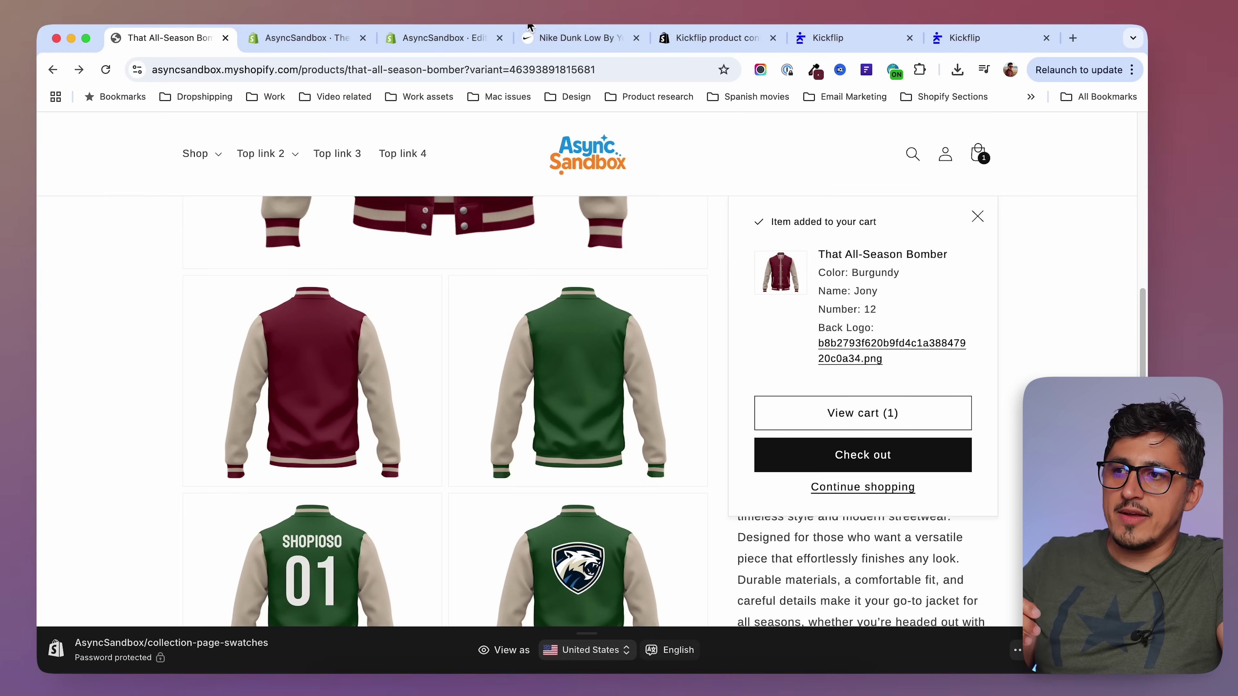
- Open the Nike Dunk Low By You page and examine its design photos and customisation option
click(554, 38)
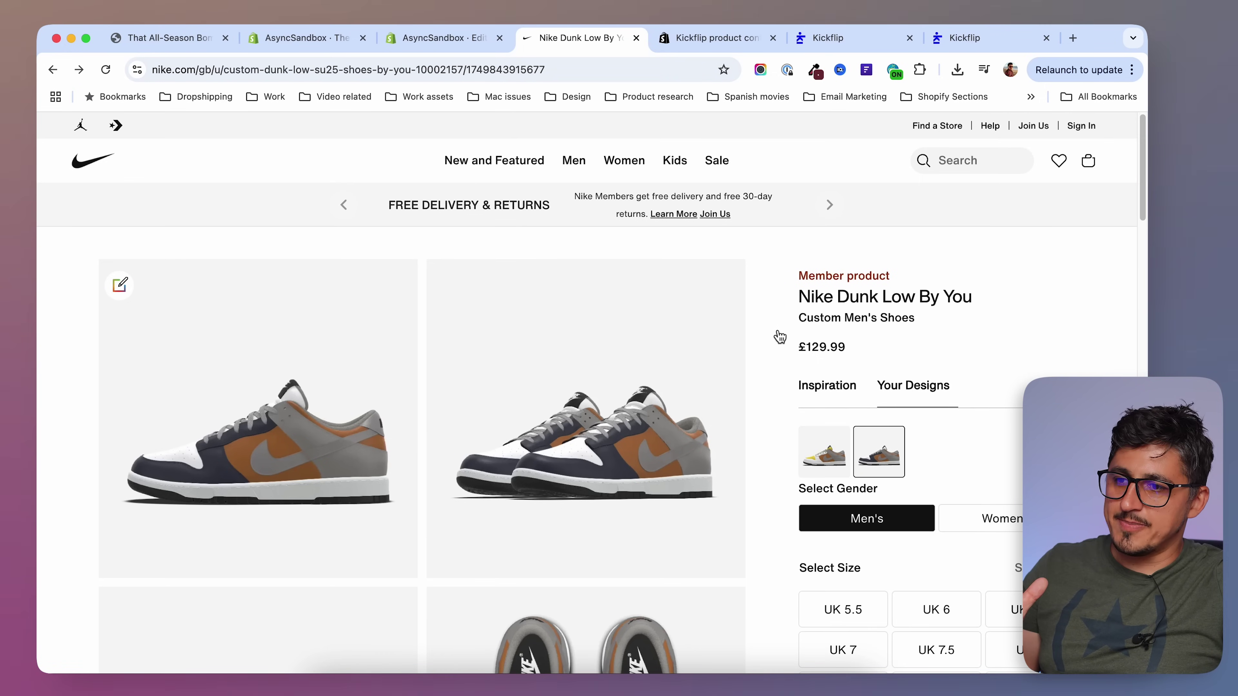
scroll(777, 350, down, 10)
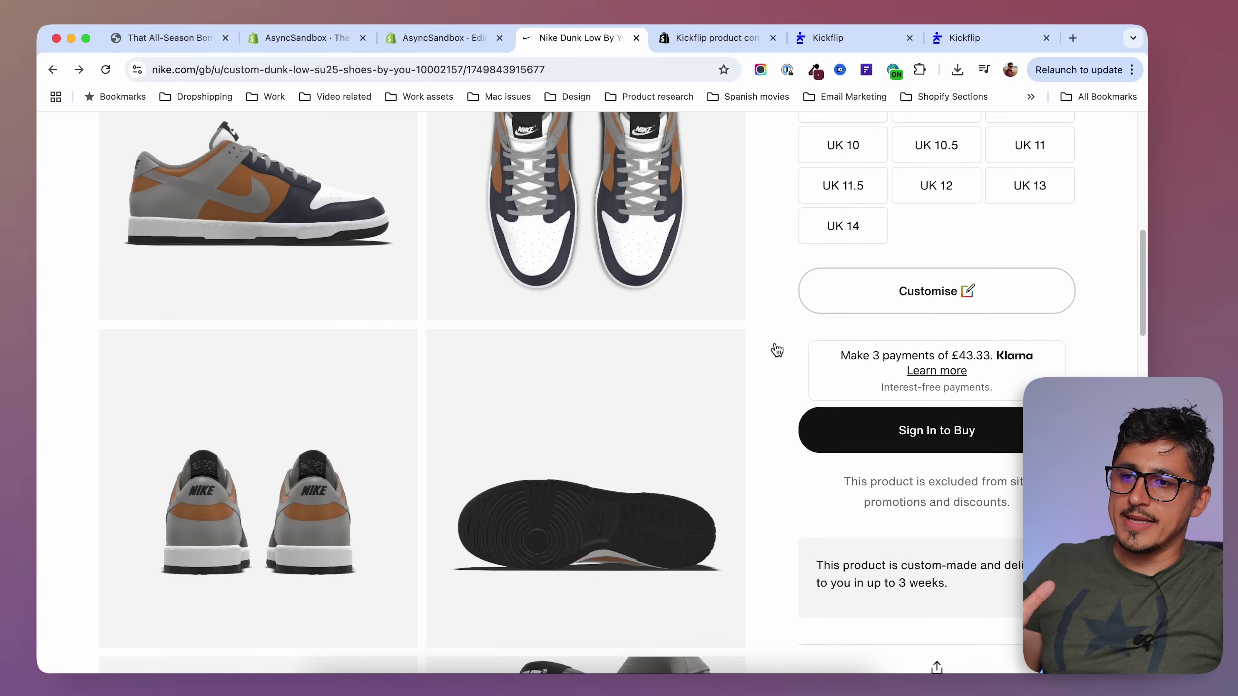
- Start customising the Nike Dunk Low and set the Toe and Tongue colour to Lightning
click(924, 286)
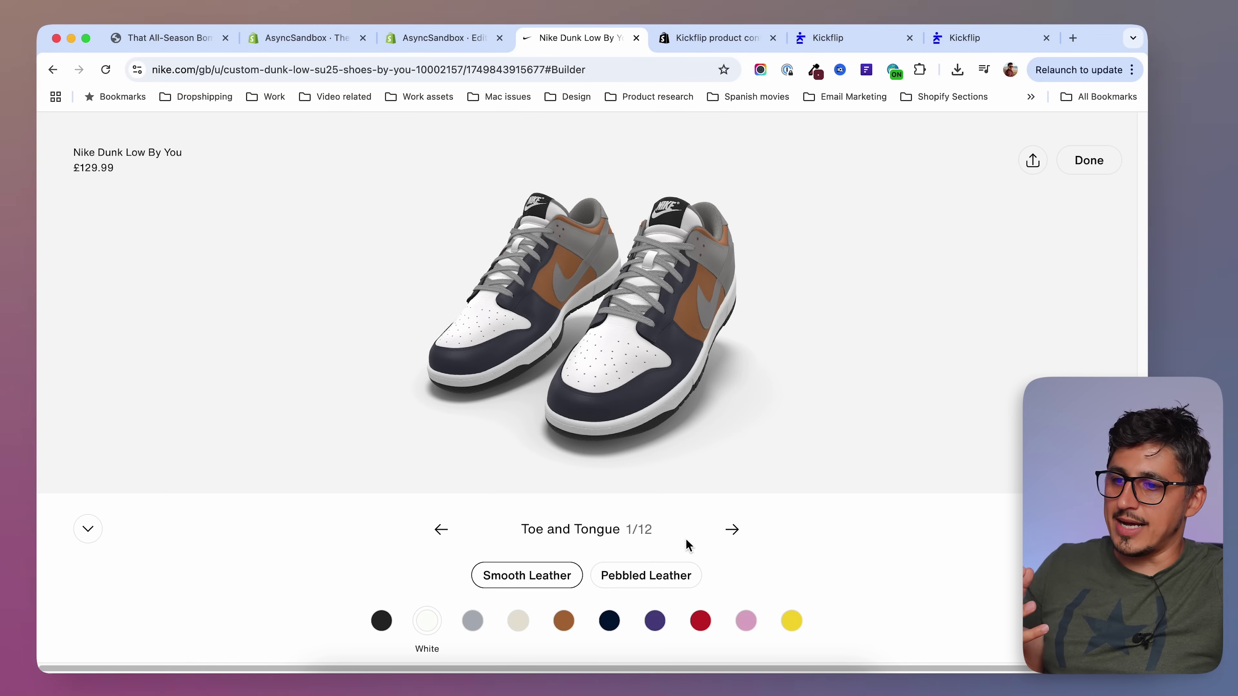
click(792, 621)
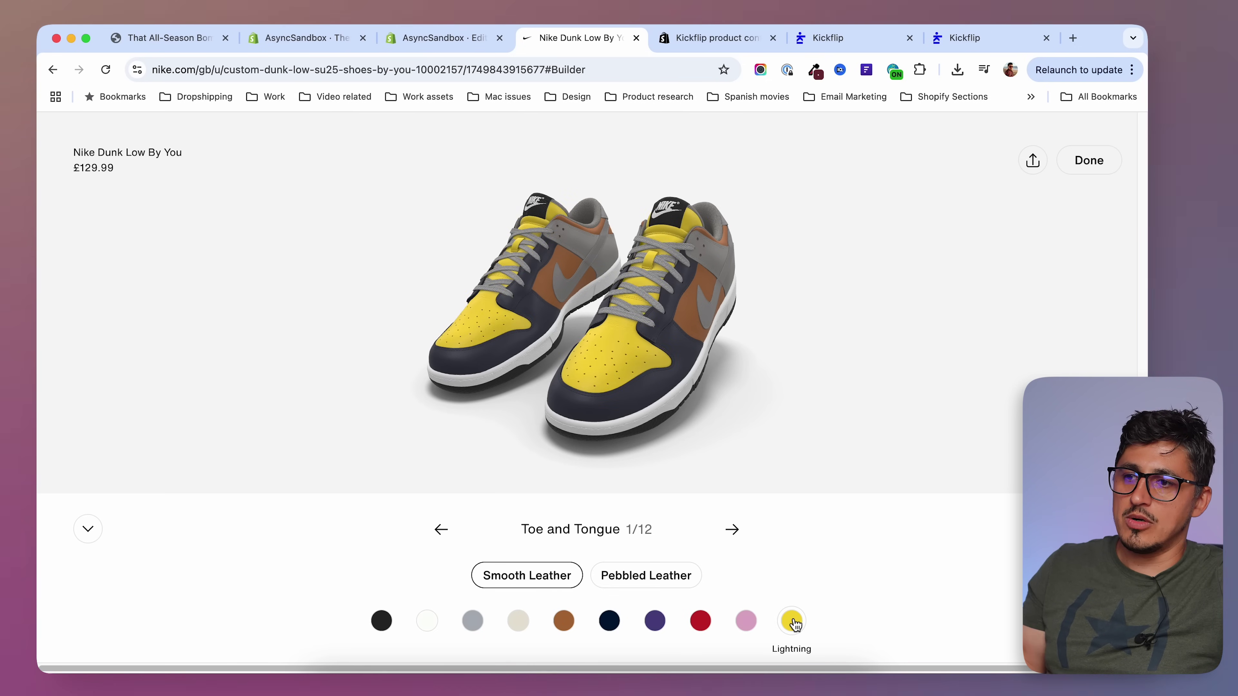
click(745, 625)
click(789, 624)
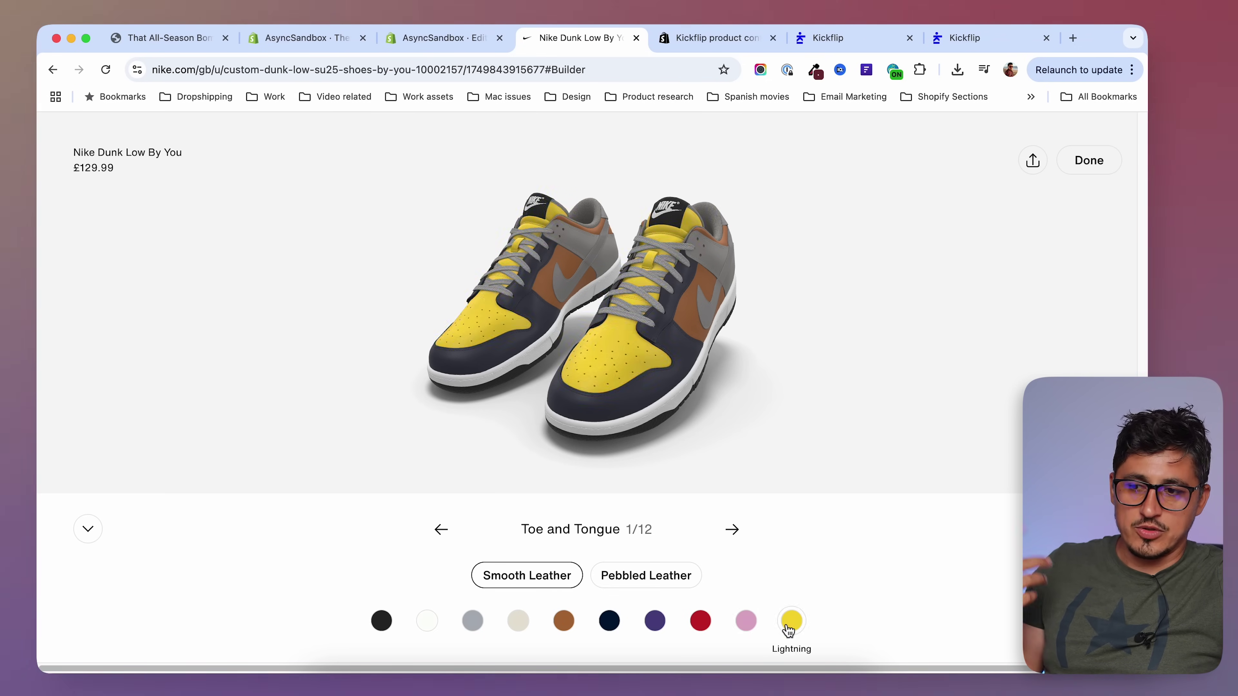
- Try Monarch on the shoe's Tip / Accent, set it to Phantom, and advance to Mid Panel / Collar
click(732, 531)
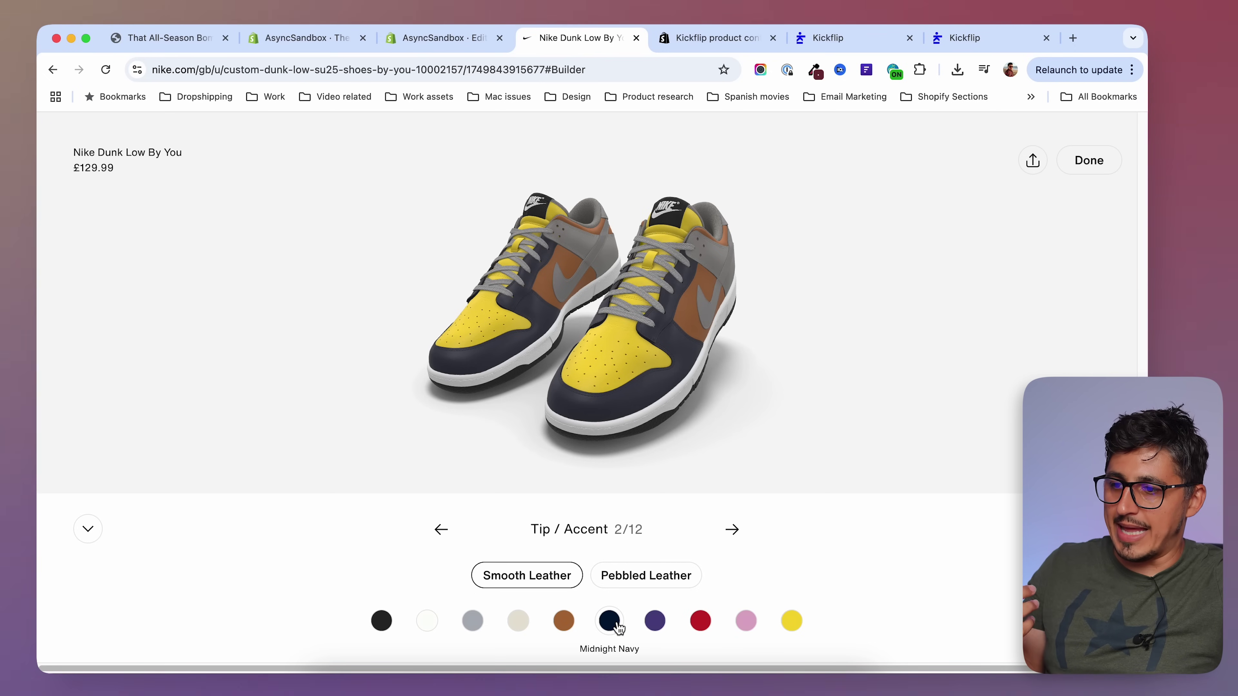
click(565, 624)
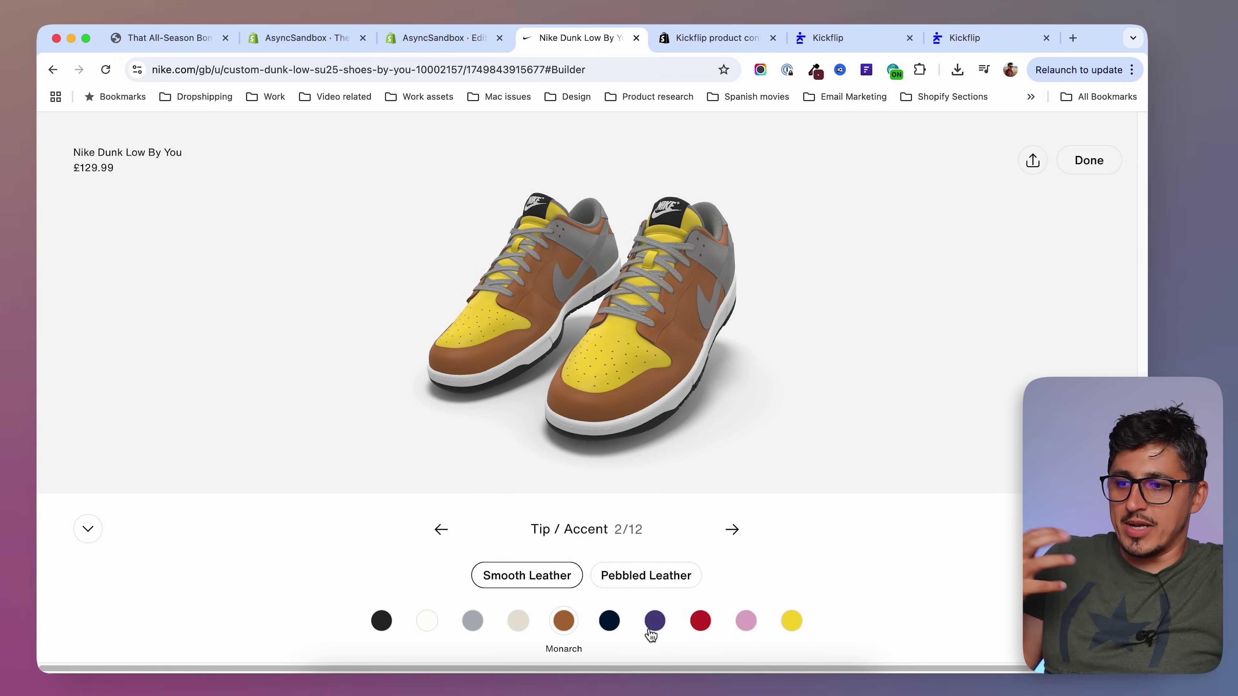
click(533, 622)
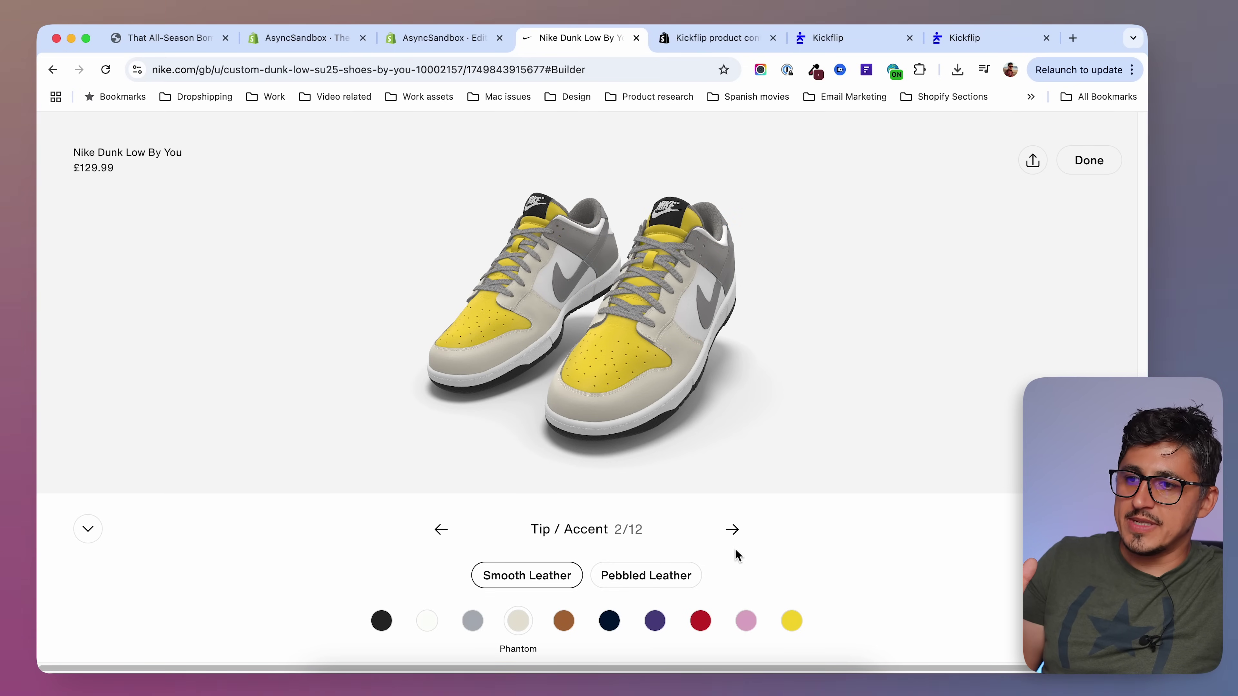
click(732, 530)
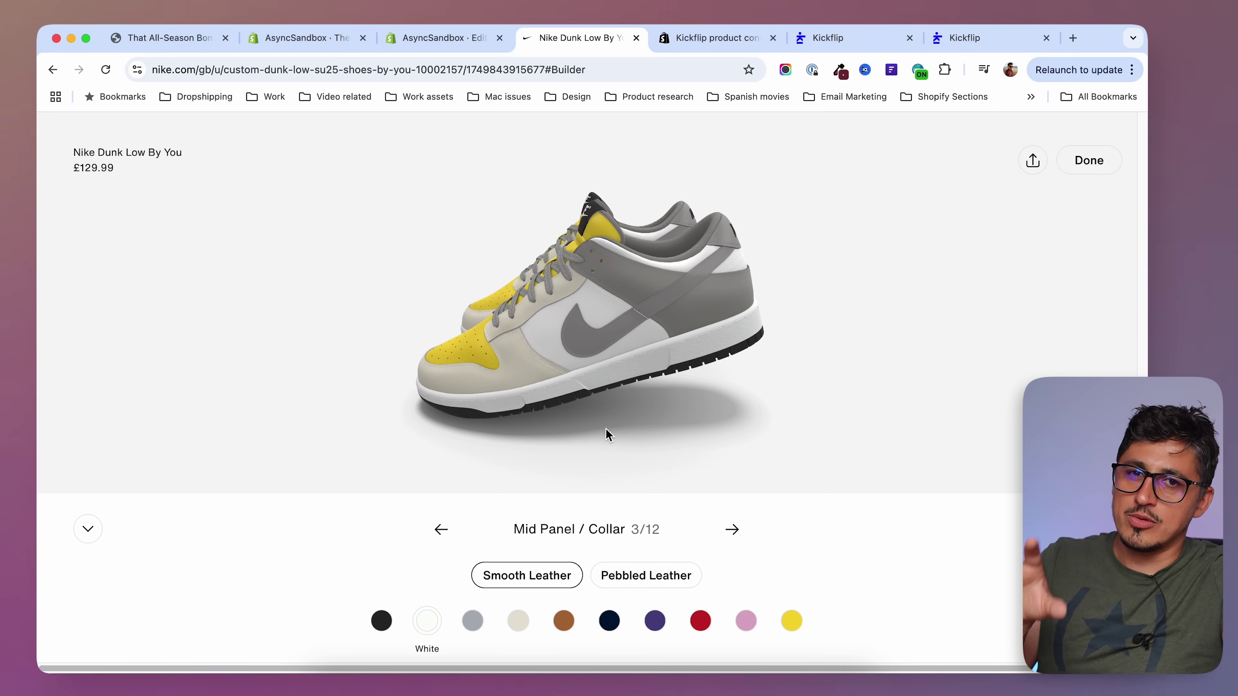
- Switch to Kickflip's Gaming Controller demo, open its customiser and choose the Paint pattern
click(707, 43)
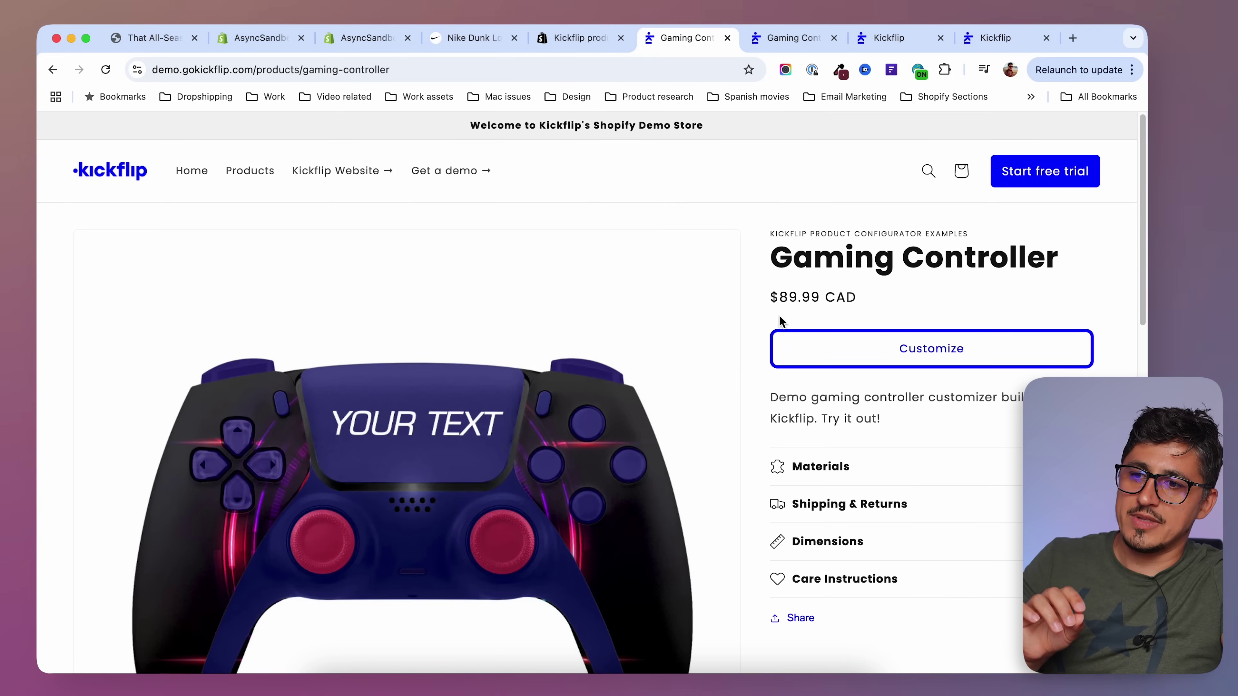
click(933, 355)
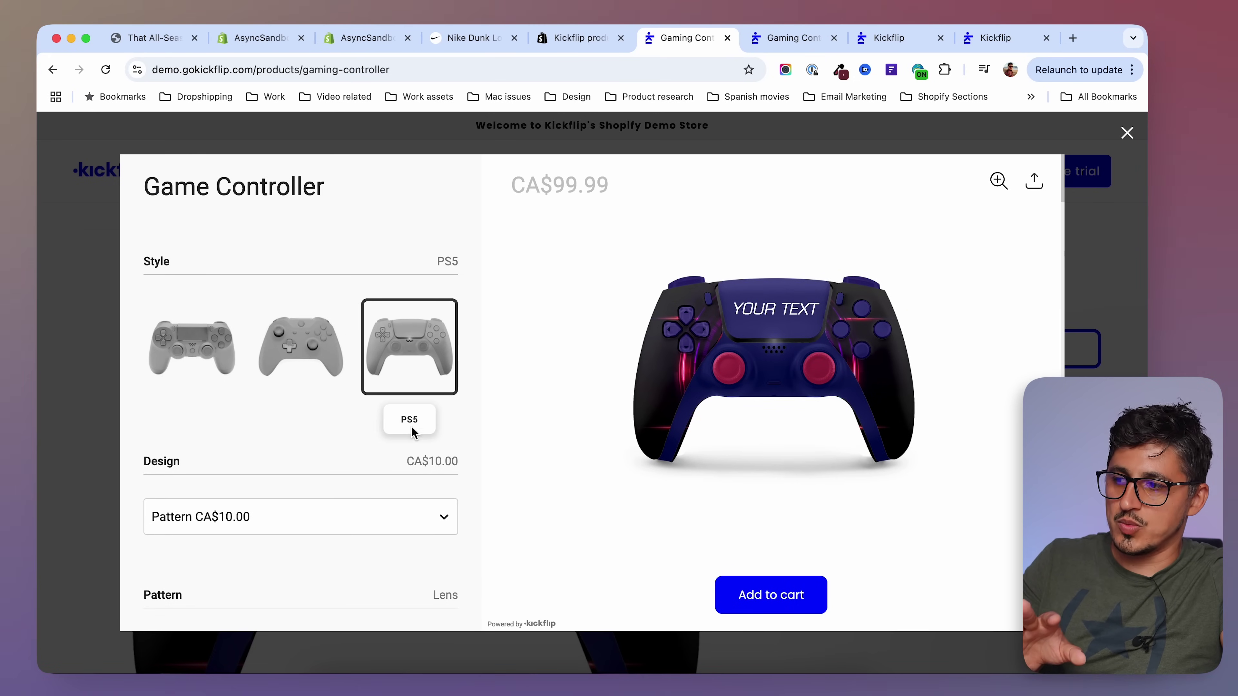
scroll(412, 432, down, 5)
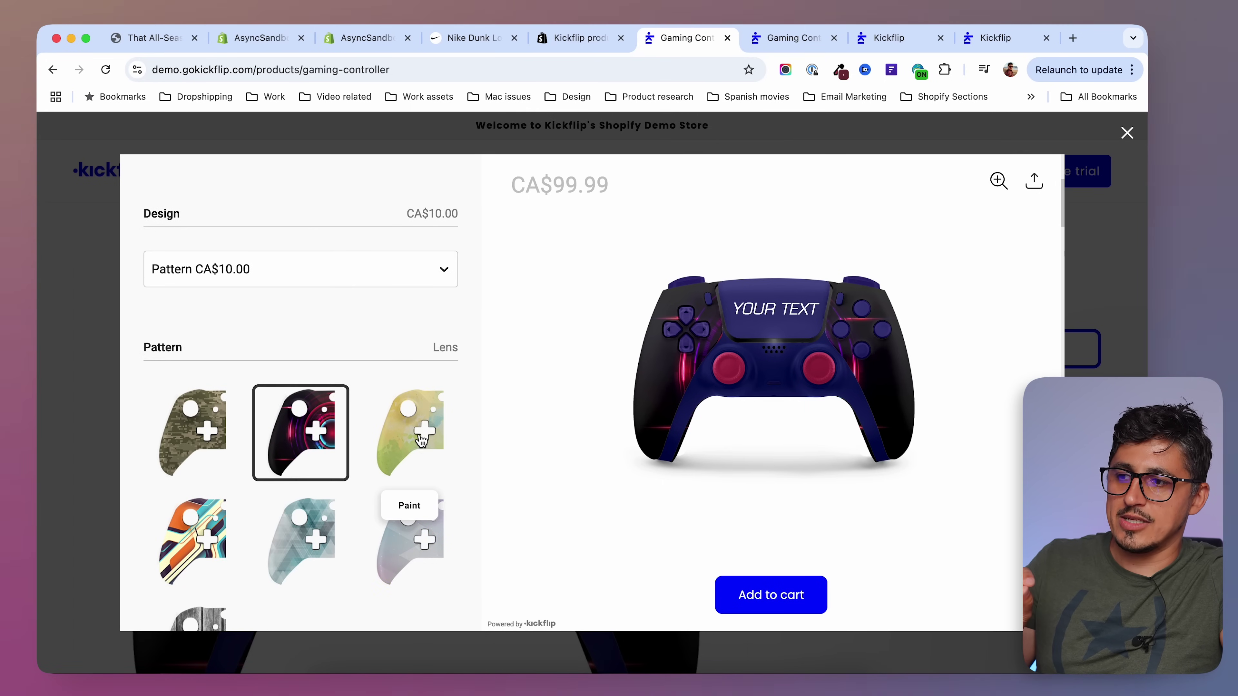
click(422, 441)
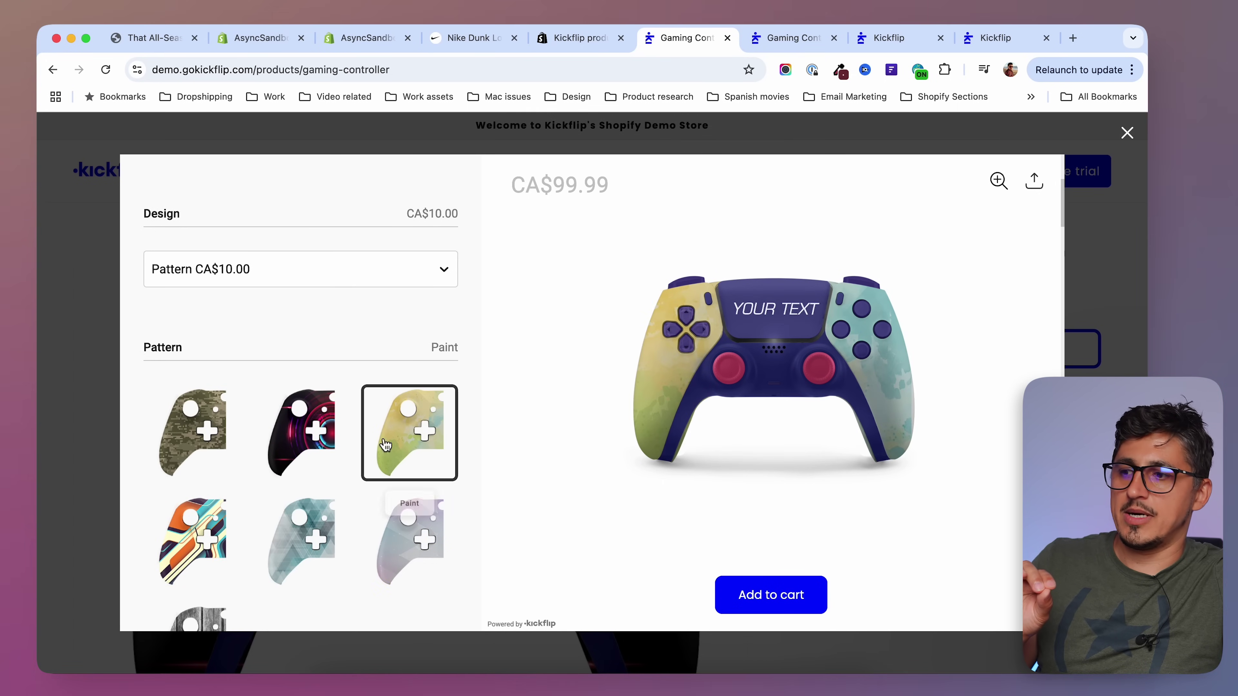
- Set the controller's triggers to Light Pink, direction cross to Red and buttons to Pink
scroll(385, 444, down, 8)
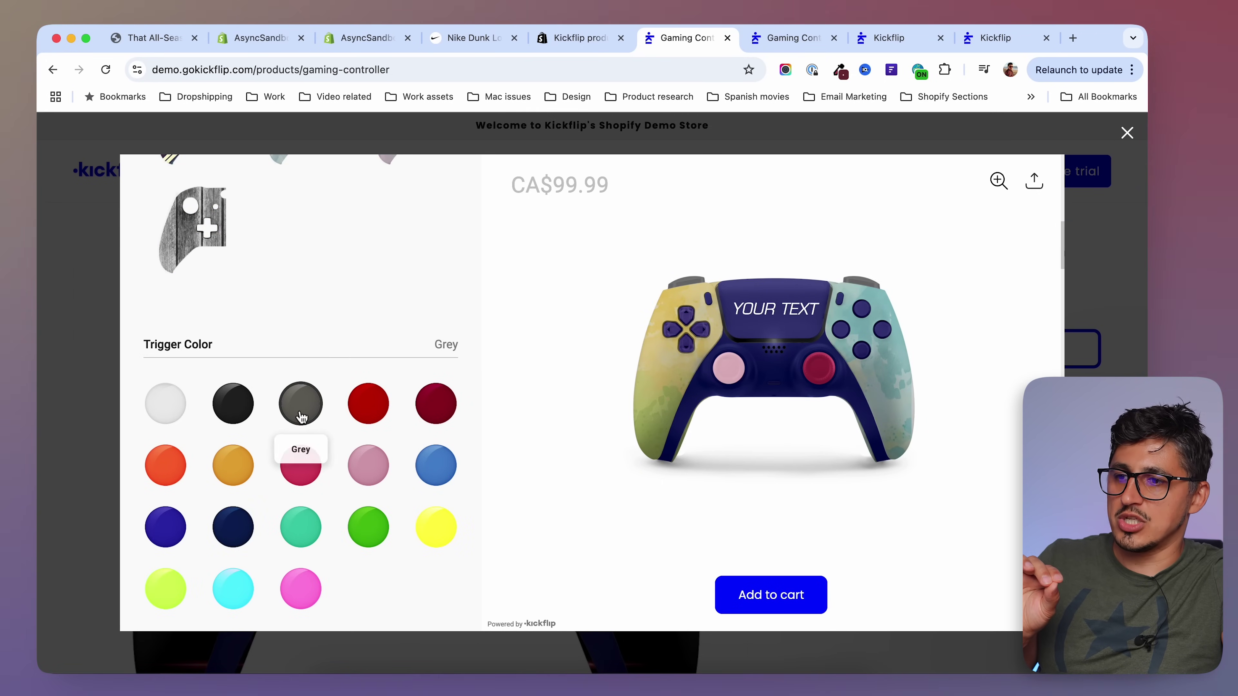
click(368, 465)
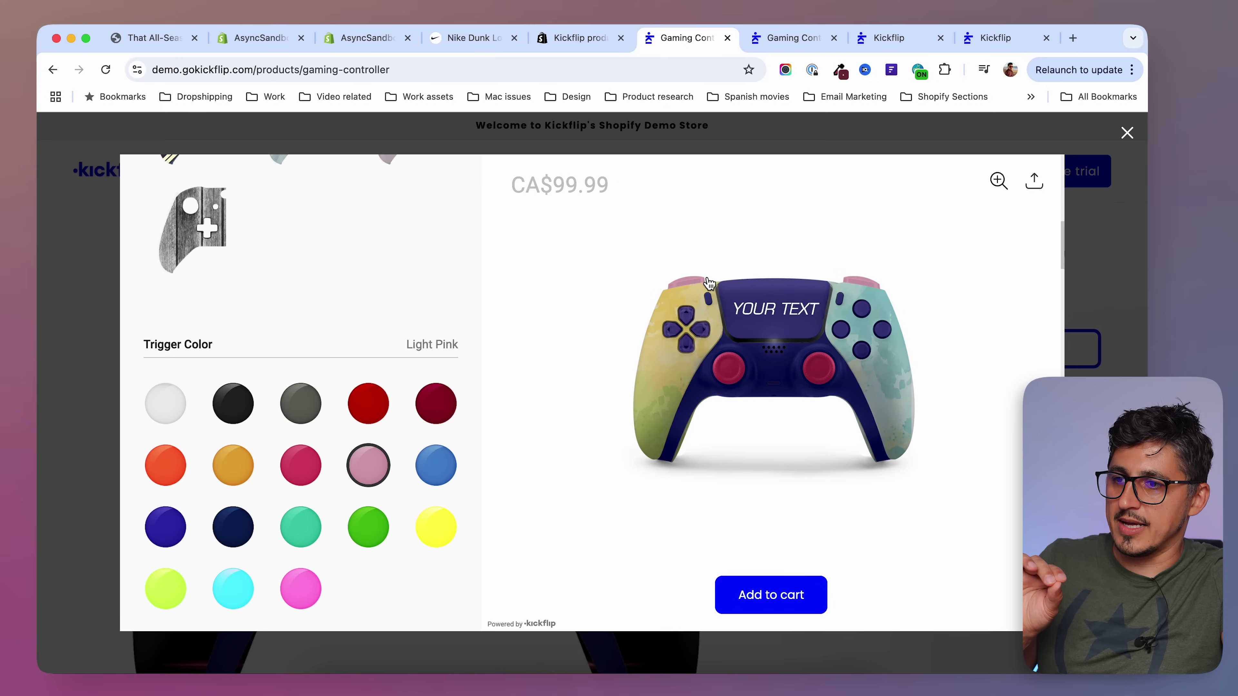
scroll(380, 439, down, 6)
click(378, 430)
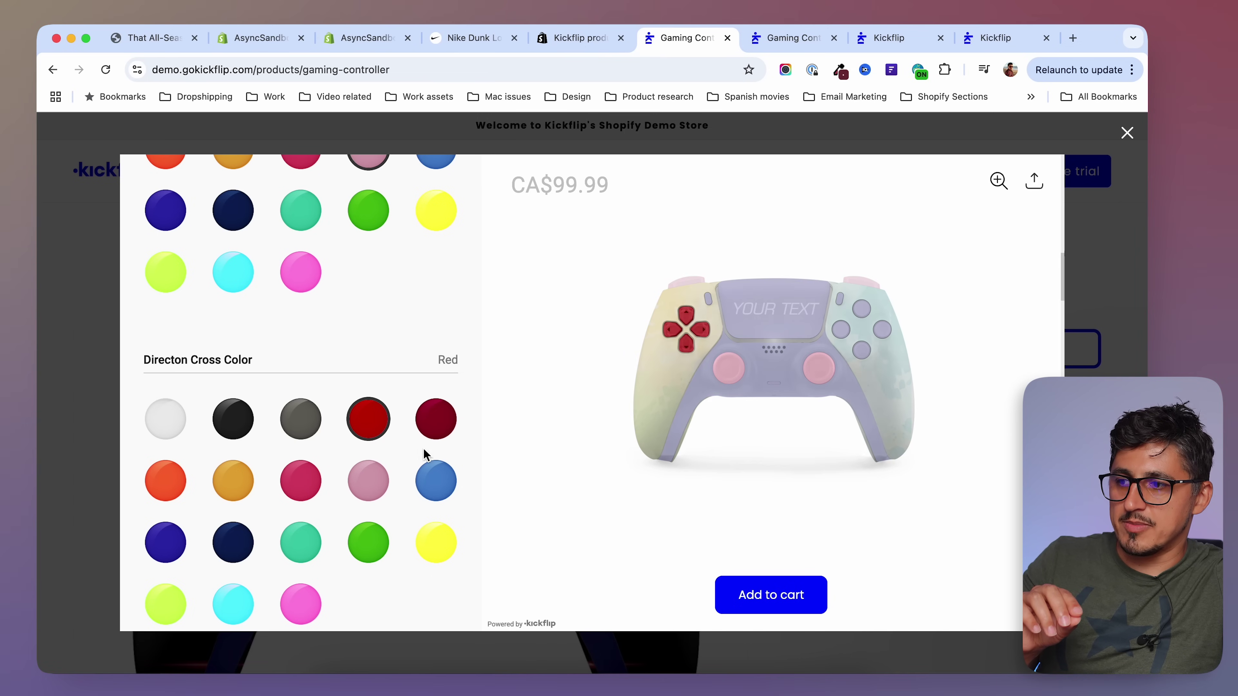
scroll(370, 524, down, 6)
click(301, 520)
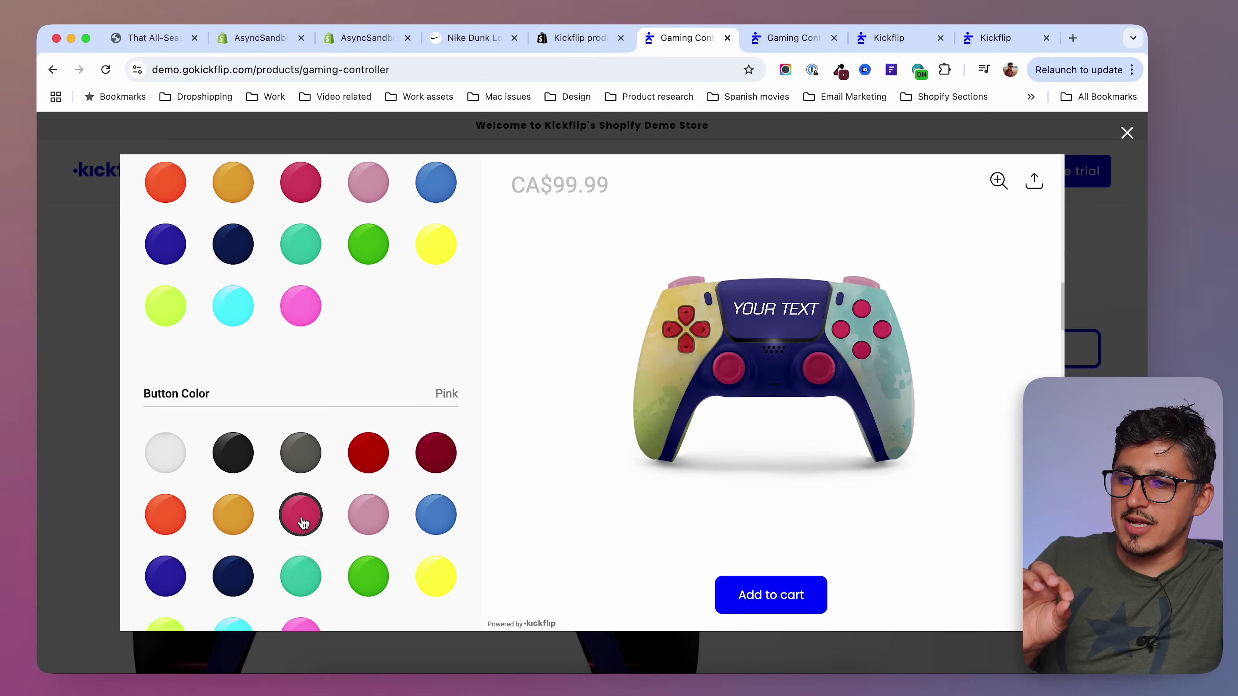
- Set the controller's left and right joystick colours to Aqua and its home button to Light Pink
scroll(303, 521, down, 4)
scroll(305, 521, down, 4)
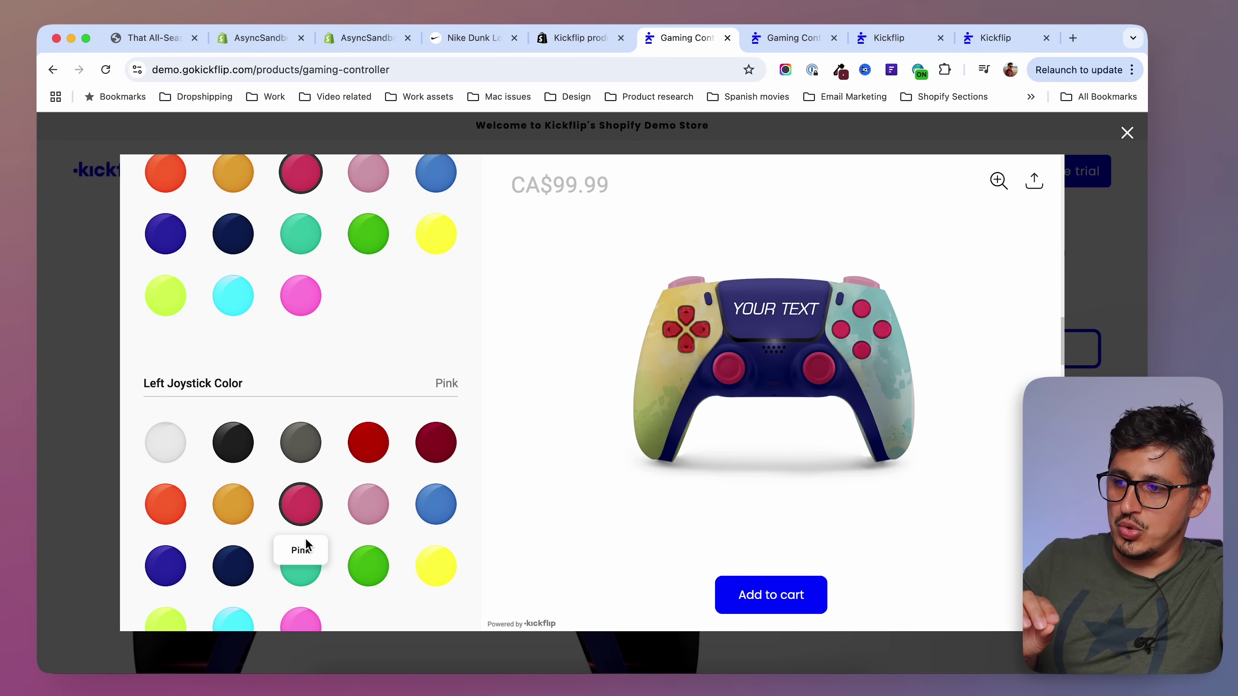
scroll(306, 545, down, 5)
click(318, 416)
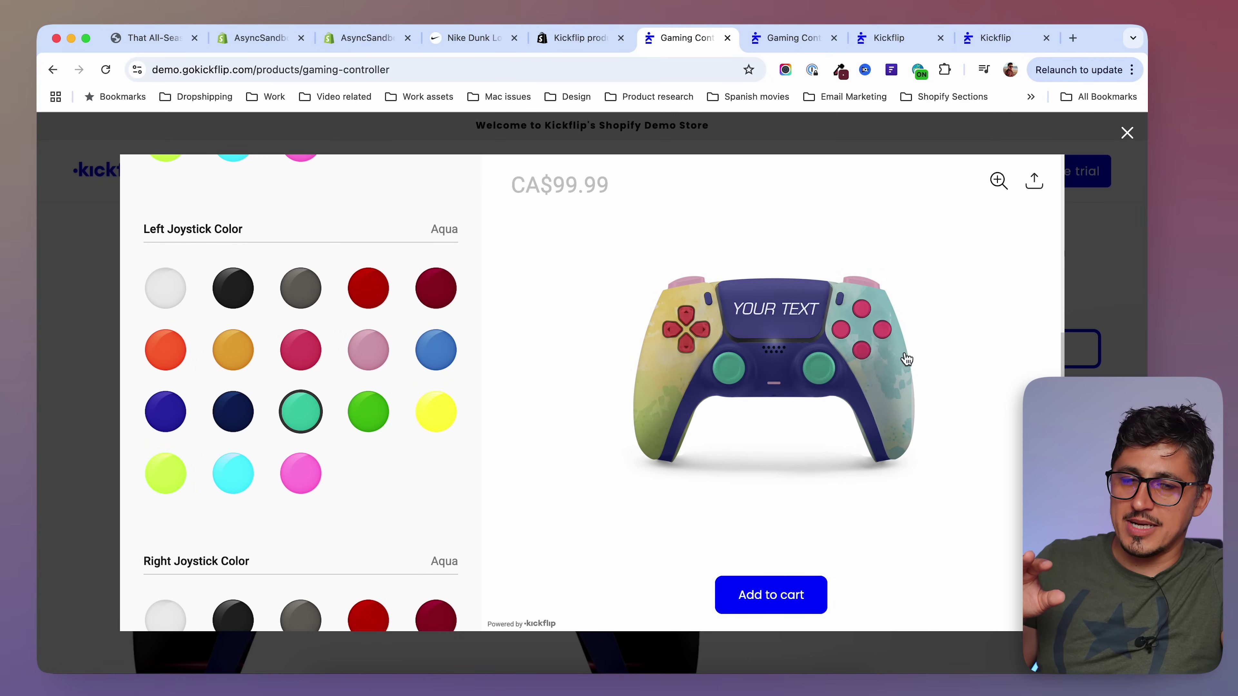
scroll(365, 507, down, 6)
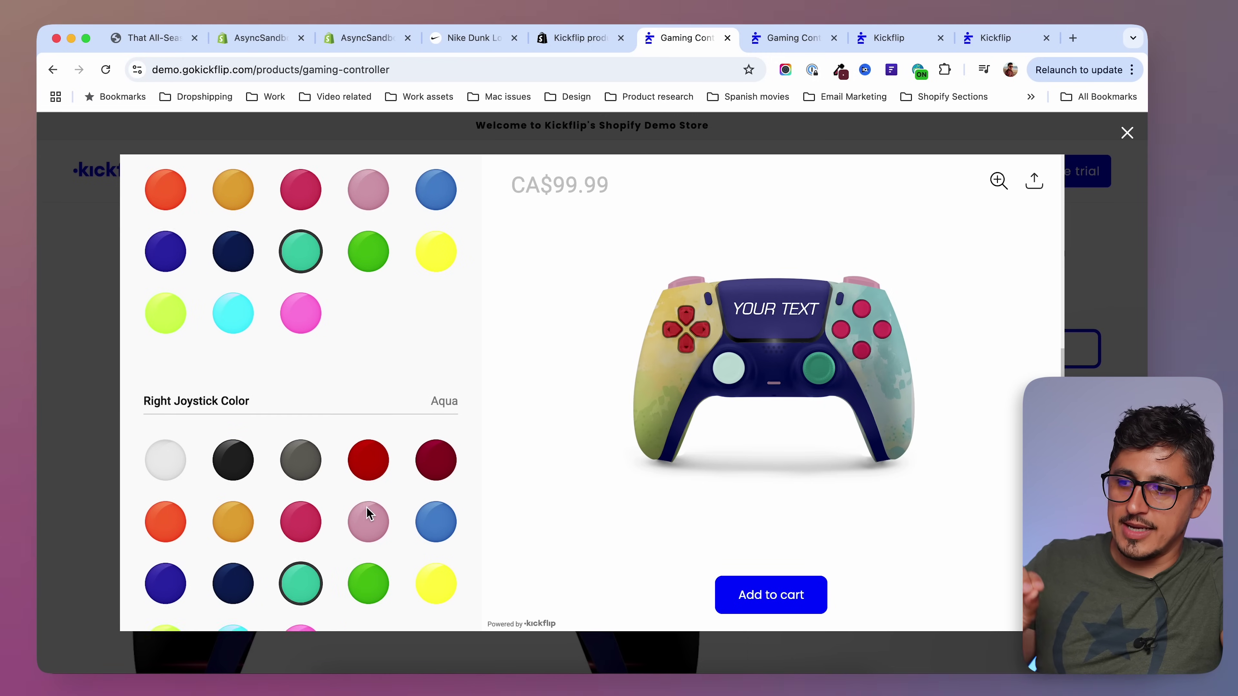
scroll(362, 512, down, 4)
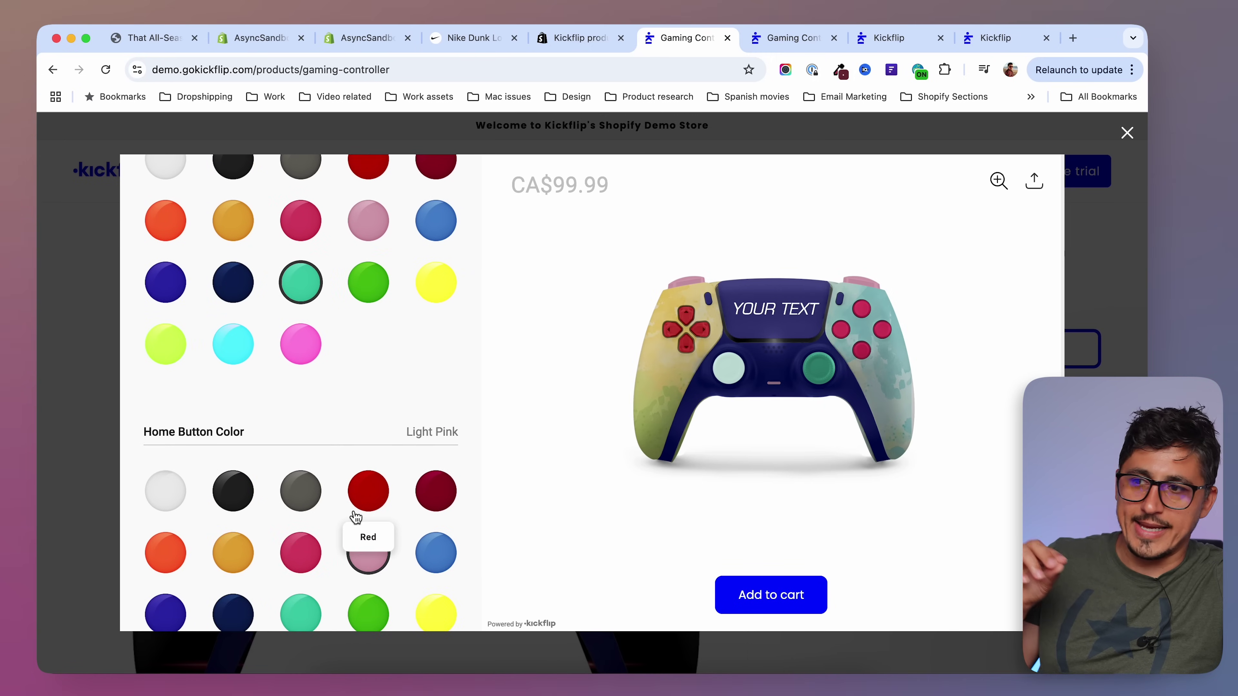
scroll(336, 444, up, 12)
scroll(336, 444, down, 3)
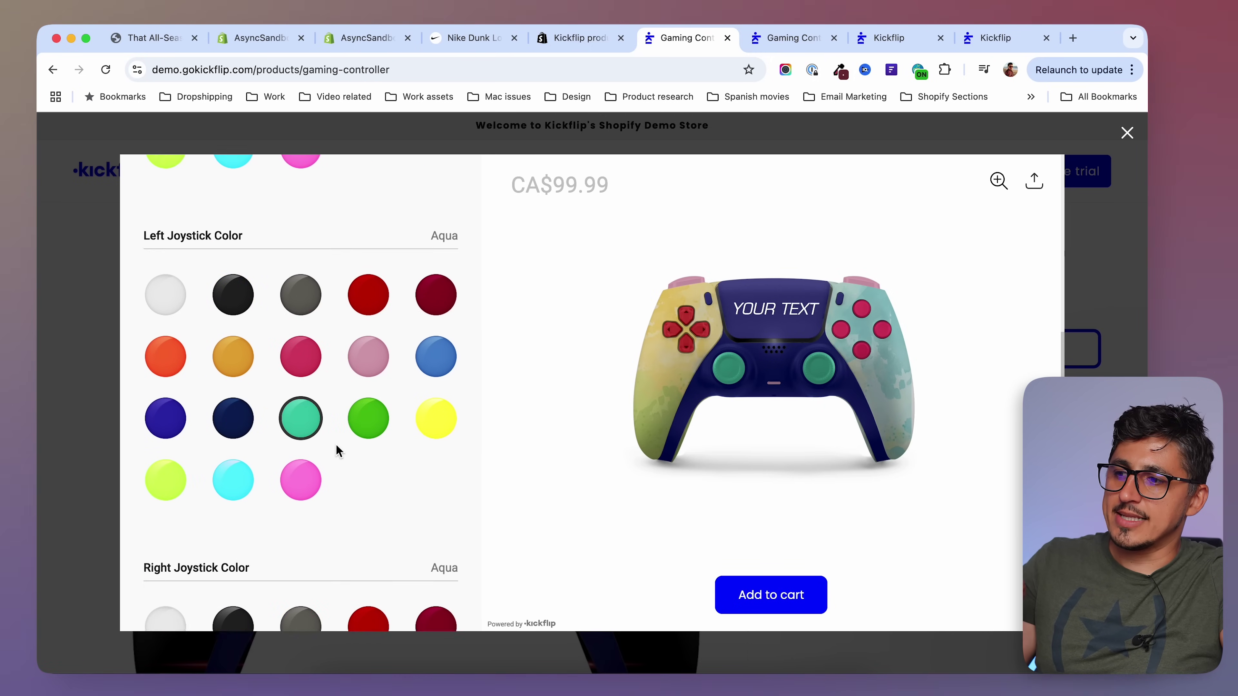
scroll(337, 447, down, 2)
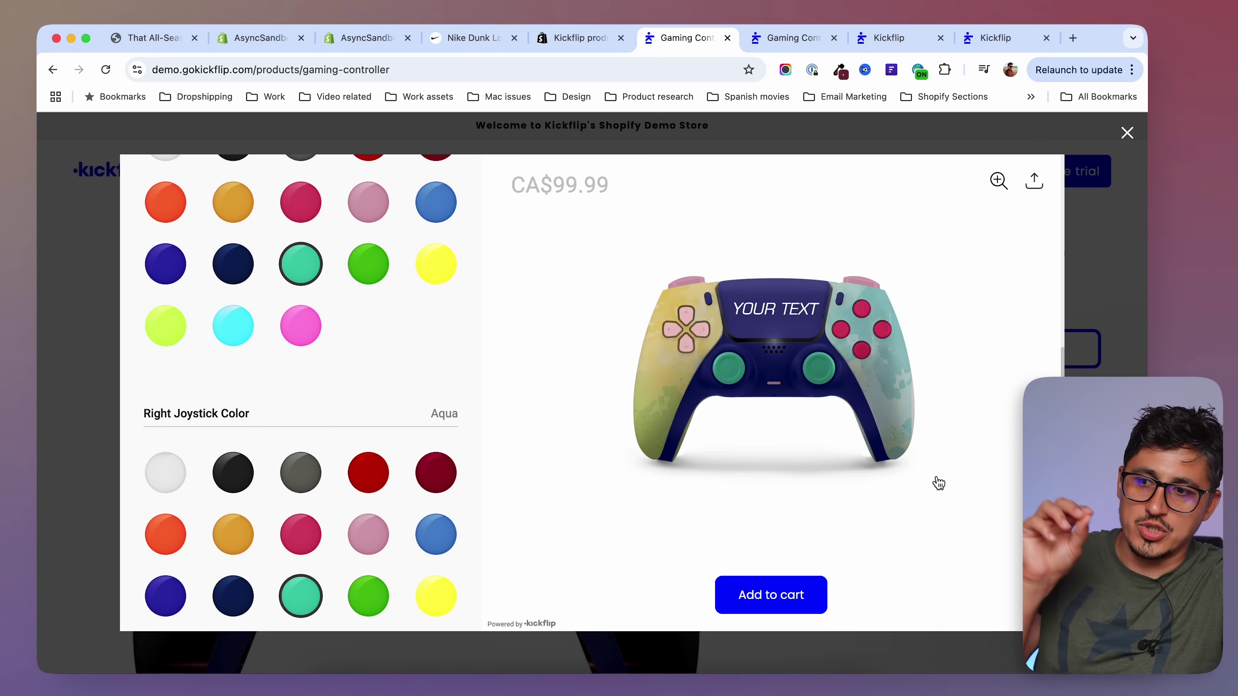
- Switch back to the That All-Season Bomber product page and examine its photos alongside the custom back fields
click(153, 38)
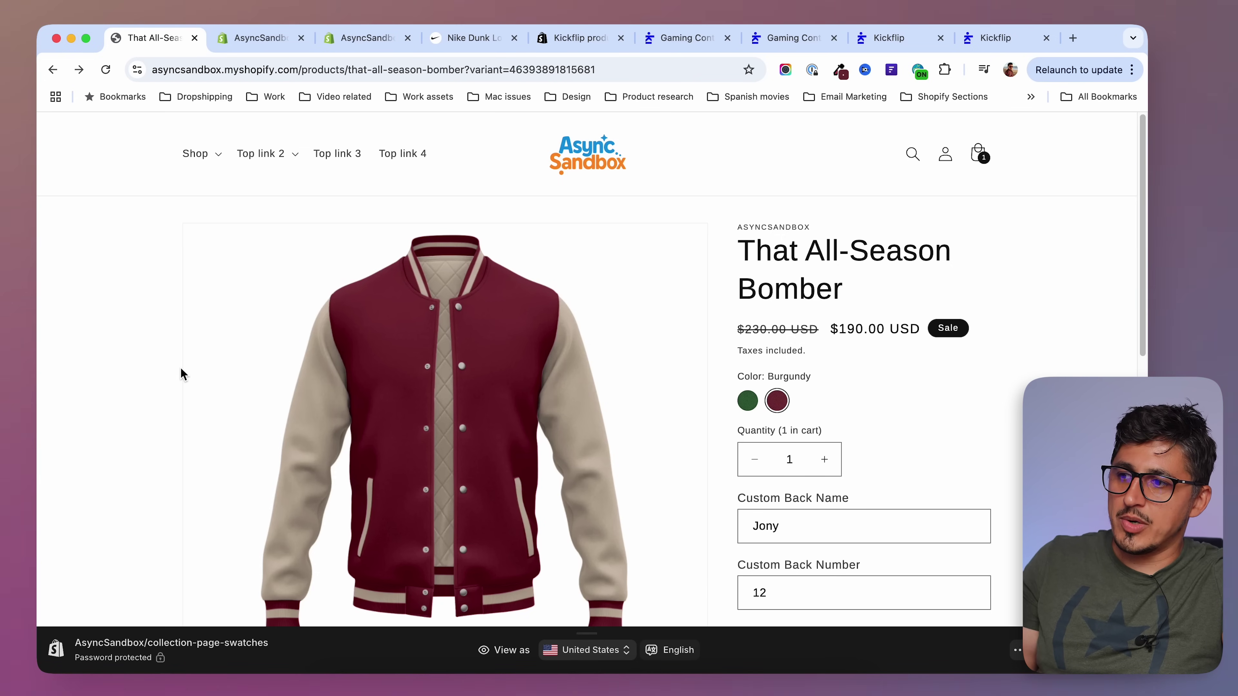
scroll(410, 348, down, 1)
scroll(411, 349, down, 4)
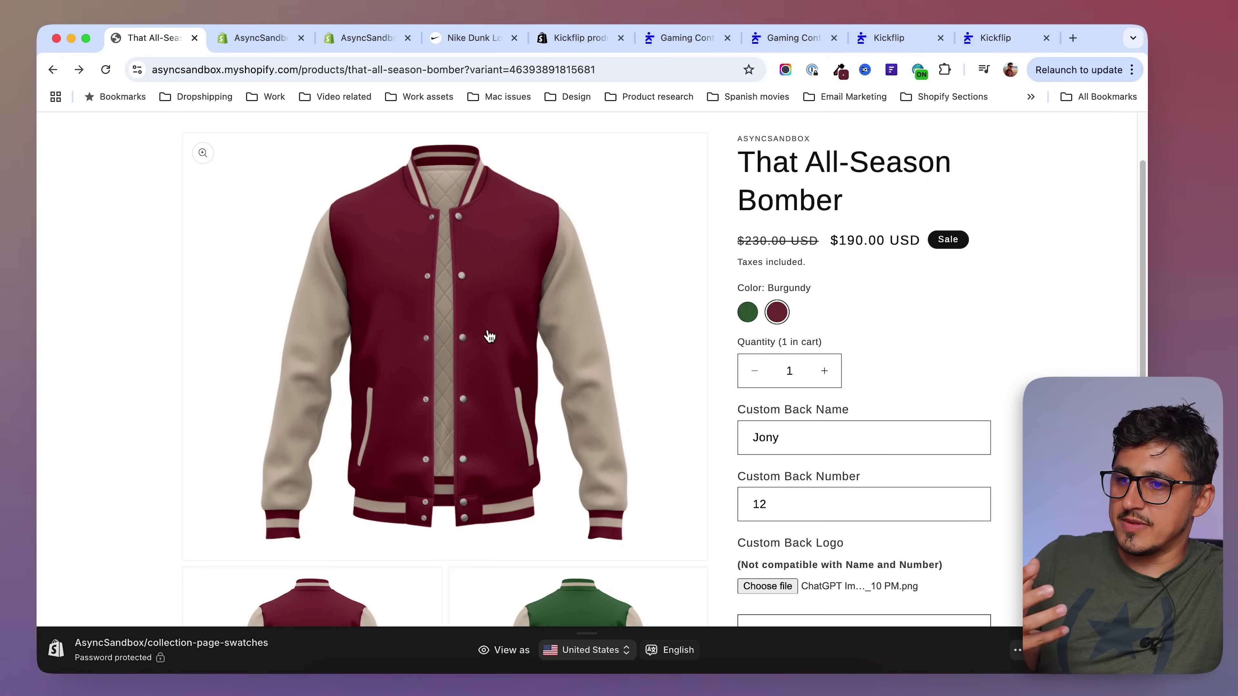
scroll(819, 317, down, 6)
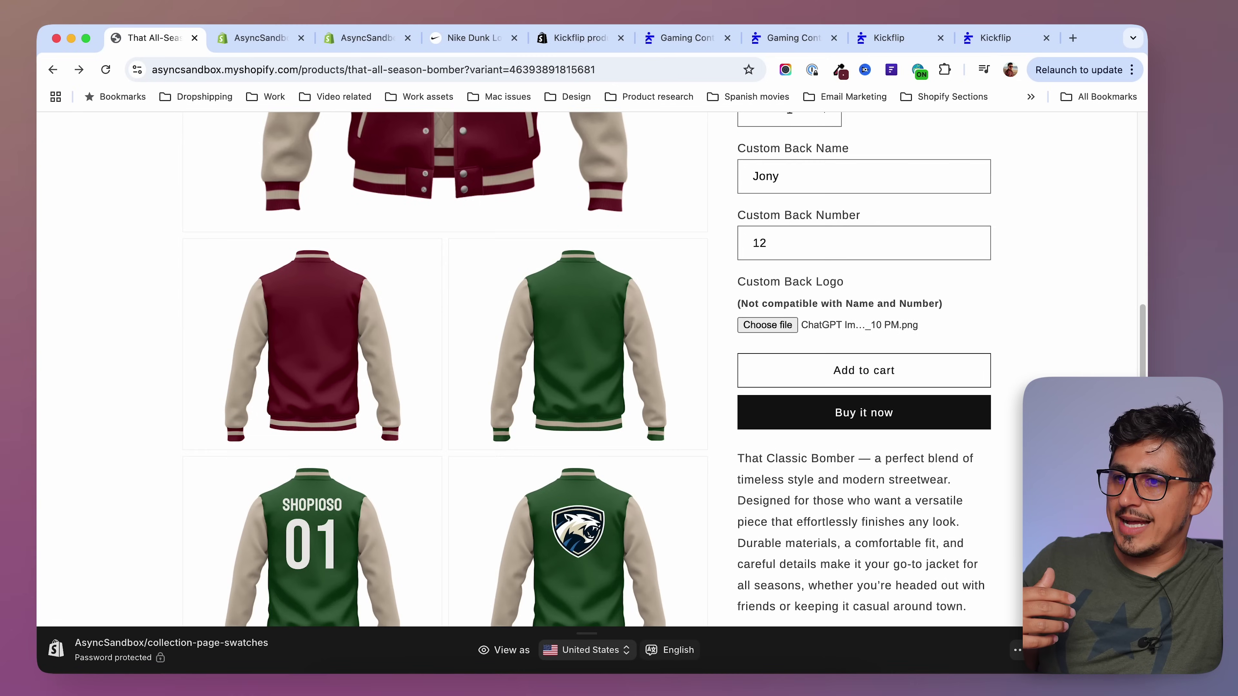
scroll(967, 429, up, 6)
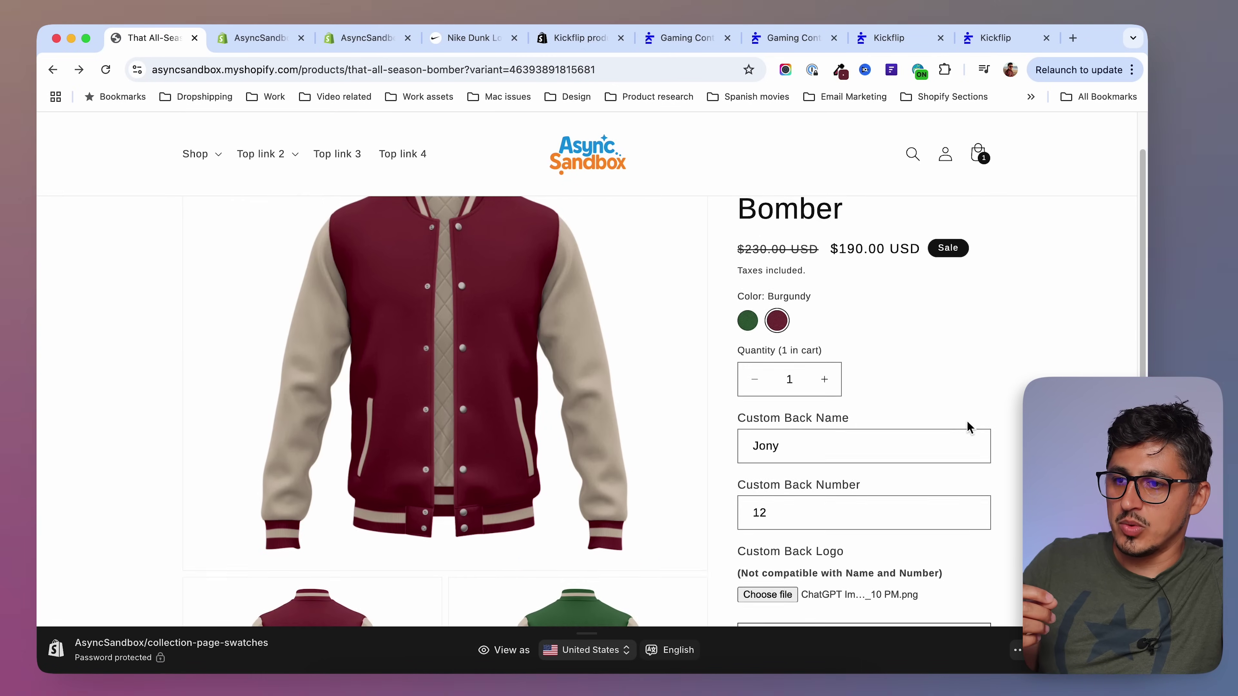
scroll(585, 371, down, 8)
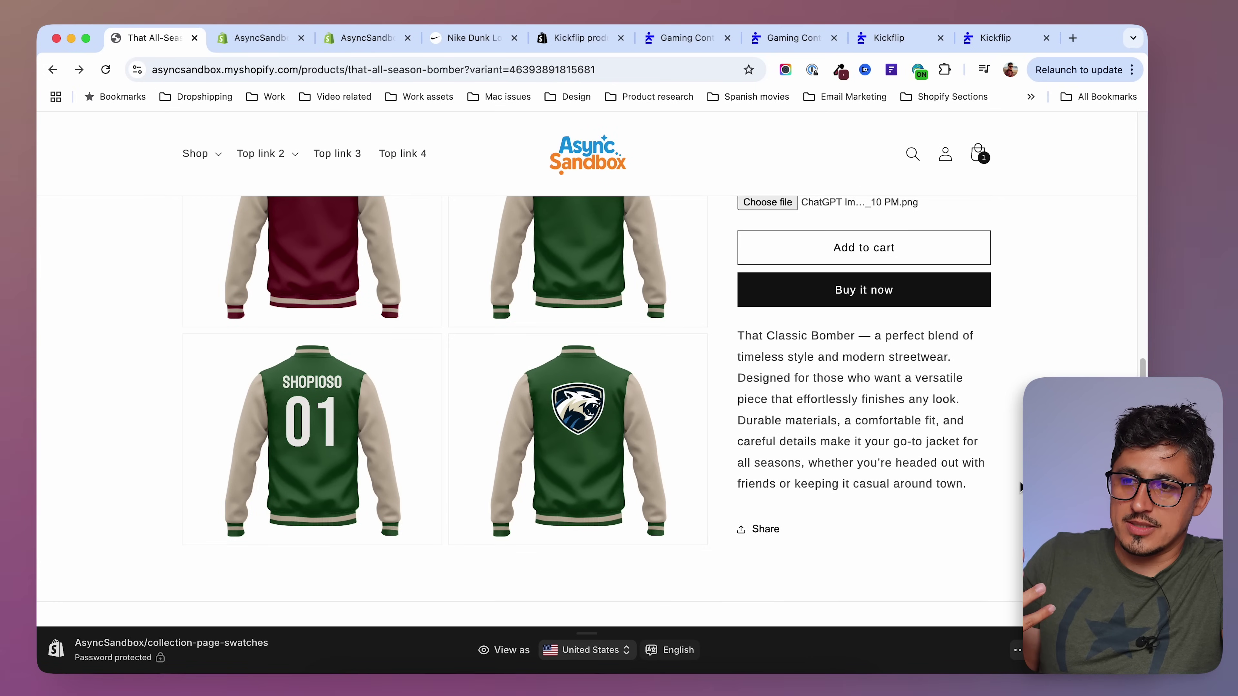
scroll(726, 274, up, 10)
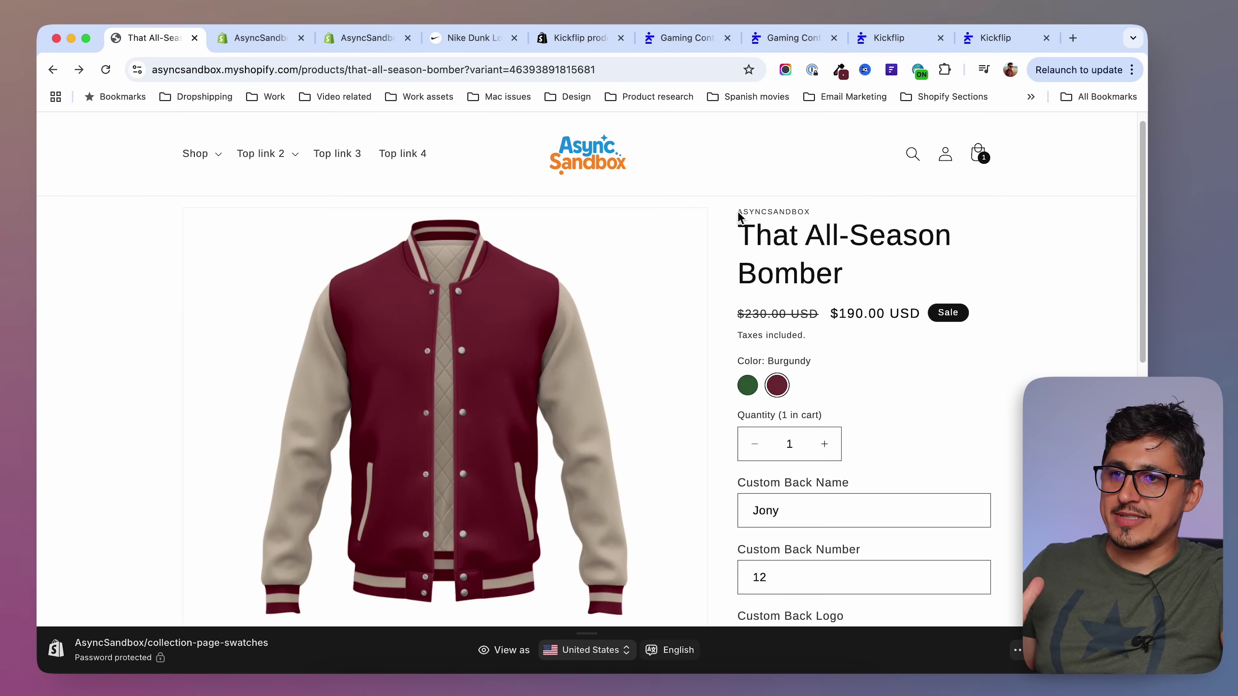
- Switch to Kickflip's Bomber Jacket builder and set the base colour to green and the sleeves to Beige
click(887, 38)
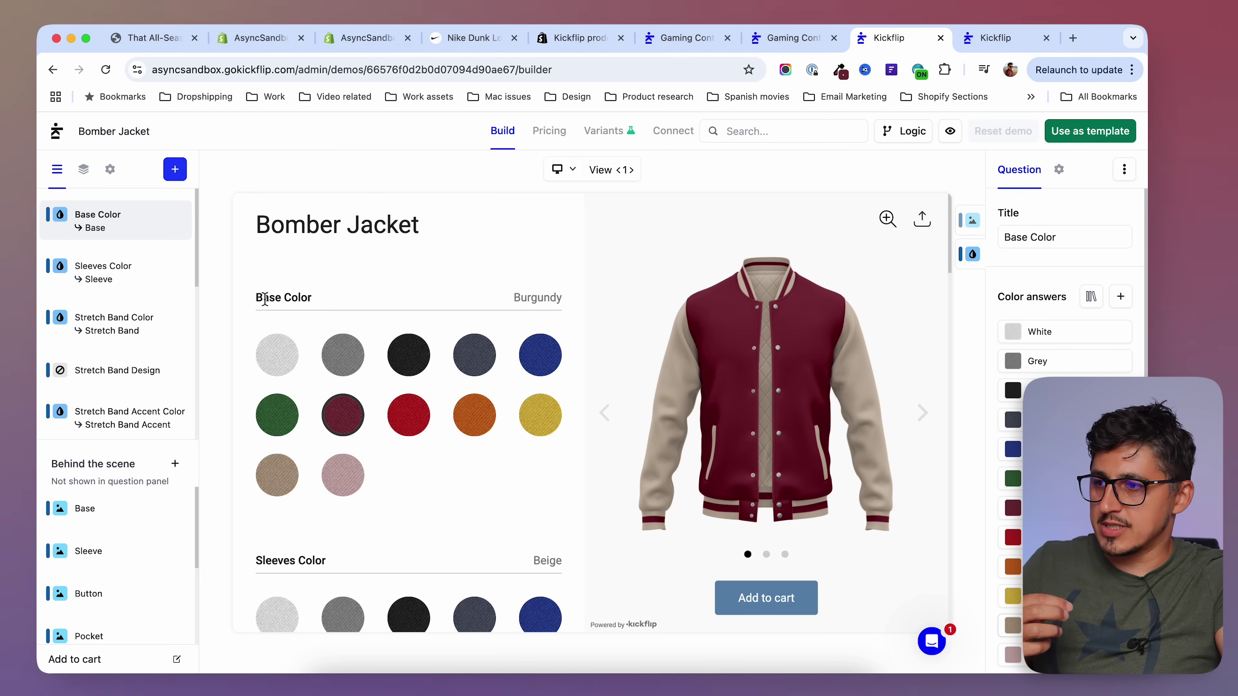
click(286, 425)
scroll(242, 416, down, 5)
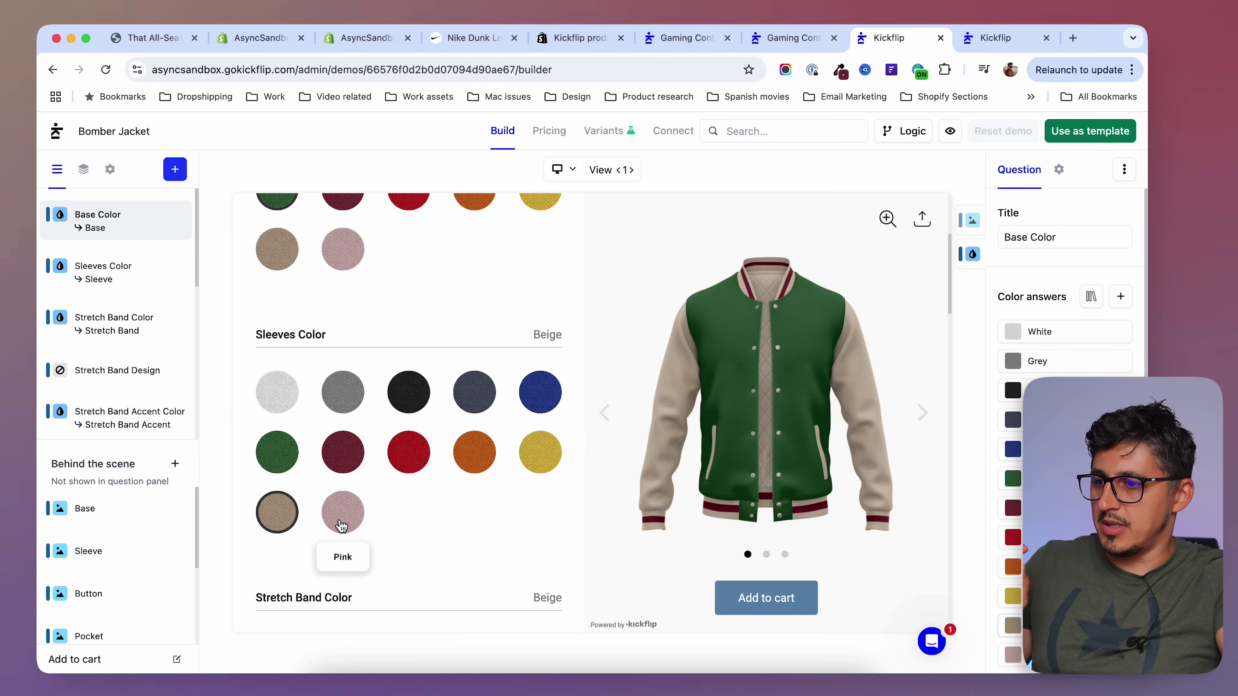
click(343, 523)
click(282, 515)
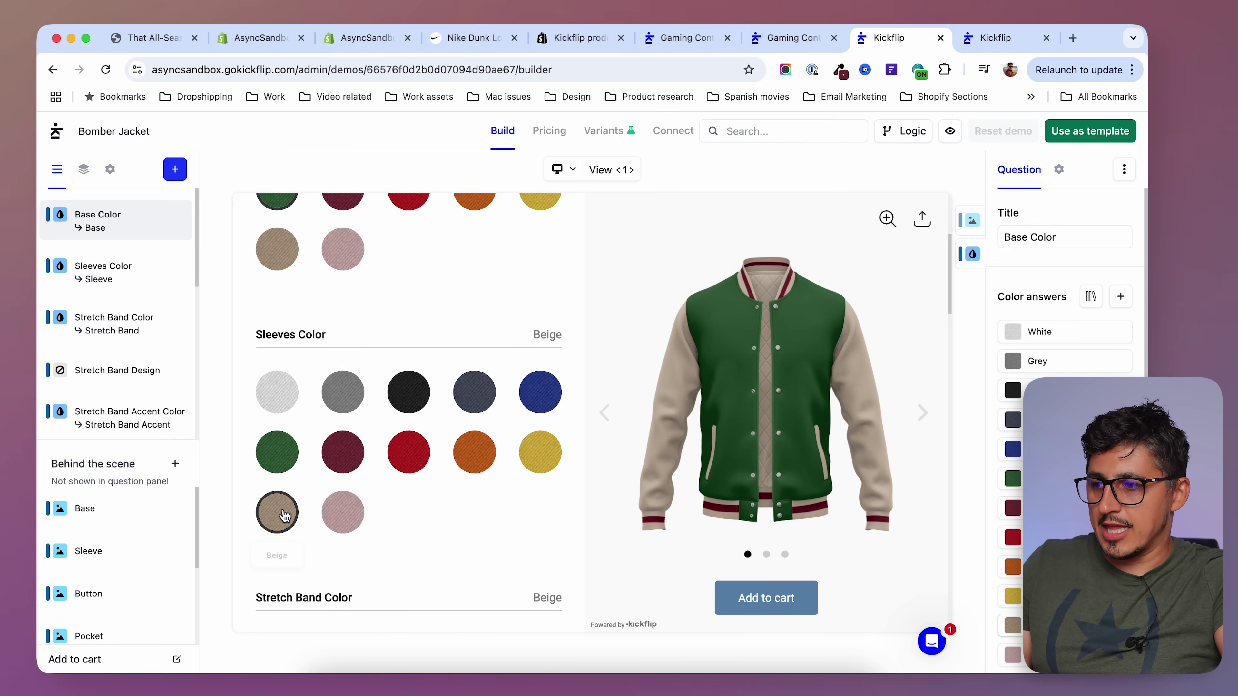
- Set the bomber jacket's Stretch Band Accent Color to White and go on to the pocket colour options
scroll(285, 516, down, 5)
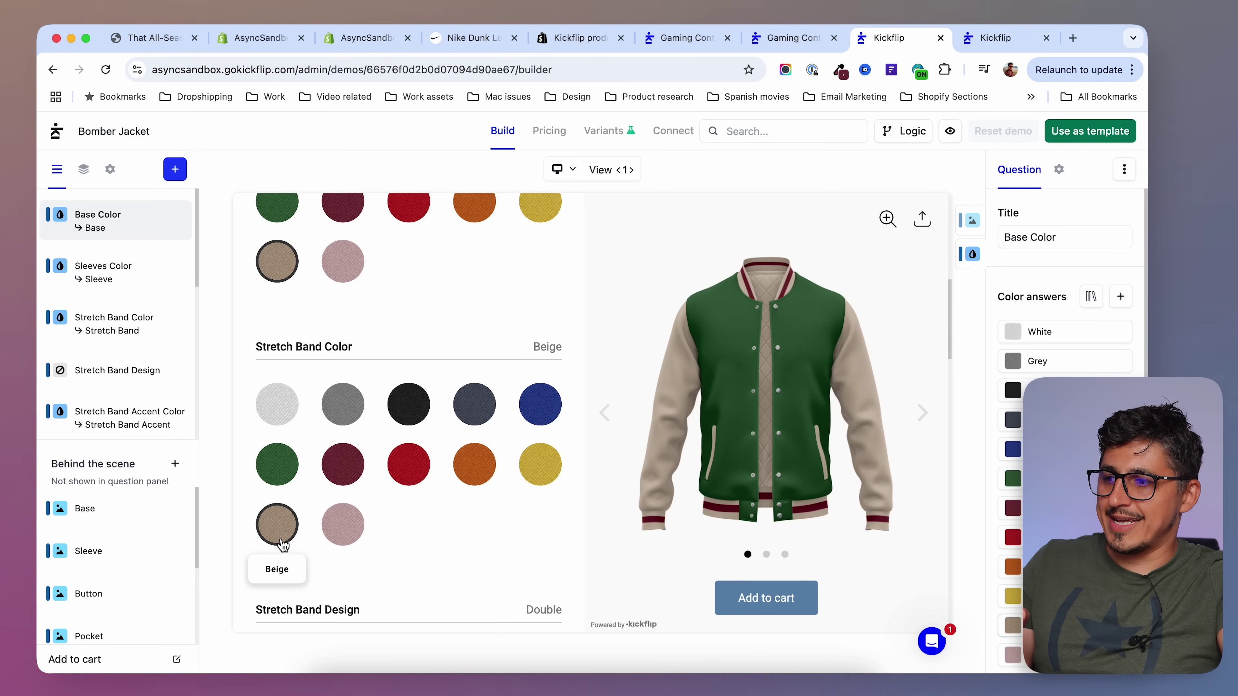
scroll(285, 535, down, 3)
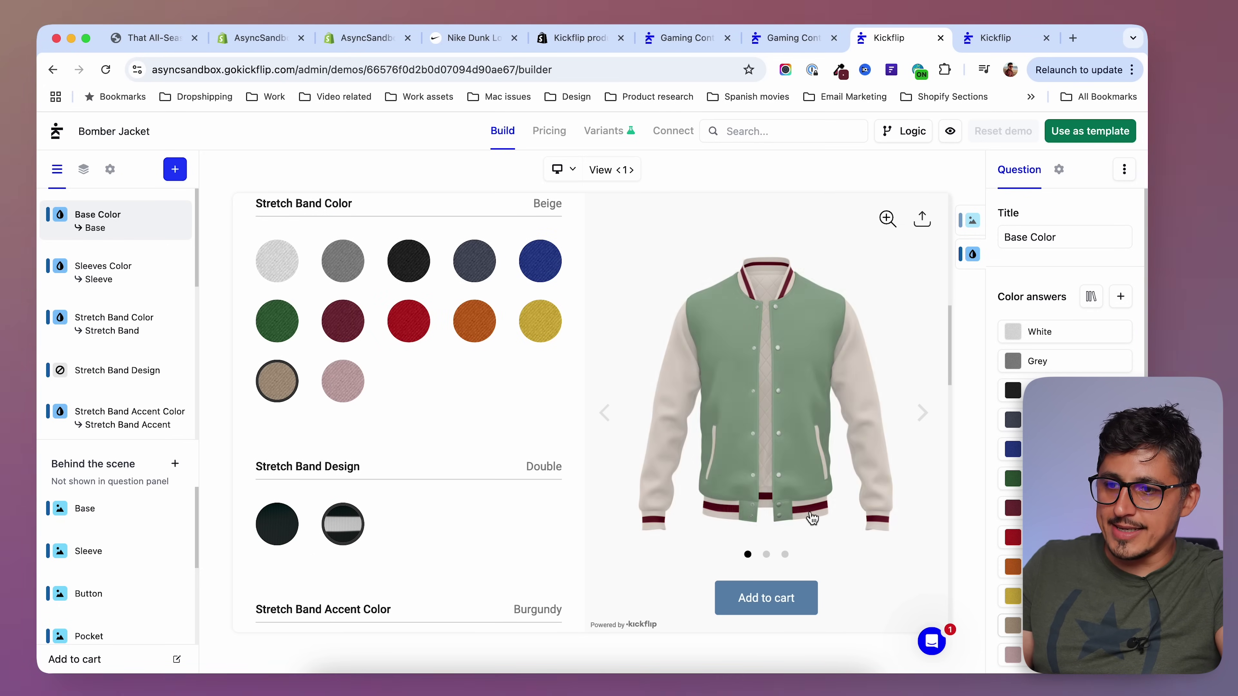
scroll(486, 547, down, 5)
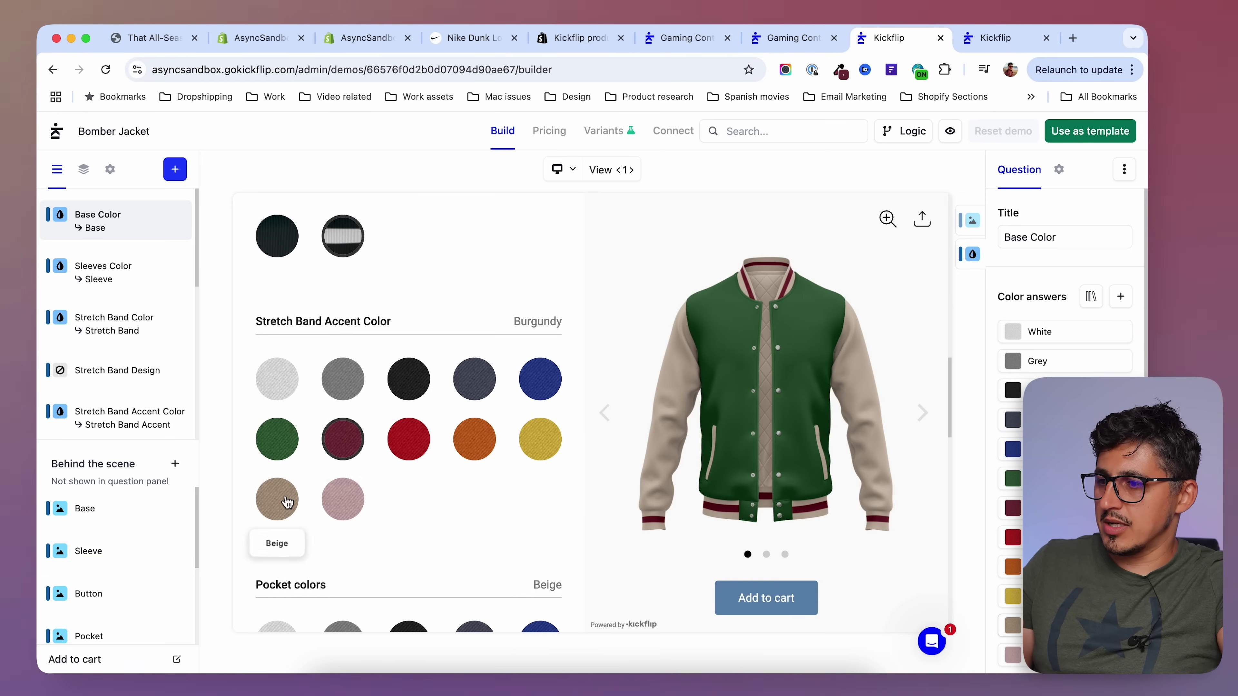
click(282, 501)
click(279, 390)
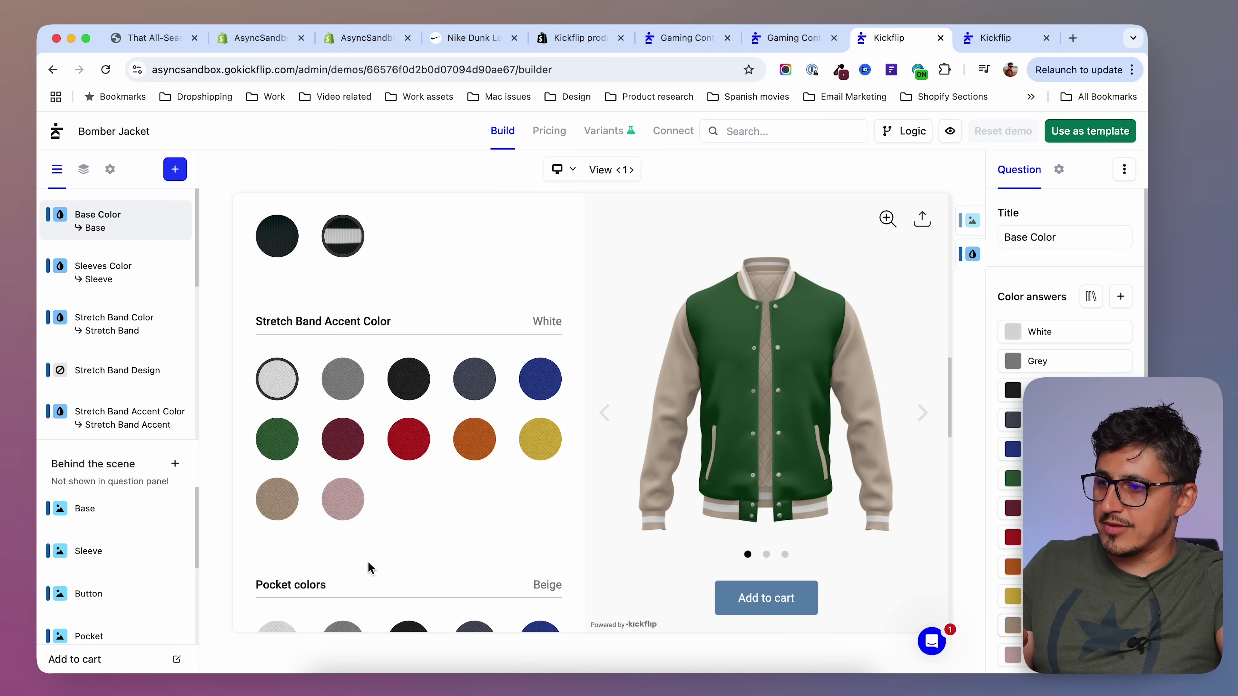
scroll(369, 568, down, 2)
scroll(369, 568, down, 1)
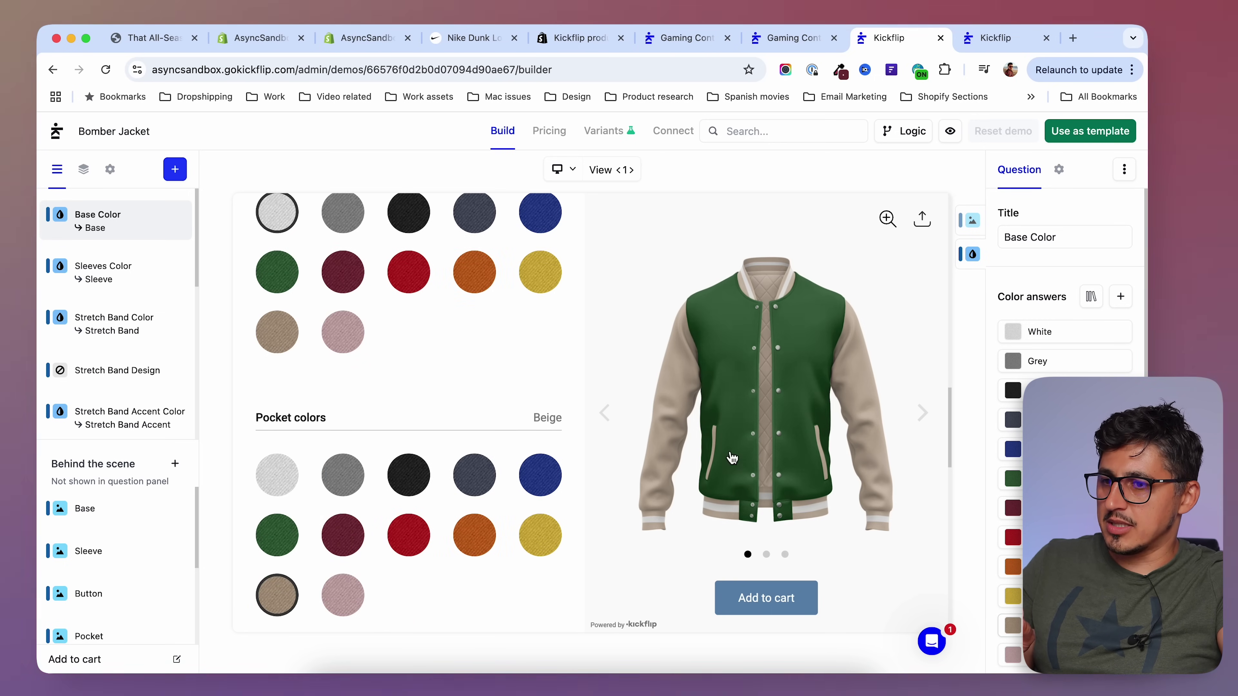
- Set the jacket's pocket colour to White, then try several inside colours and settle on Beige
click(277, 477)
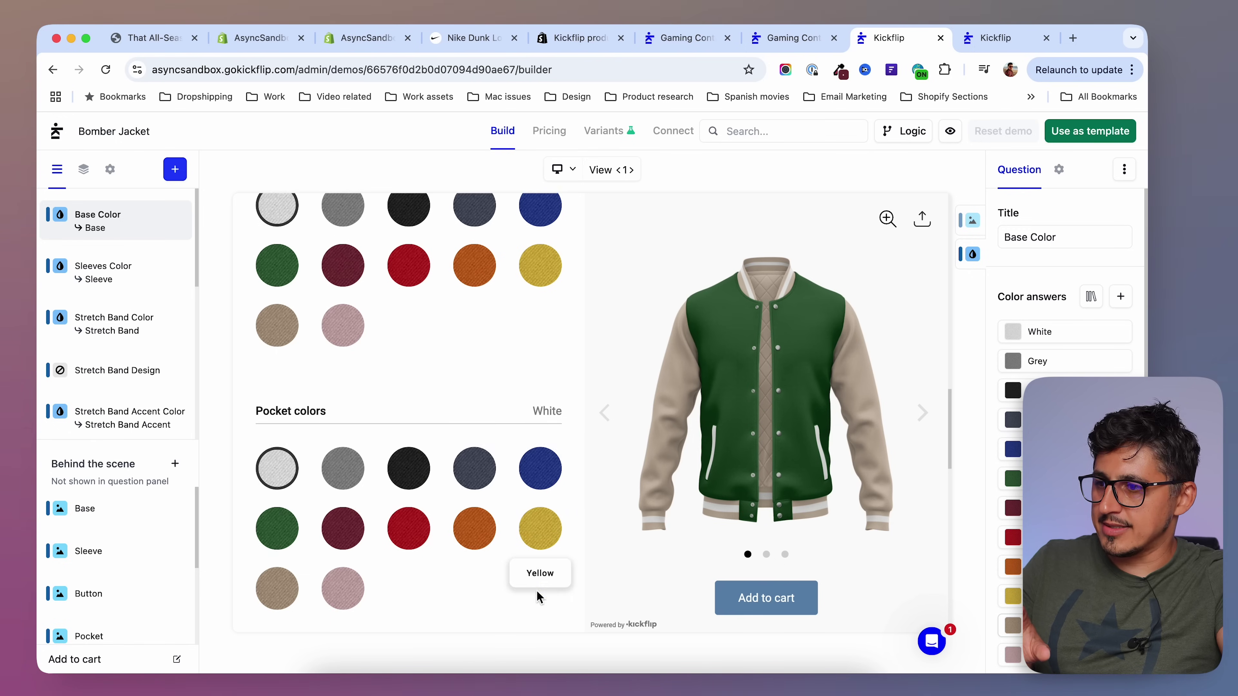
scroll(286, 492, down, 4)
click(287, 492)
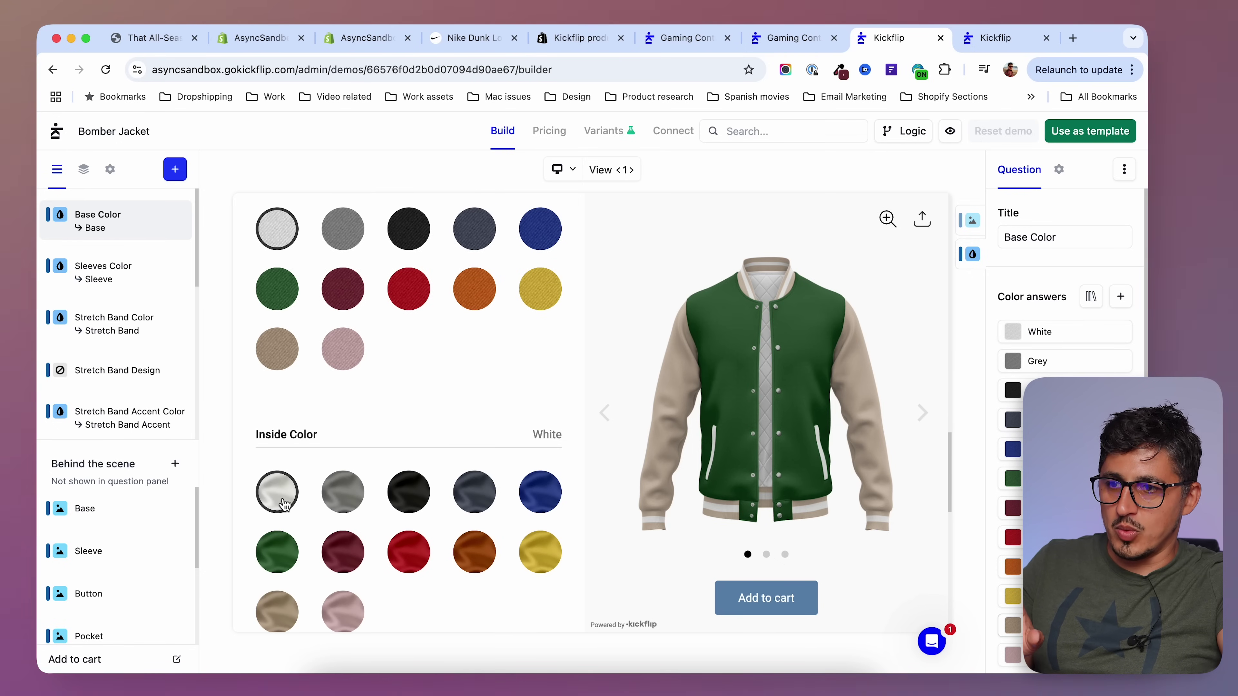
click(351, 500)
click(343, 612)
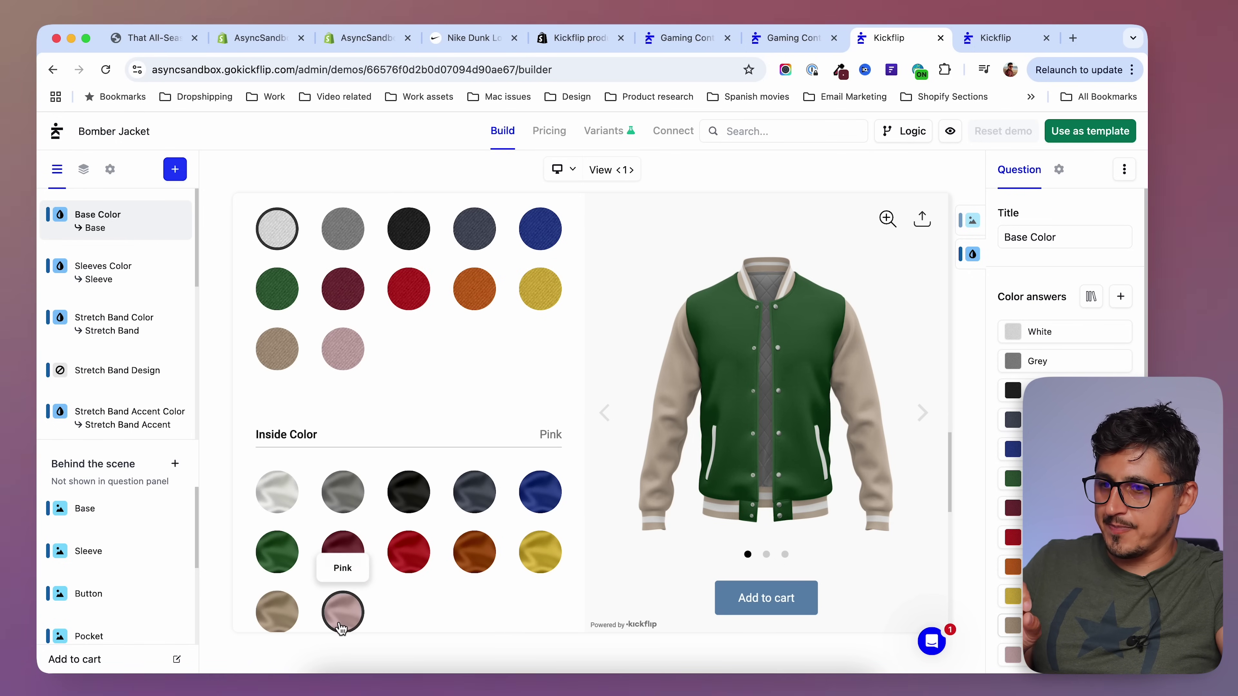
click(277, 612)
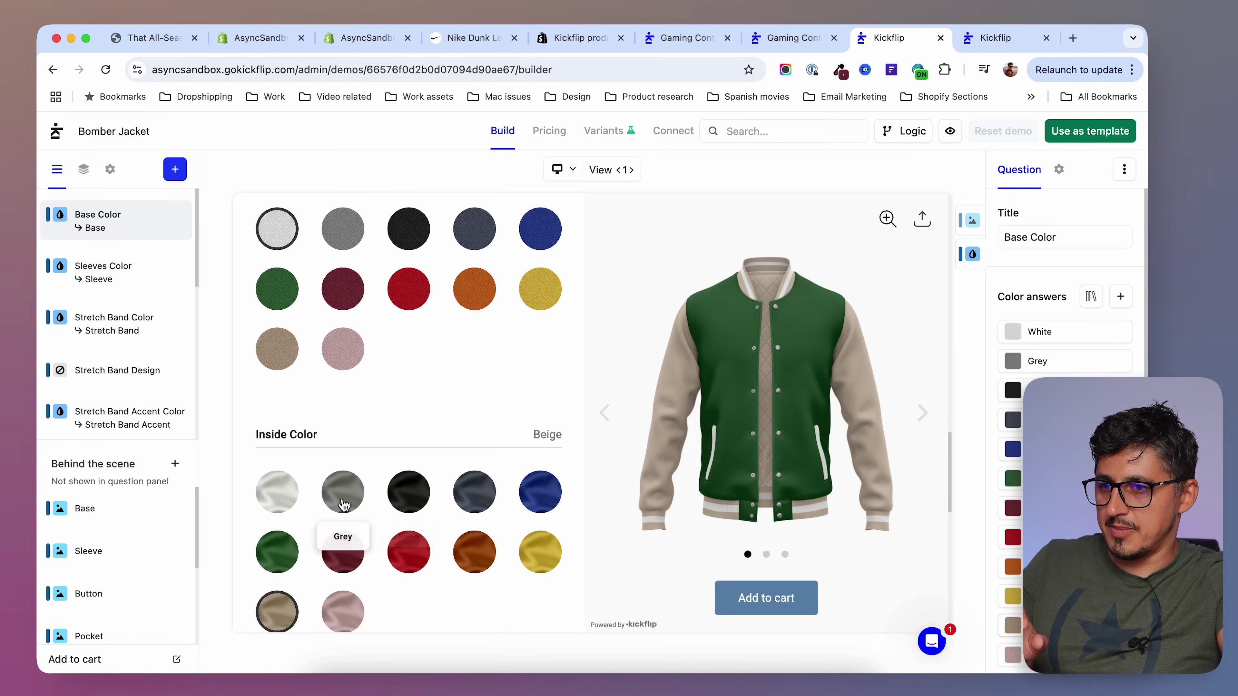
- Set the jacket's Button Color to Burn Orange and its Back Design to Logo, trying Name and Number first
scroll(312, 537, down, 5)
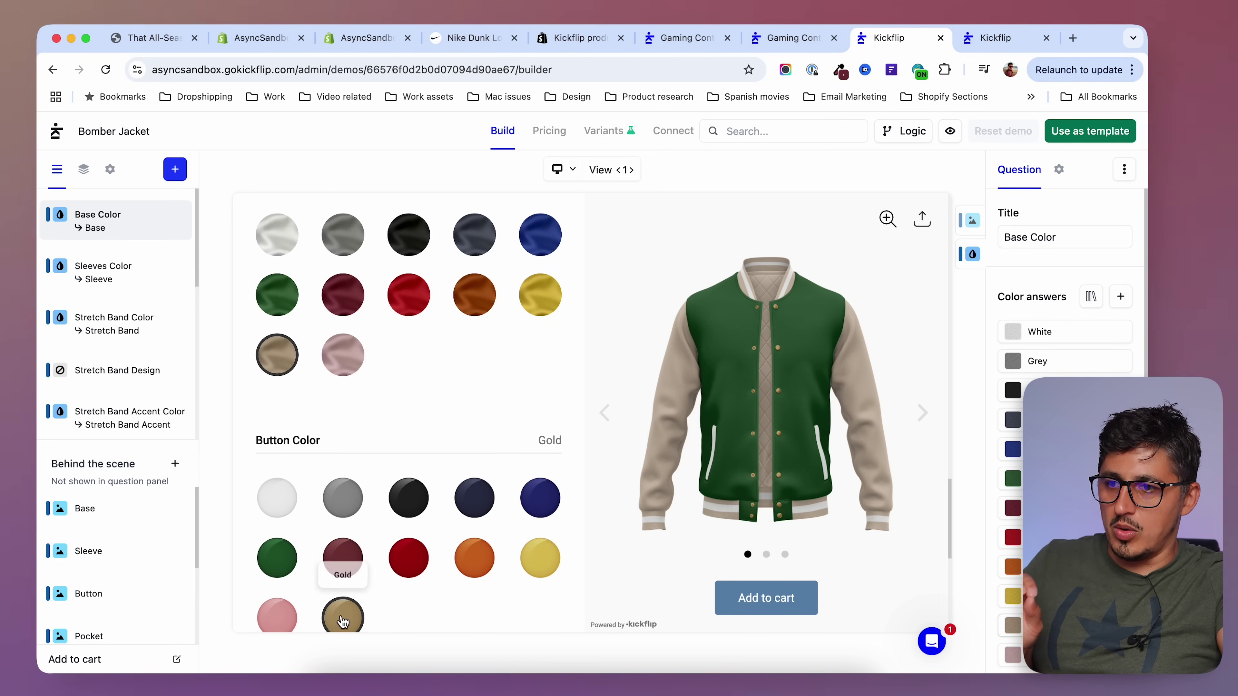
click(481, 567)
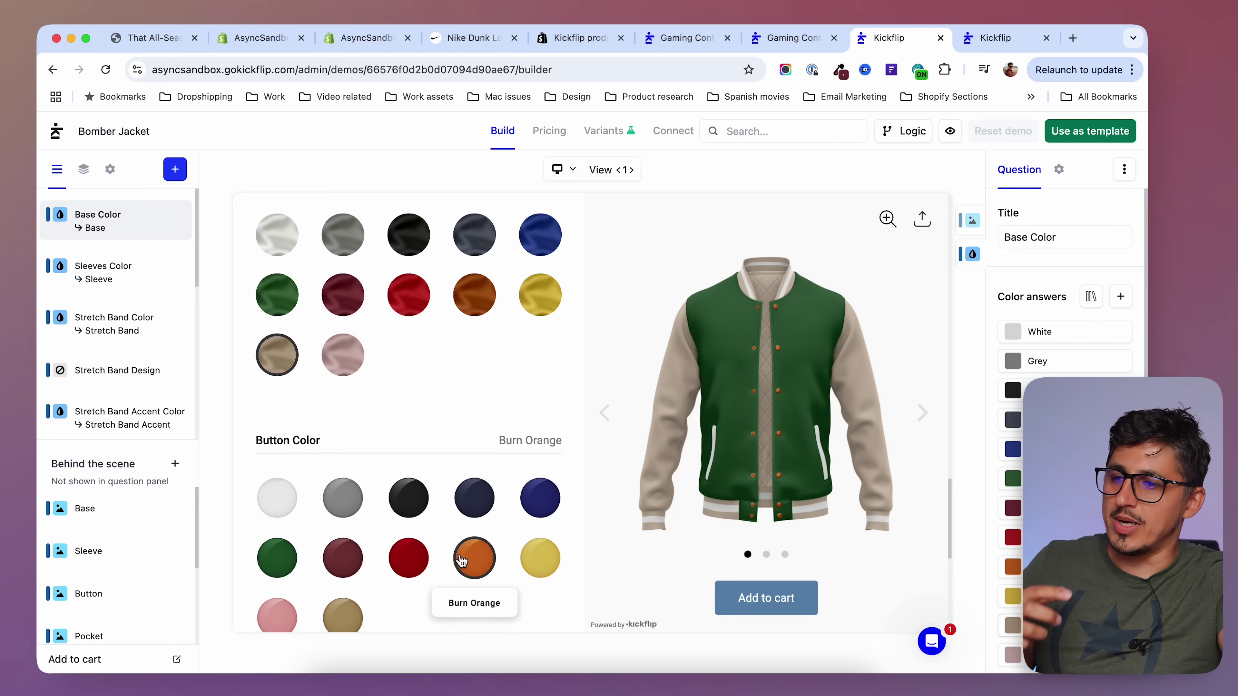
scroll(401, 518, down, 5)
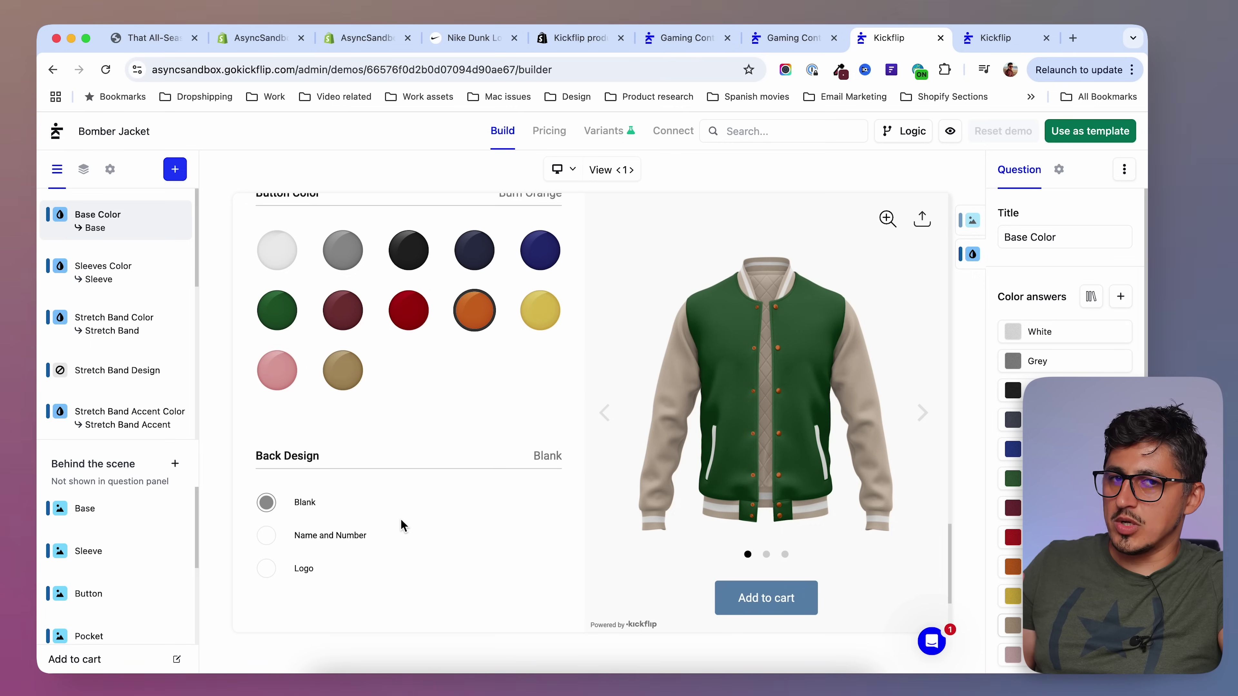
scroll(401, 519, down, 2)
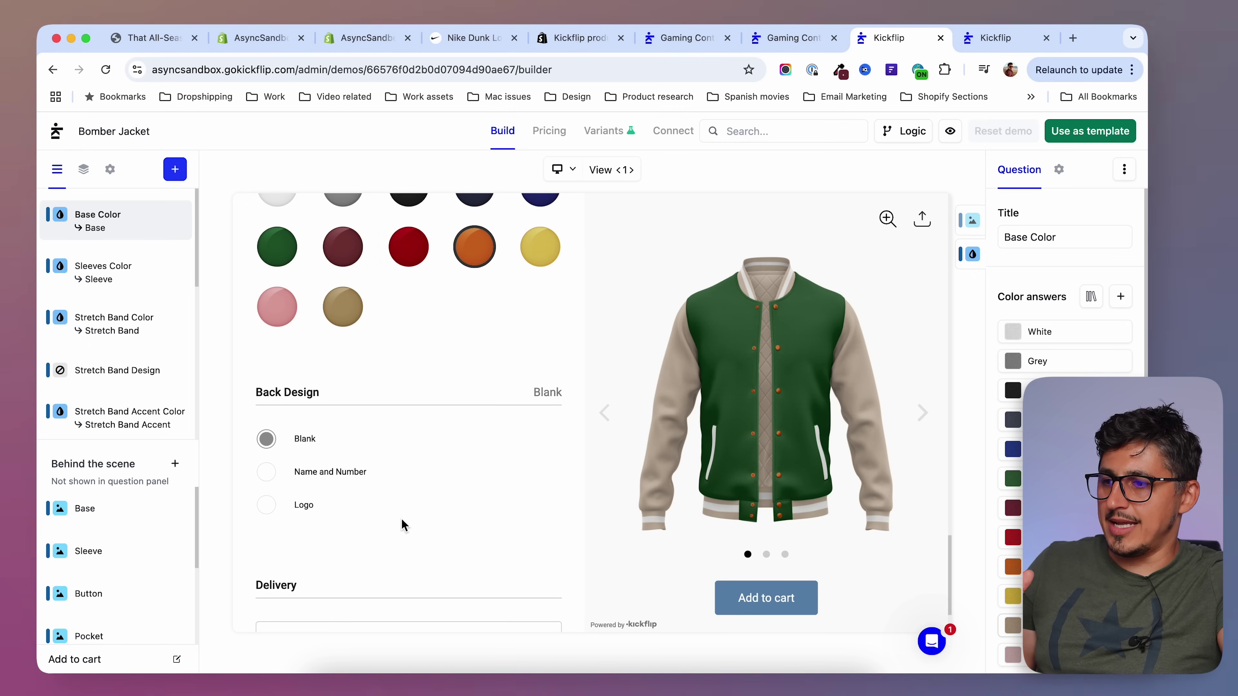
click(267, 472)
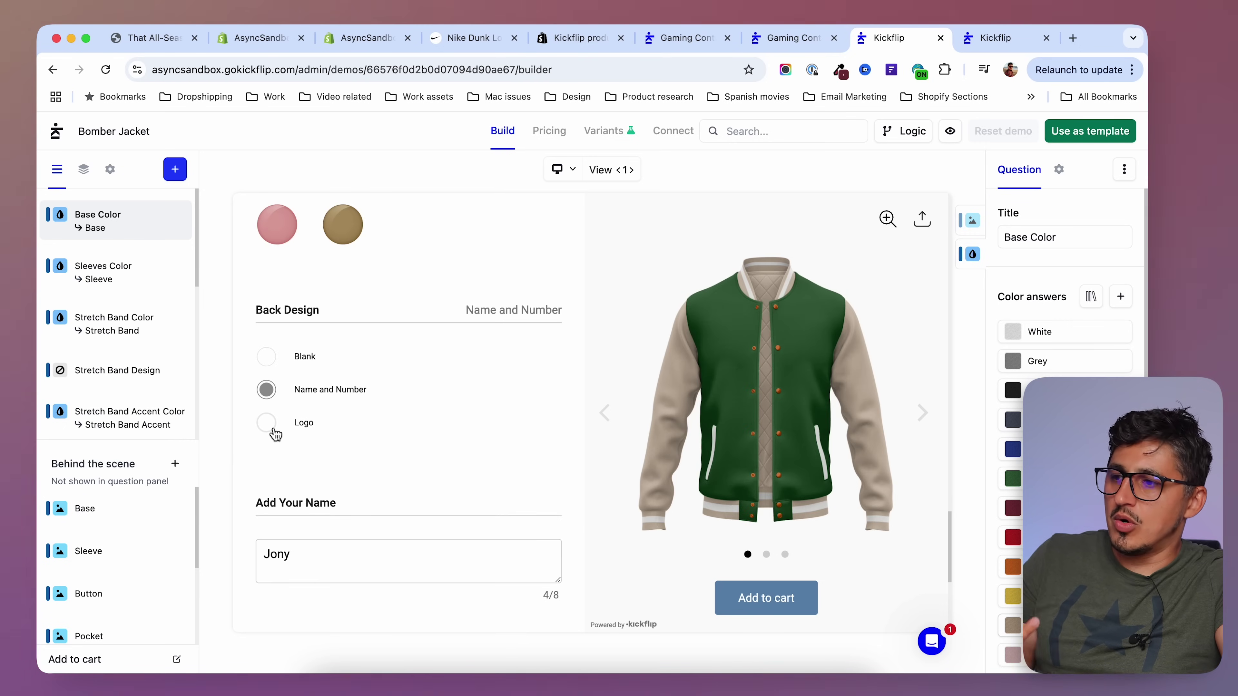
click(267, 423)
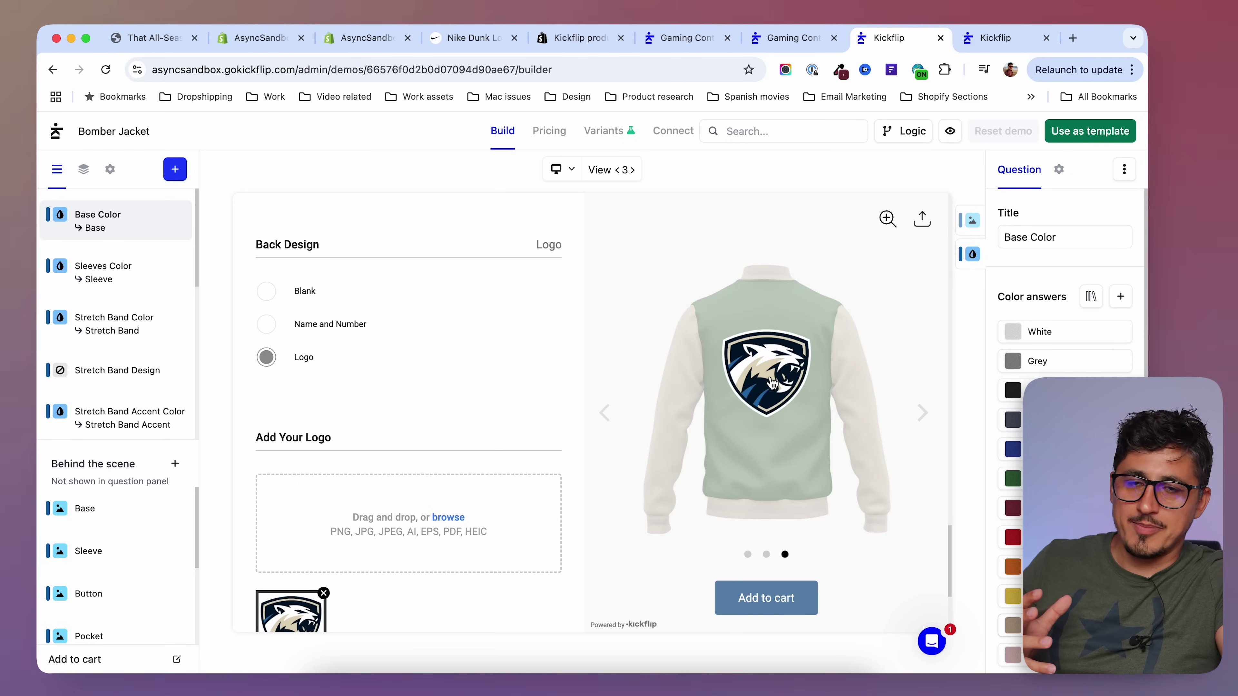
- Select the logo on the back of the jacket and slightly adjust its size and position
click(769, 364)
click(768, 363)
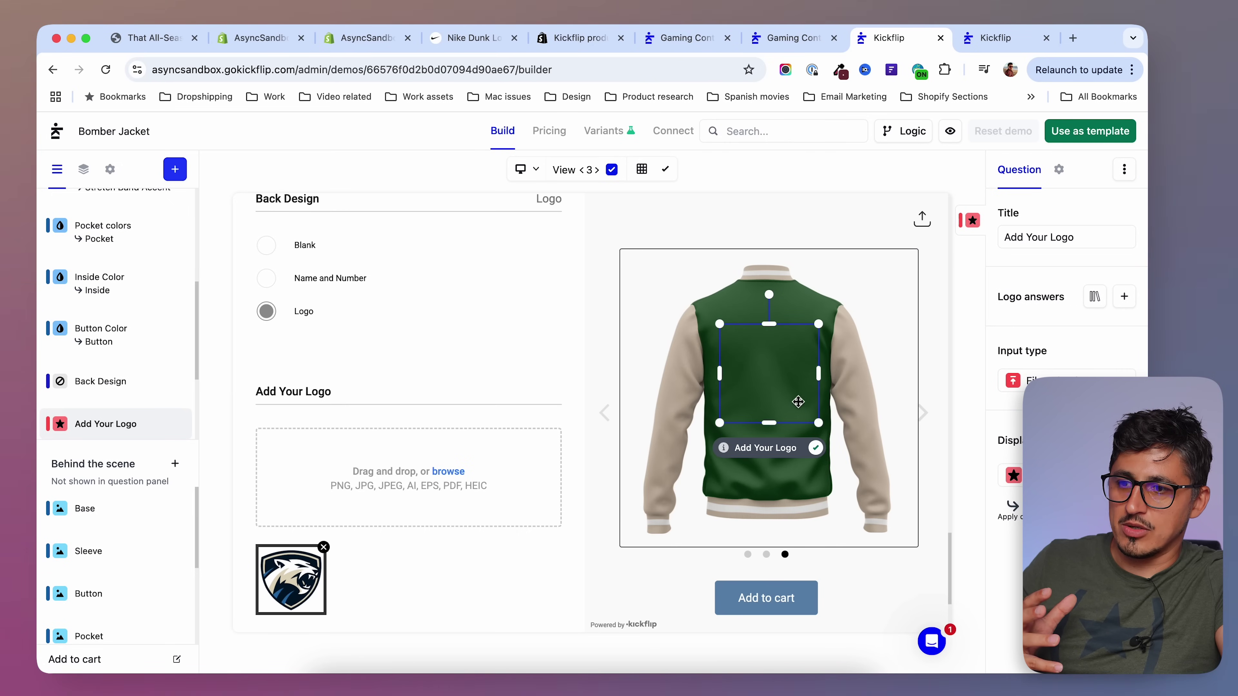
drag(820, 425, 819, 422)
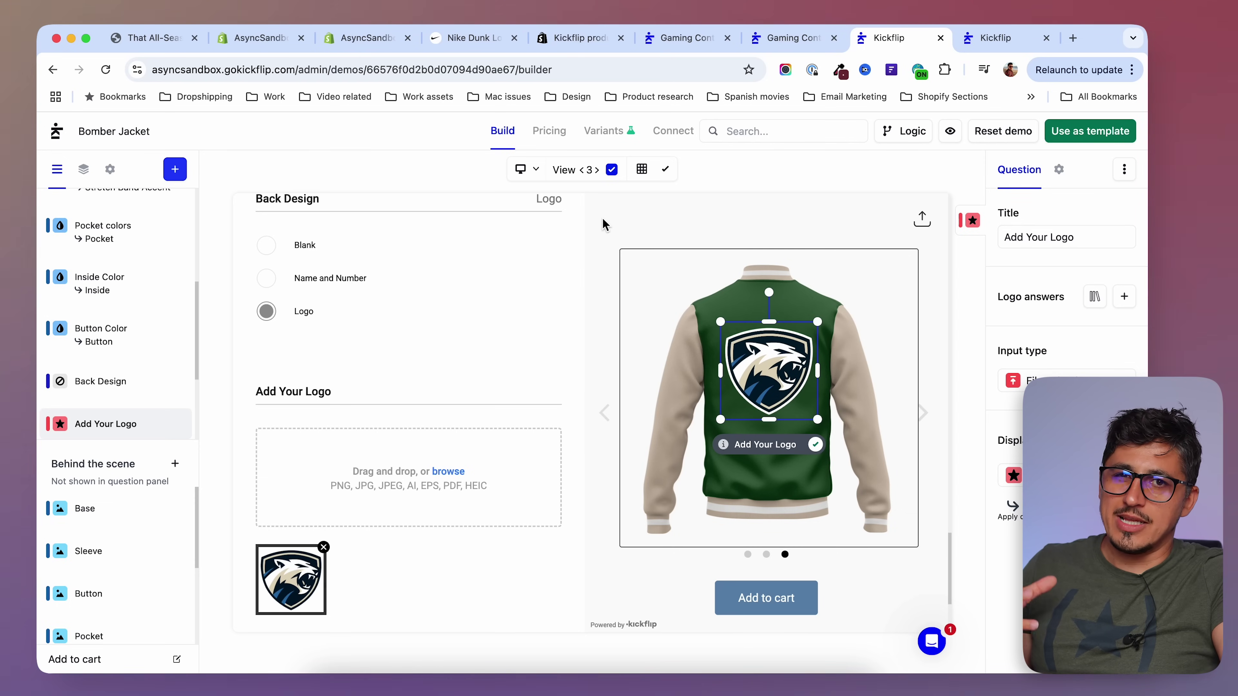
drag(772, 365, 770, 365)
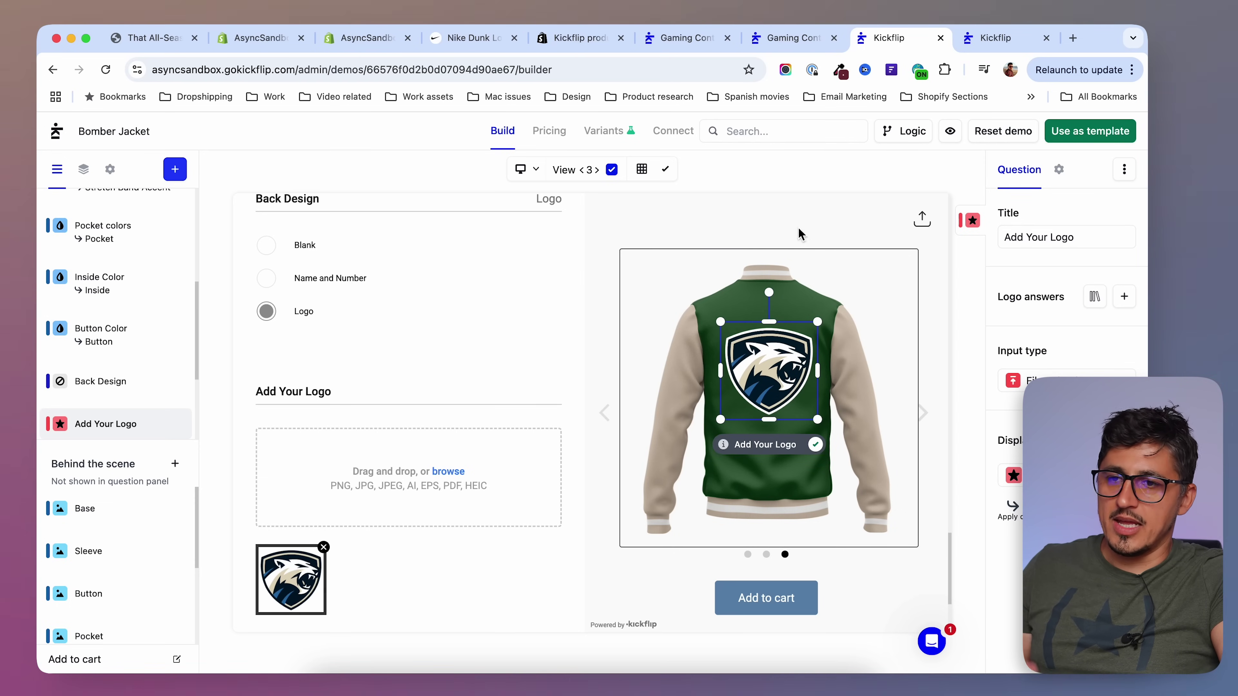
- Preview the Bomber Jacket customiser, zoom in on the jacket and back out, and return to the That All-Season Bomber product page
click(952, 130)
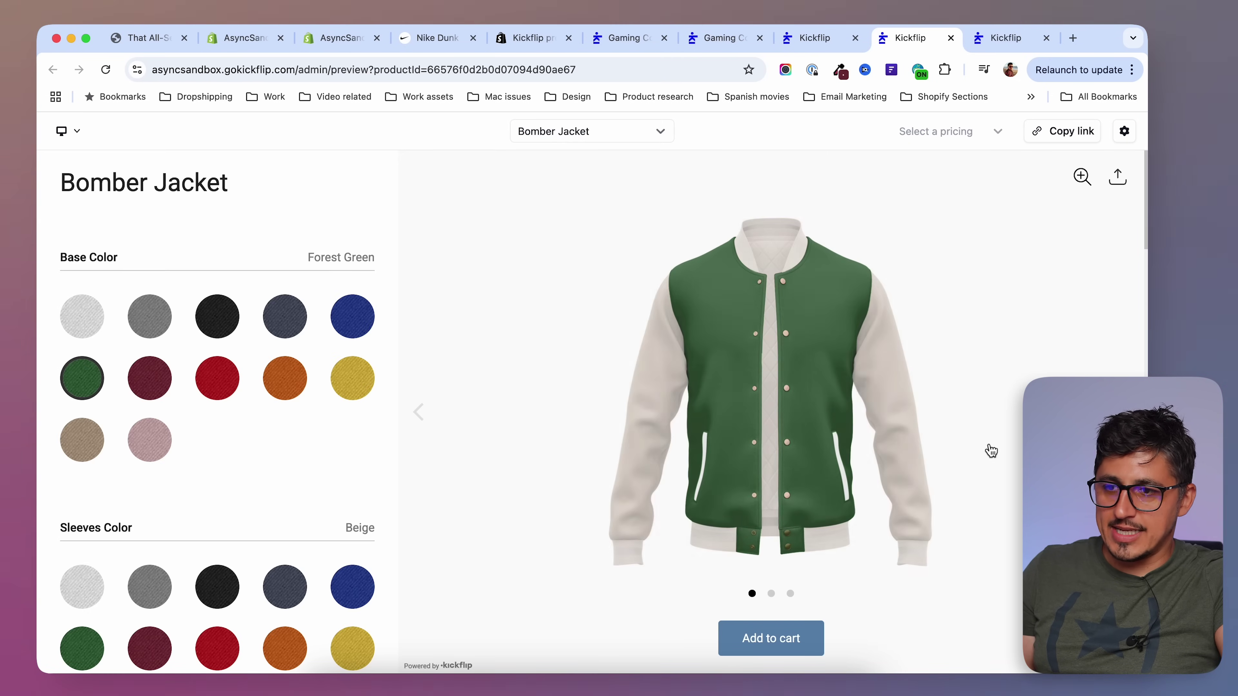
click(1082, 176)
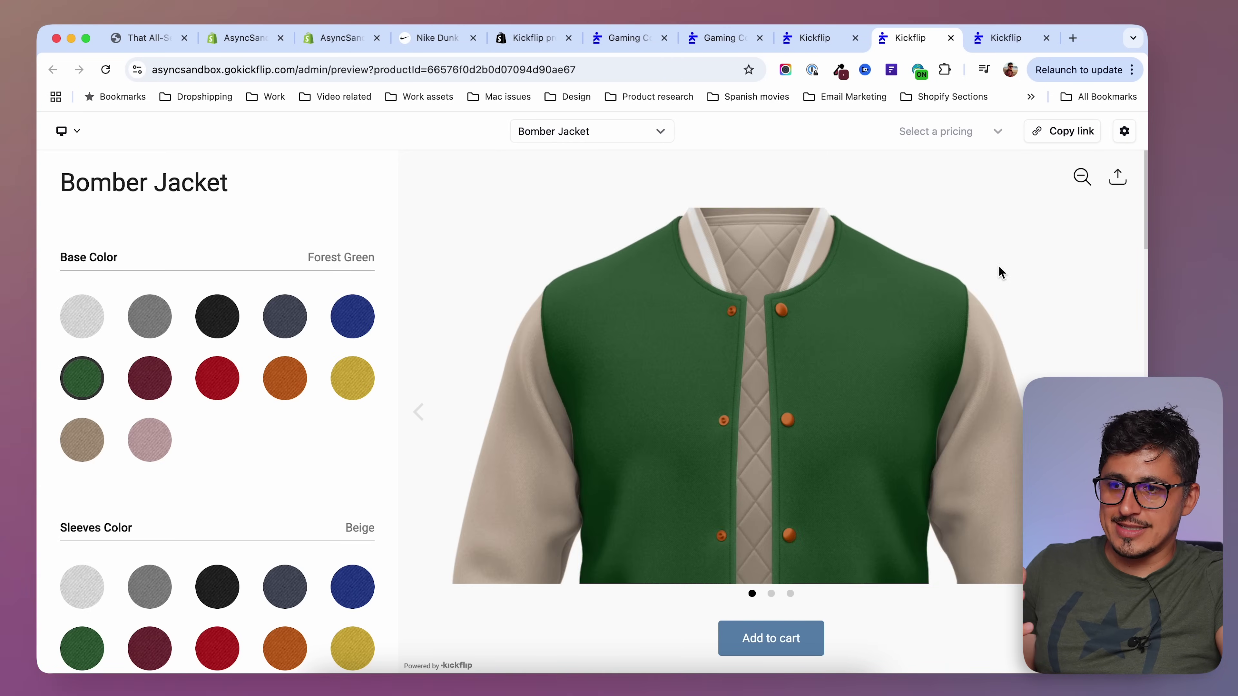
click(1081, 176)
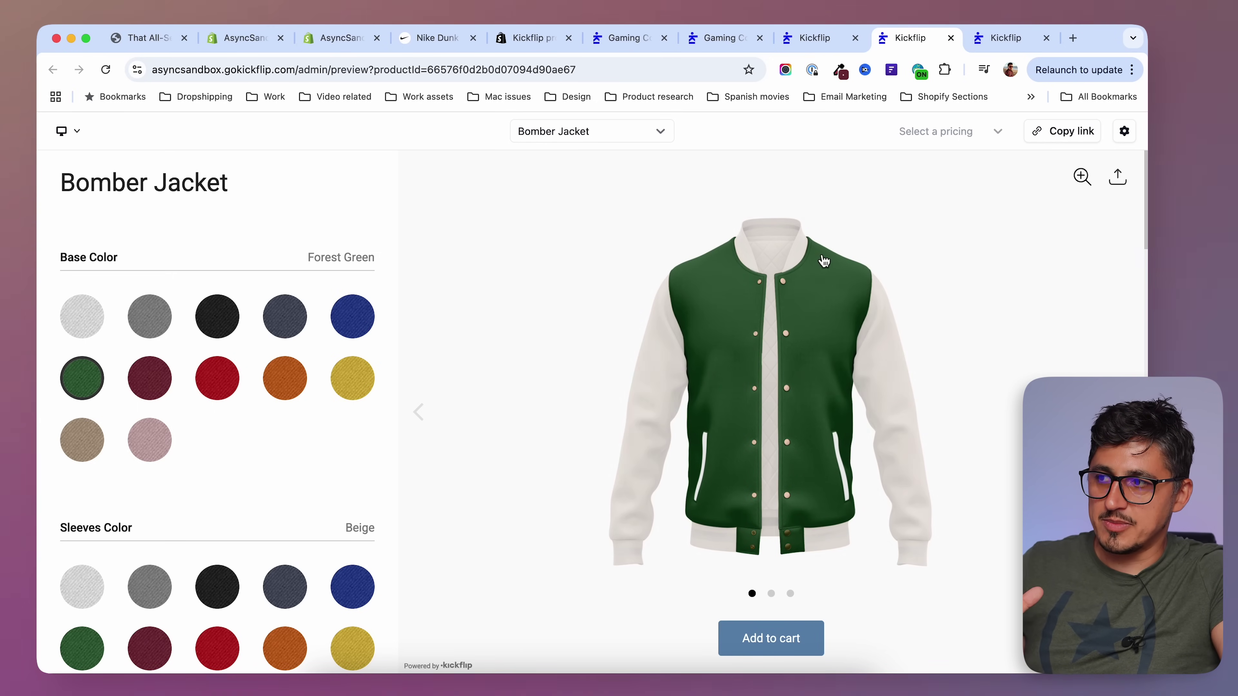
click(145, 40)
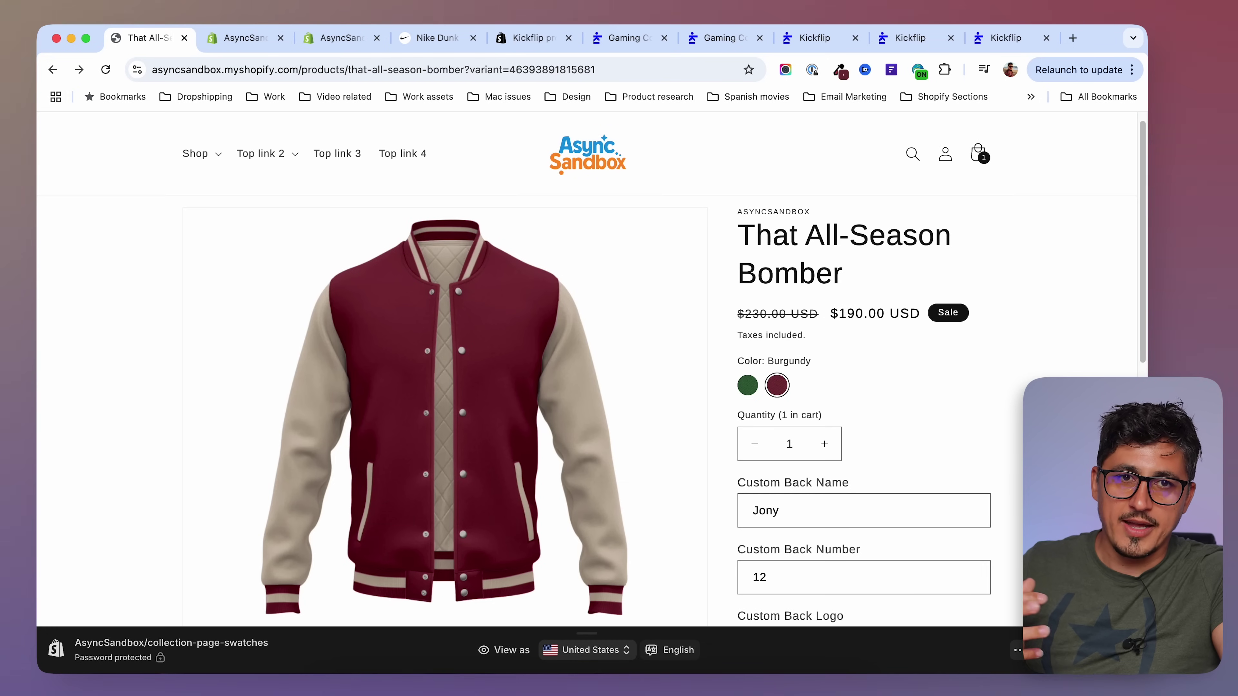
scroll(1003, 386, up, 1)
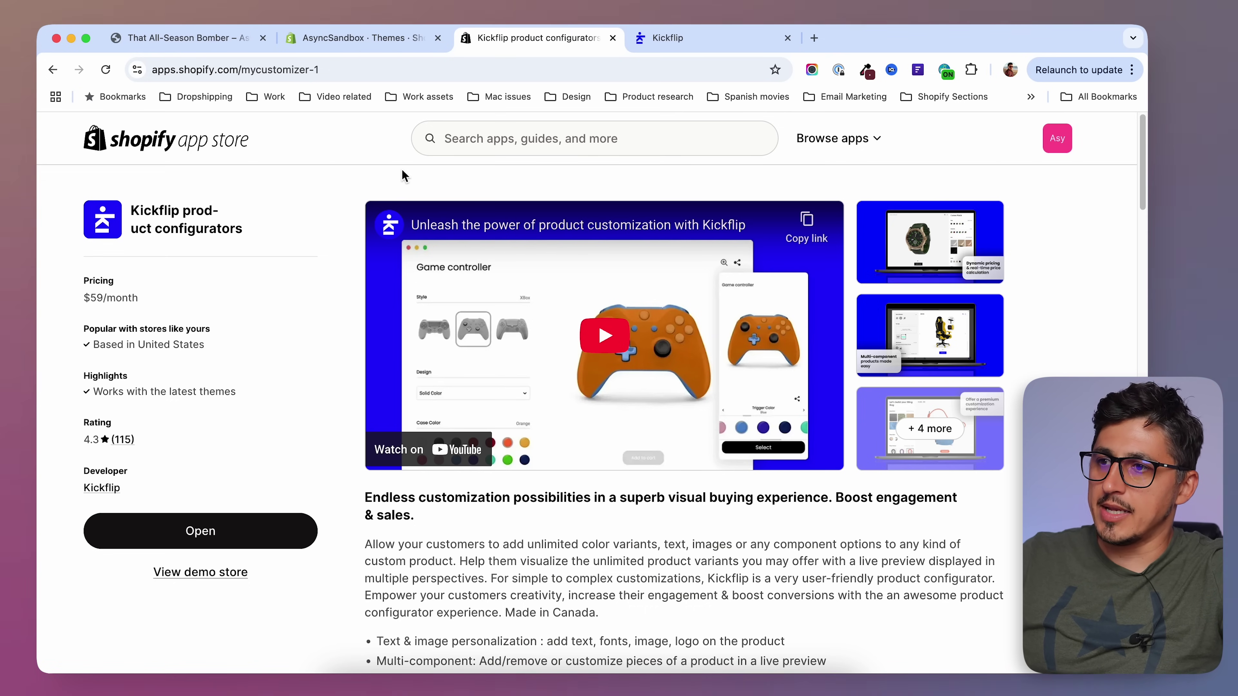
- Go to the Kickflip dashboard, compare the Booklike and Barebones themes in the theme setup step, and select Booklike
click(683, 39)
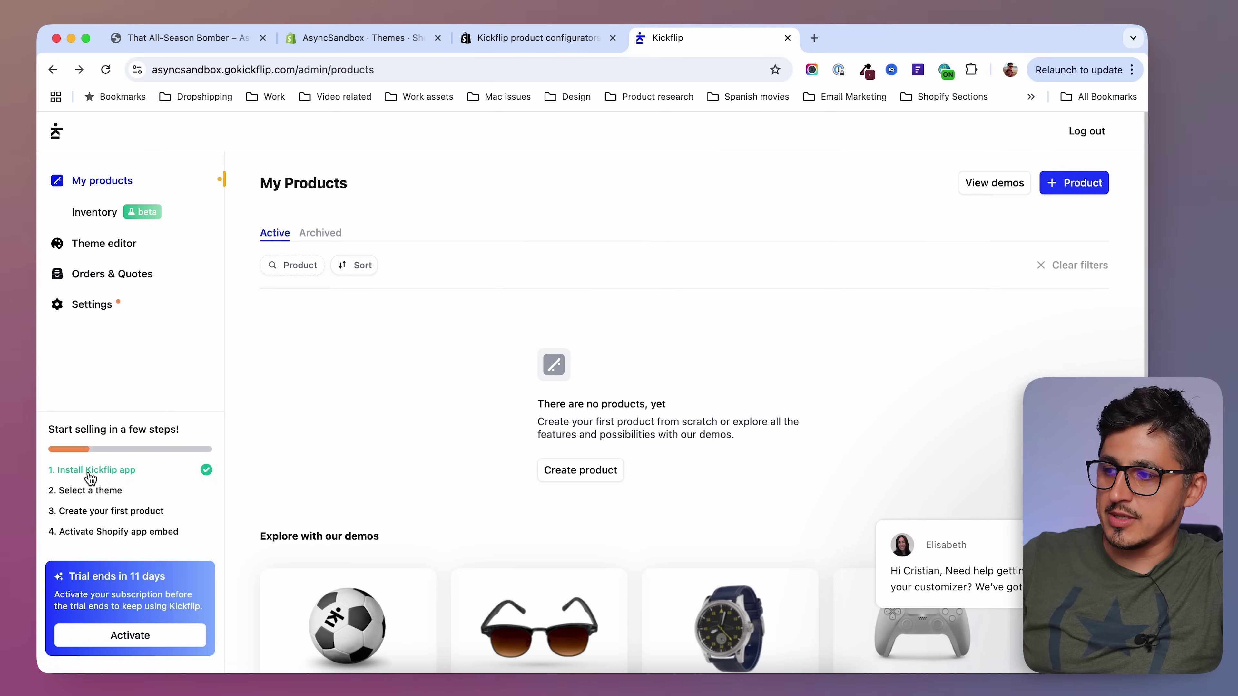
click(78, 498)
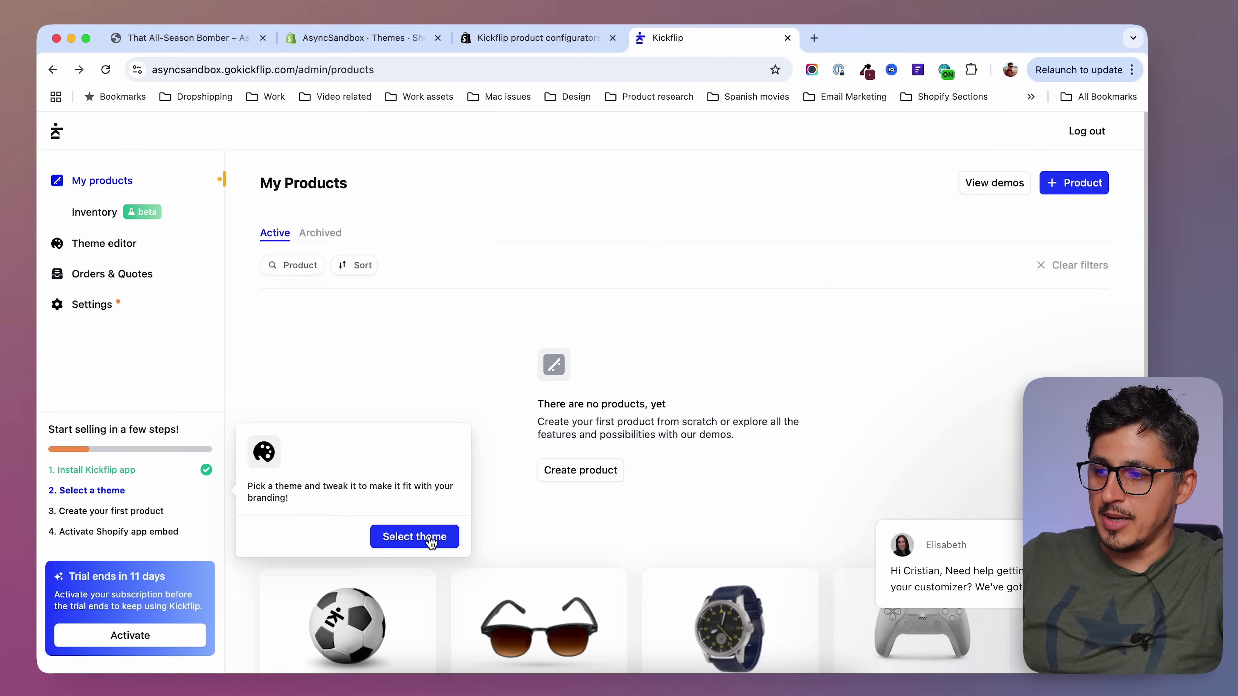
click(444, 540)
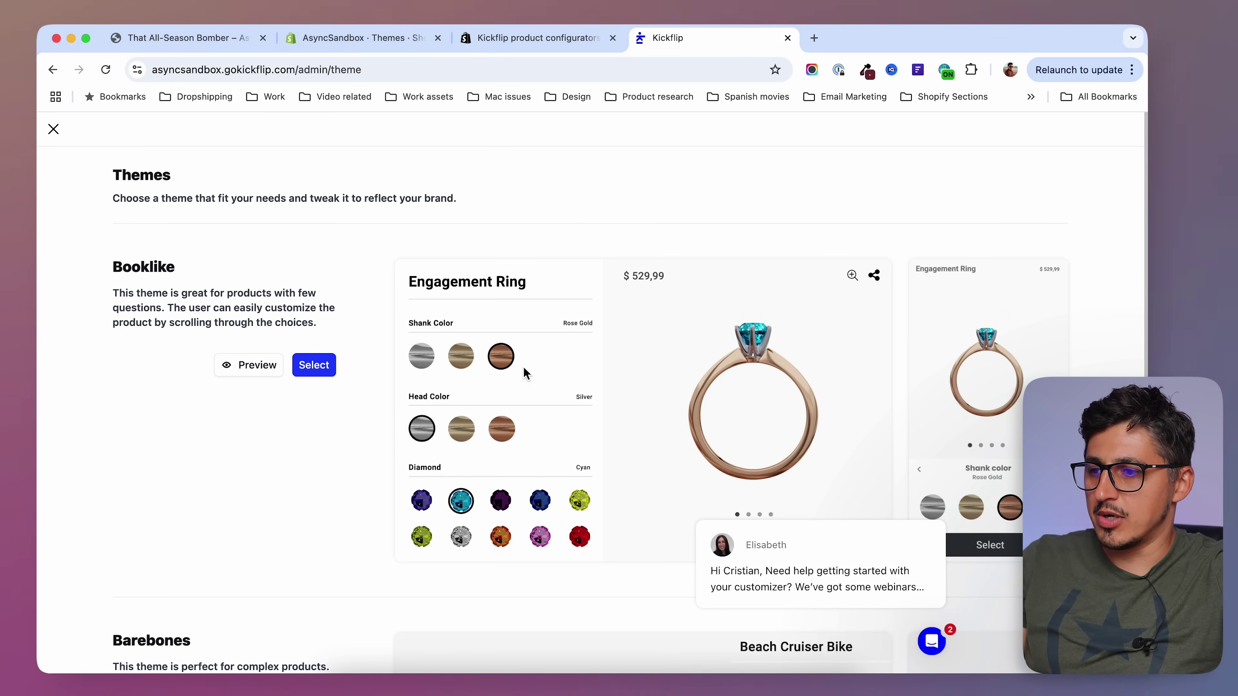
scroll(323, 363, down, 7)
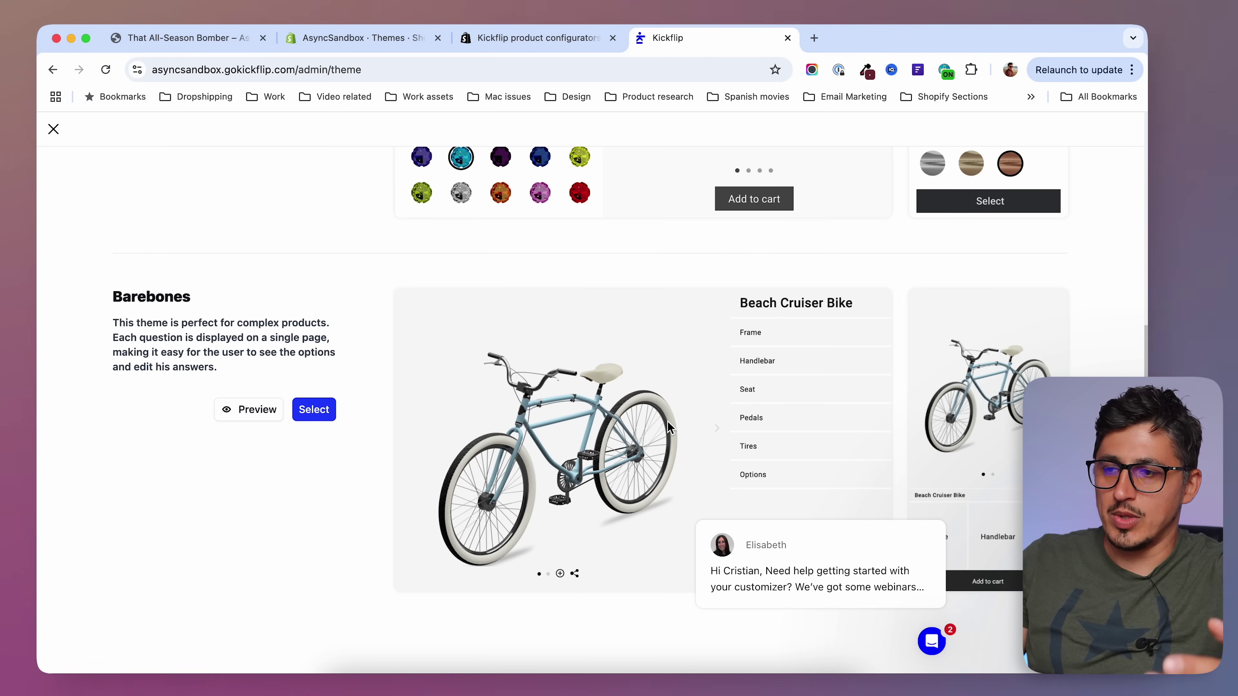
scroll(668, 421, up, 7)
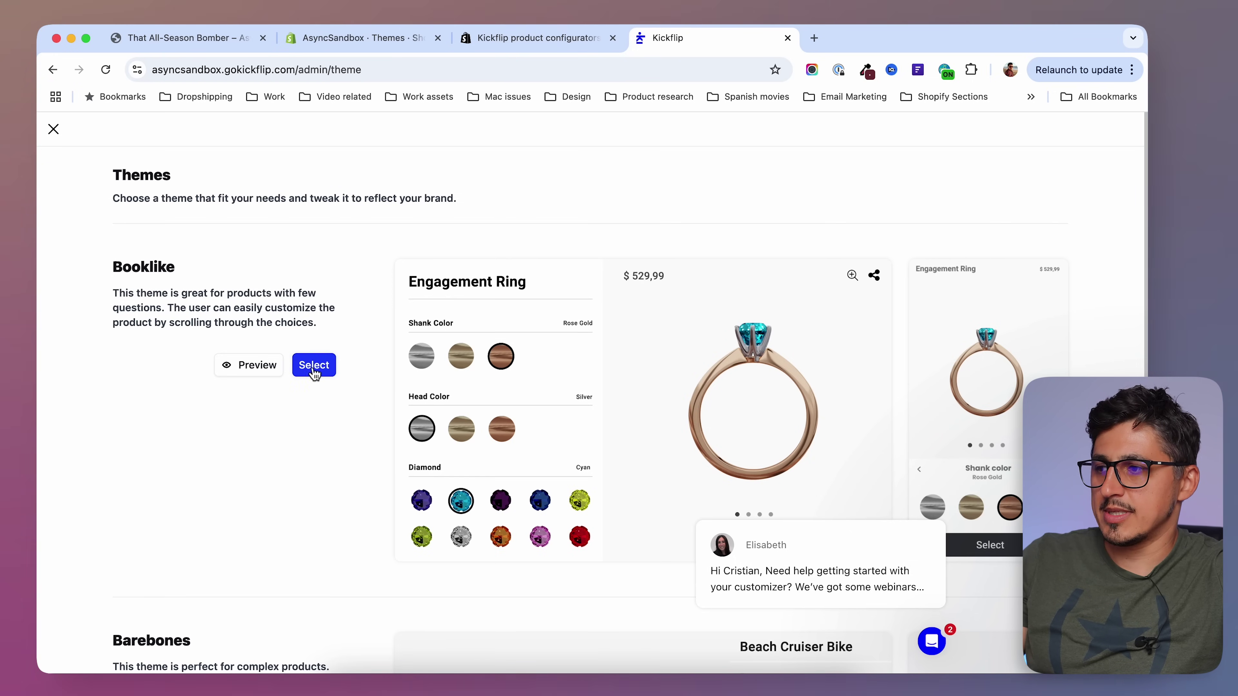
click(329, 366)
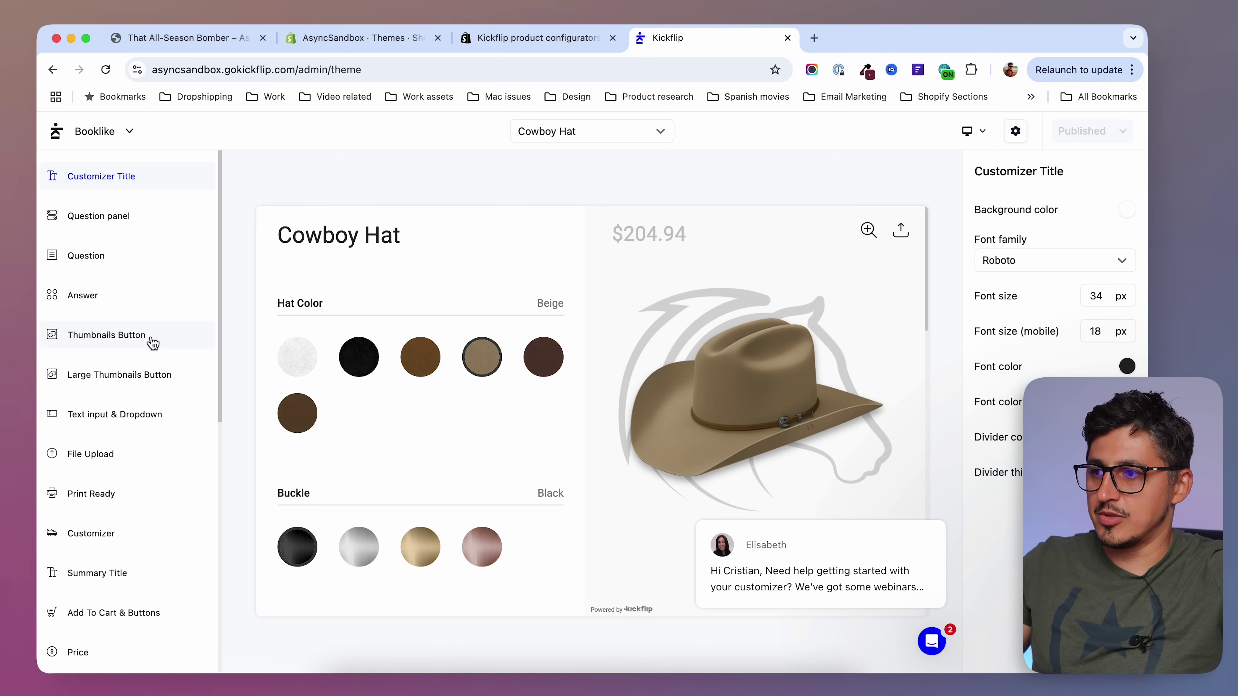
scroll(341, 439, down, 5)
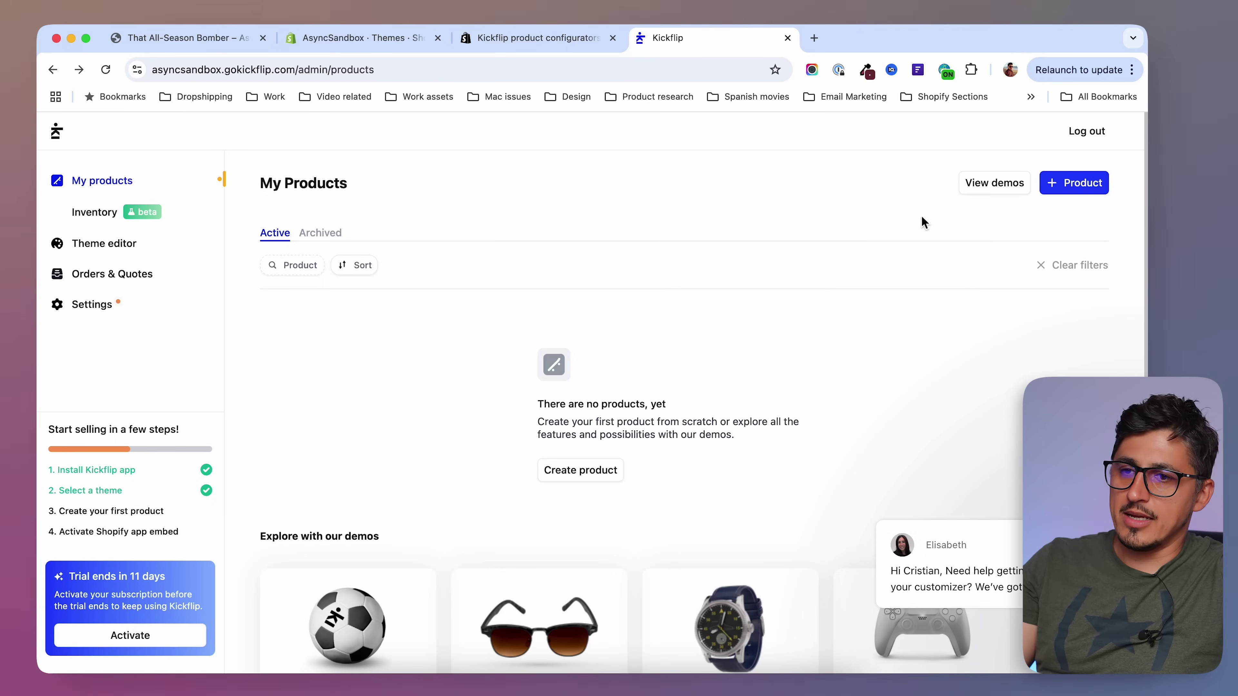
- Create a new Kickflip product and name it Custom Jacket
click(1094, 188)
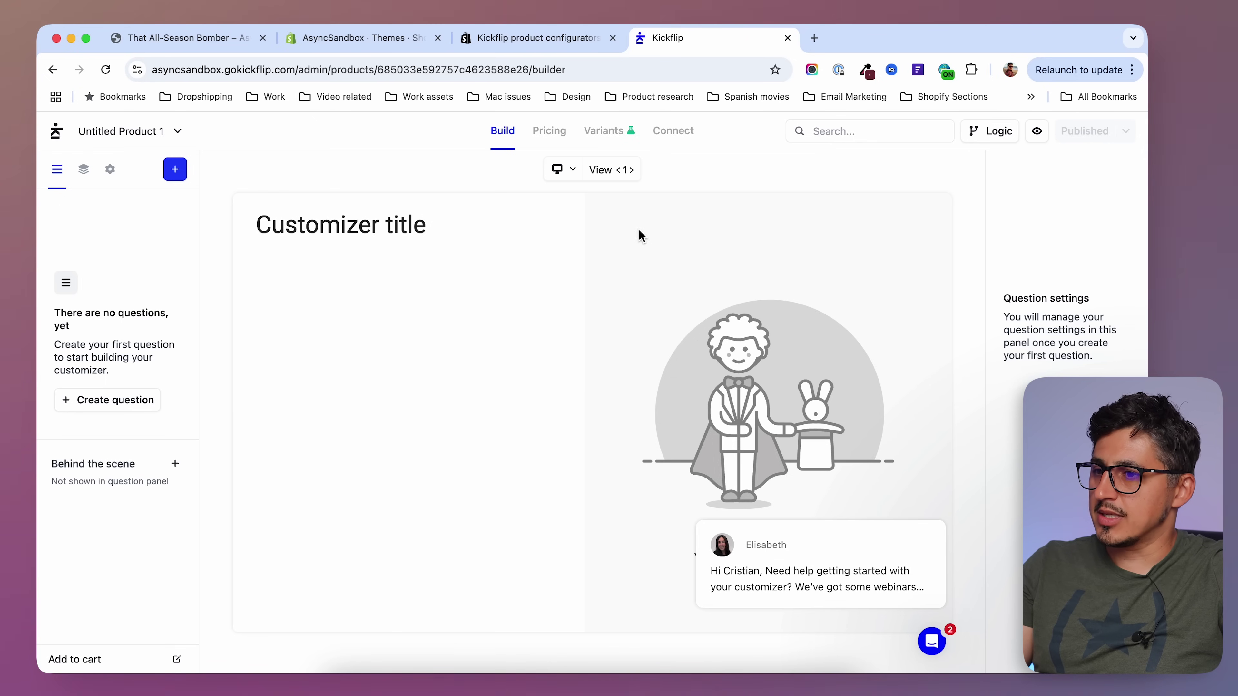
click(138, 135)
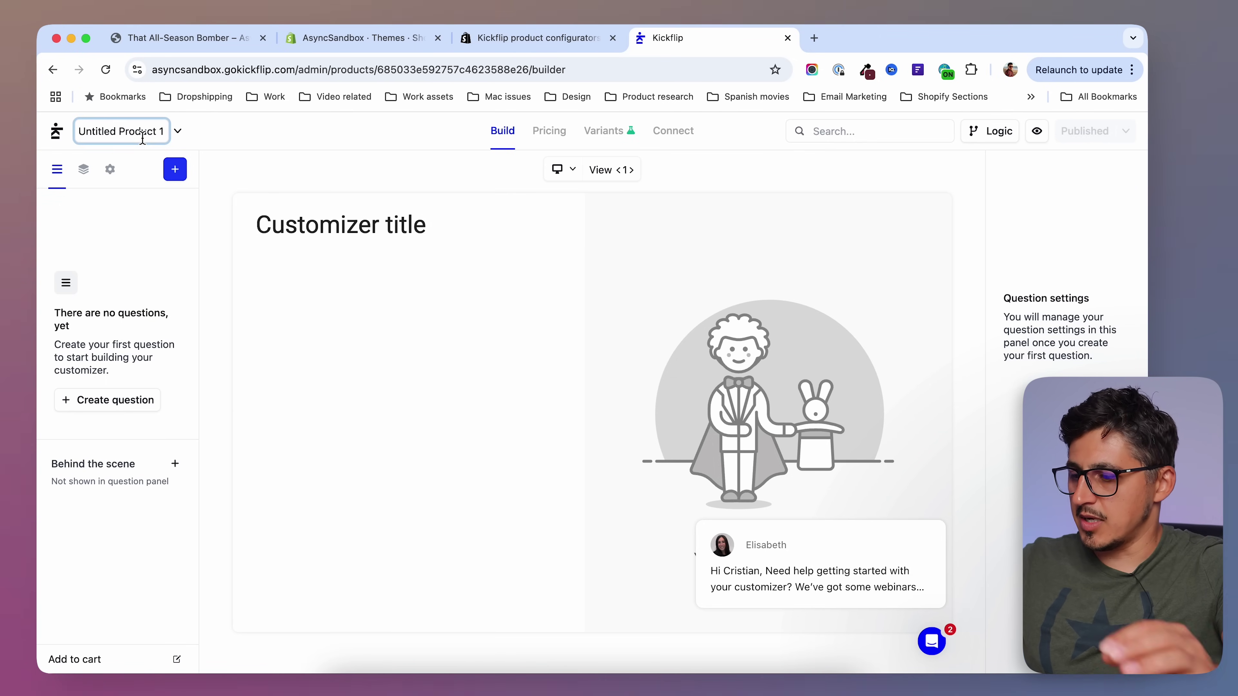
key(super+a)
text(Custom Jacket)
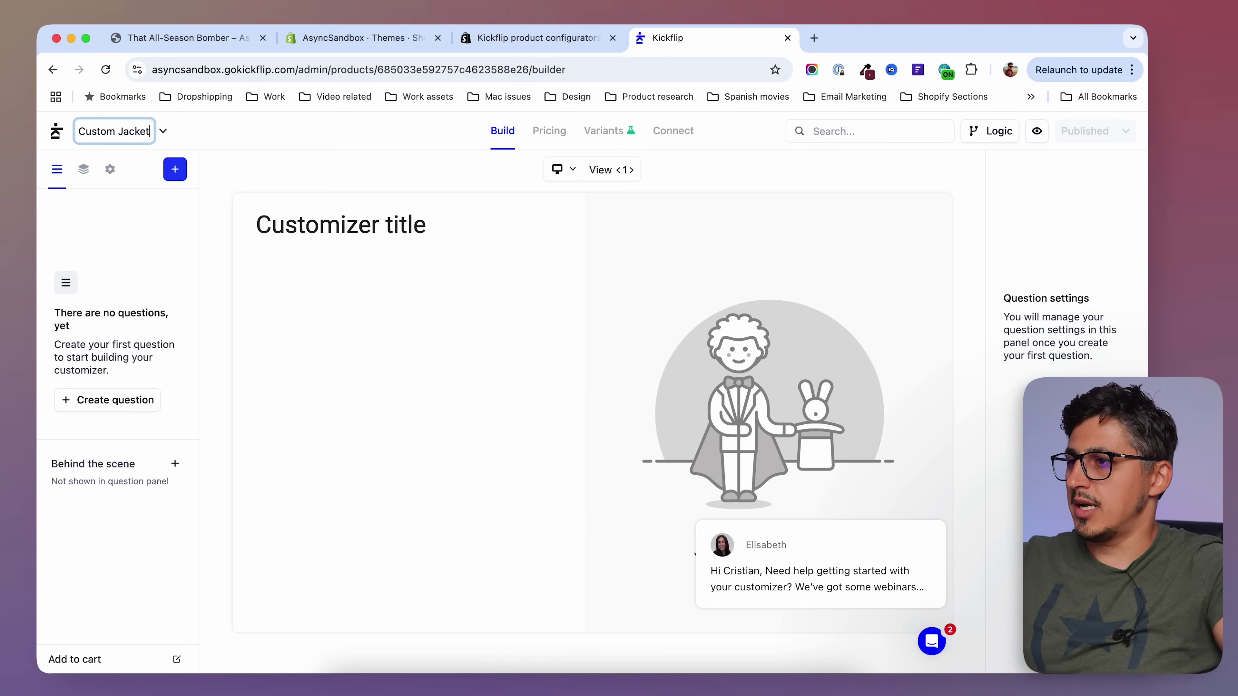
click(221, 229)
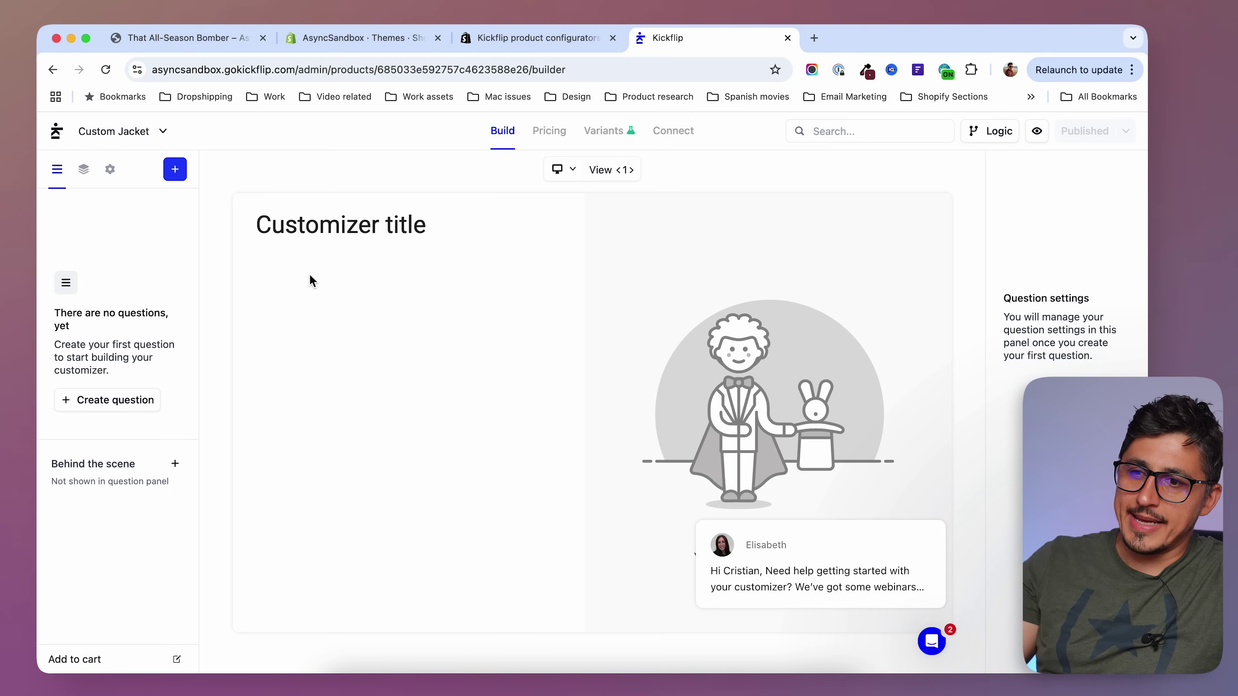
- Switch to Photoshop, bring up the Base.png document and toggle the Inside layer's visibility to examine which jacket part it holds
click(683, 688)
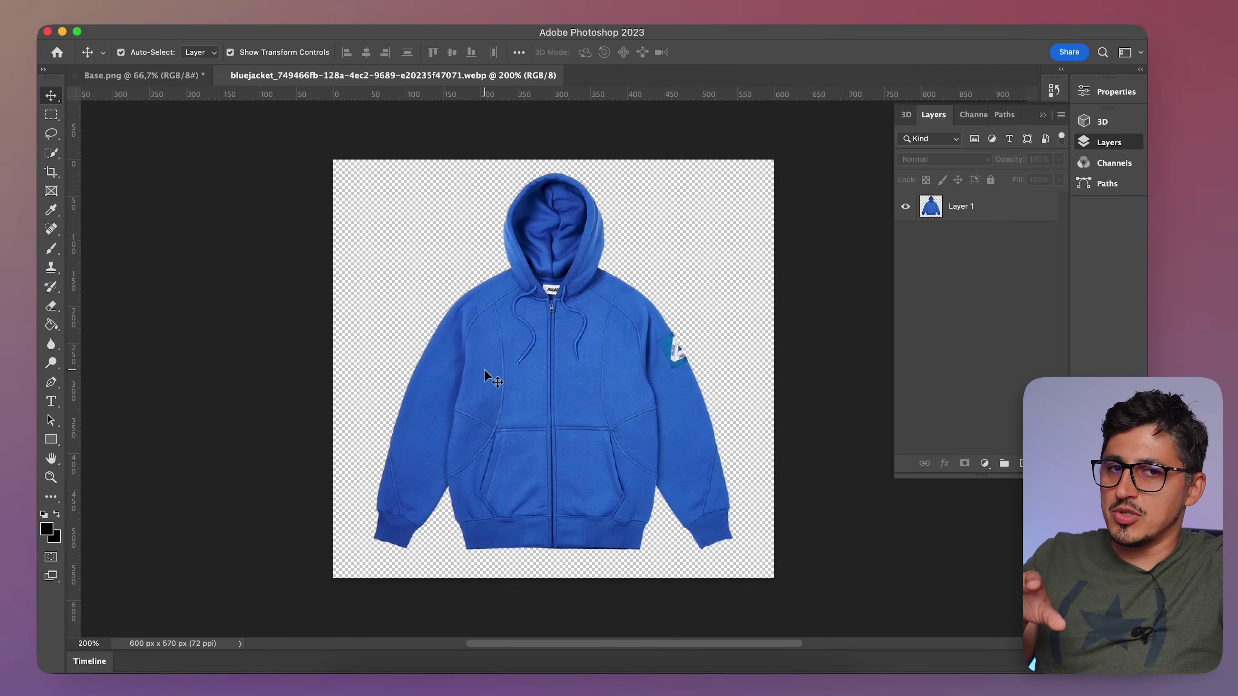
click(147, 76)
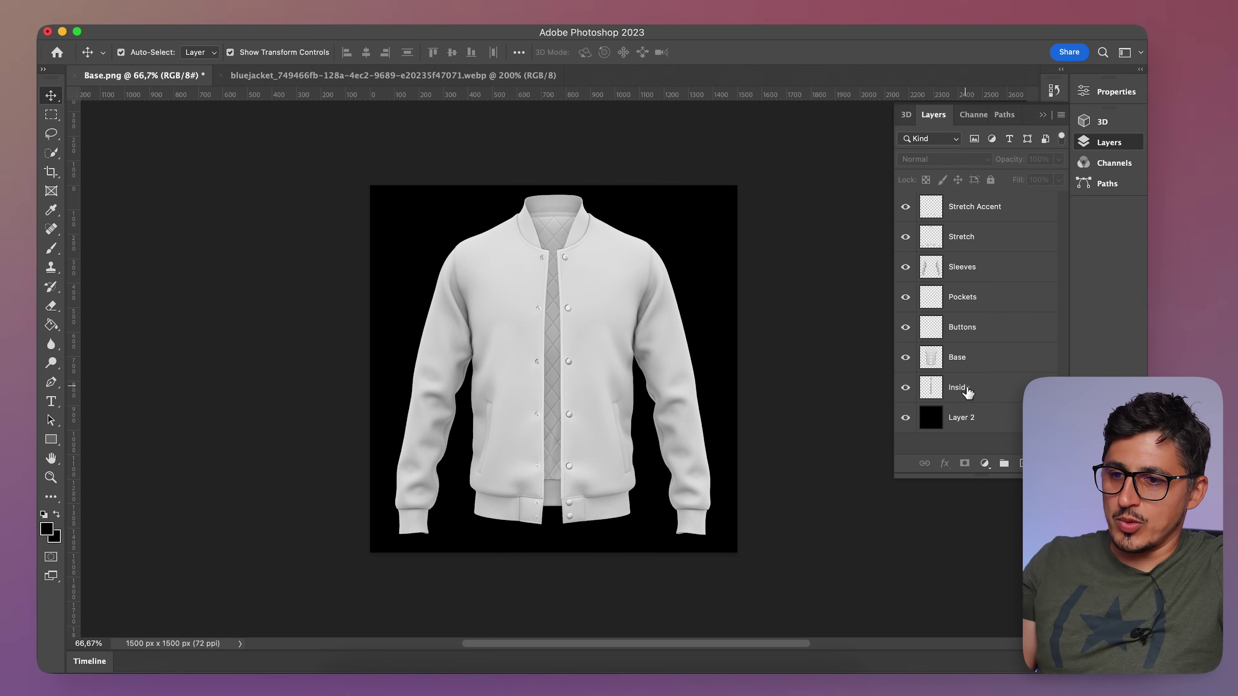
click(906, 388)
click(906, 389)
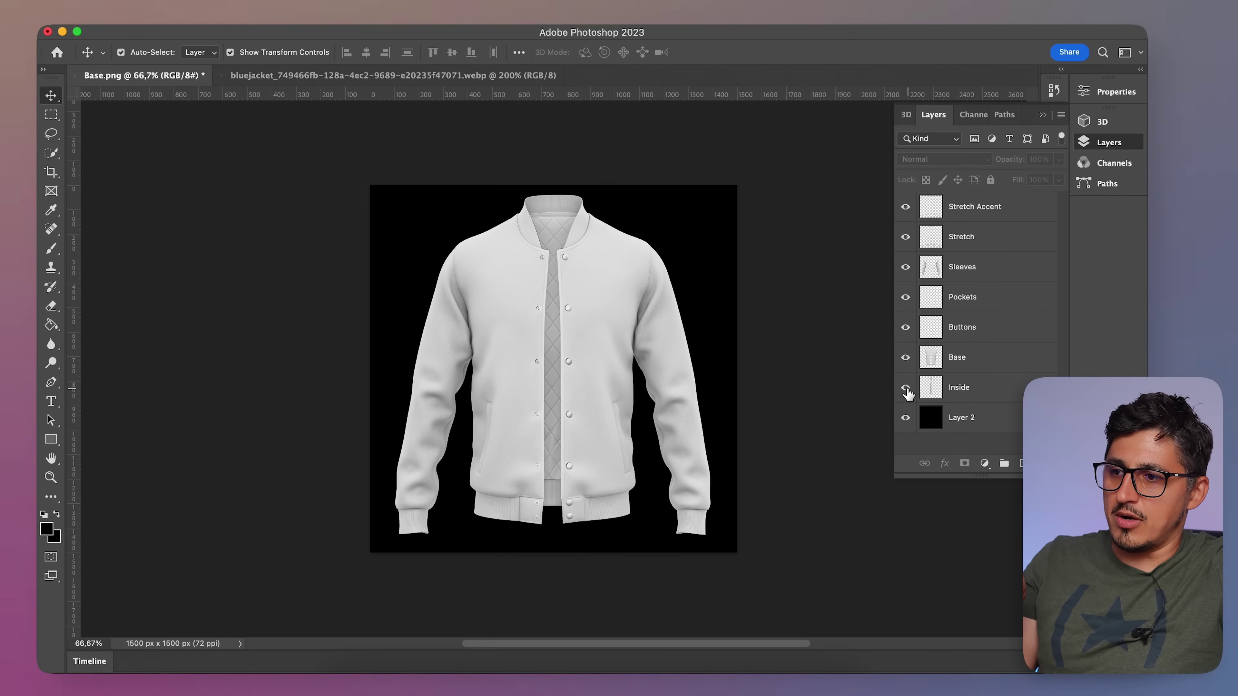
click(906, 388)
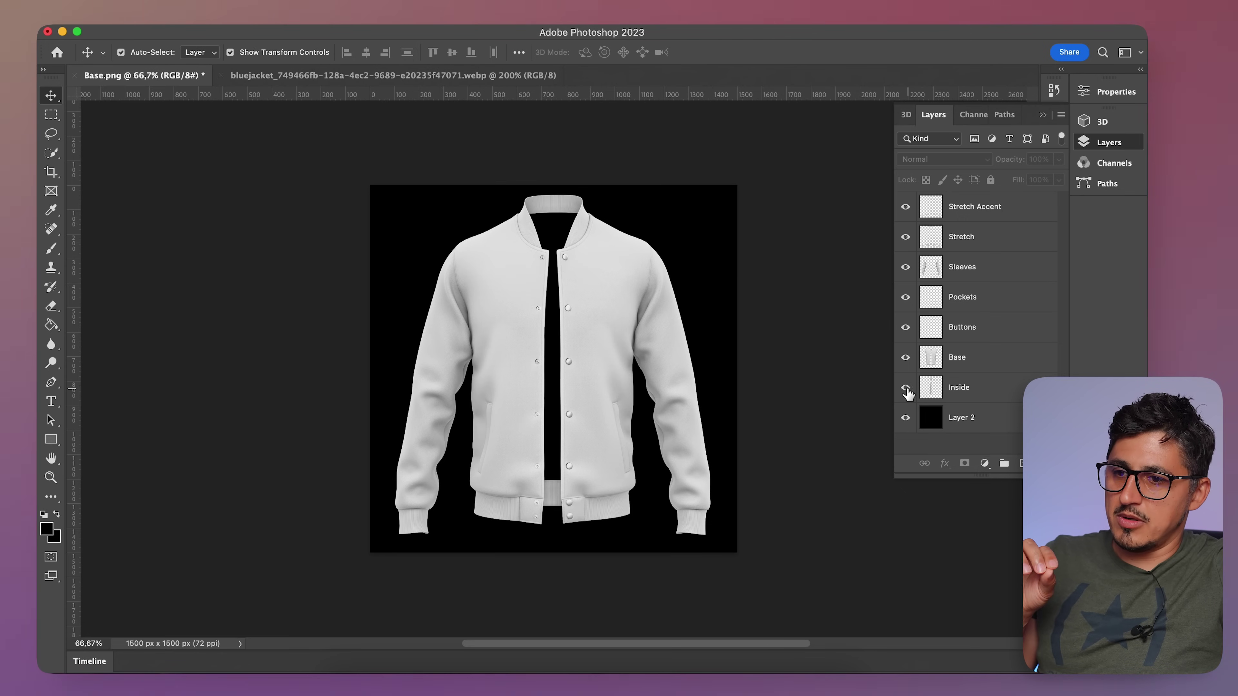
click(906, 388)
- Select the Base layer and hide and show it to examine the jacket part it contains
click(968, 360)
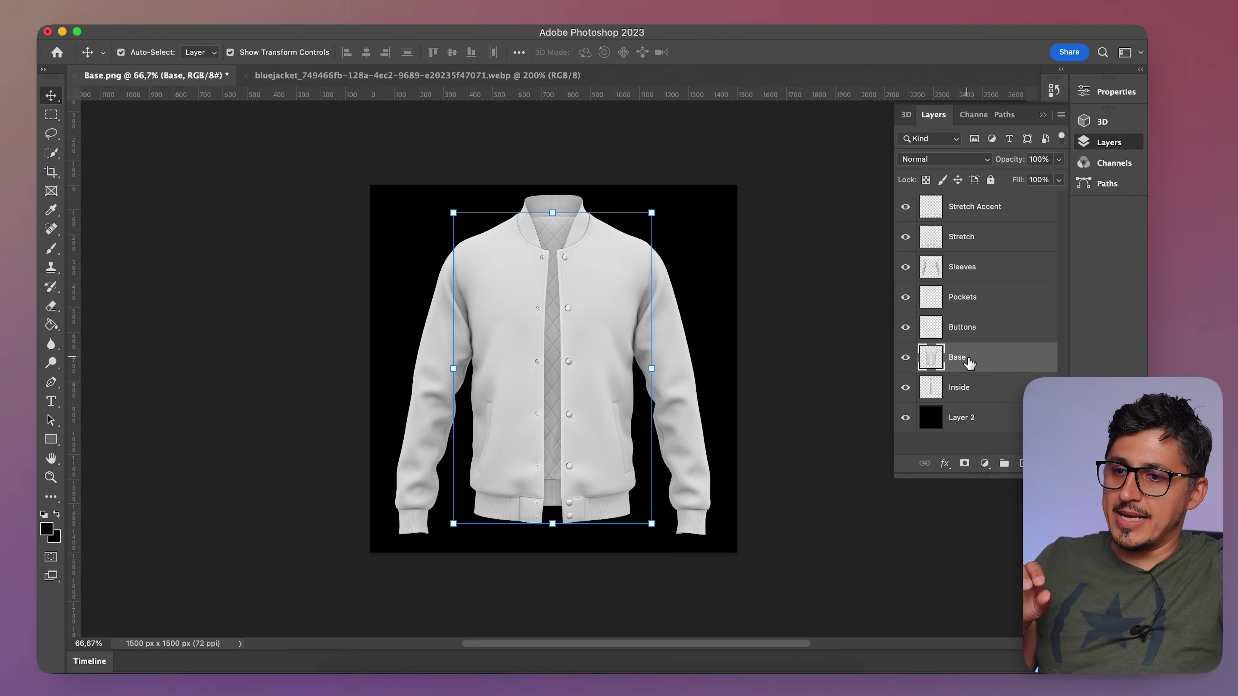
click(907, 359)
click(907, 359)
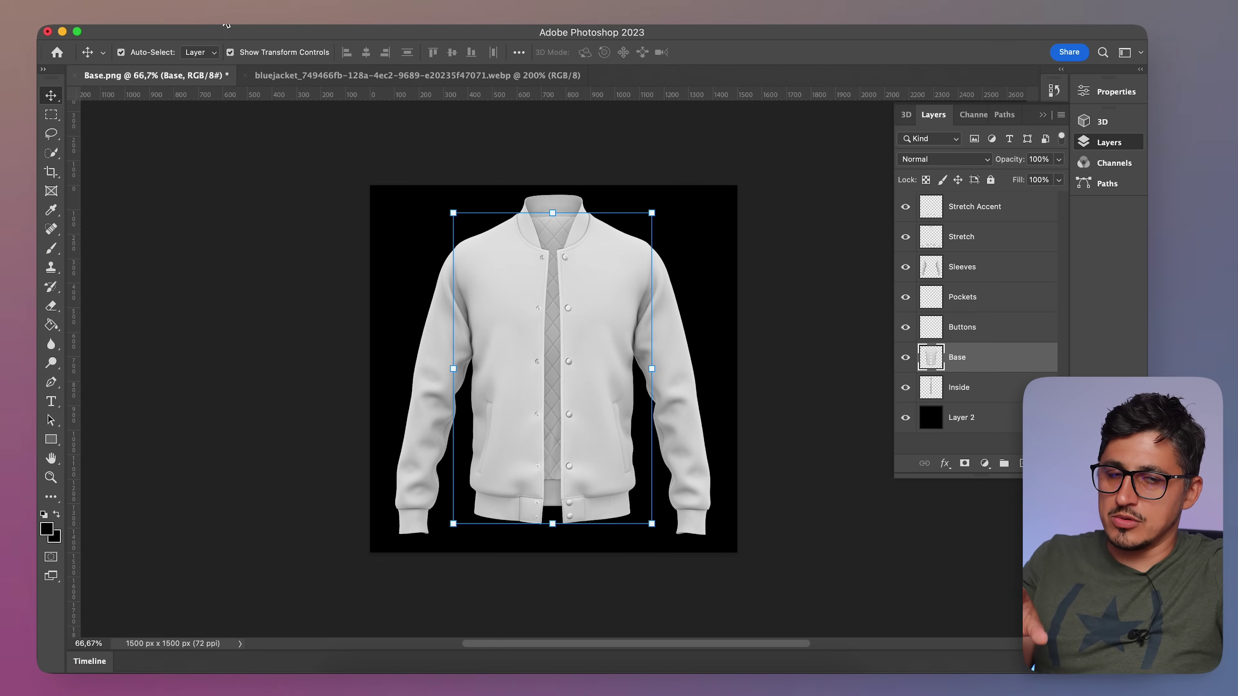
- Try recolouring the Base layer green with Hue/Saturation, using Colorize and adjusting the lightness, saturation and hue
click(226, 24)
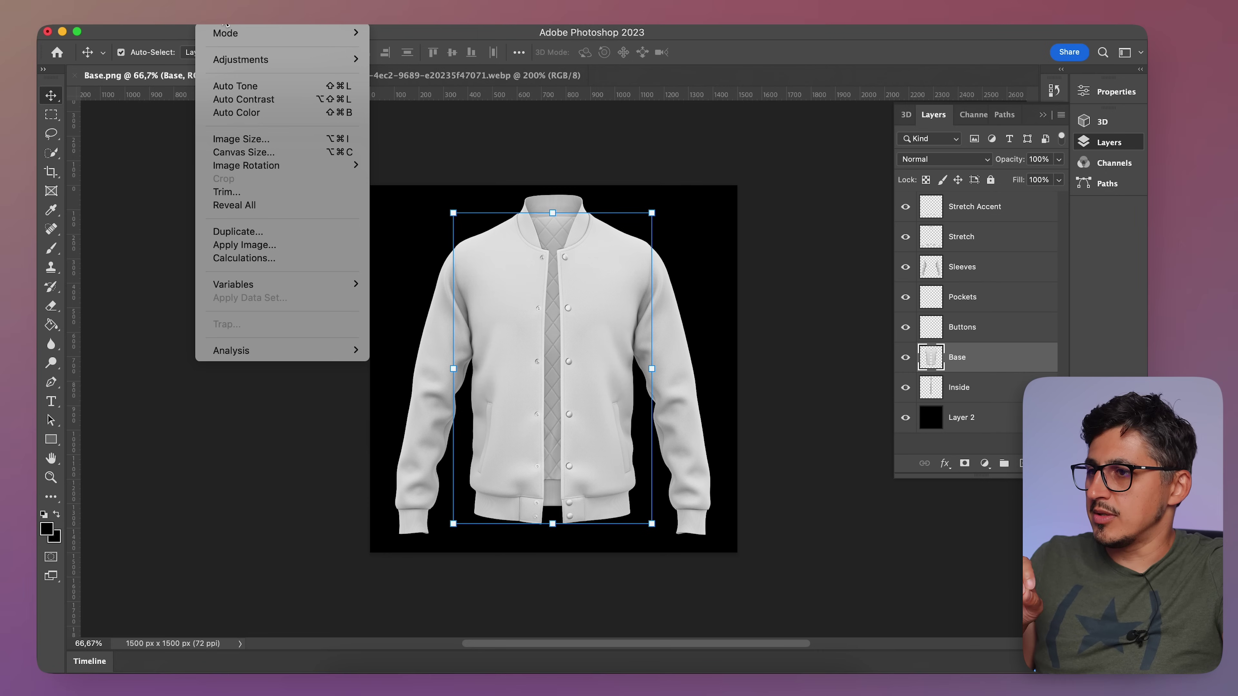
mouse_move(285, 59)
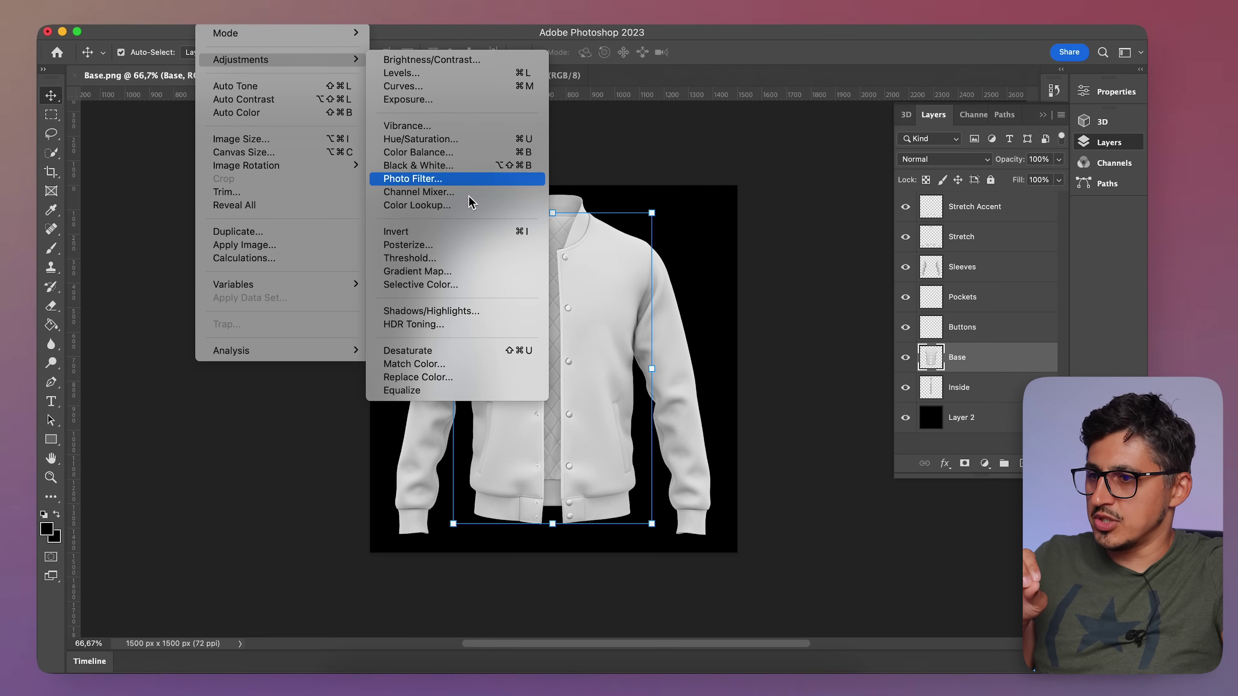
click(439, 141)
click(1040, 233)
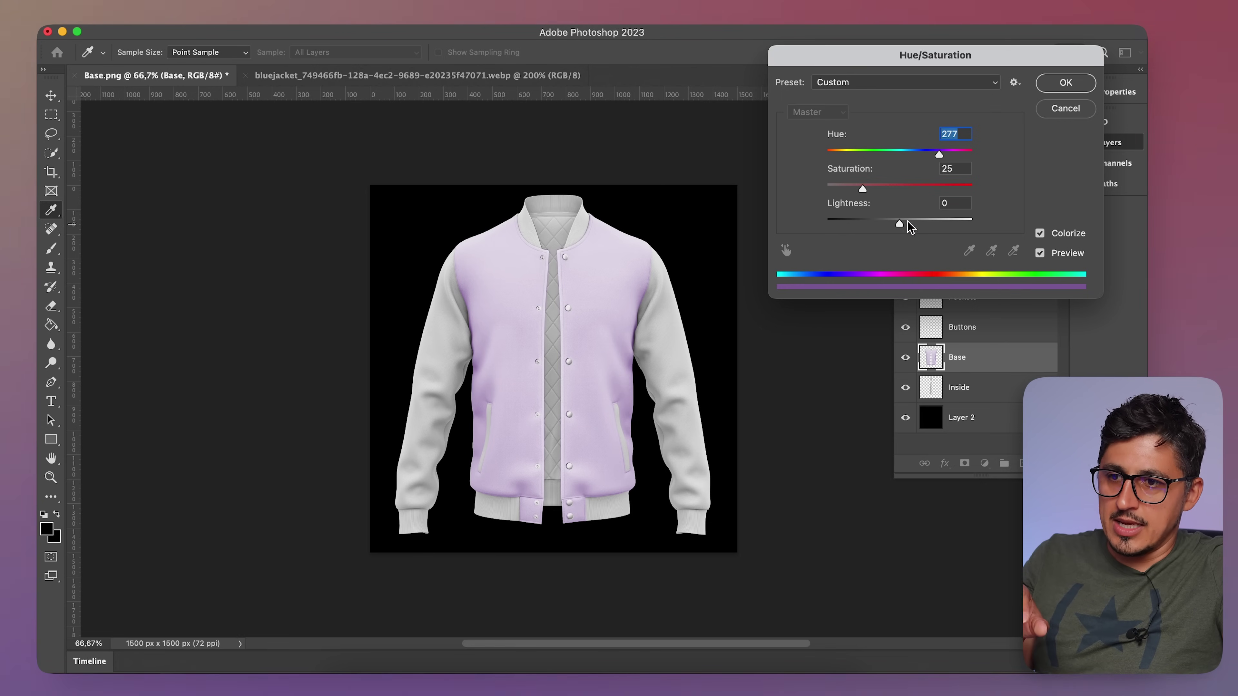
drag(900, 223, 873, 190)
drag(940, 155, 889, 155)
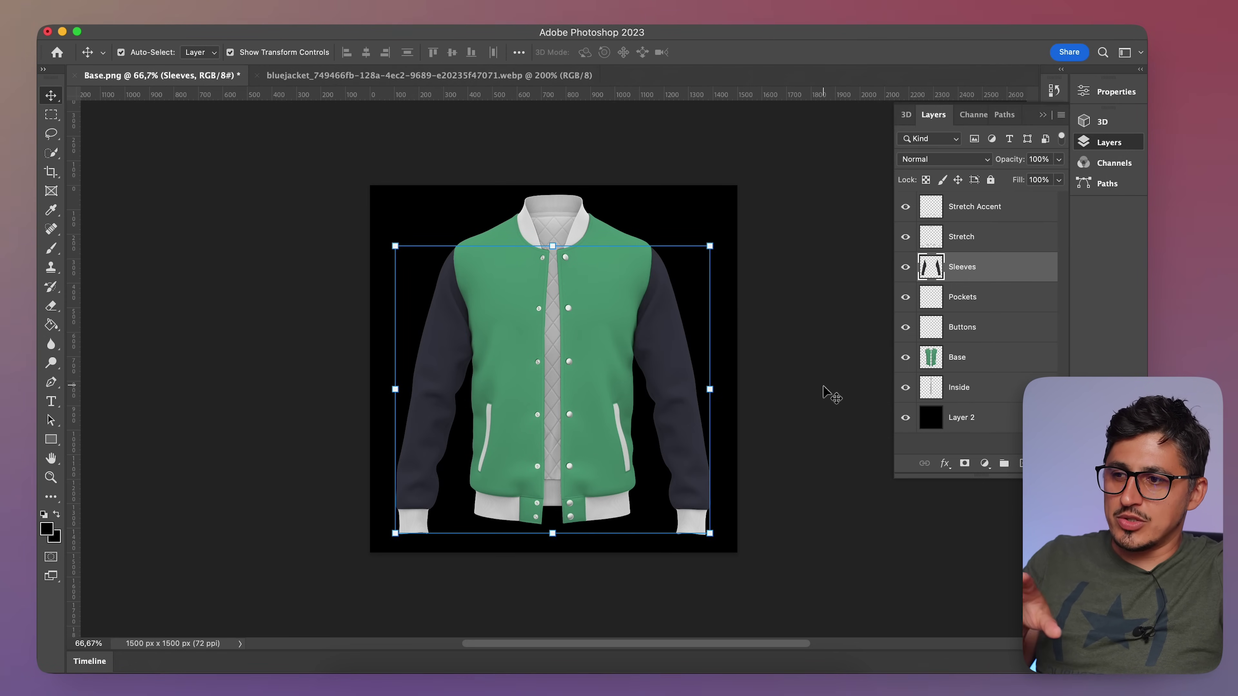
- Compare the single-layer blue hoodie document with the layered Base.png document, and hide and show the Sleeves layer to examine its part
click(369, 82)
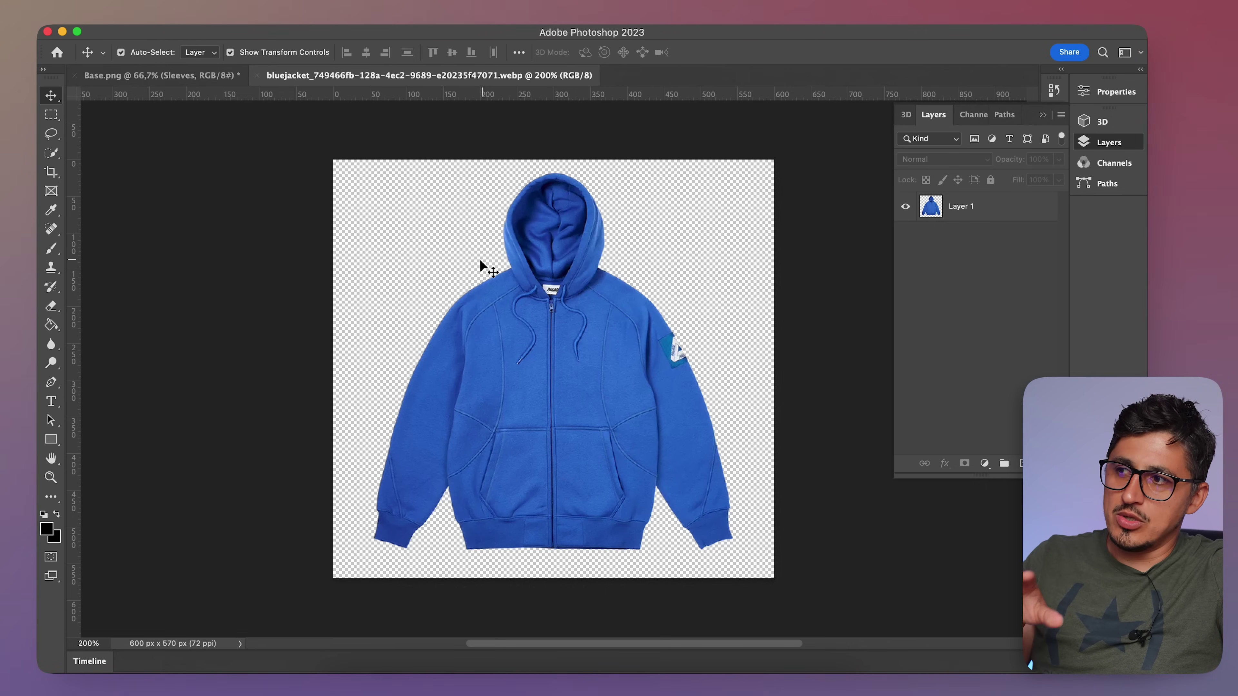
click(195, 76)
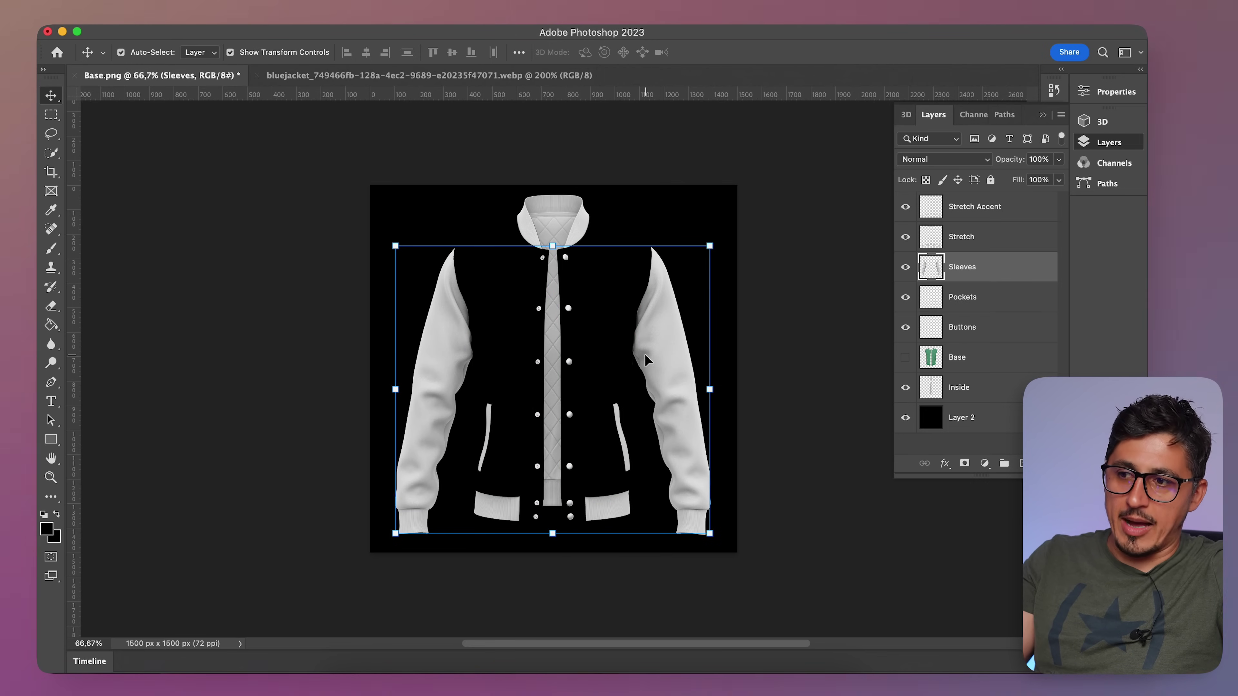
click(928, 446)
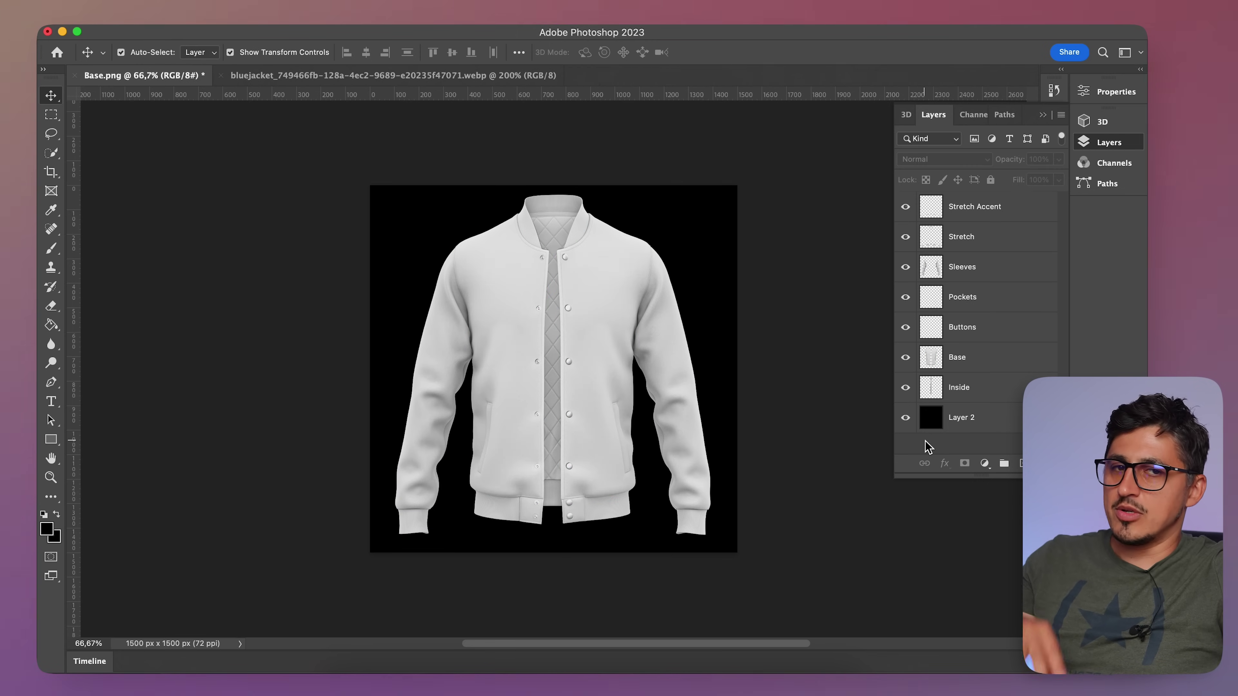
click(906, 268)
click(906, 267)
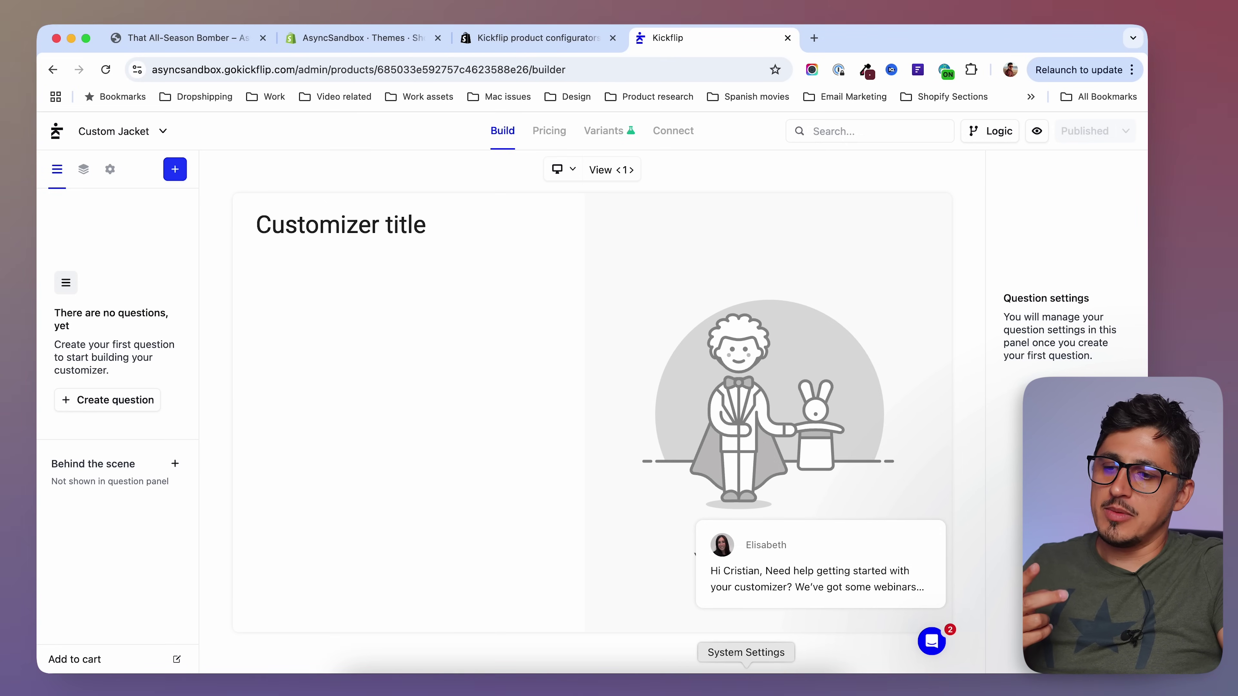
- Return to the Kickflip builder in Chrome, add a second product view and set the customizer title to Bomber Jacket
click(771, 685)
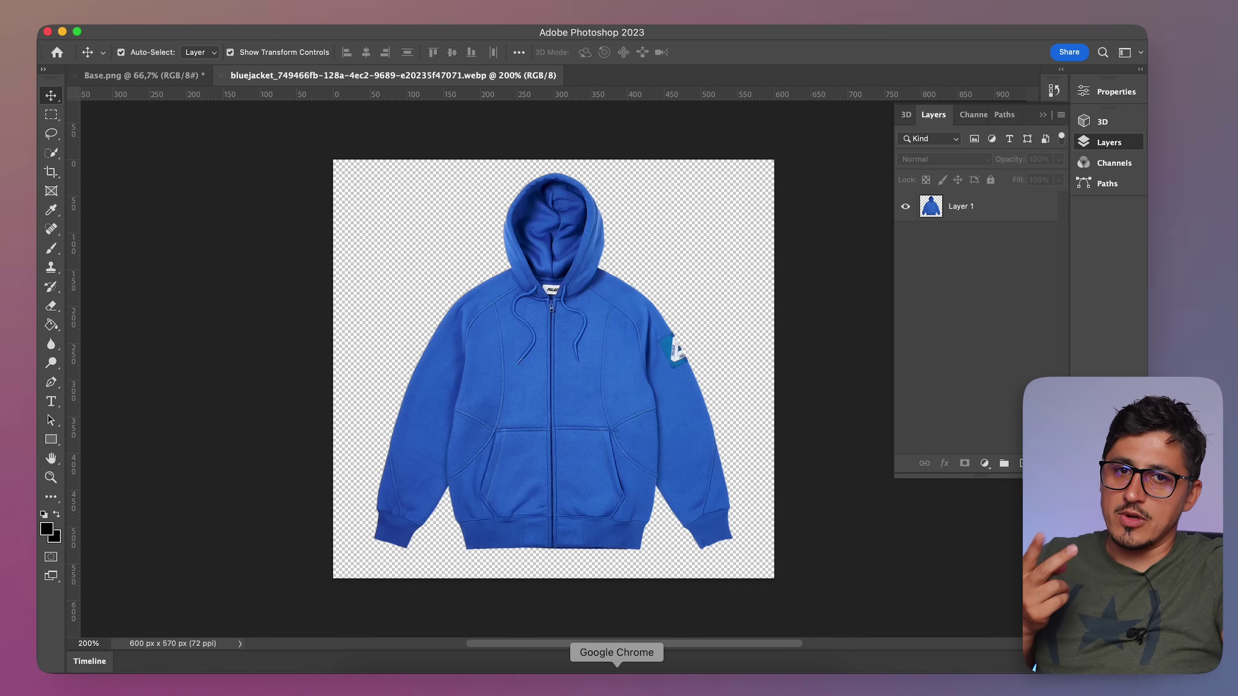
click(617, 685)
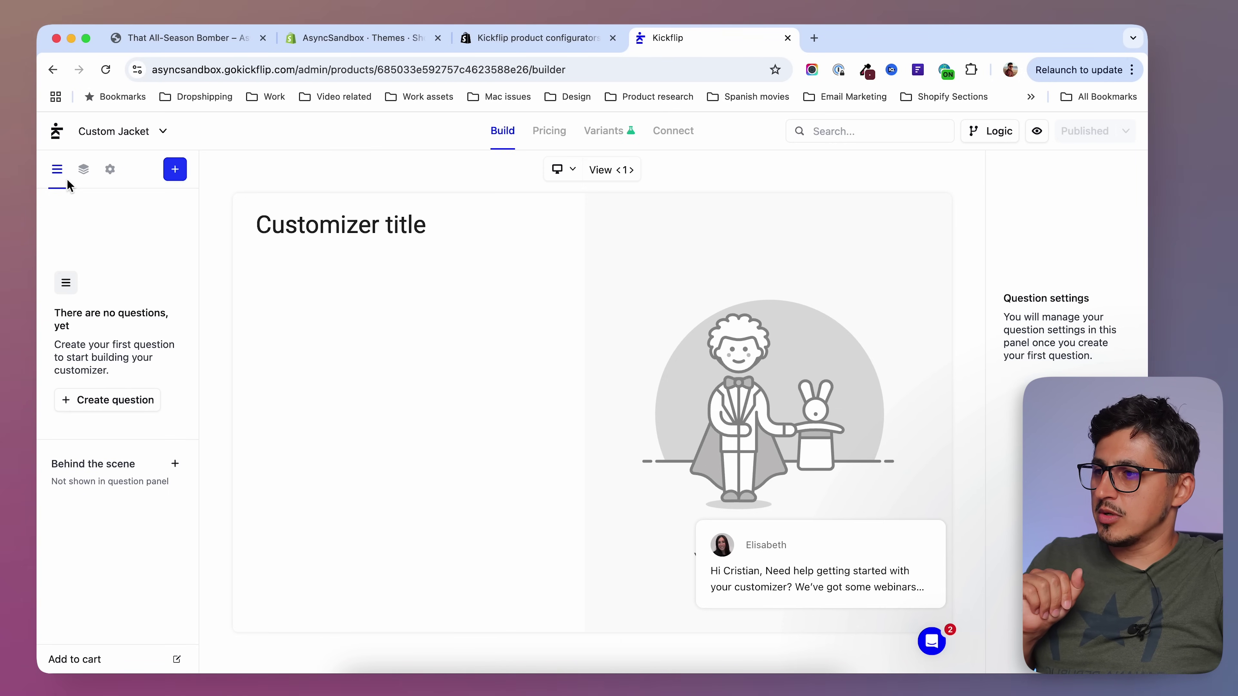
click(111, 176)
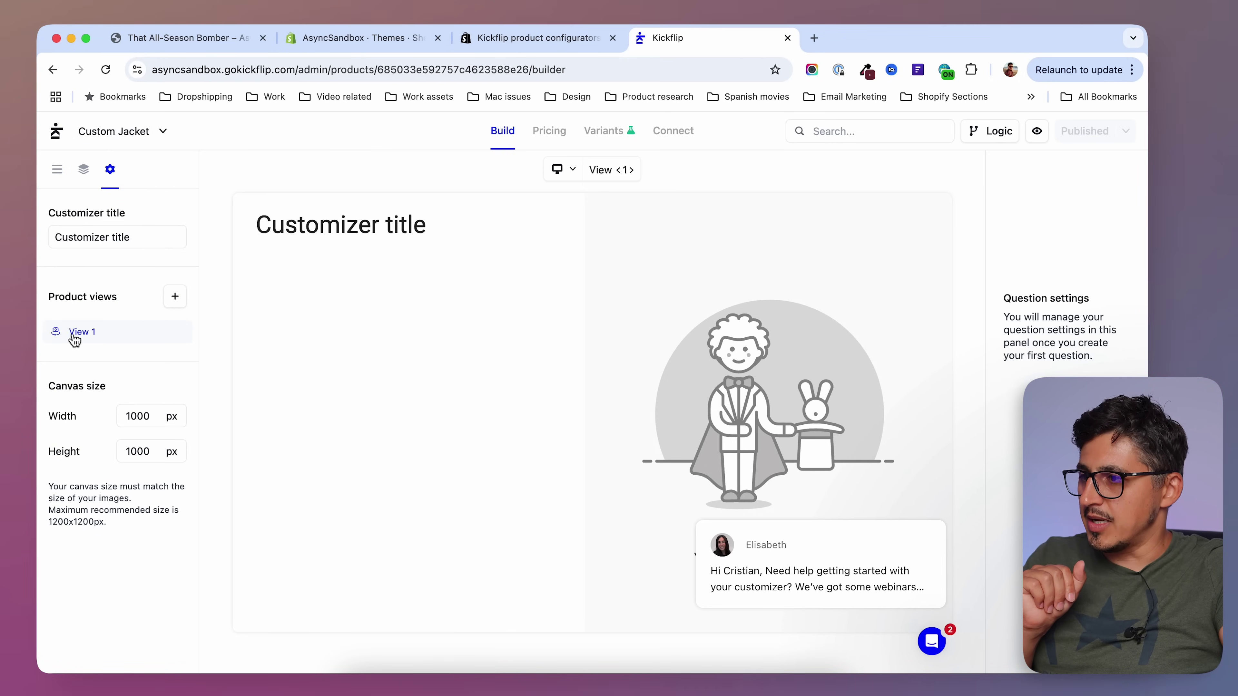
click(173, 297)
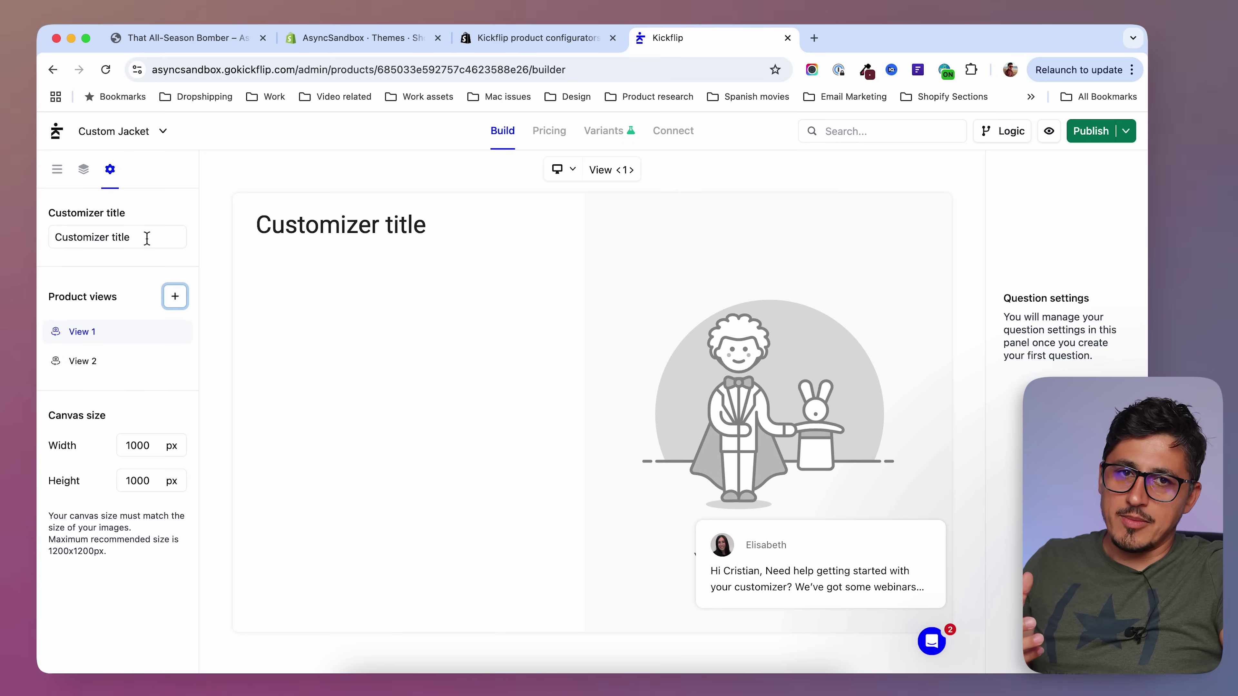
drag(147, 238, 39, 242)
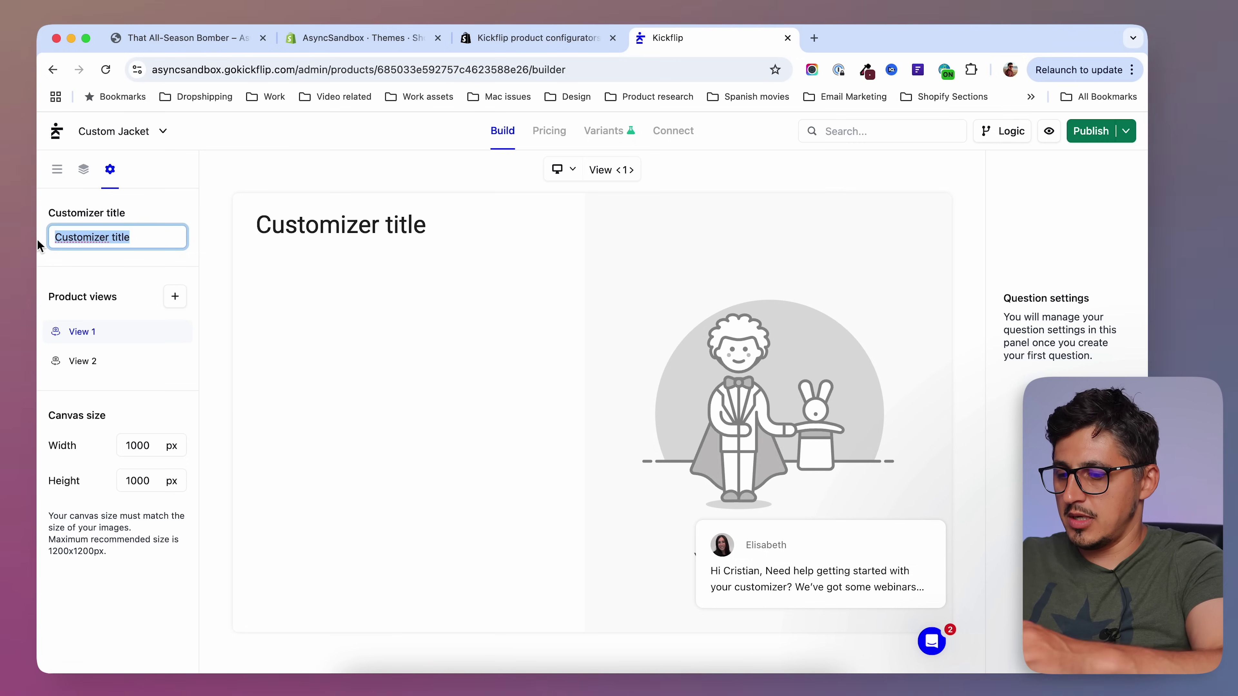
text(Bomber Jacket)
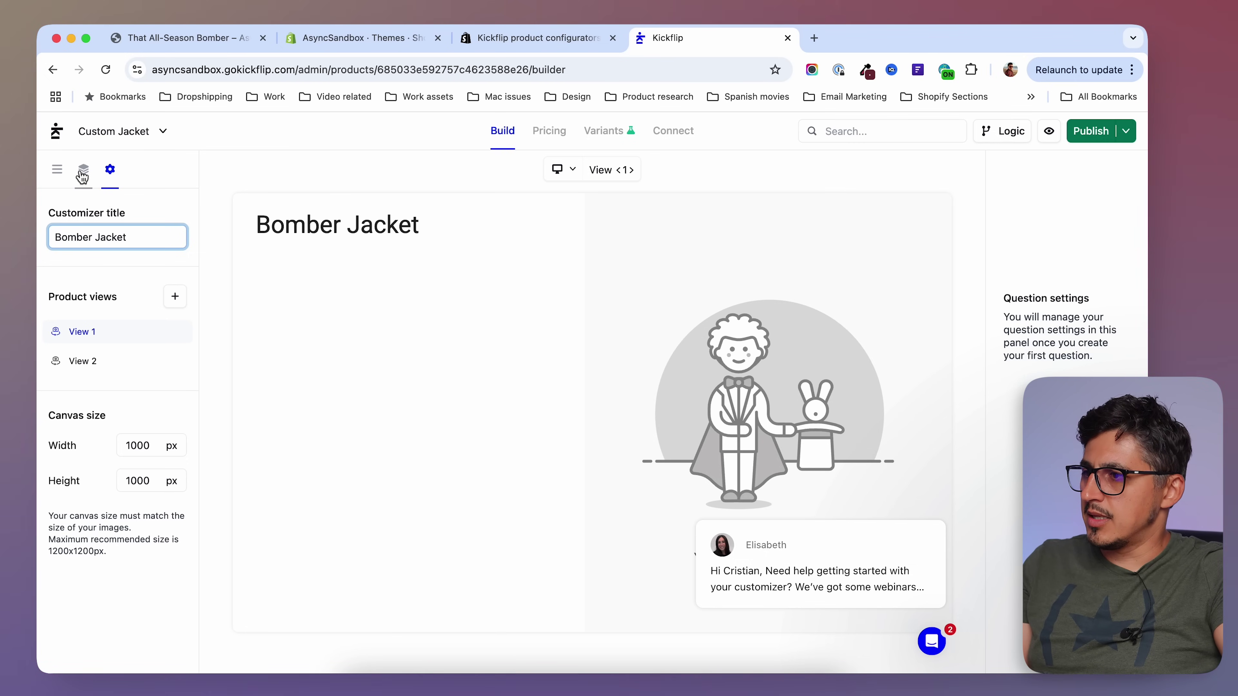
- Create an image question under Behind the scene and title it Base color
click(58, 176)
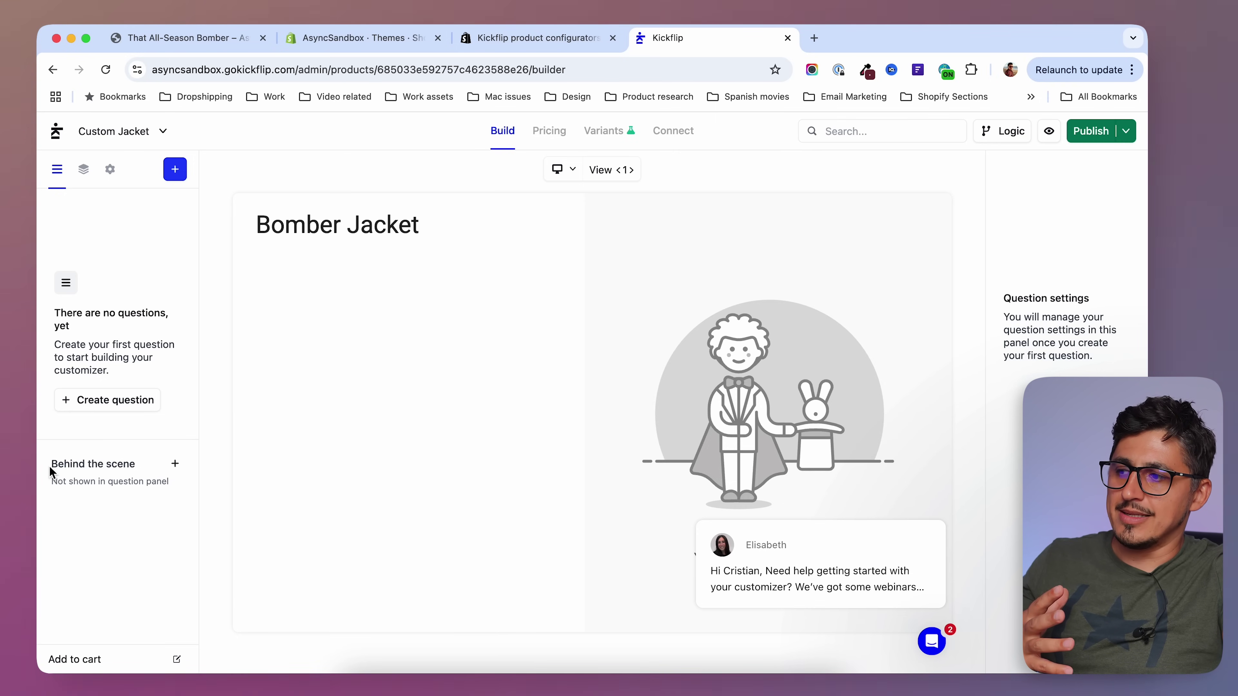
drag(48, 467, 127, 462)
click(149, 470)
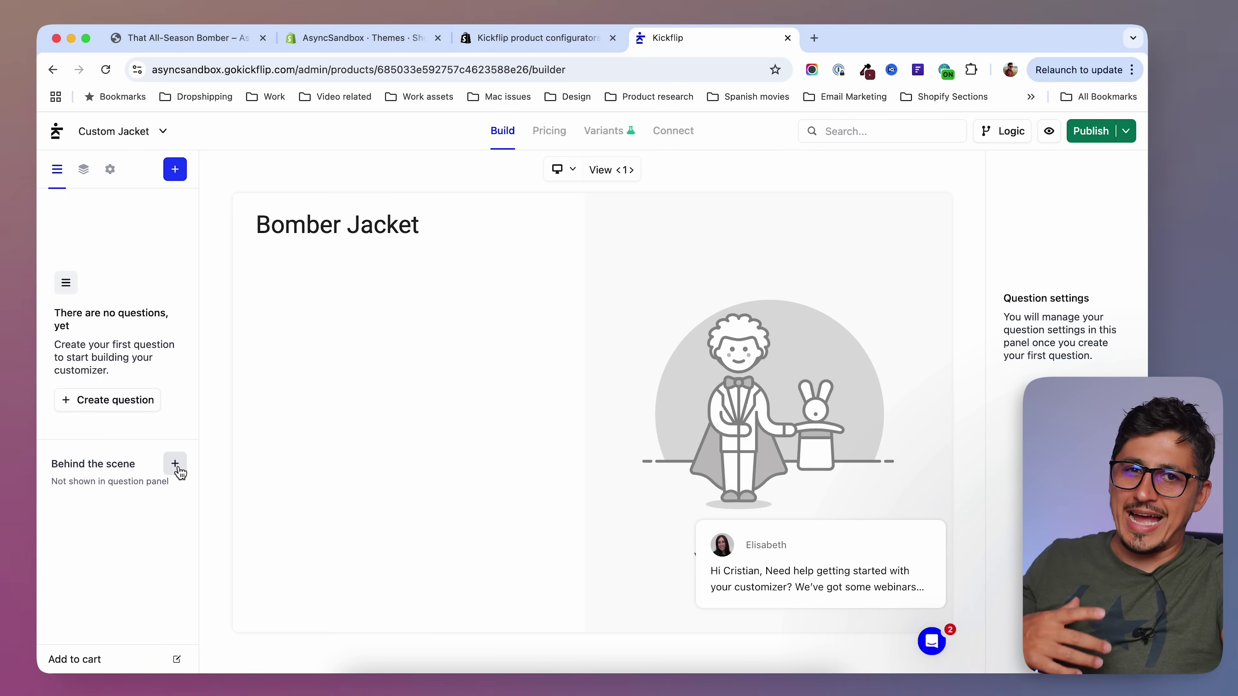
click(175, 464)
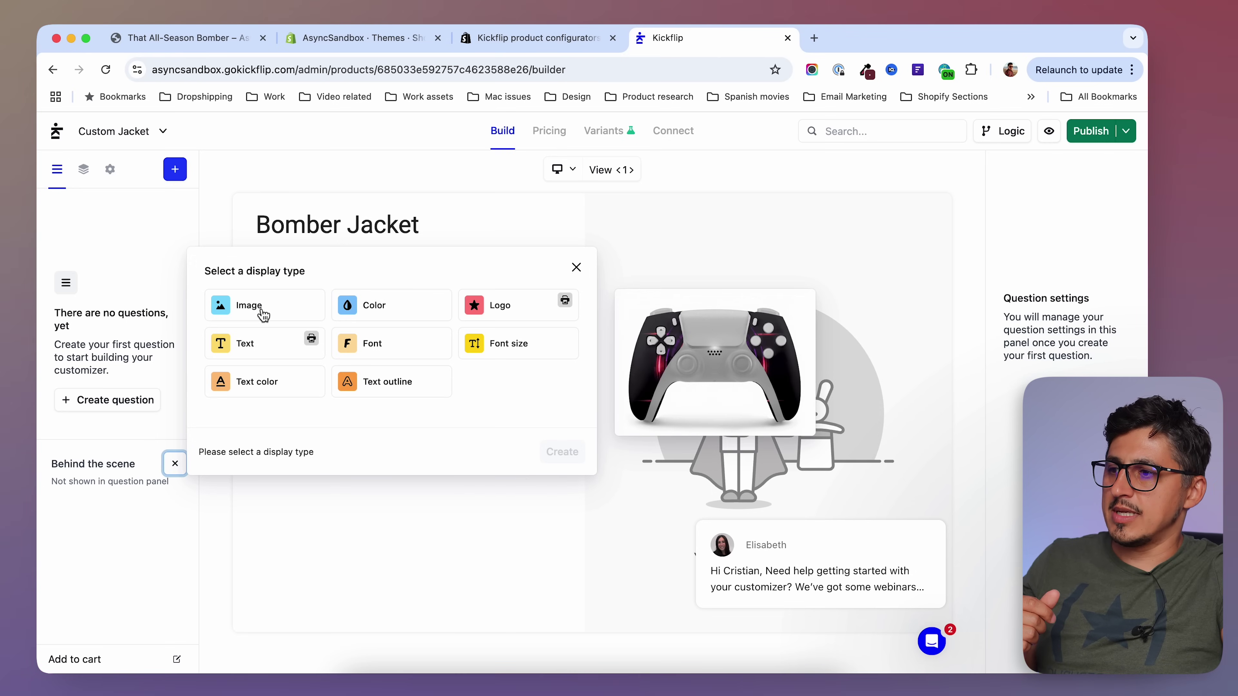
click(251, 314)
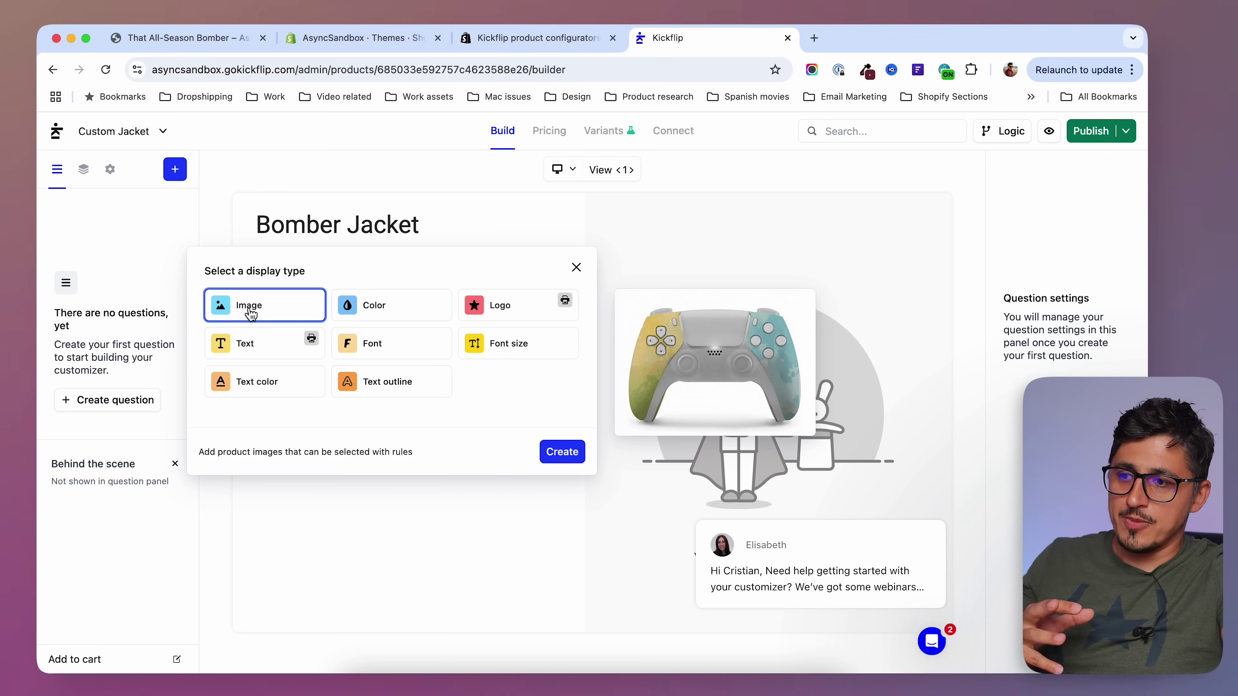
click(574, 461)
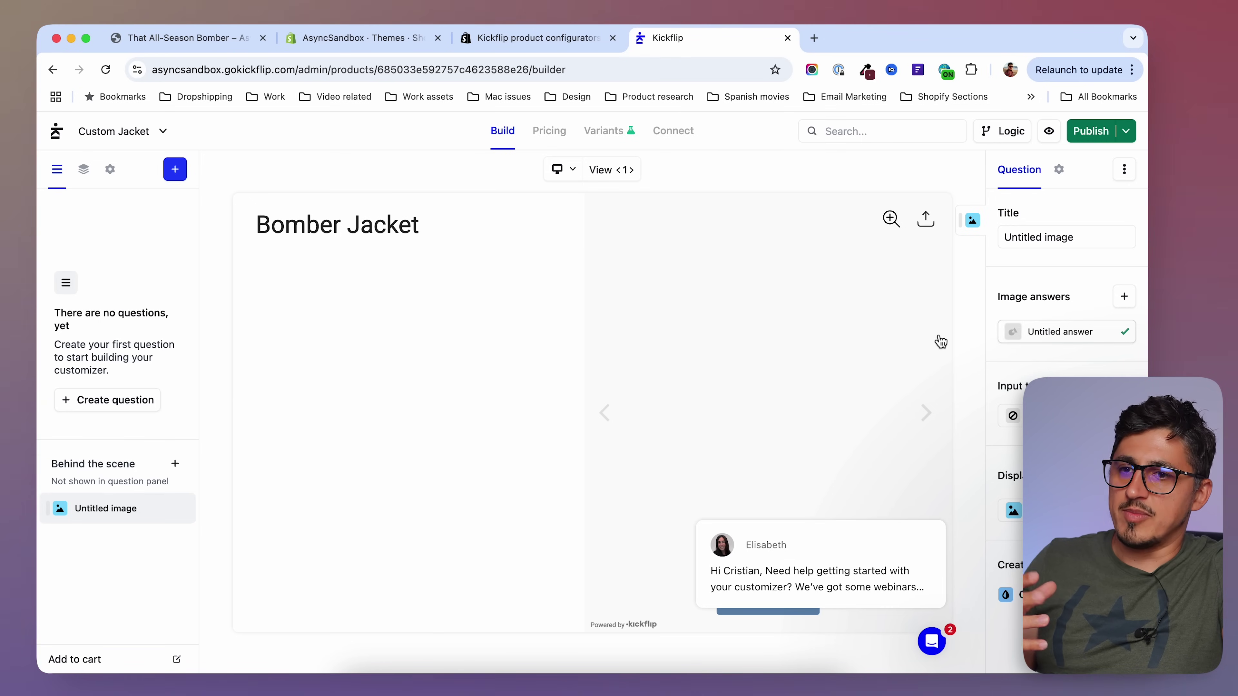
drag(1113, 237, 963, 242)
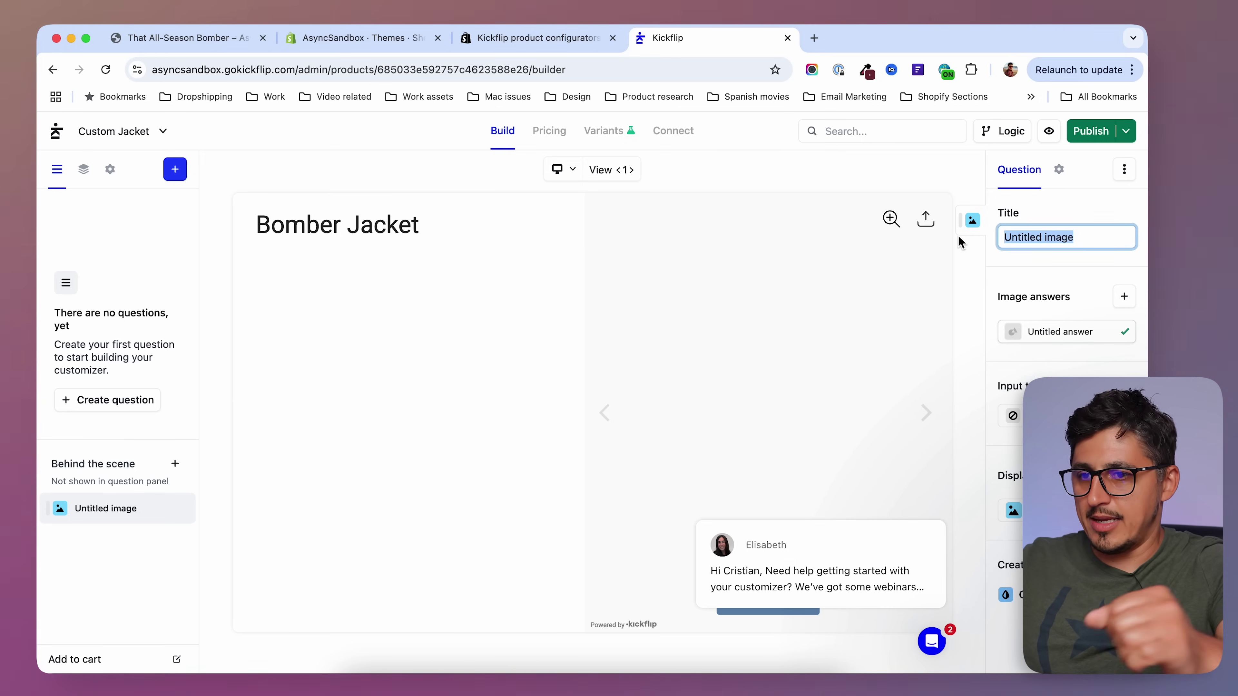
text(Base color)
key(Return)
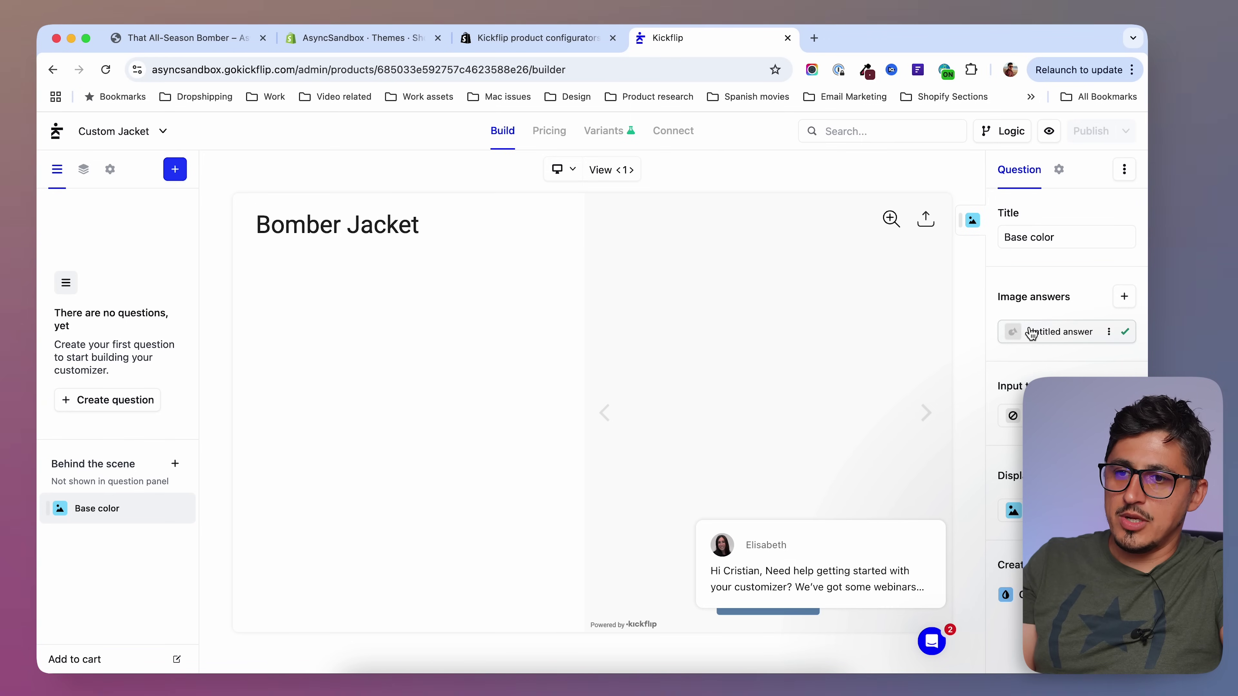
- Upload Base.png from the Jacket folder's Front subfolder as the View 1 image of the Base color question's untitled answer
click(1063, 337)
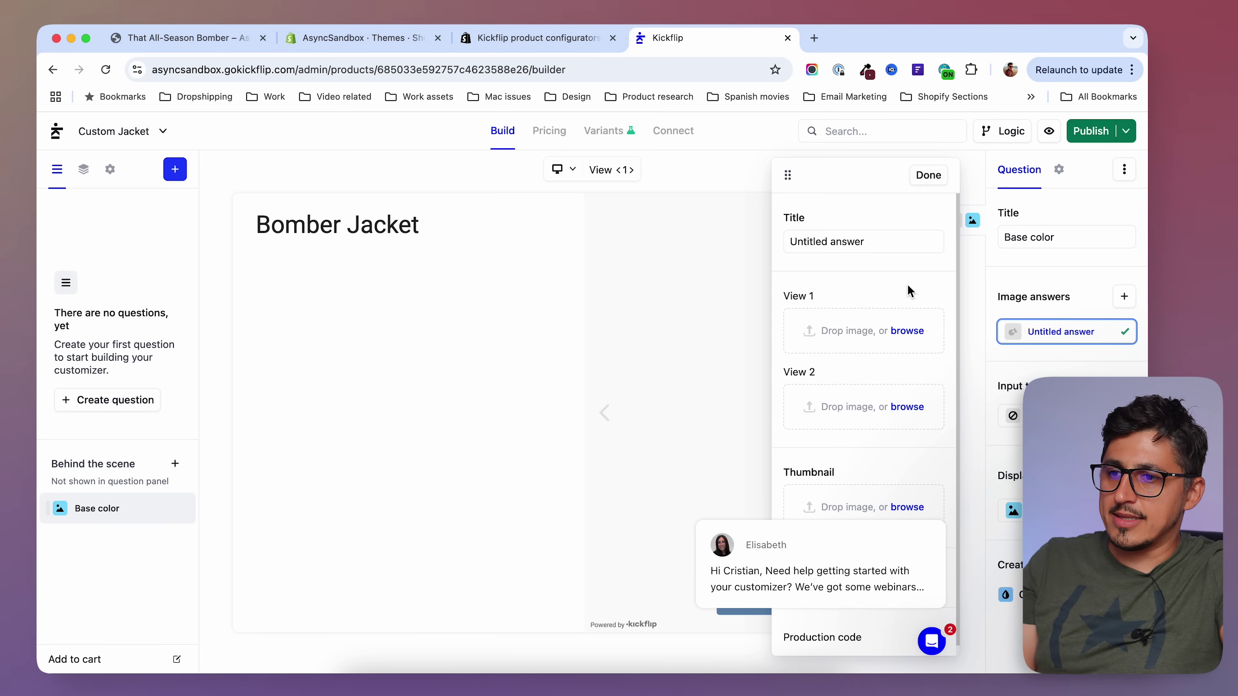
click(837, 337)
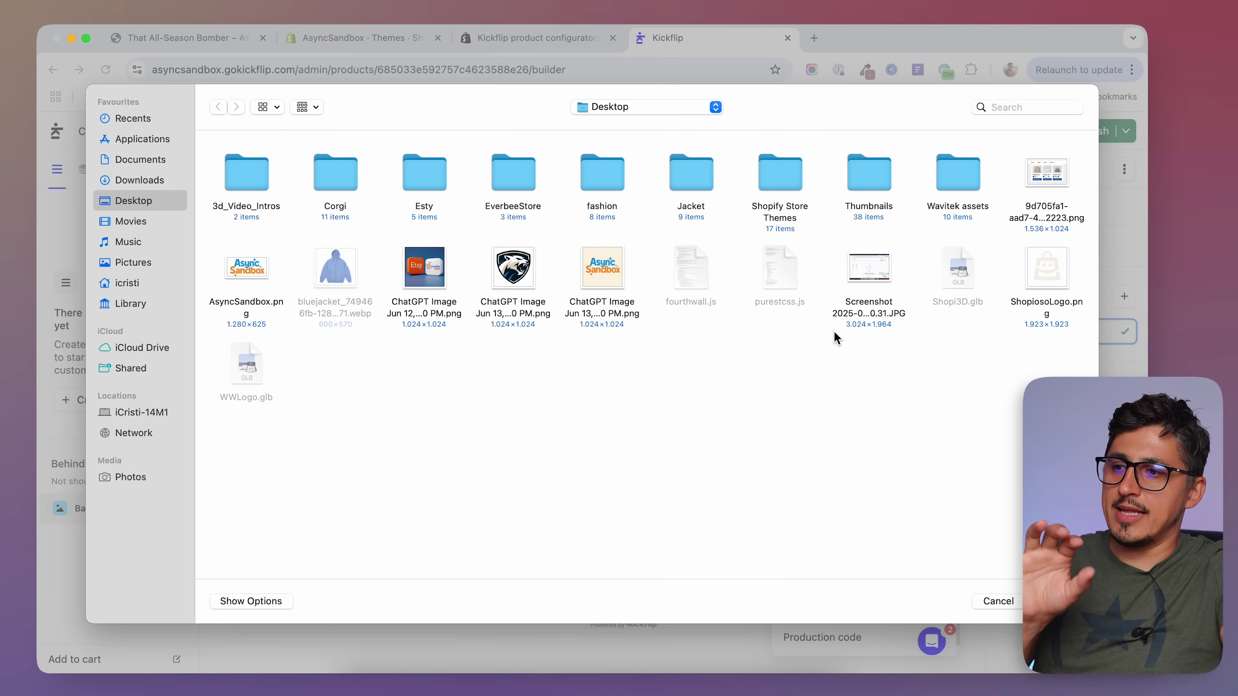
double_click(692, 173)
click(402, 183)
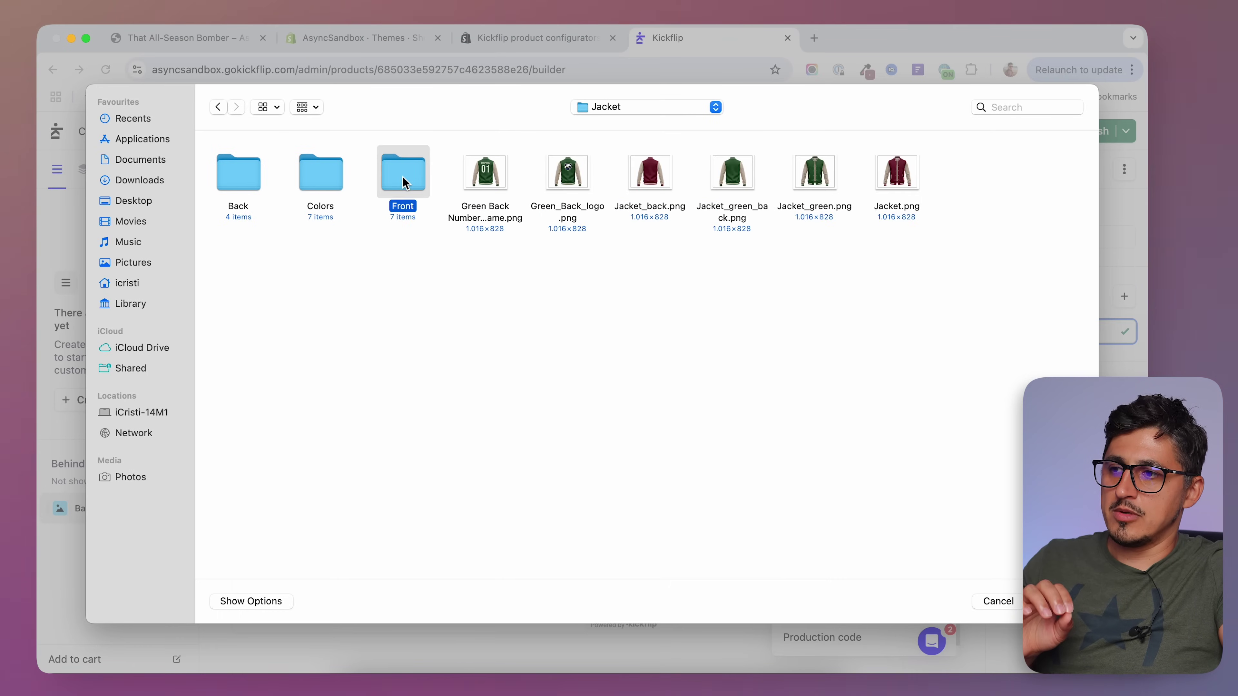
double_click(403, 183)
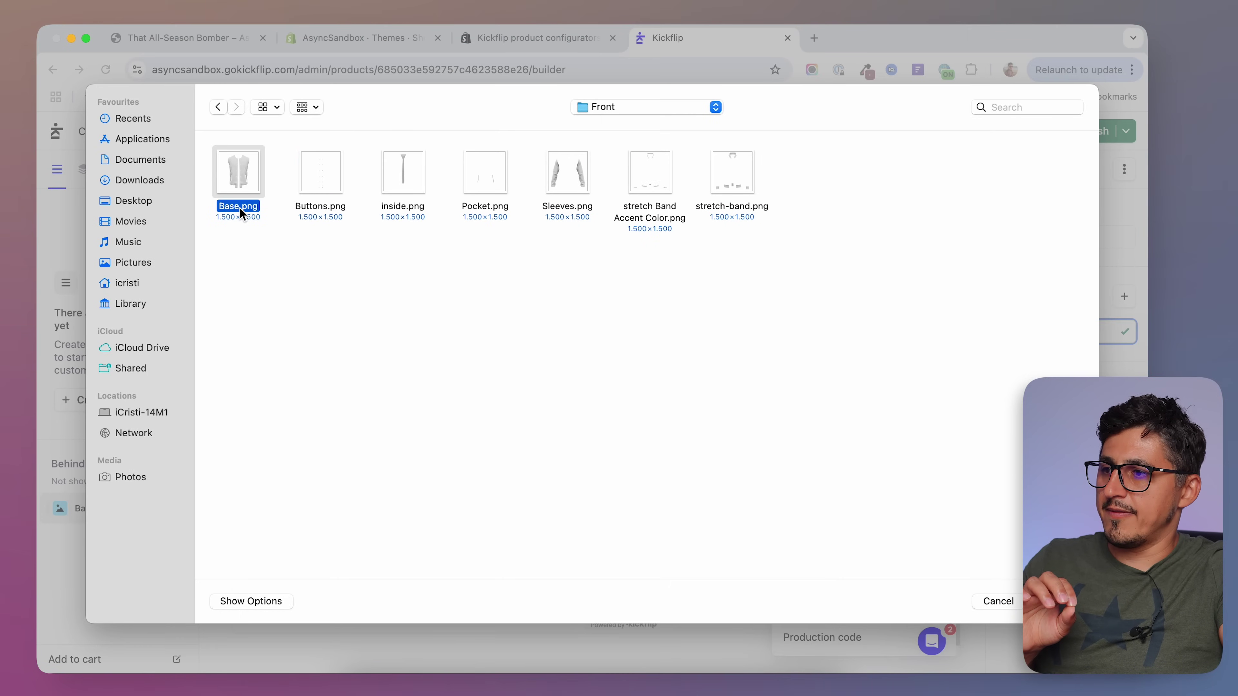
key(space)
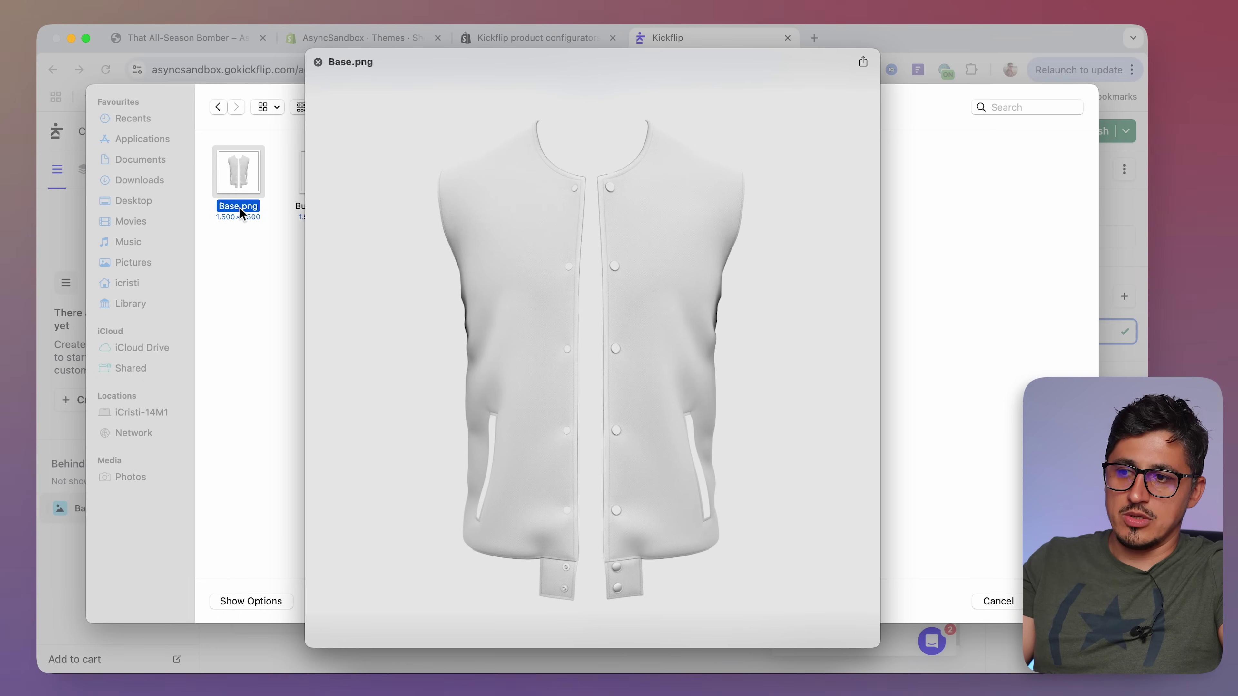
key(space)
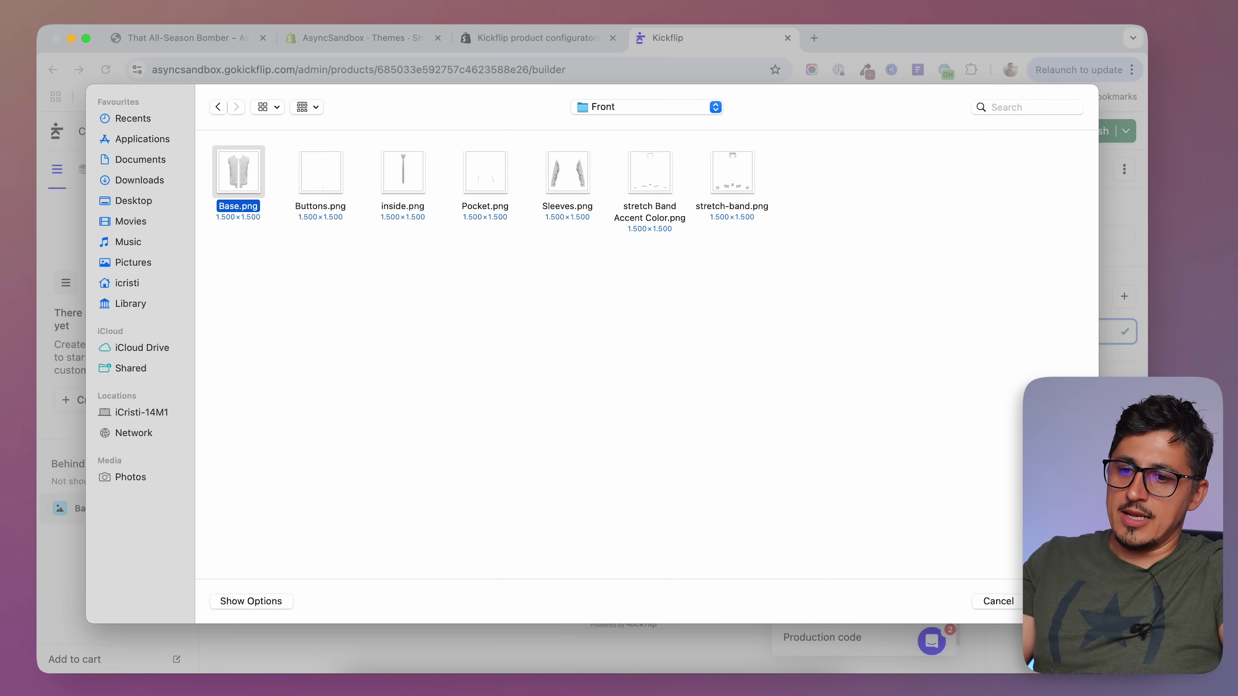
key(Return)
- Upload Base.png from the Jacket folder's Back subfolder as the answer's View 2 image and check both views in the preview
click(837, 410)
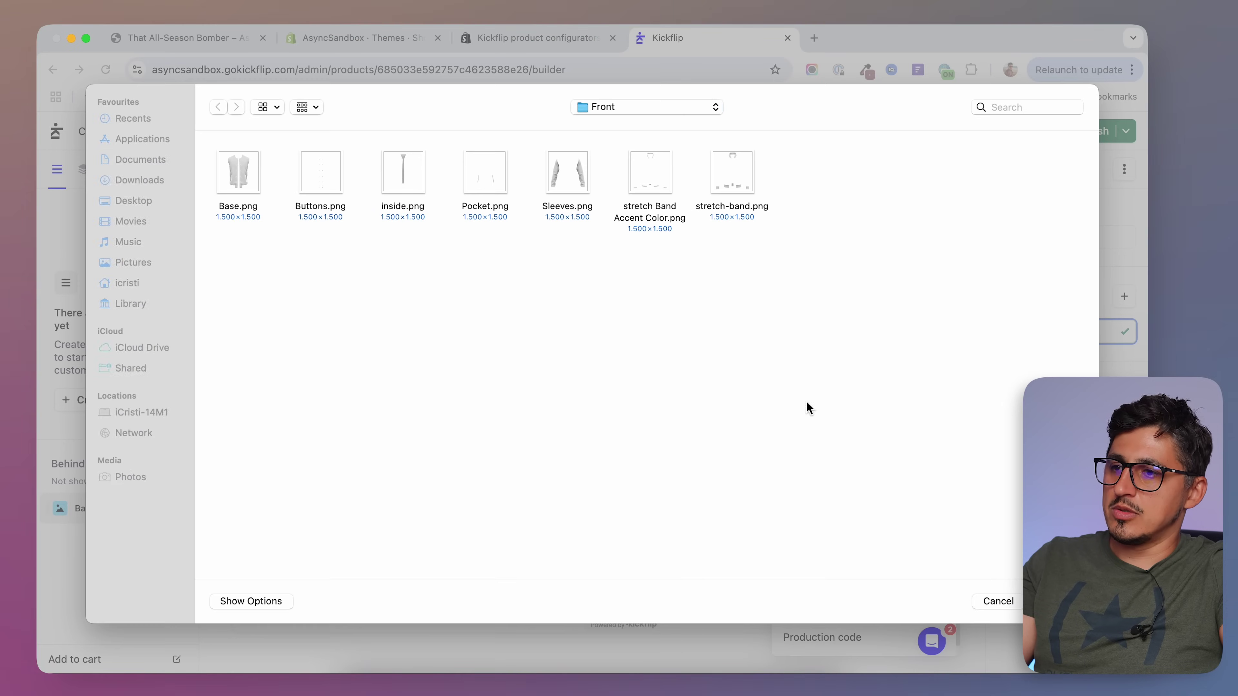
click(633, 109)
click(640, 126)
double_click(403, 171)
click(236, 178)
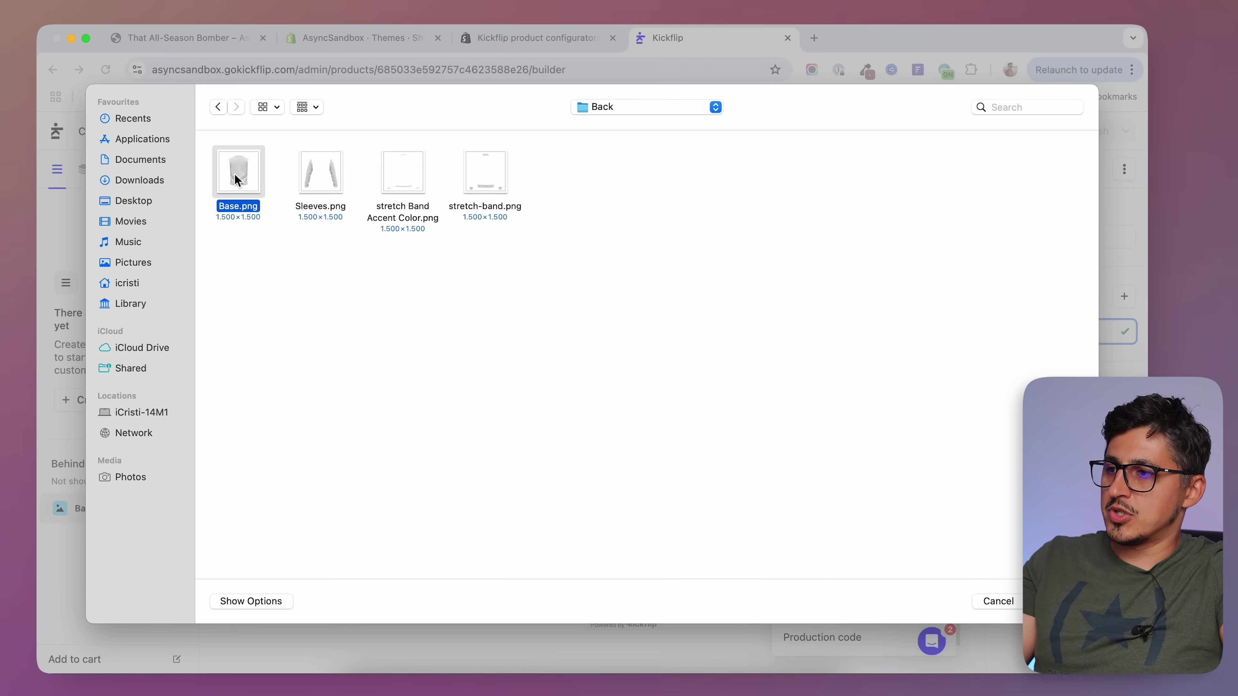
key(space)
key(space)
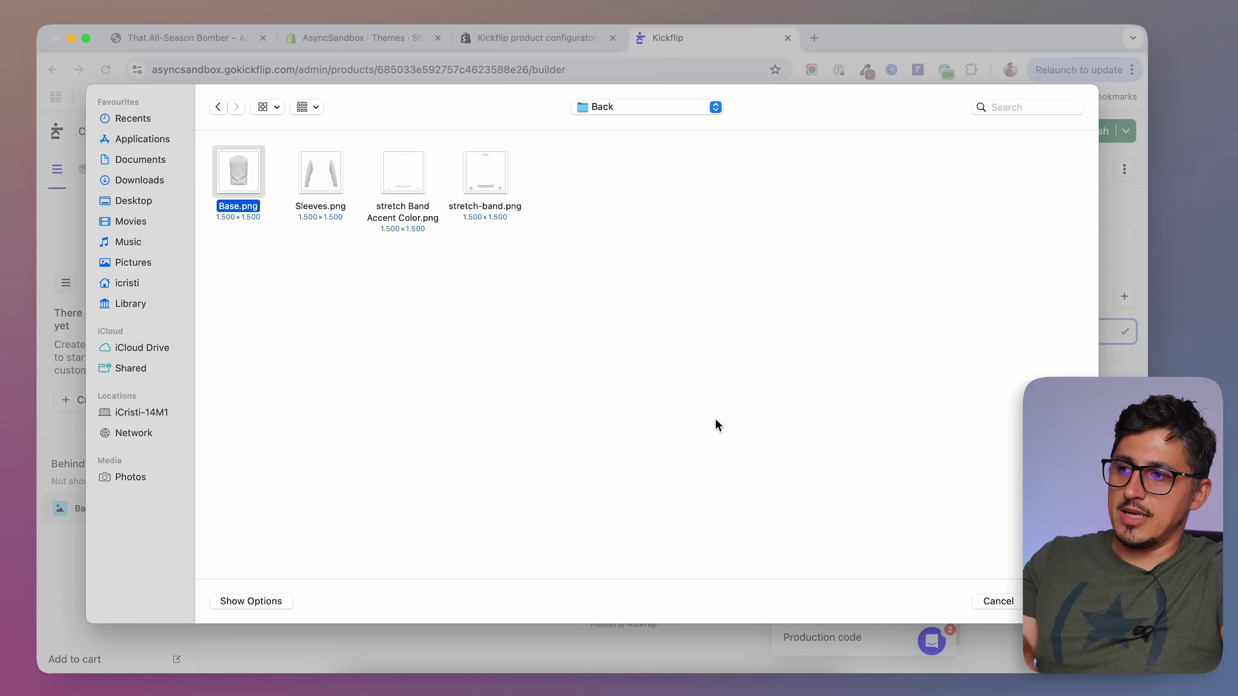
key(Return)
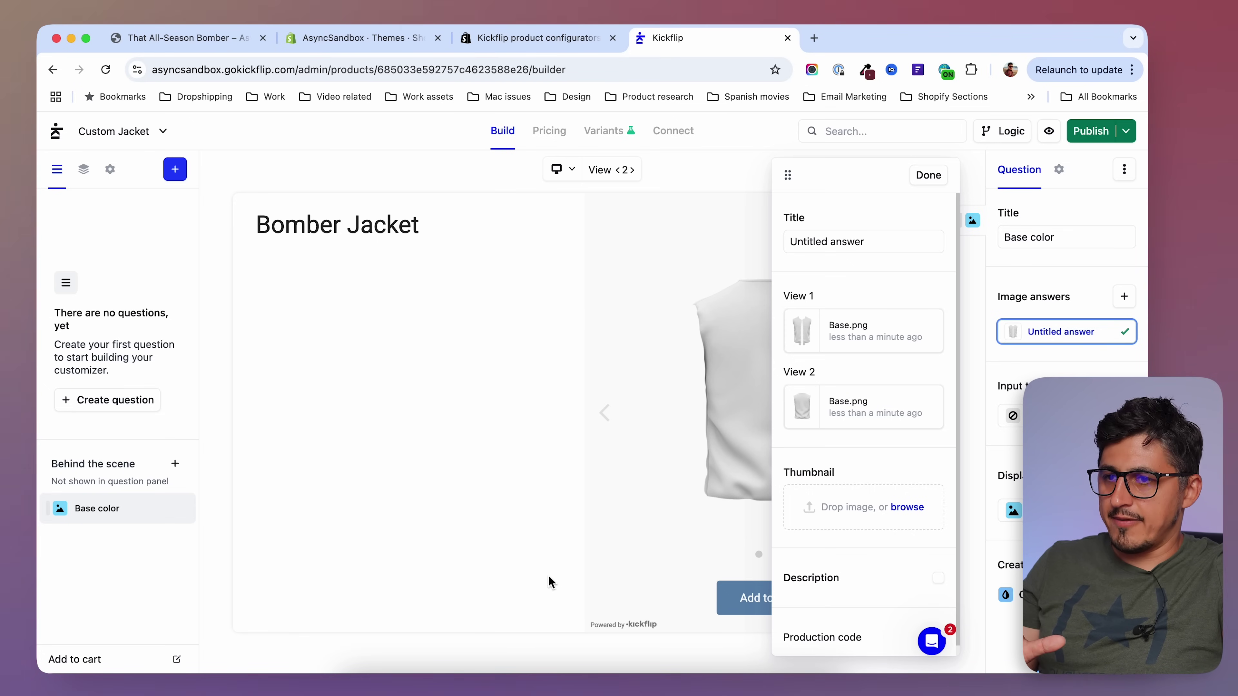
click(928, 180)
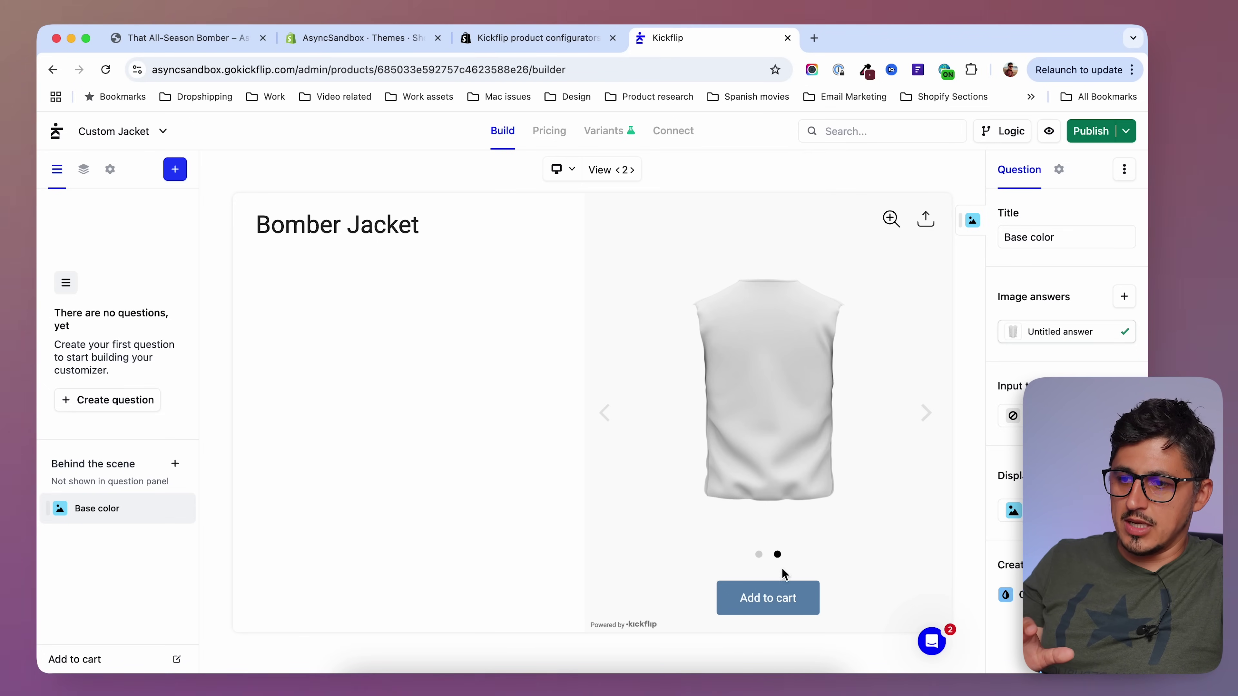
click(760, 556)
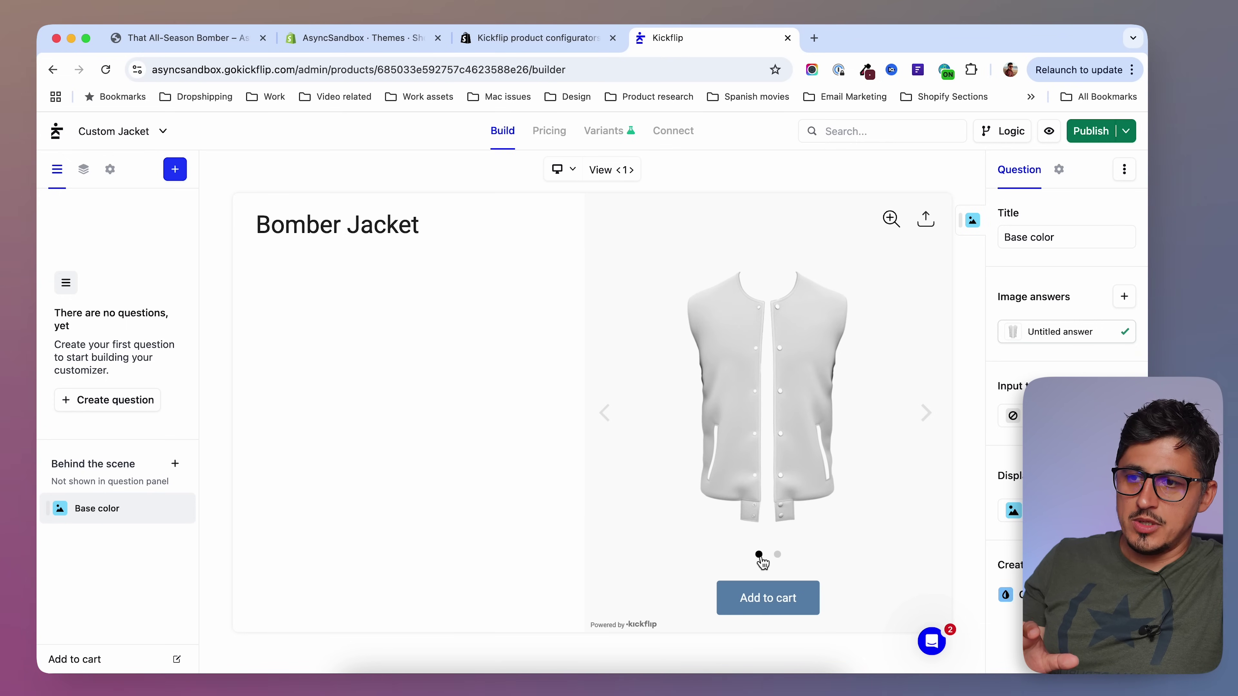
click(778, 555)
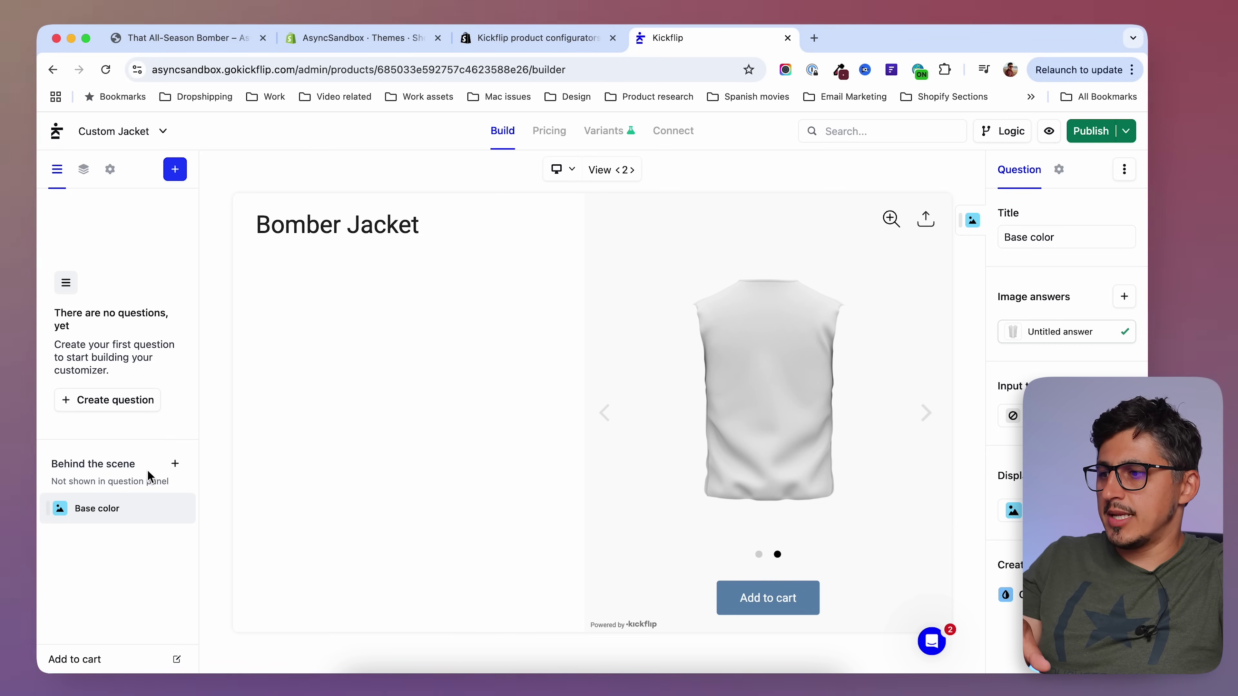
- Create another image question under Behind the scene and title it Sleeves
click(175, 463)
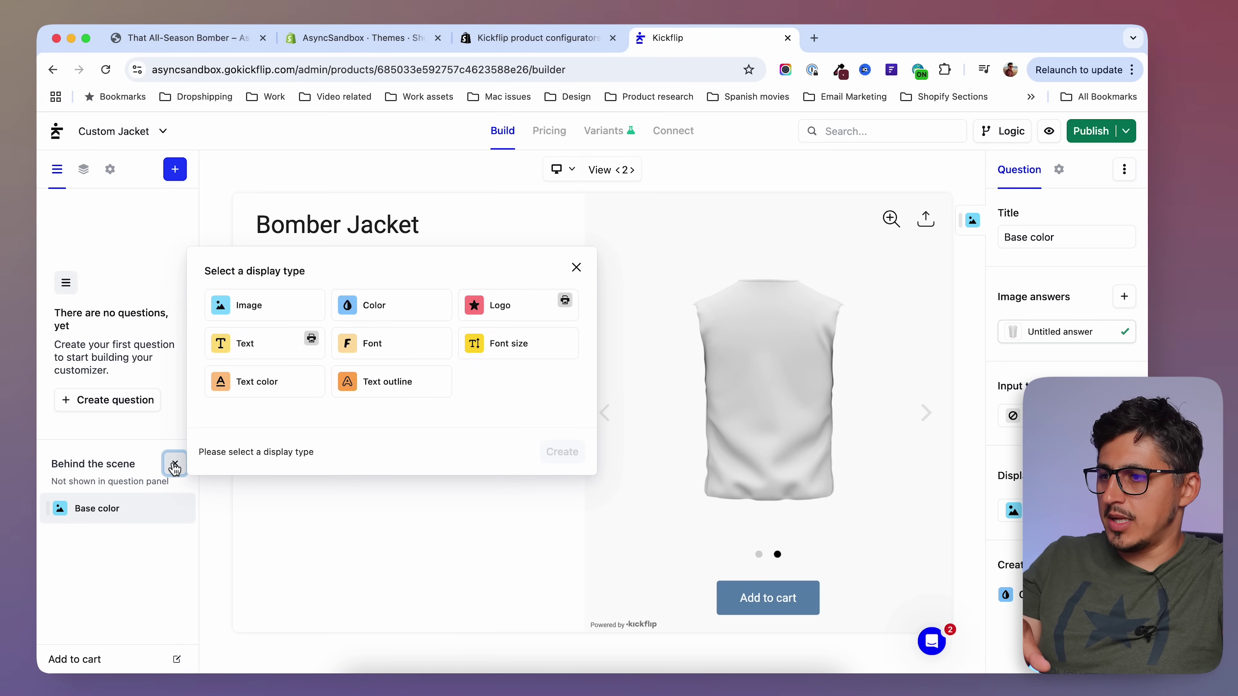
click(272, 313)
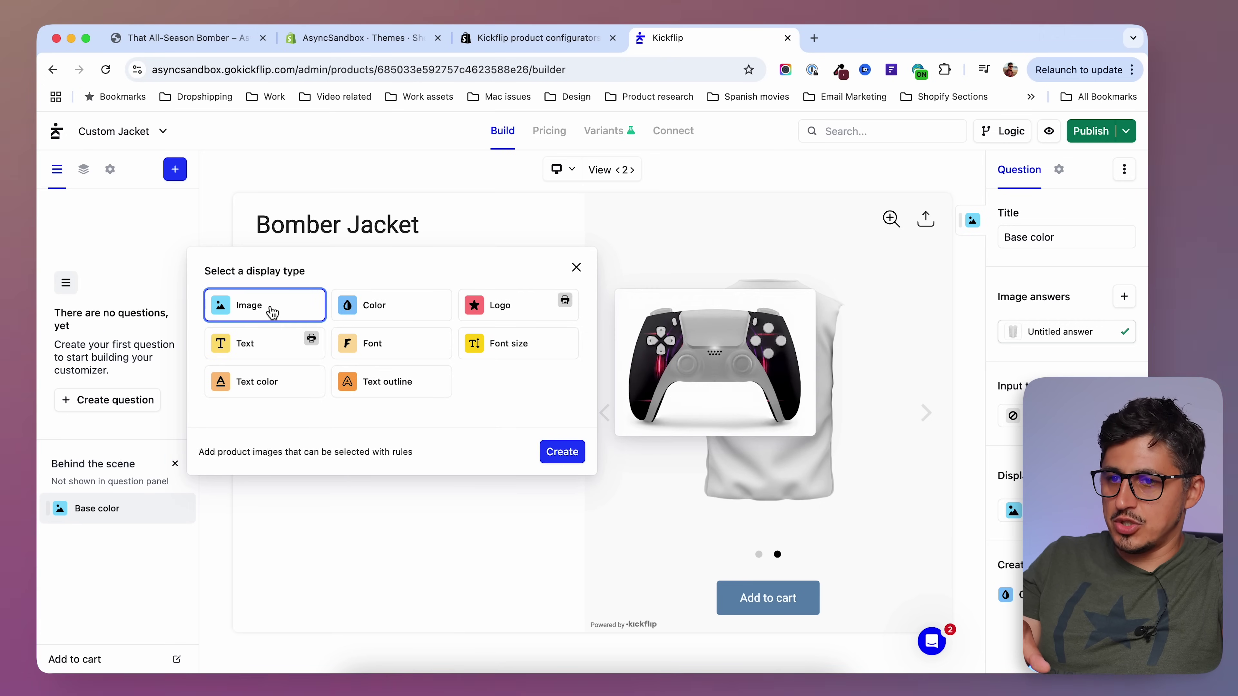
click(562, 452)
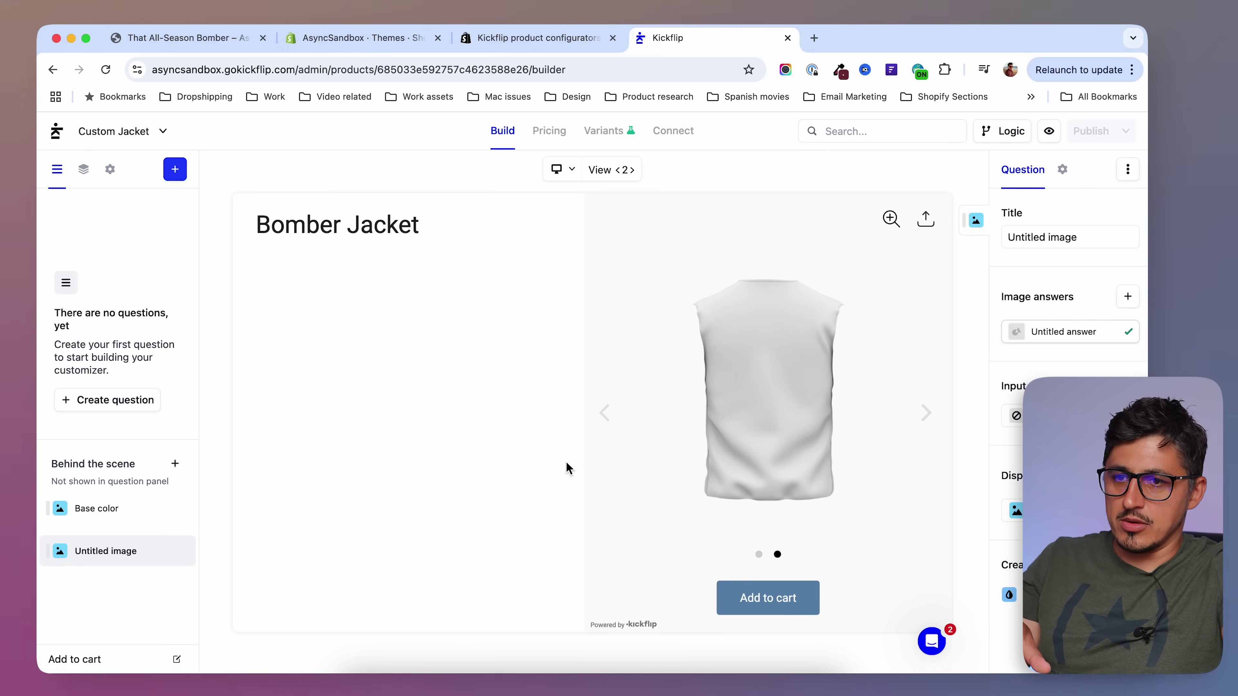
click(1101, 236)
text(Sleeve)
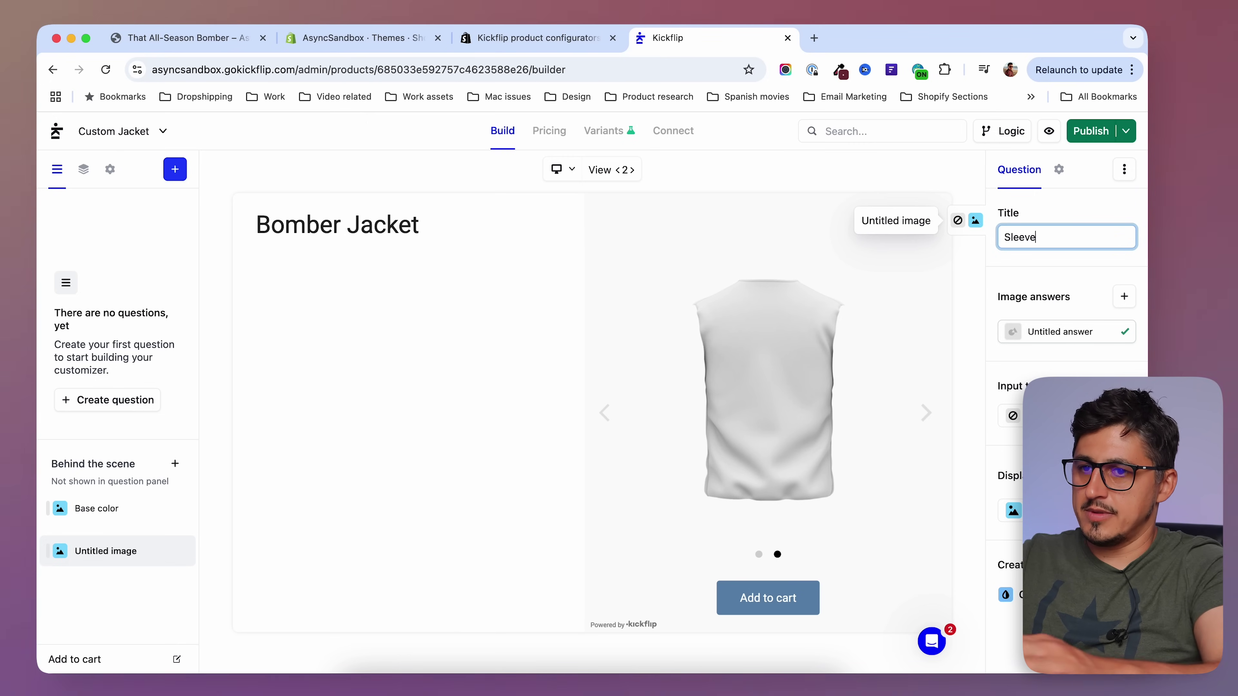
text(s)
key(Return)
- Upload Sleeves.png from the Jacket folder's Front subfolder as the View 1 image of the Sleeves question's untitled answer
click(1081, 334)
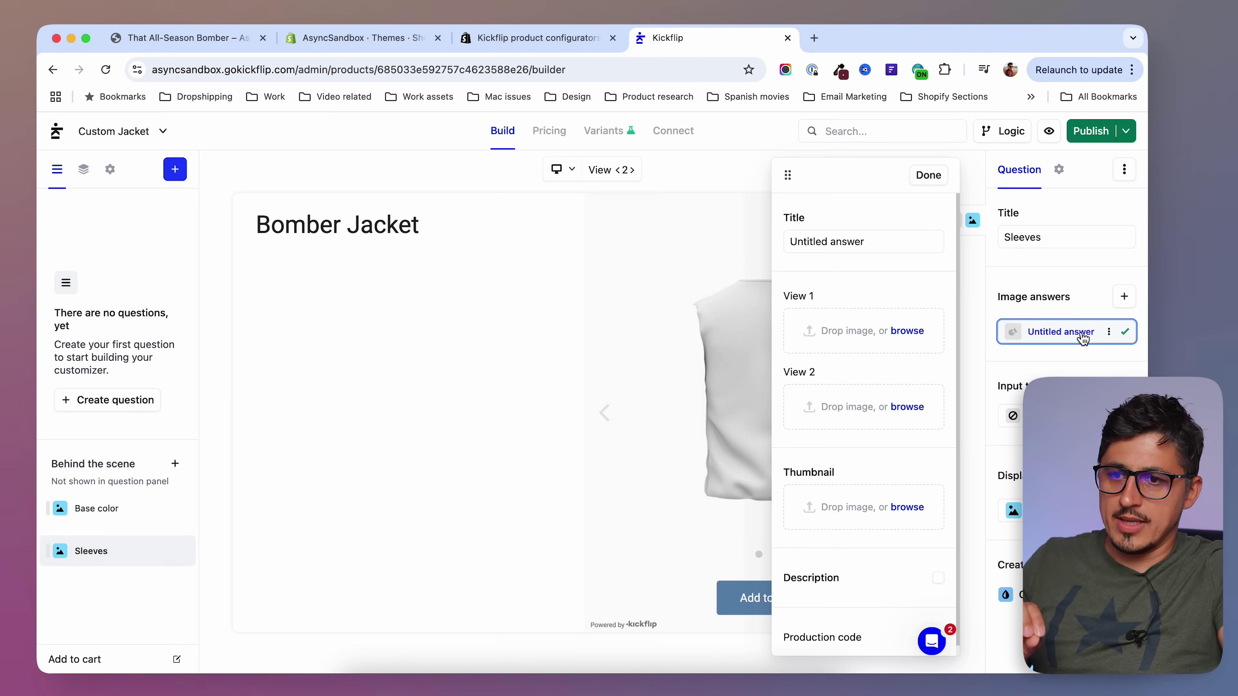
click(858, 335)
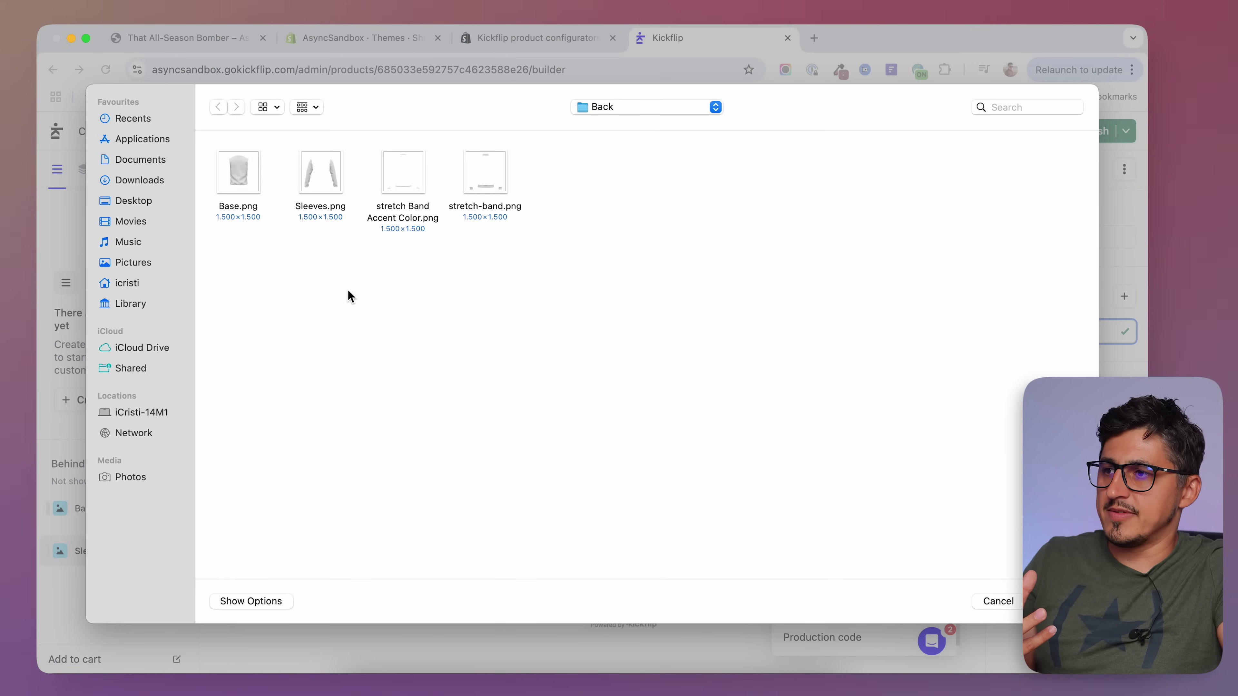
click(638, 108)
click(641, 122)
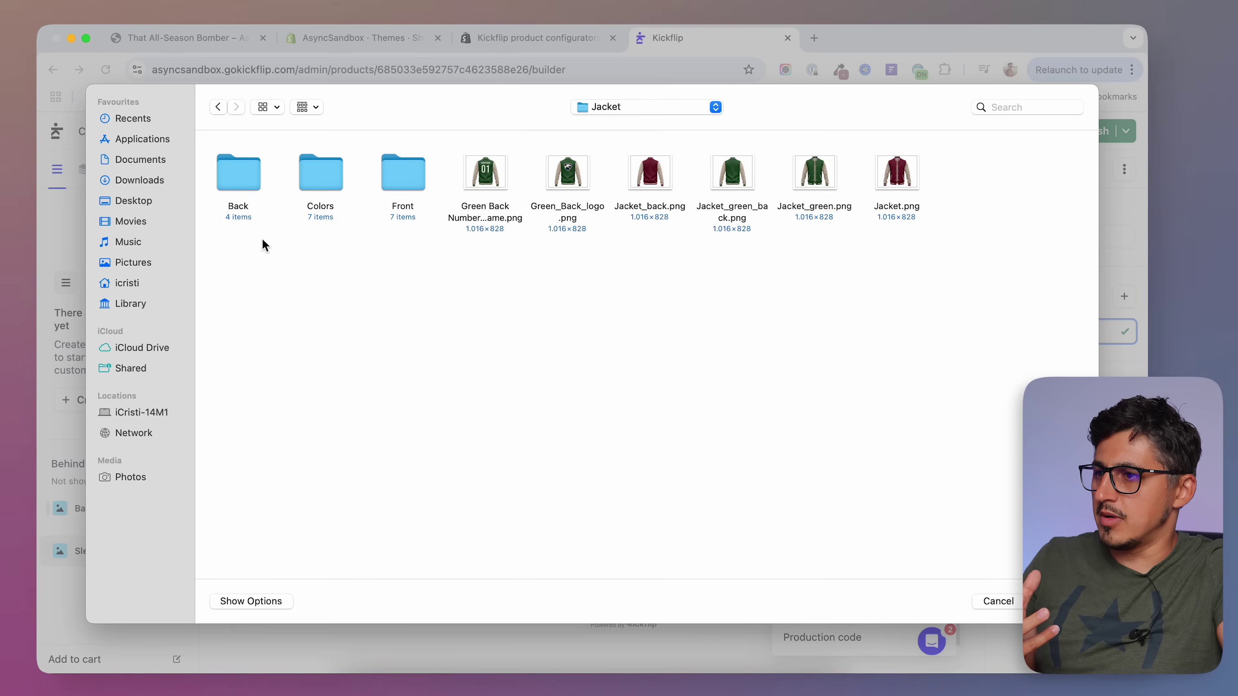
double_click(429, 191)
click(568, 176)
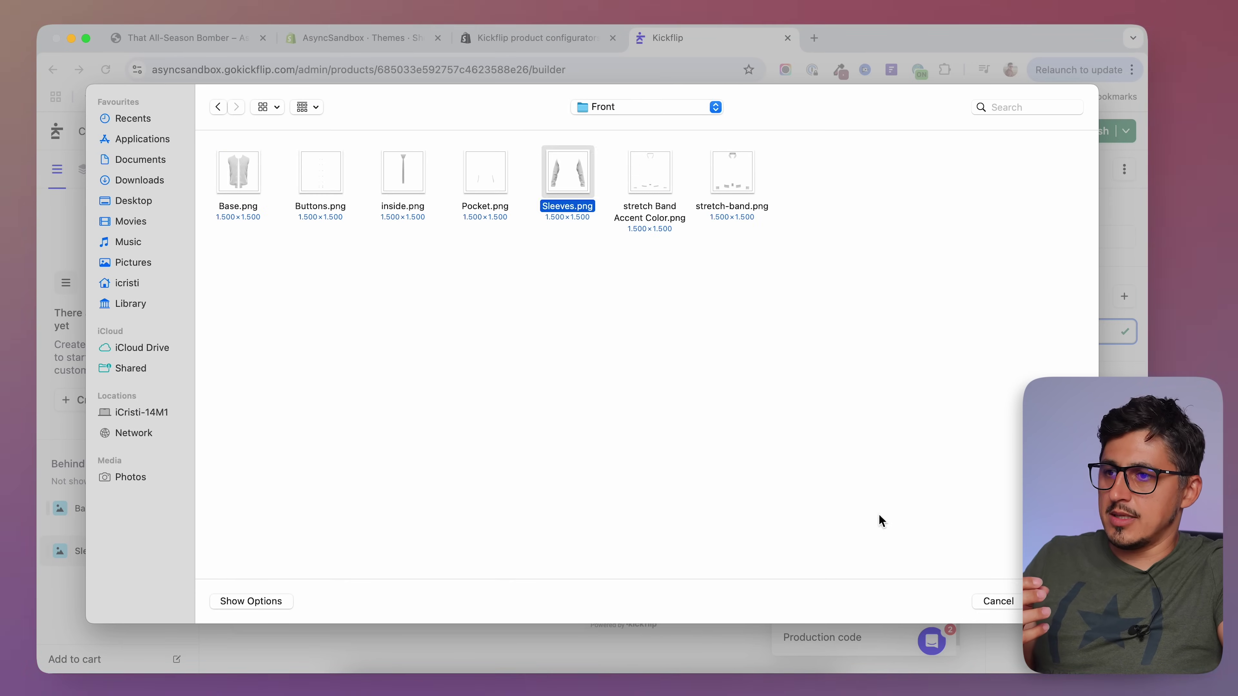
click(1048, 601)
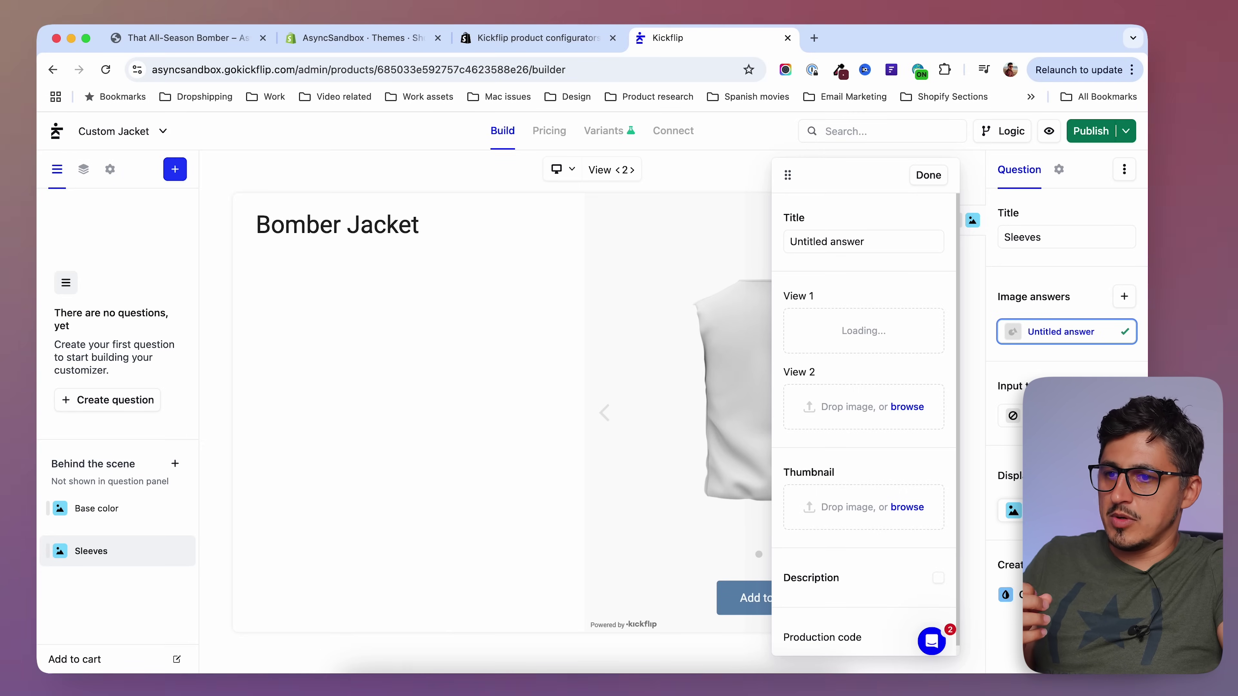
- Upload Sleeves.png from the Jacket folder's Back subfolder as the answer's View 2 image and switch the preview to the front view
click(858, 408)
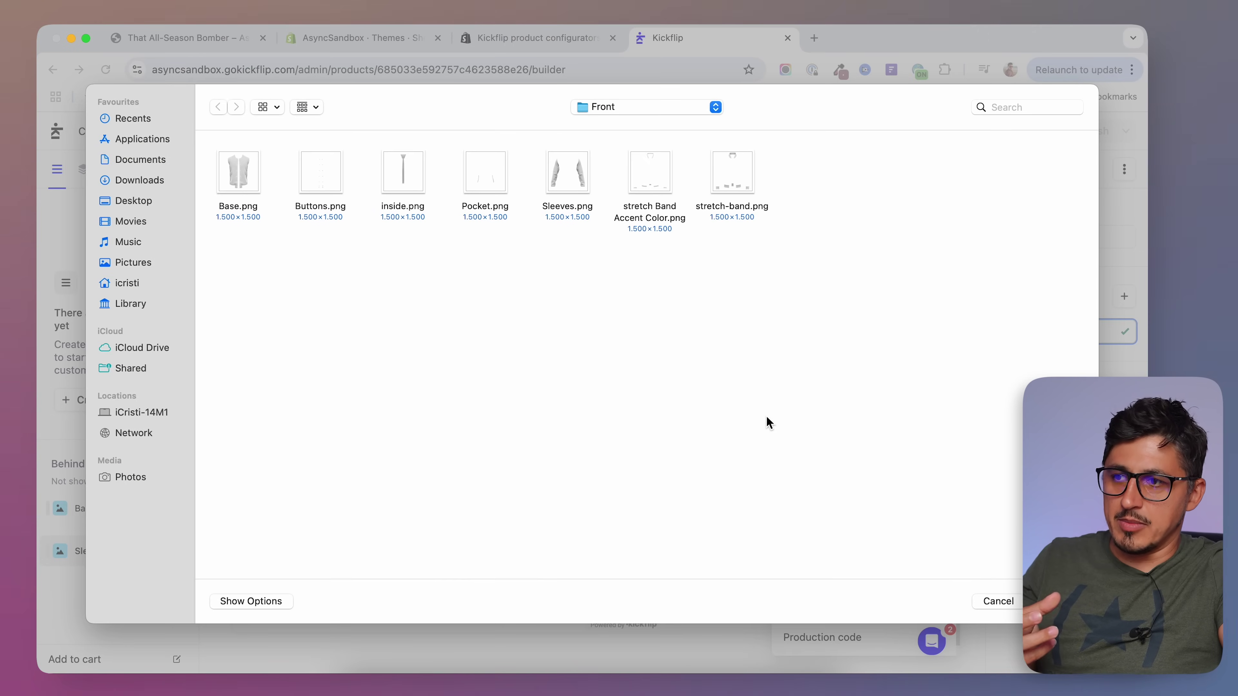
click(649, 108)
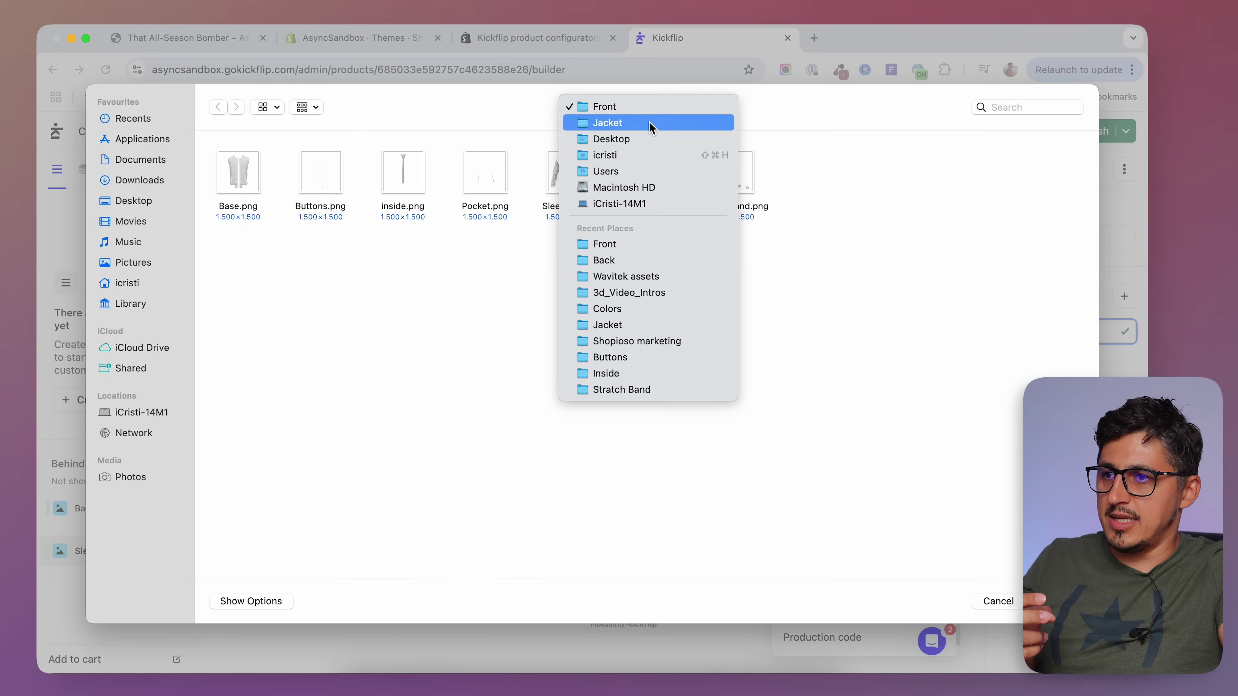
click(653, 122)
double_click(241, 181)
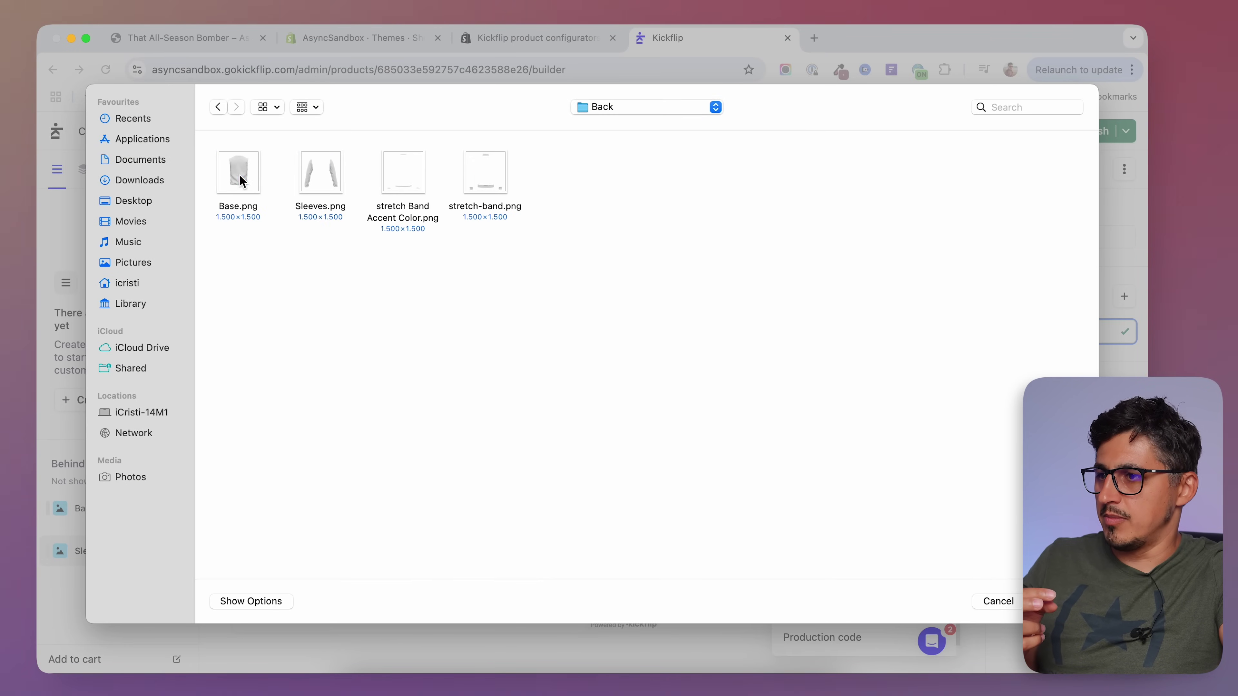
click(327, 200)
click(1053, 601)
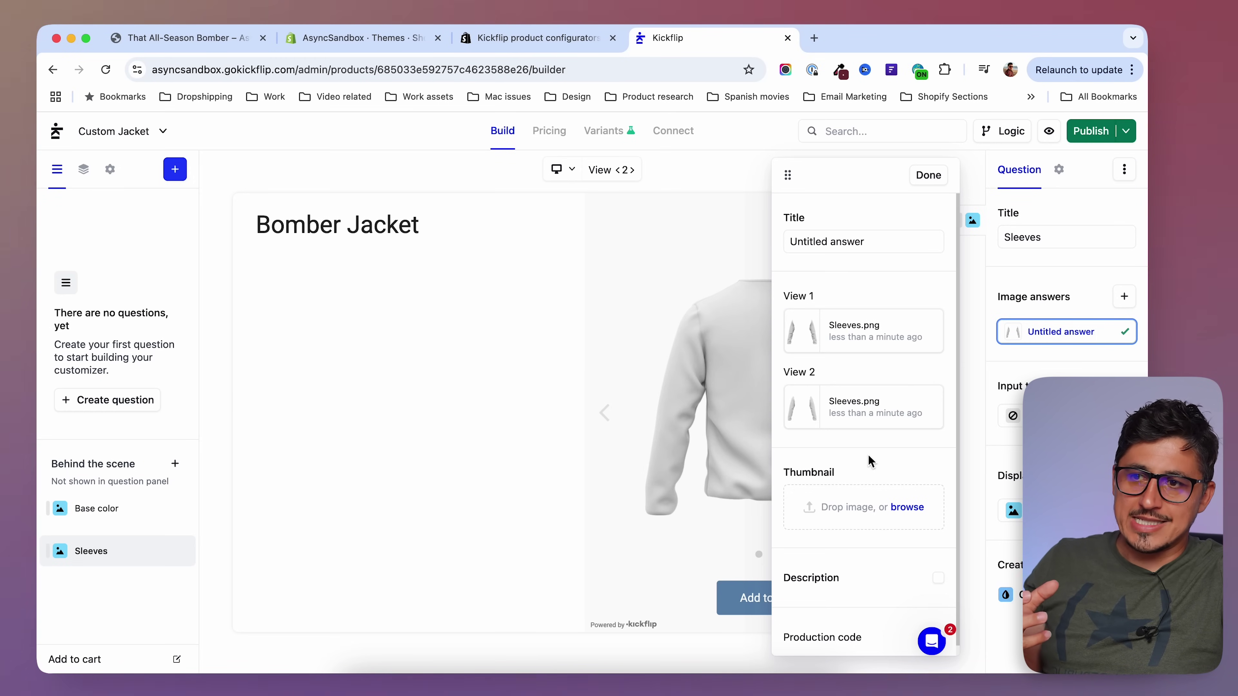
click(928, 176)
click(759, 556)
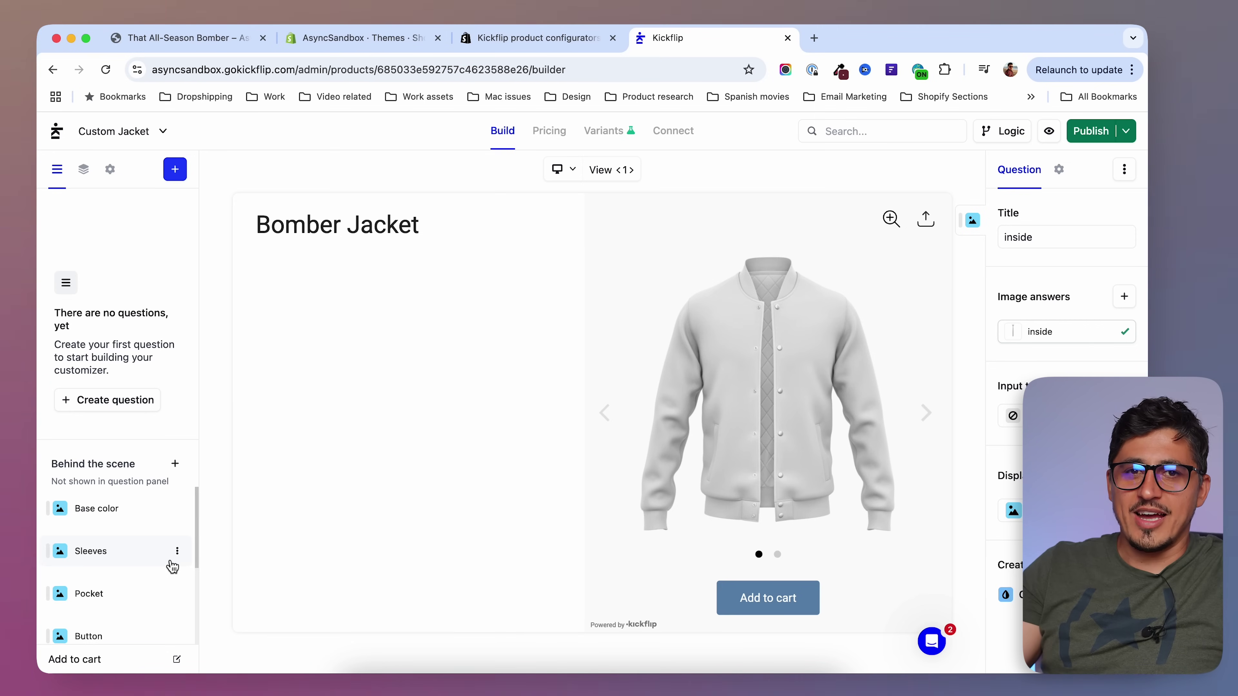
- Review the list of Behind the scene questions and check the assembled jacket in both preview views
scroll(163, 571, down, 3)
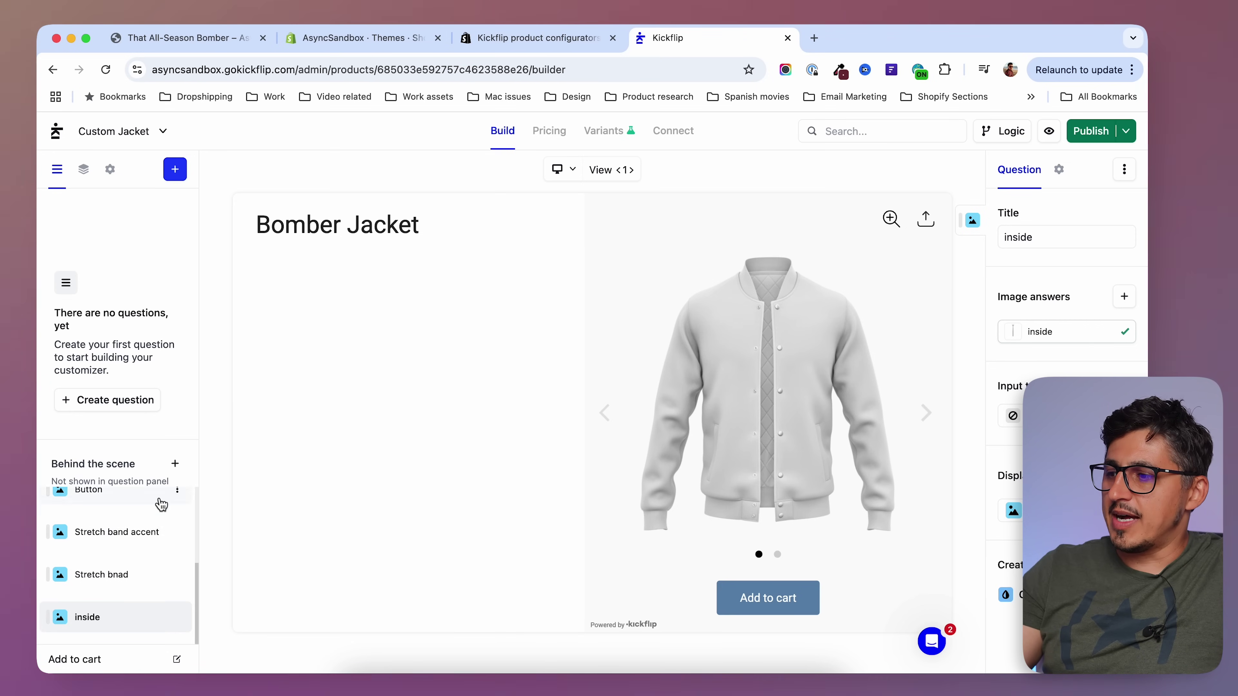
scroll(136, 571, up, 3)
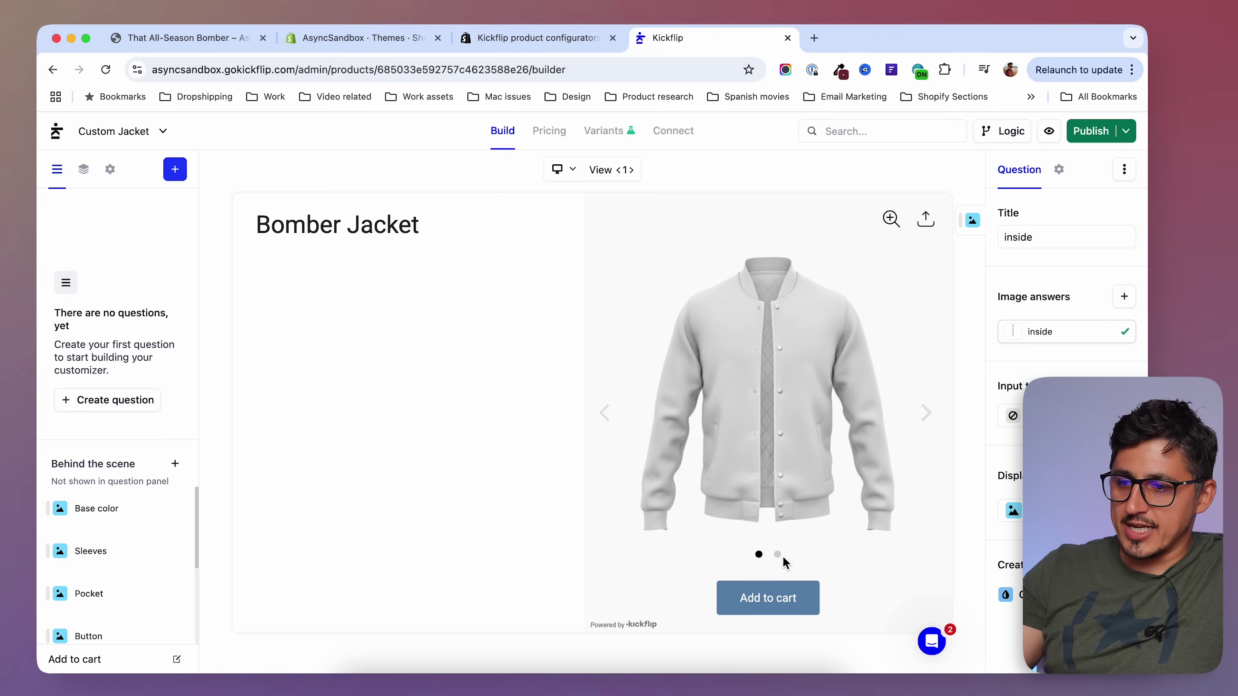
click(777, 556)
click(759, 555)
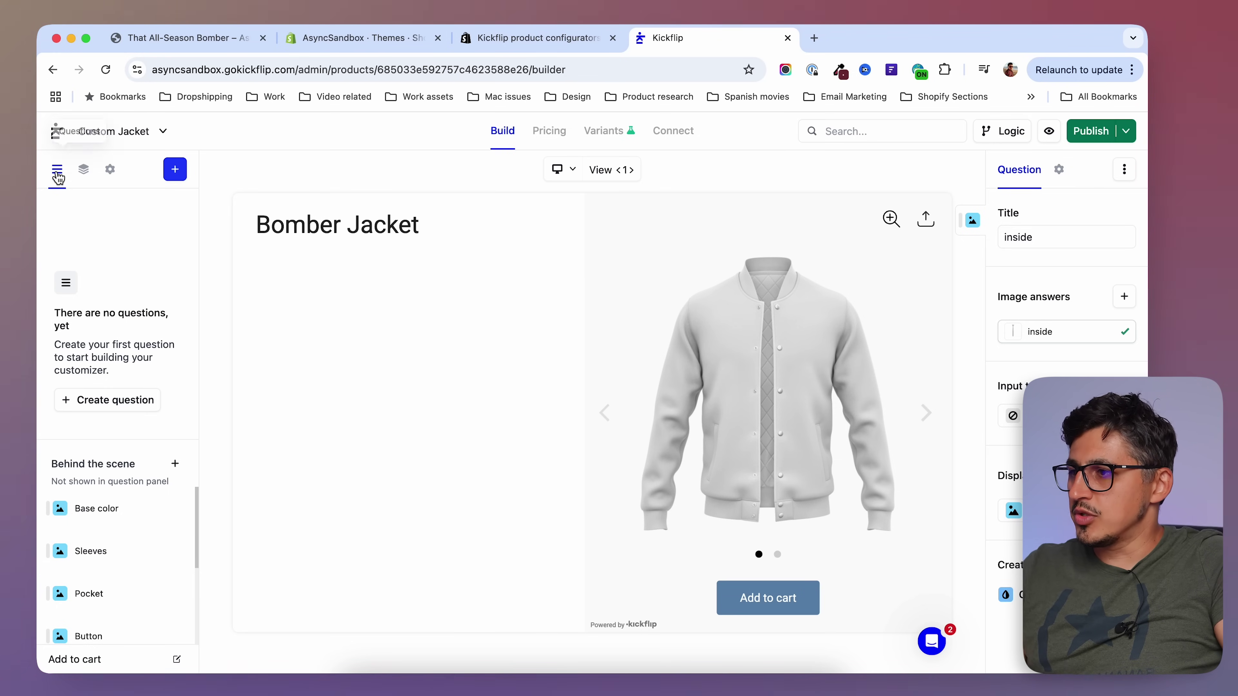
- Create a customer-facing question with Thumbnail input and Color display, and title it Base Color
click(177, 176)
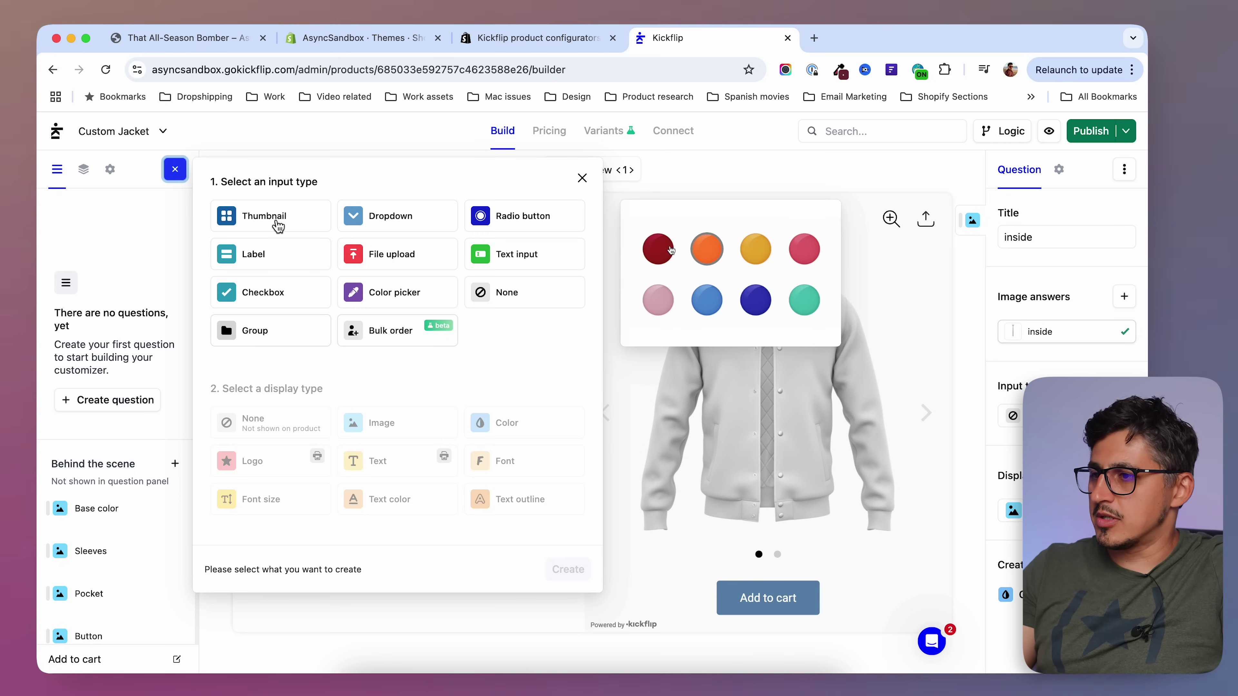
click(278, 226)
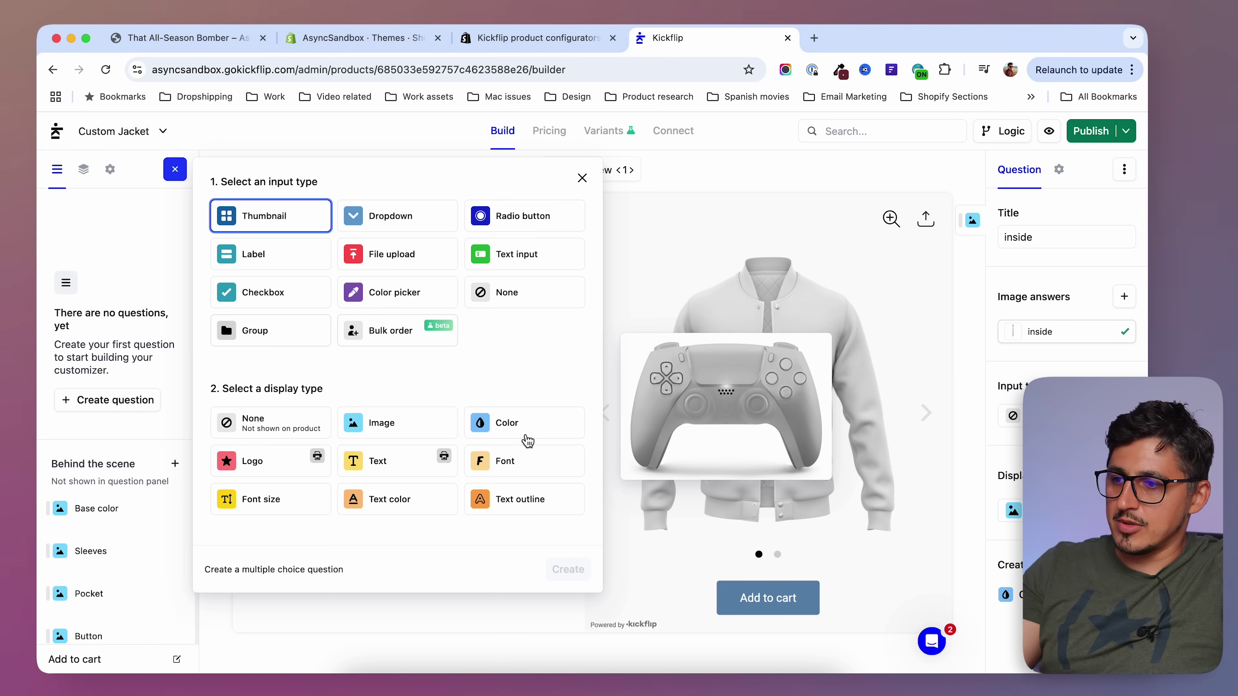
click(515, 432)
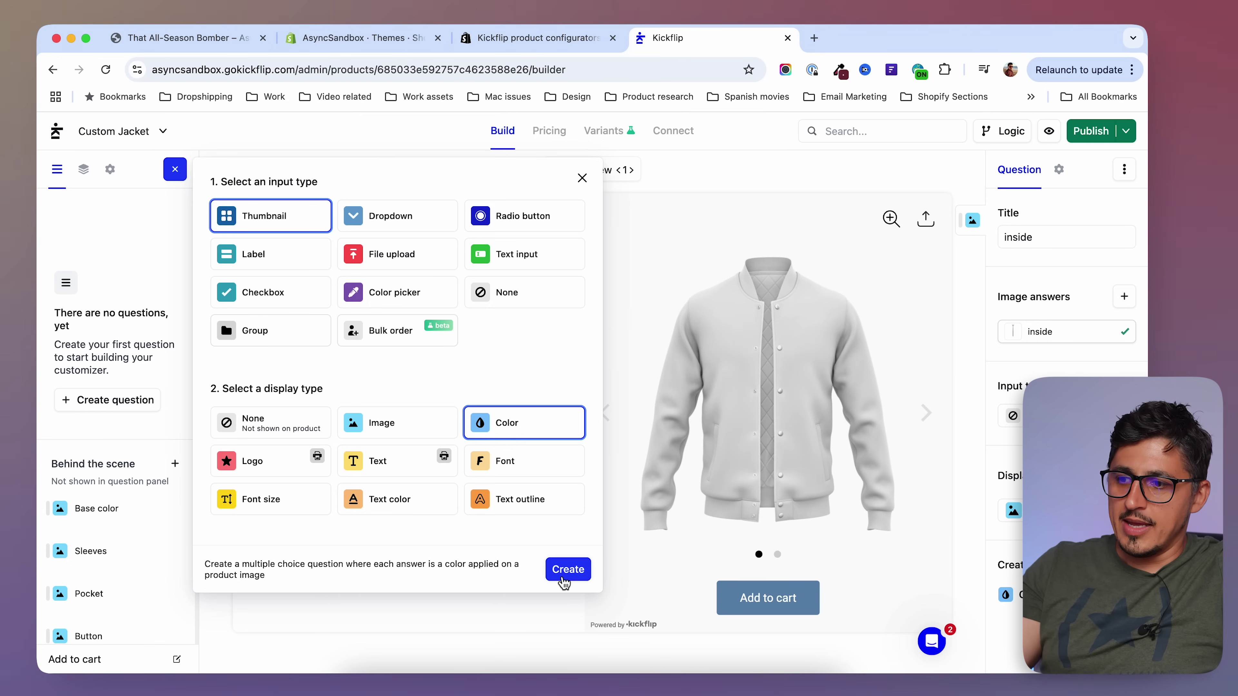
click(568, 570)
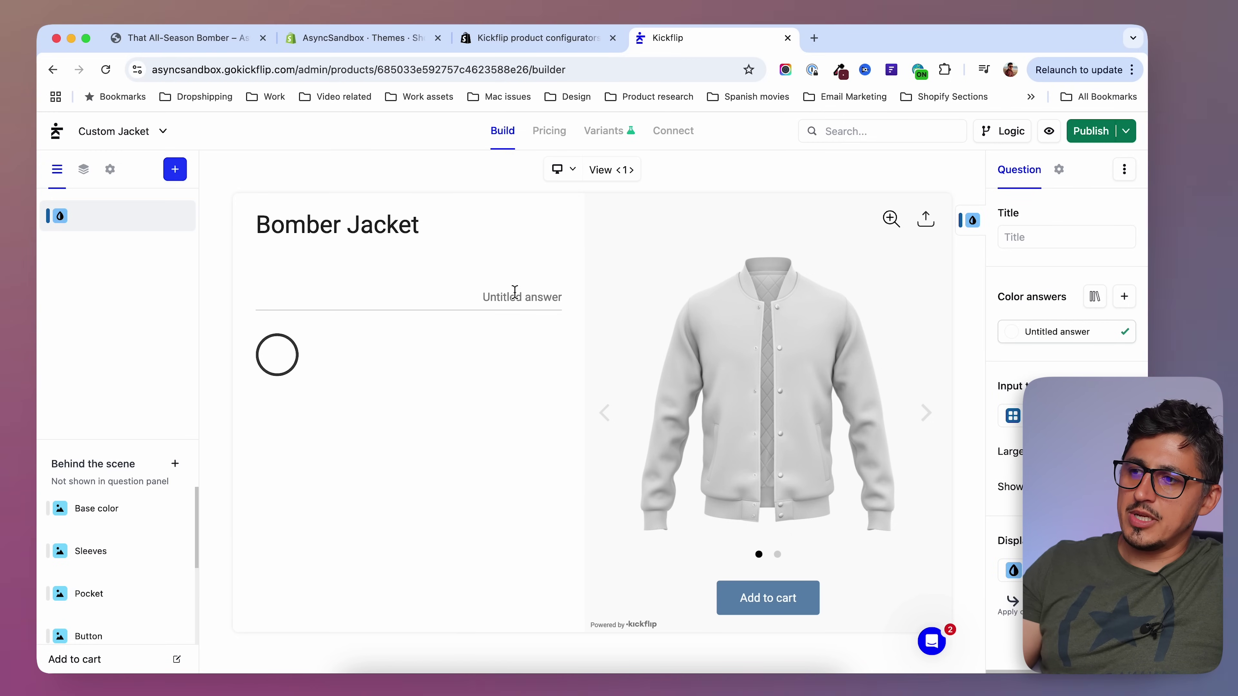
click(1072, 241)
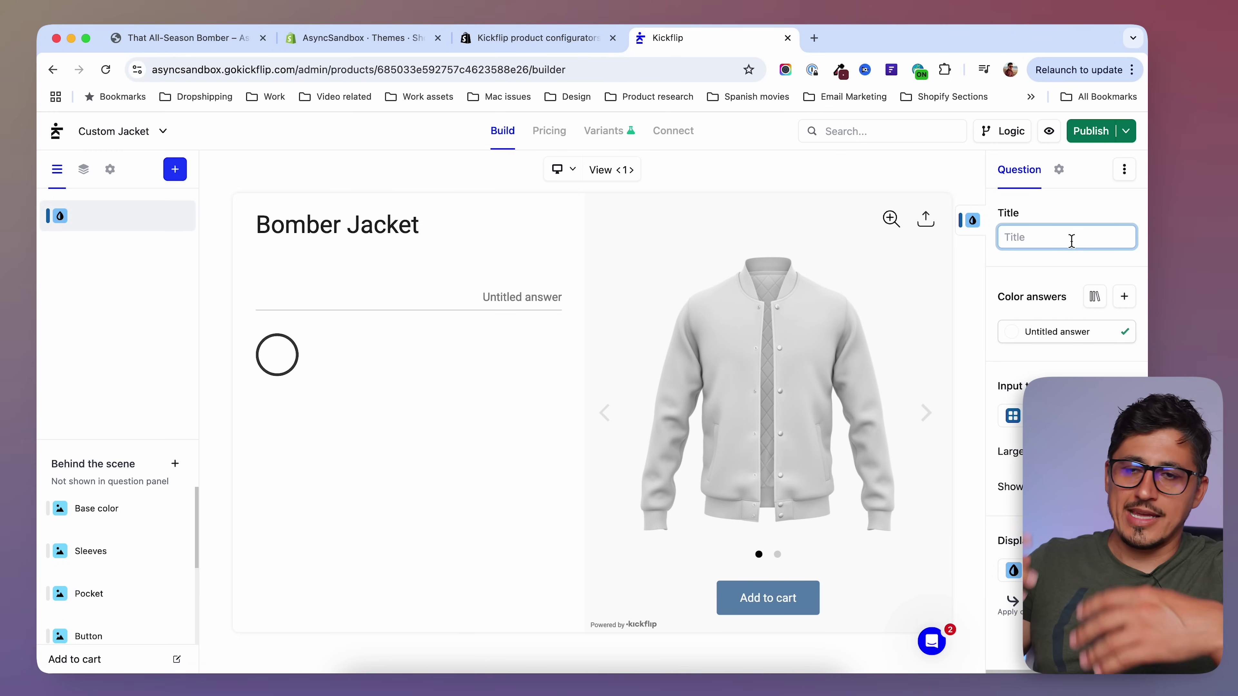
text(Base Color)
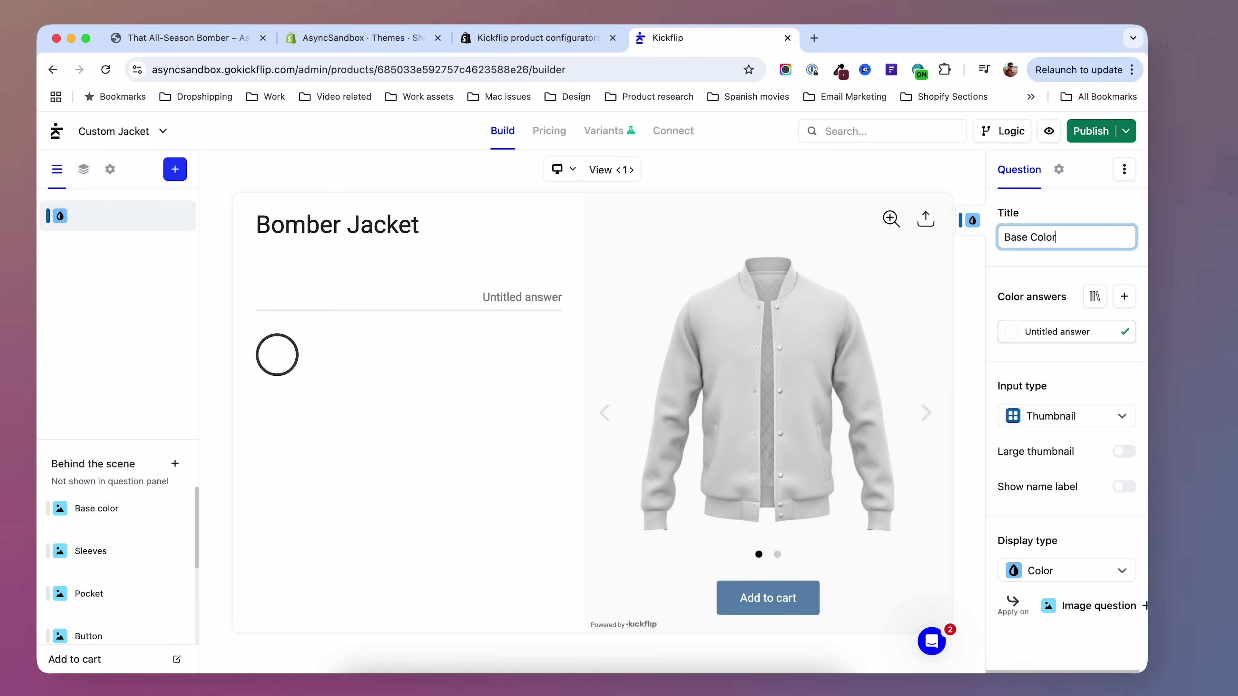
- Set the Base Color question's untitled answer to hex F8F8F8 and title it White
click(1057, 332)
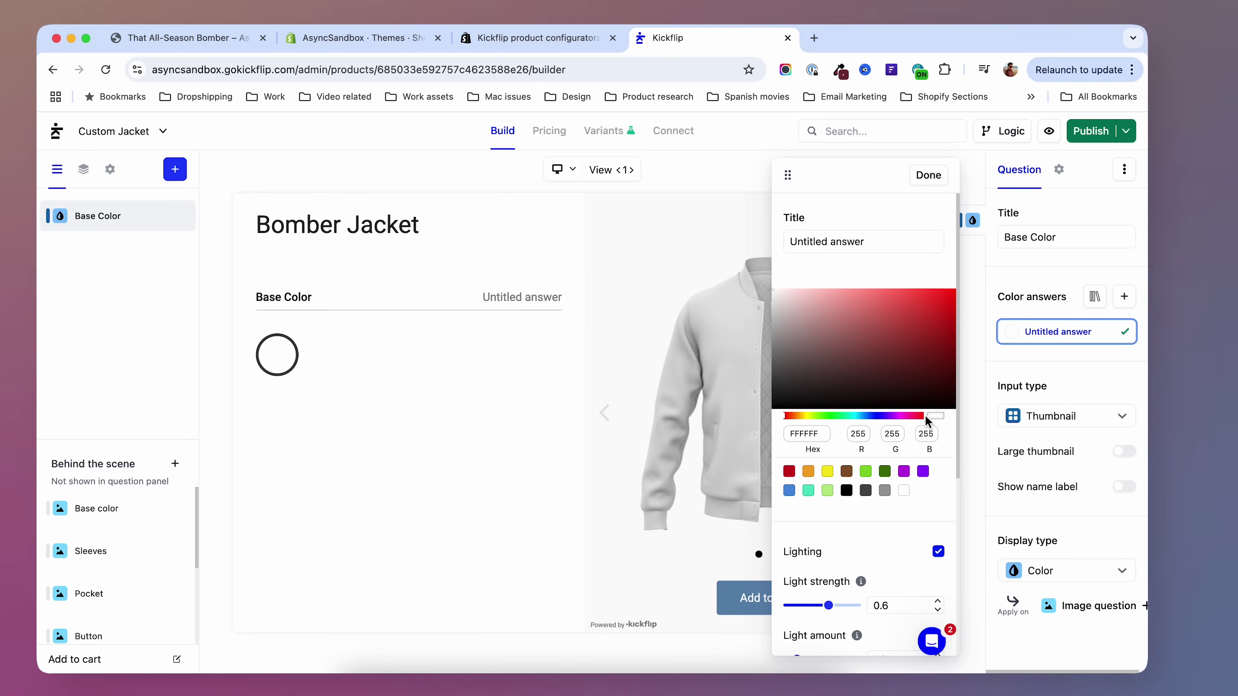
click(822, 434)
double_click(822, 434)
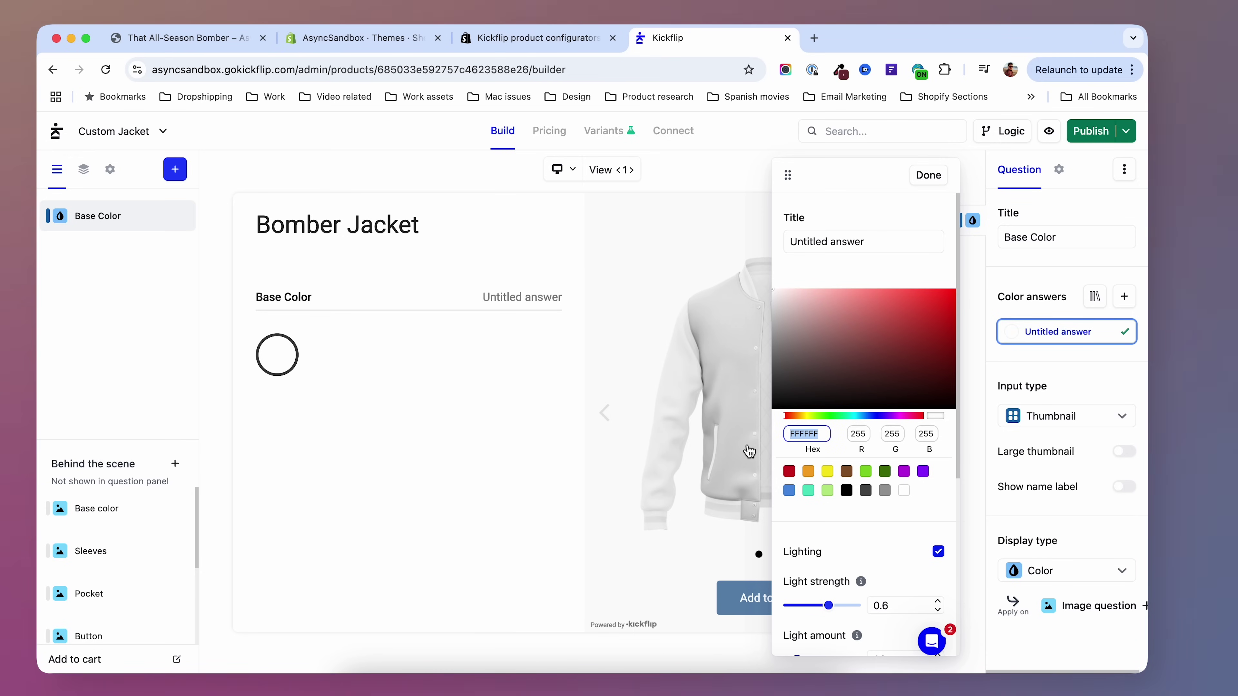
text(F8F8F8)
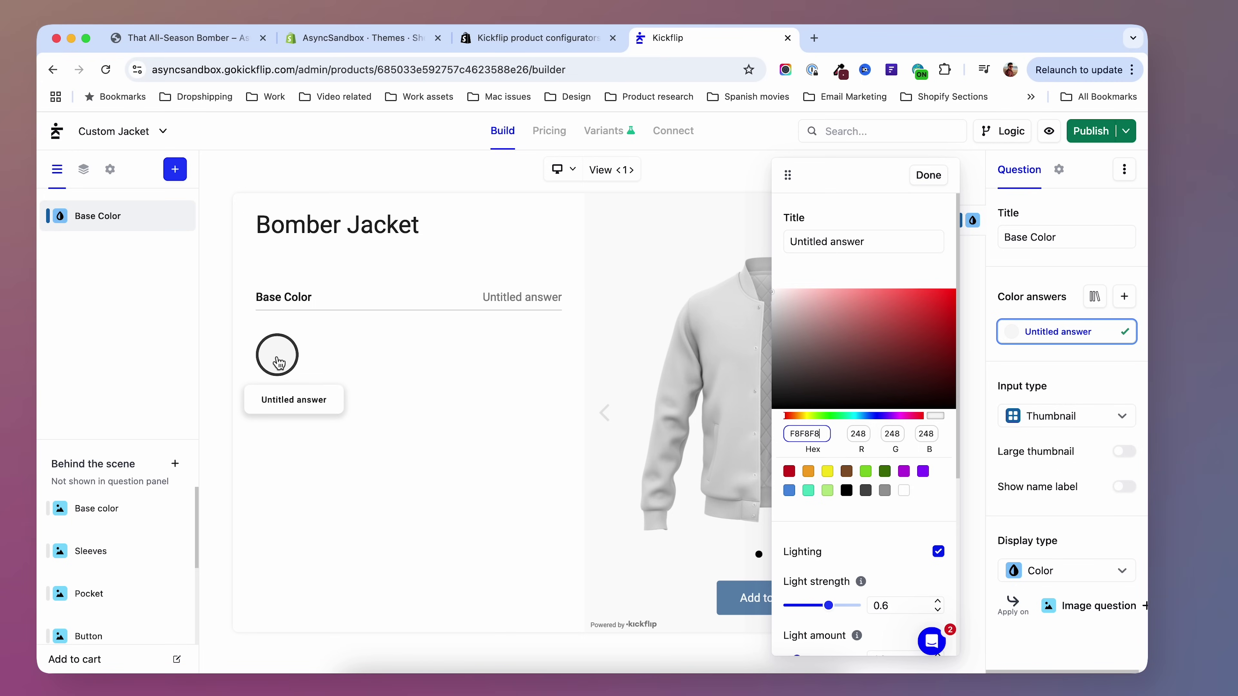
drag(880, 238, 781, 242)
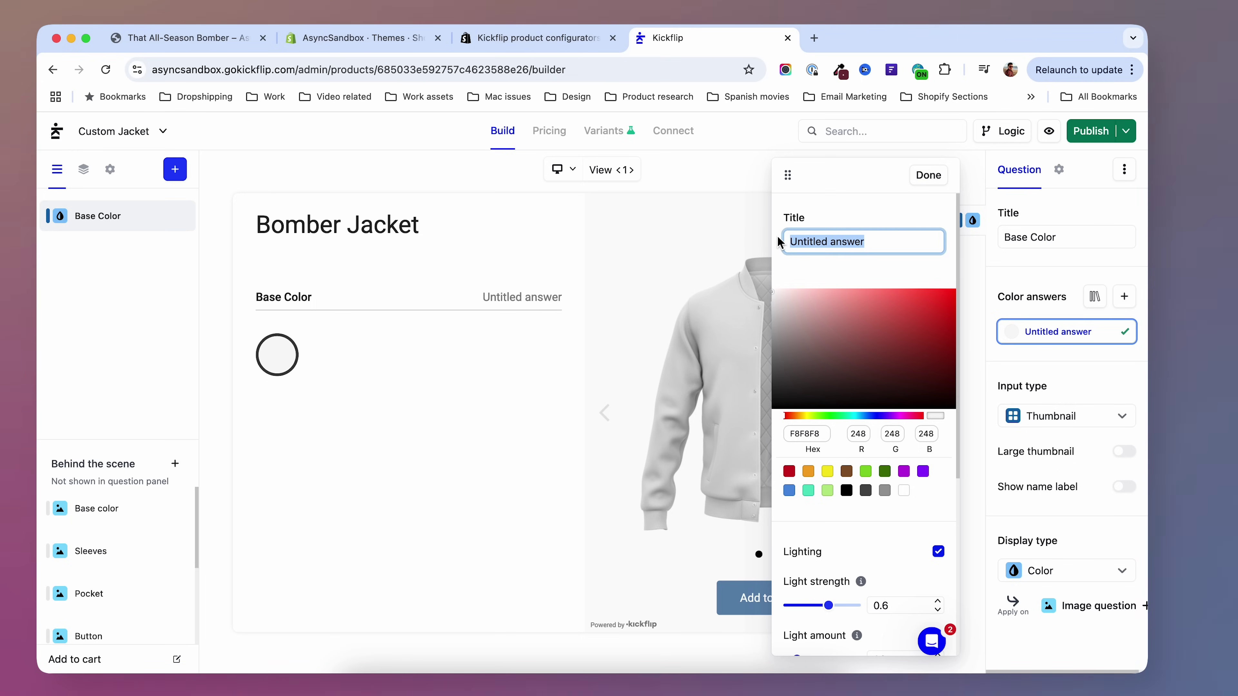
text(White)
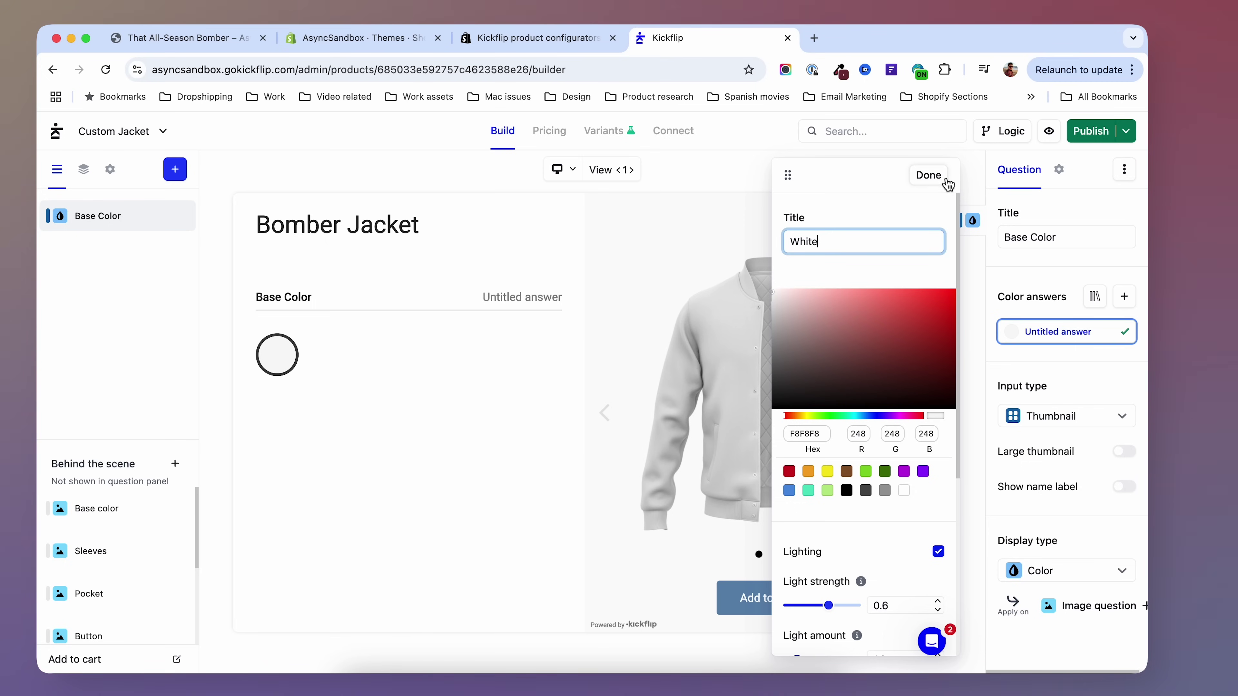
click(928, 176)
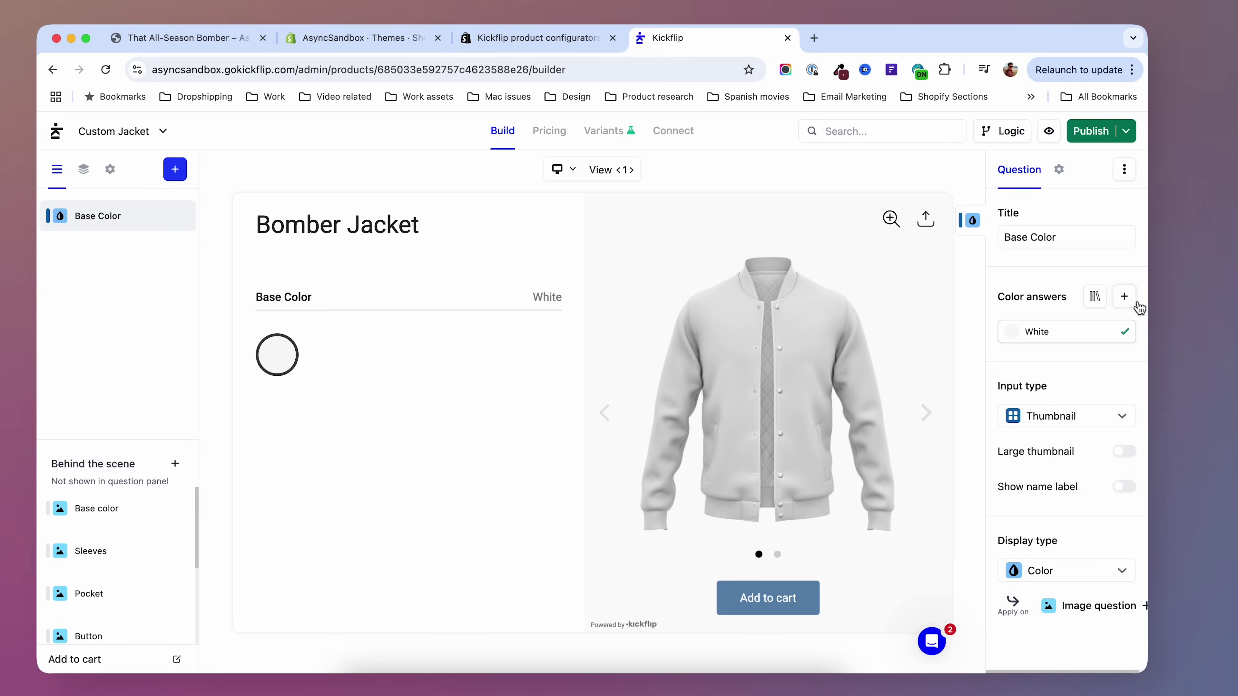
- Add a color answer titled Green with hex 0B4413 to the Base Color question
click(1125, 299)
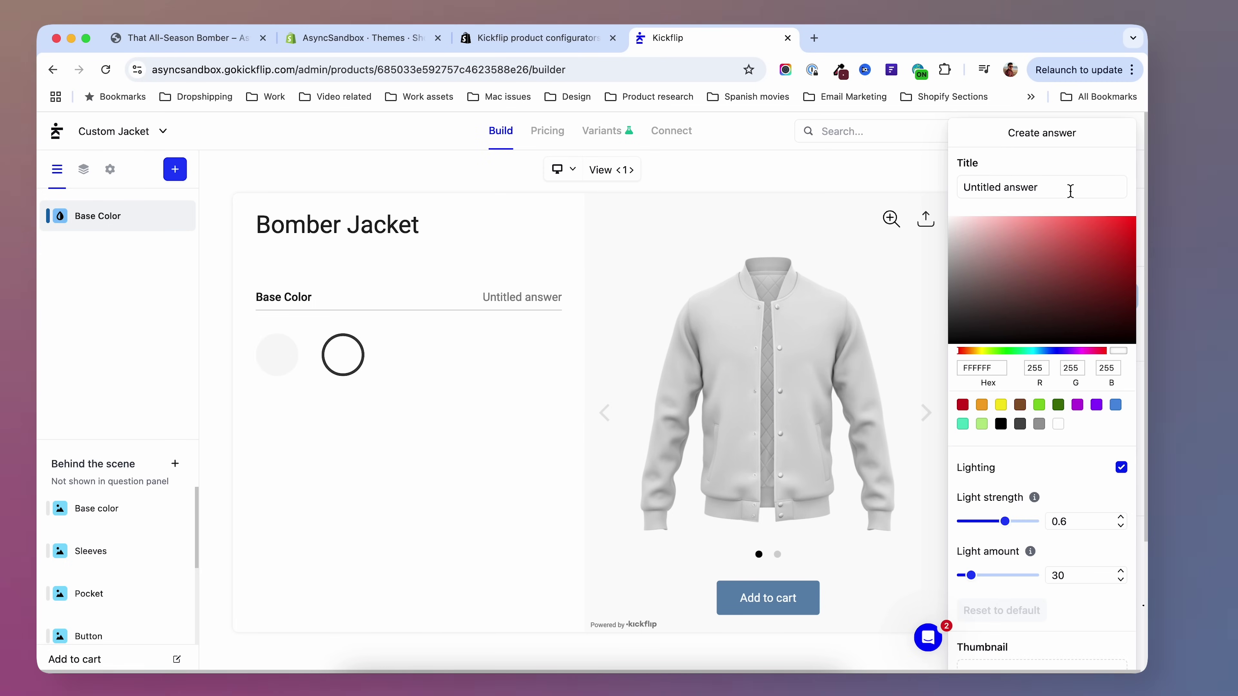
drag(1070, 191, 928, 188)
text(Green)
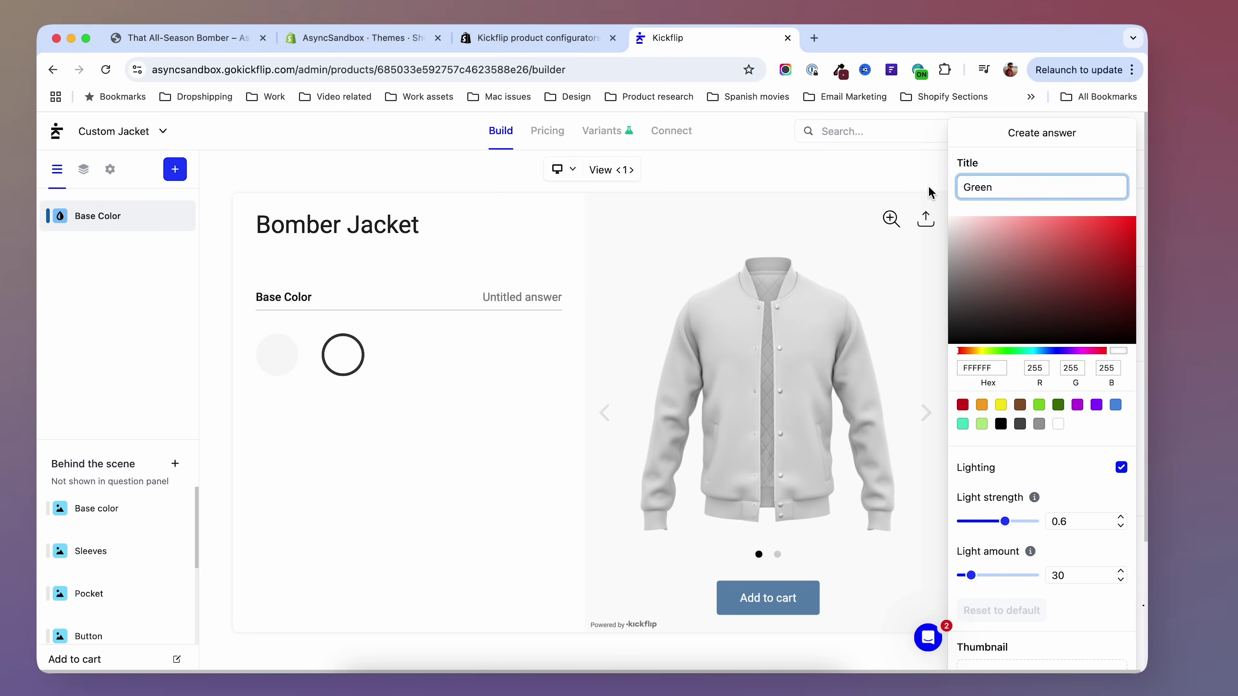
drag(996, 362, 934, 369)
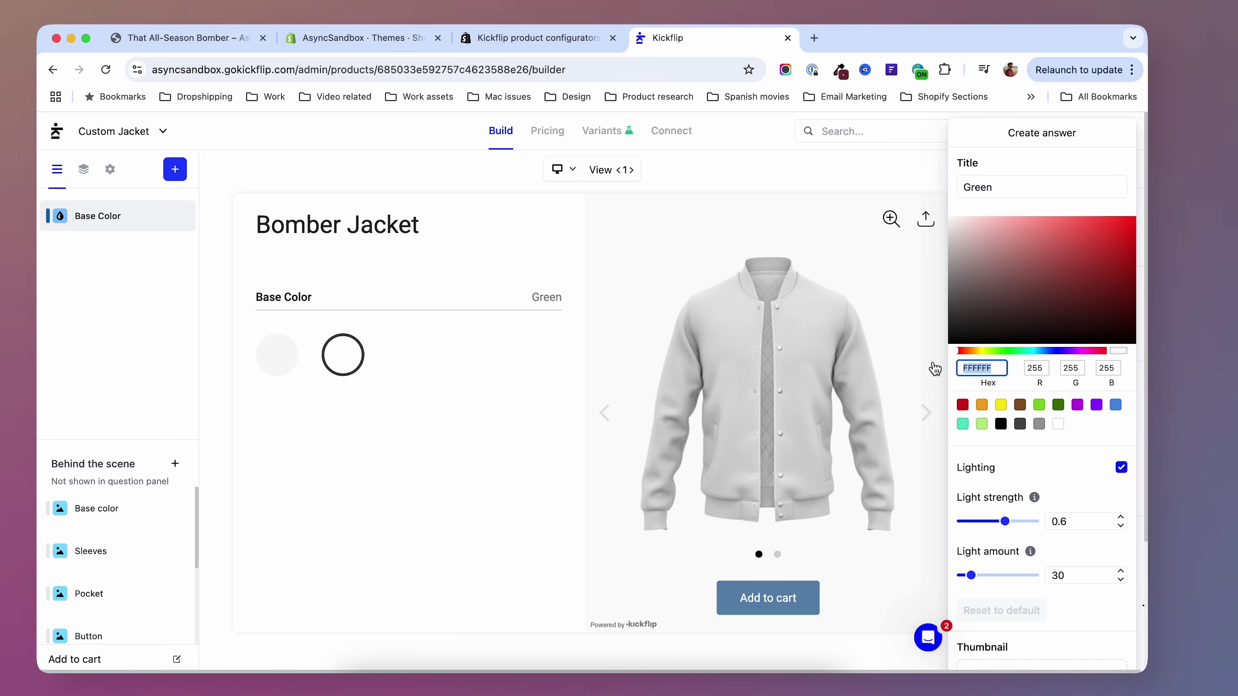
text(0B4413)
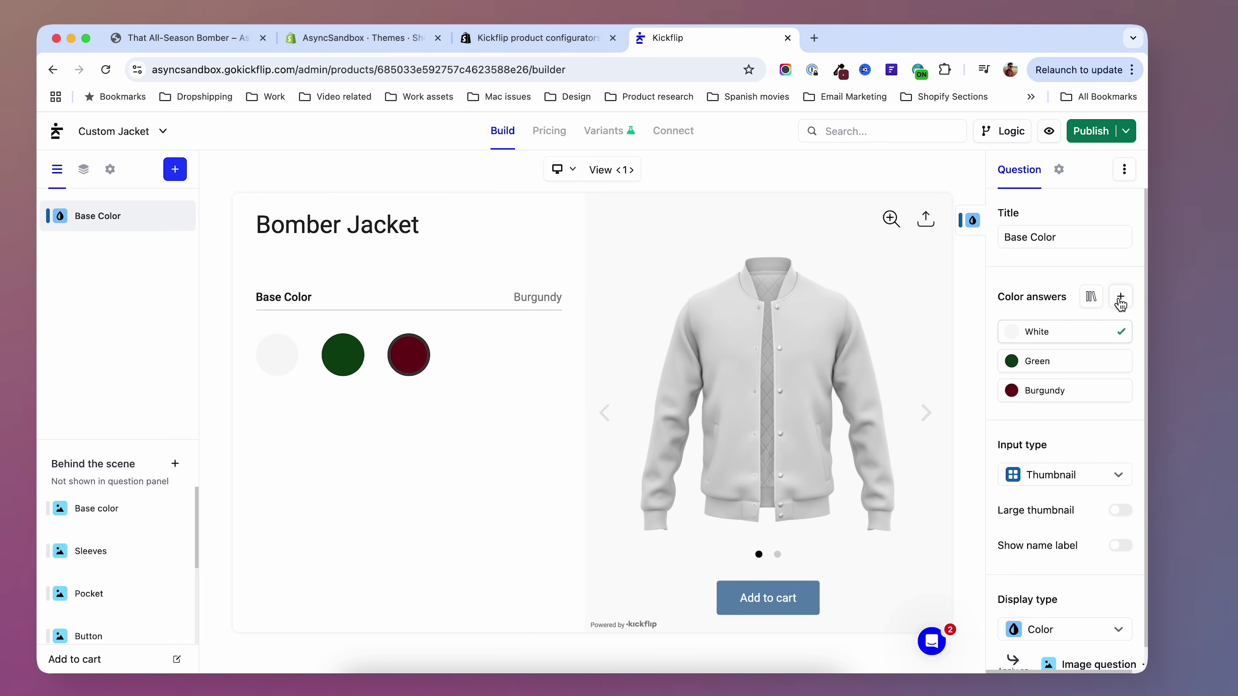
- Add a color answer titled Beige with hex DCC7B1 to the Base Color question
click(1119, 304)
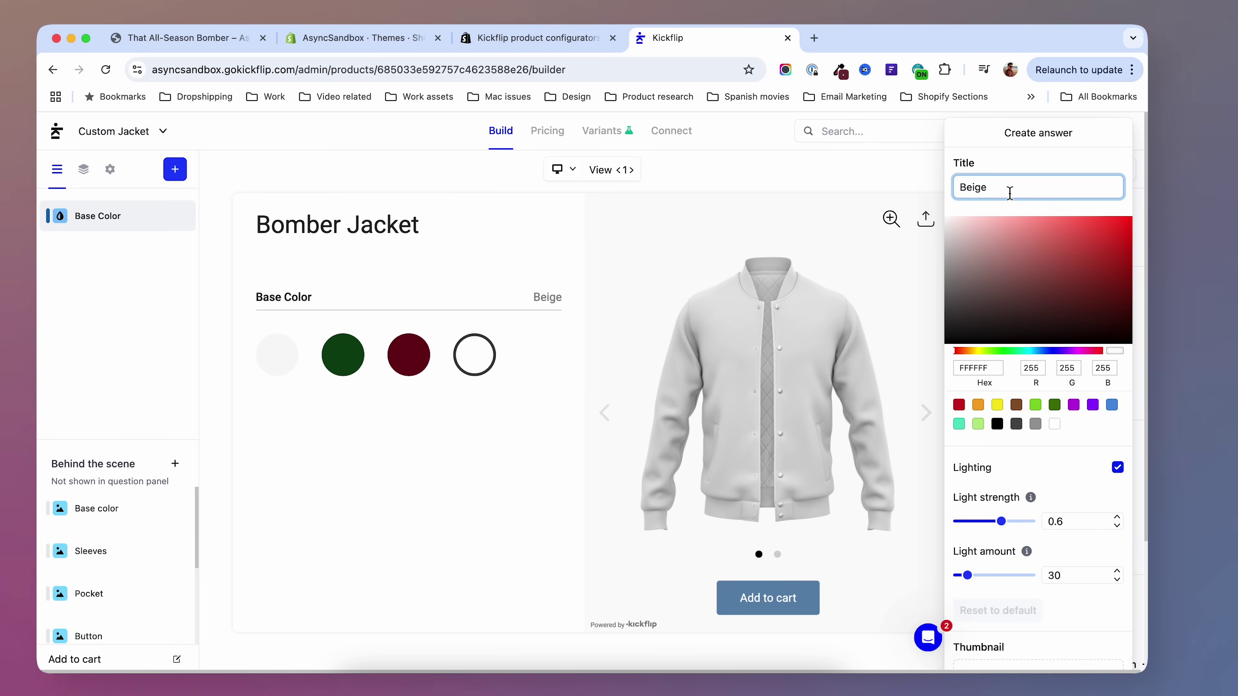
drag(994, 370, 951, 365)
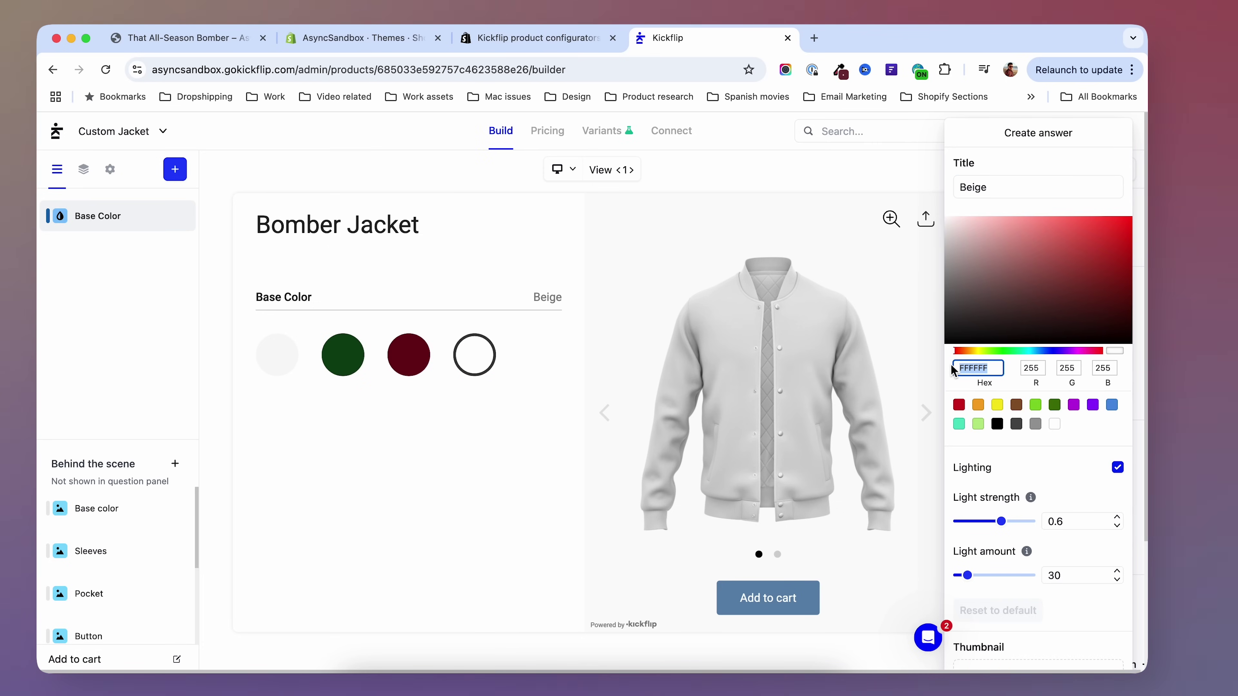
text(DCC7B1)
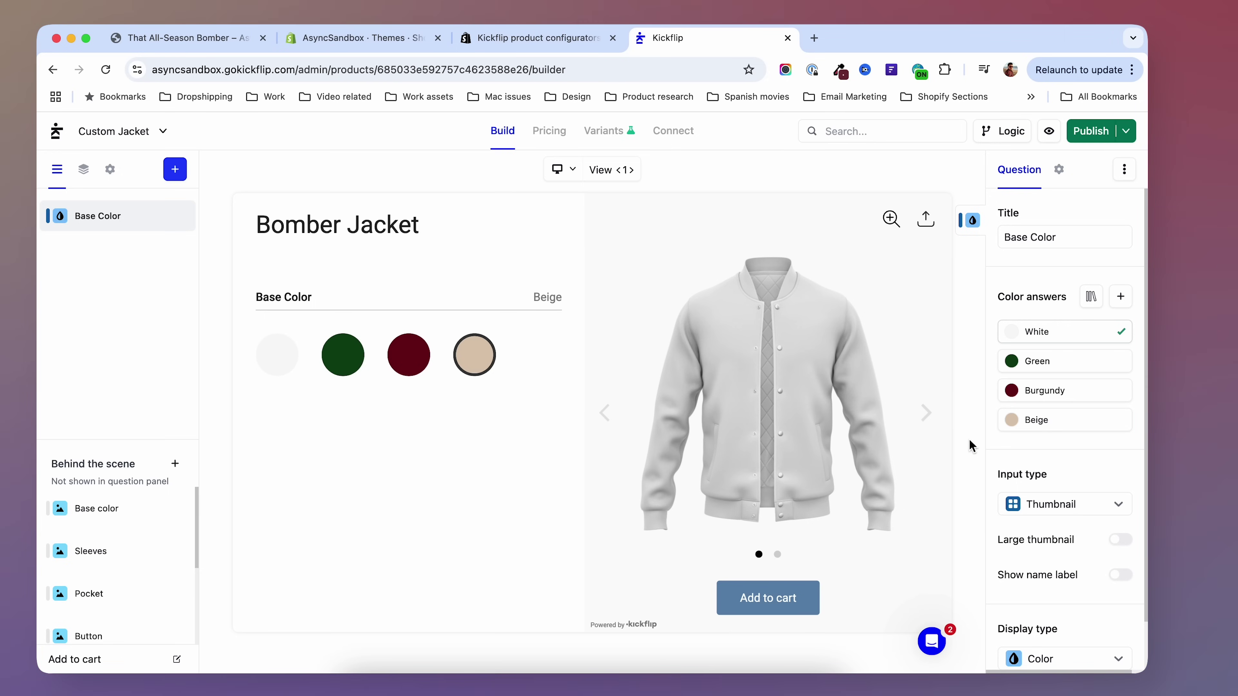
- Apply the Base Color question on the Base color image question and test Burgundy and Beige in the preview
click(409, 355)
click(475, 355)
scroll(990, 555, down, 2)
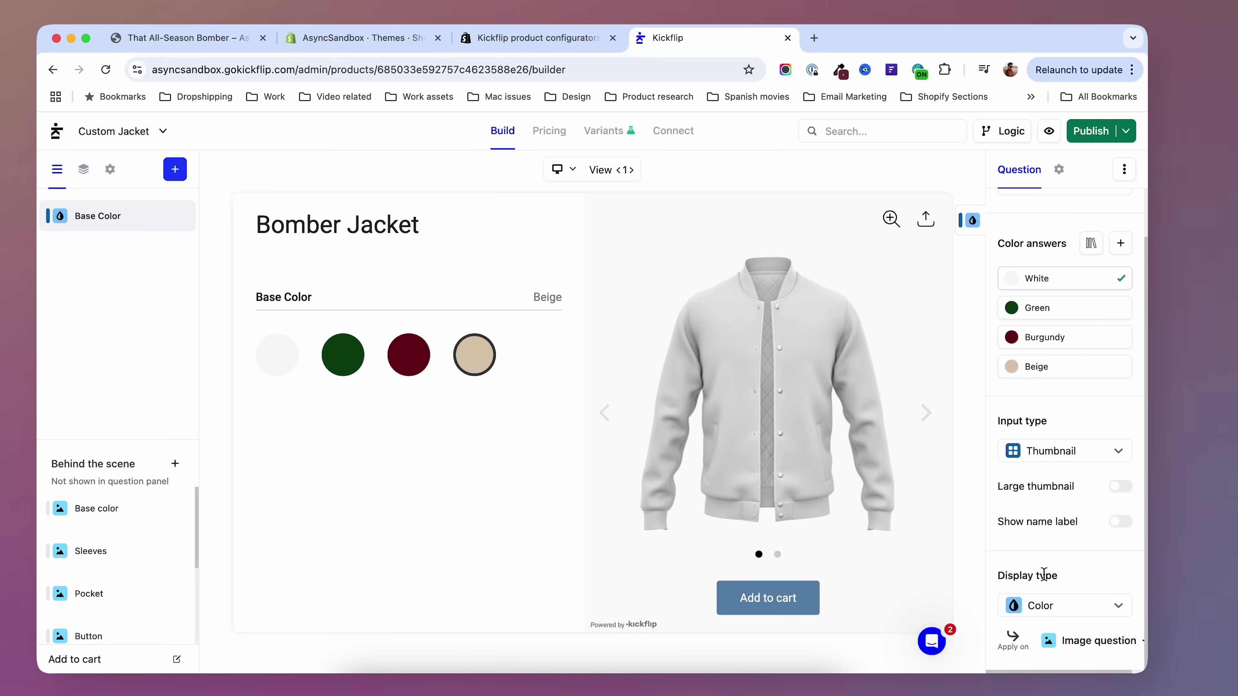
click(1085, 650)
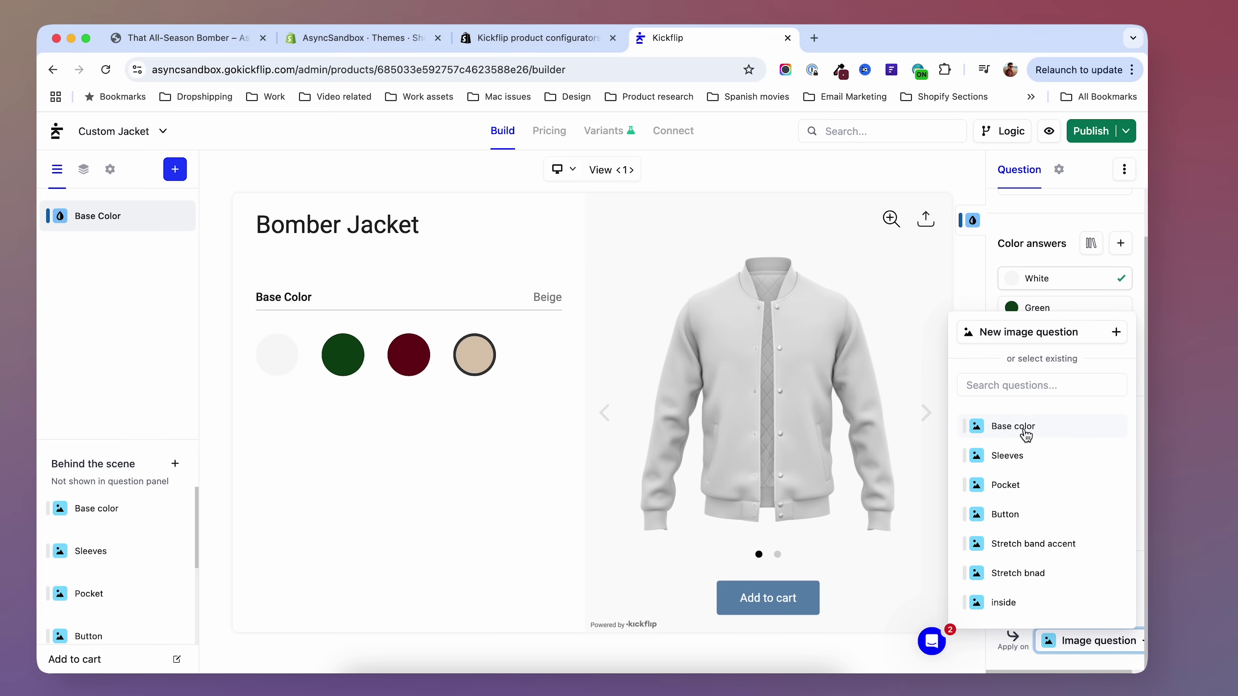
click(1004, 428)
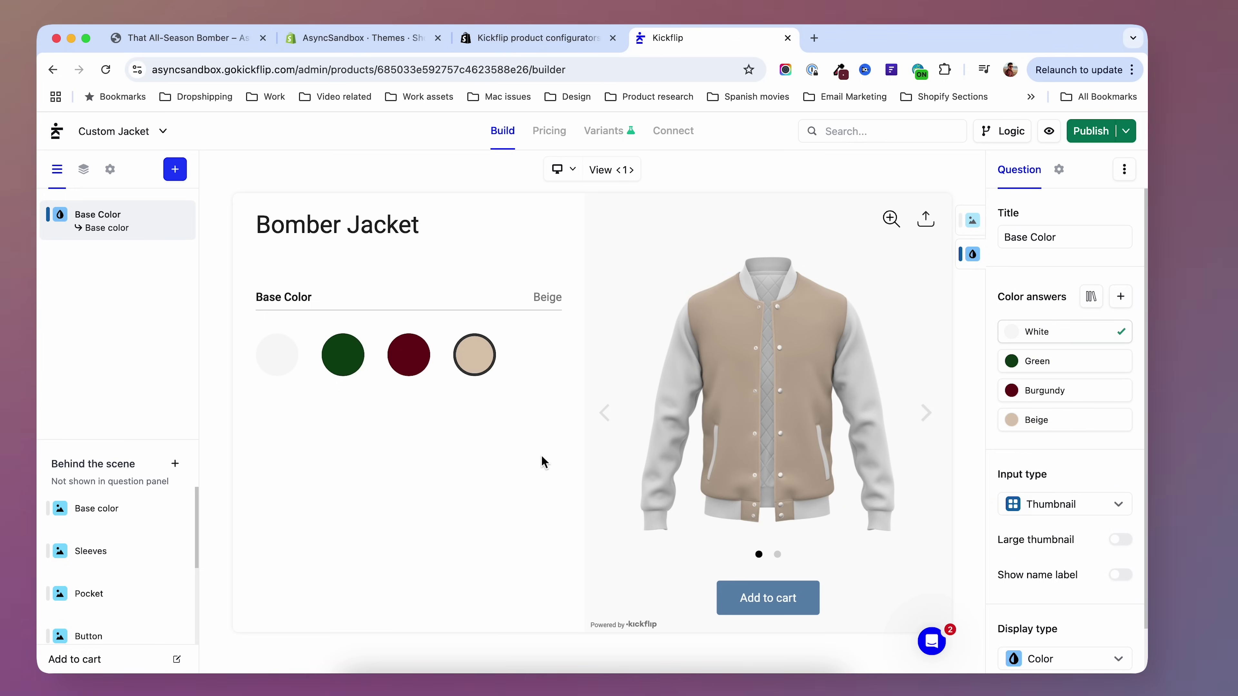
click(426, 363)
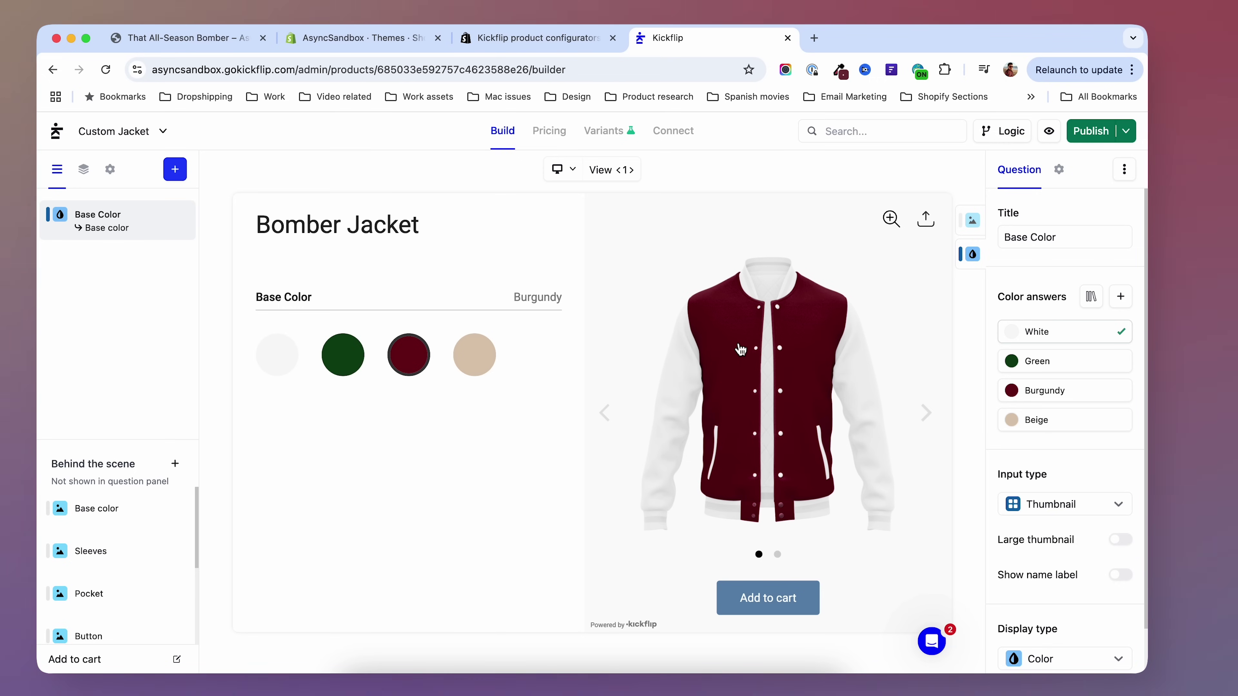
click(475, 355)
- Create a customer-facing question with Thumbnail input and Color display, and title it Sleeves Color
click(180, 177)
click(268, 225)
click(527, 429)
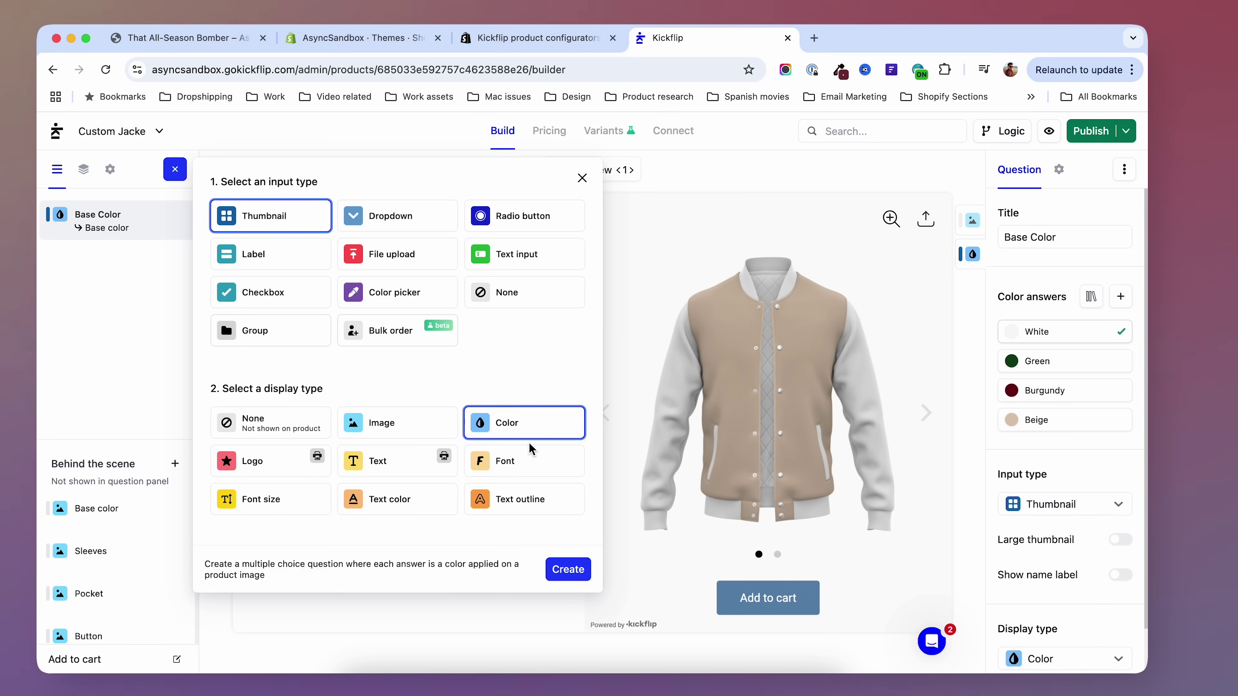
click(568, 570)
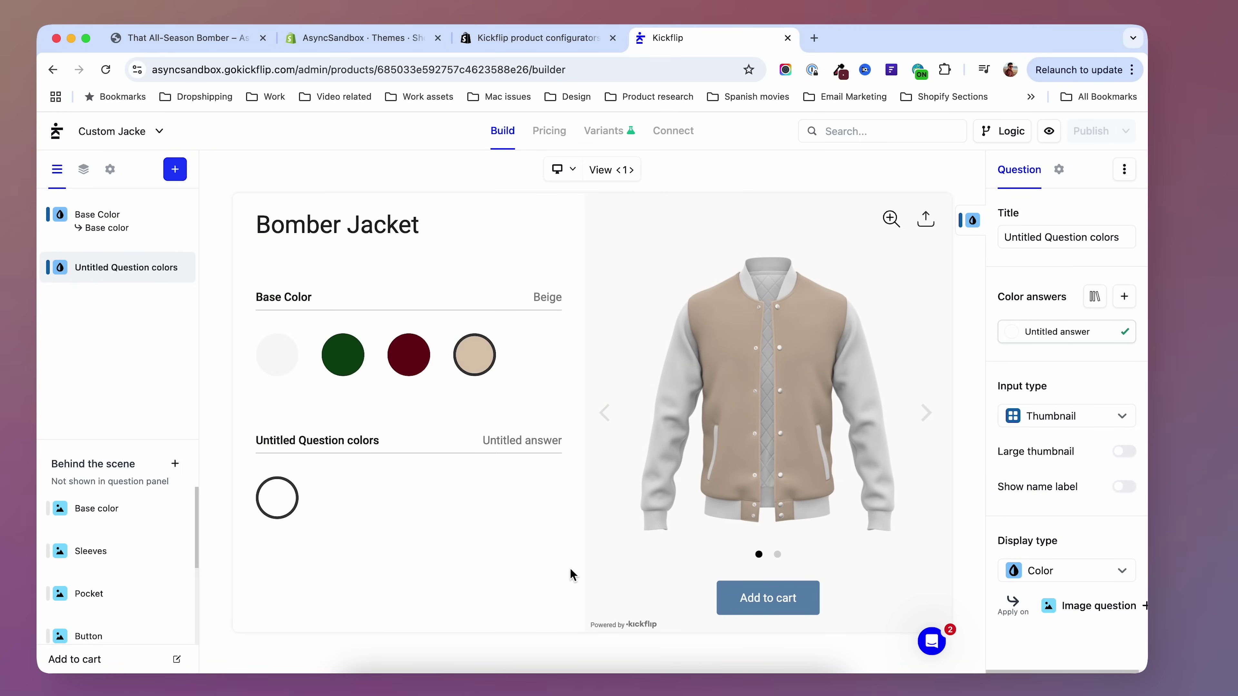
triple_click(1130, 237)
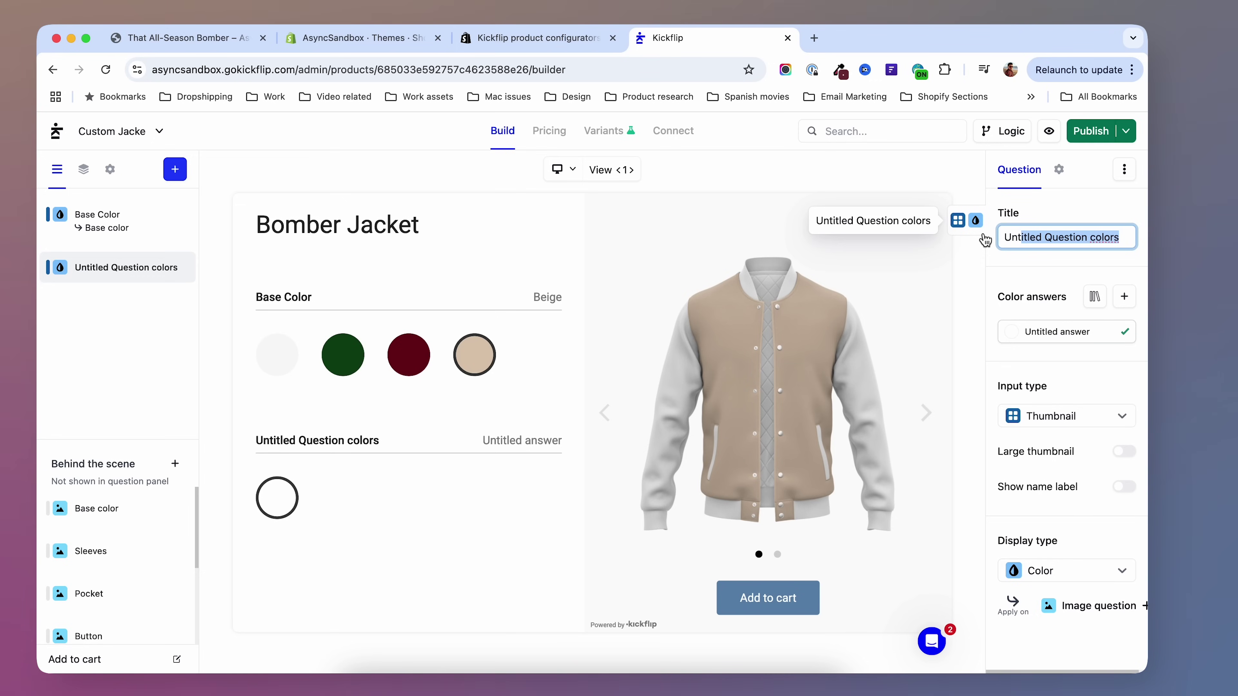
key(BackSpace)
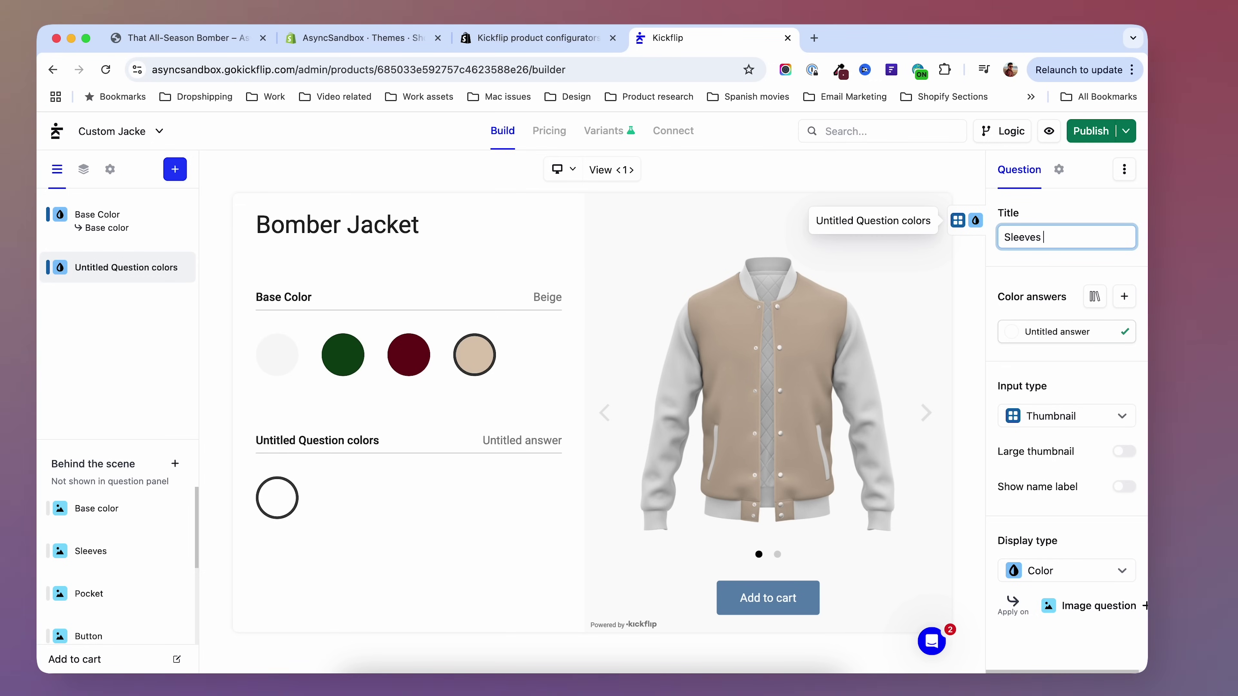
click(1014, 271)
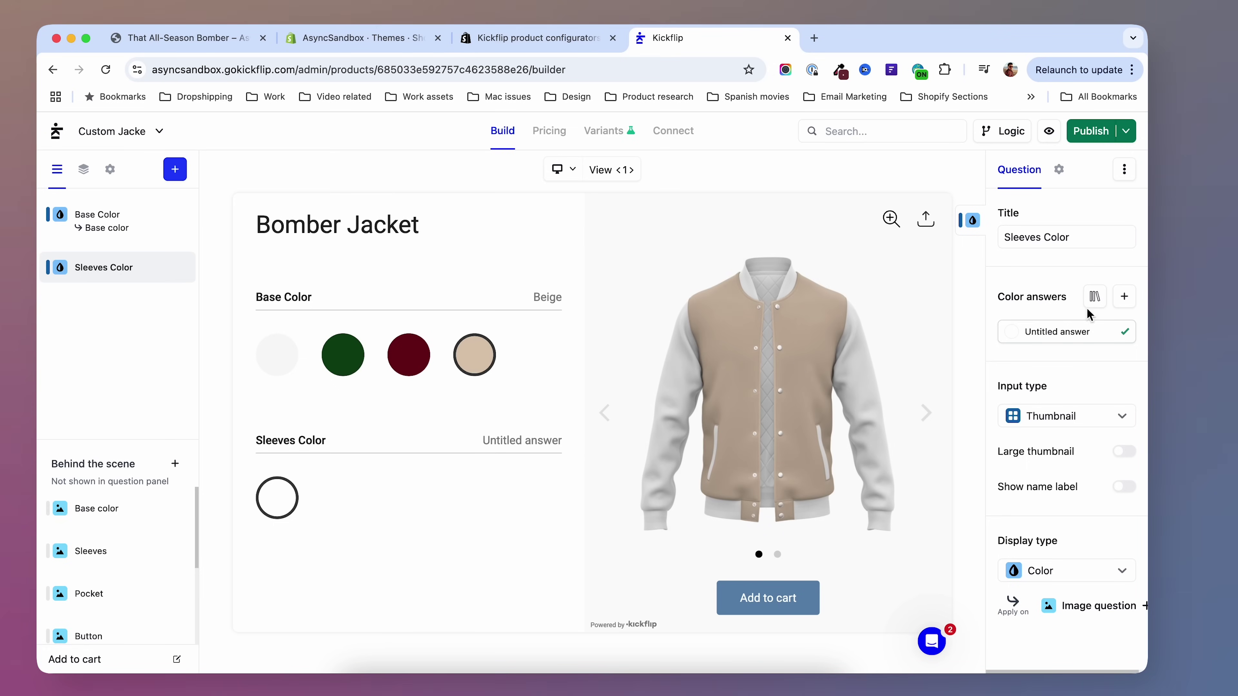
- Import the White, Green, Burgundy and Beige answers into the Sleeves Color question and delete its untitled answer
click(1095, 297)
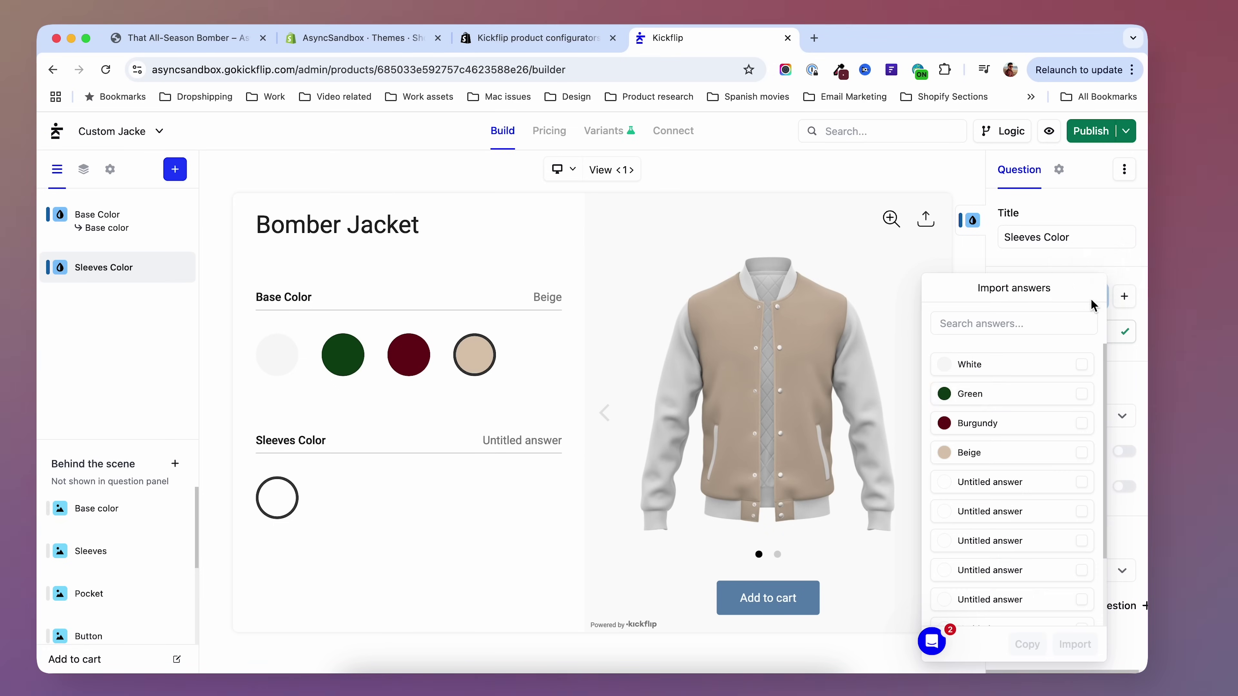
click(1082, 364)
click(1082, 394)
click(1082, 423)
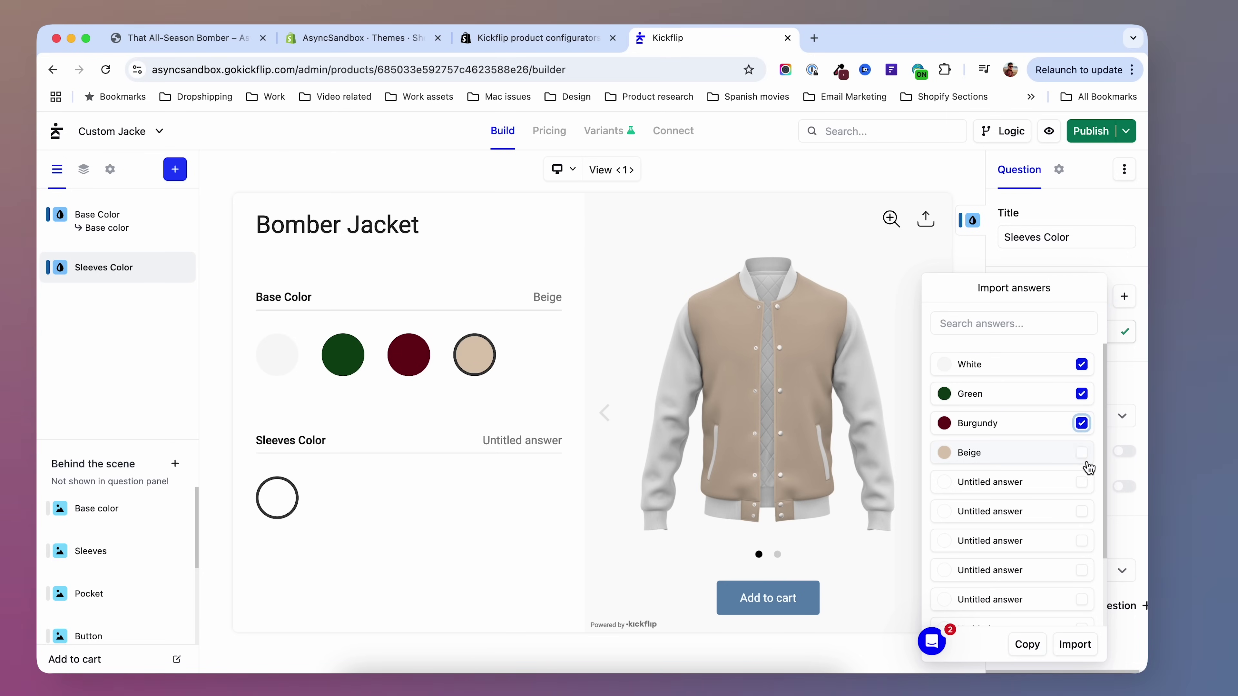
click(1082, 453)
click(1074, 644)
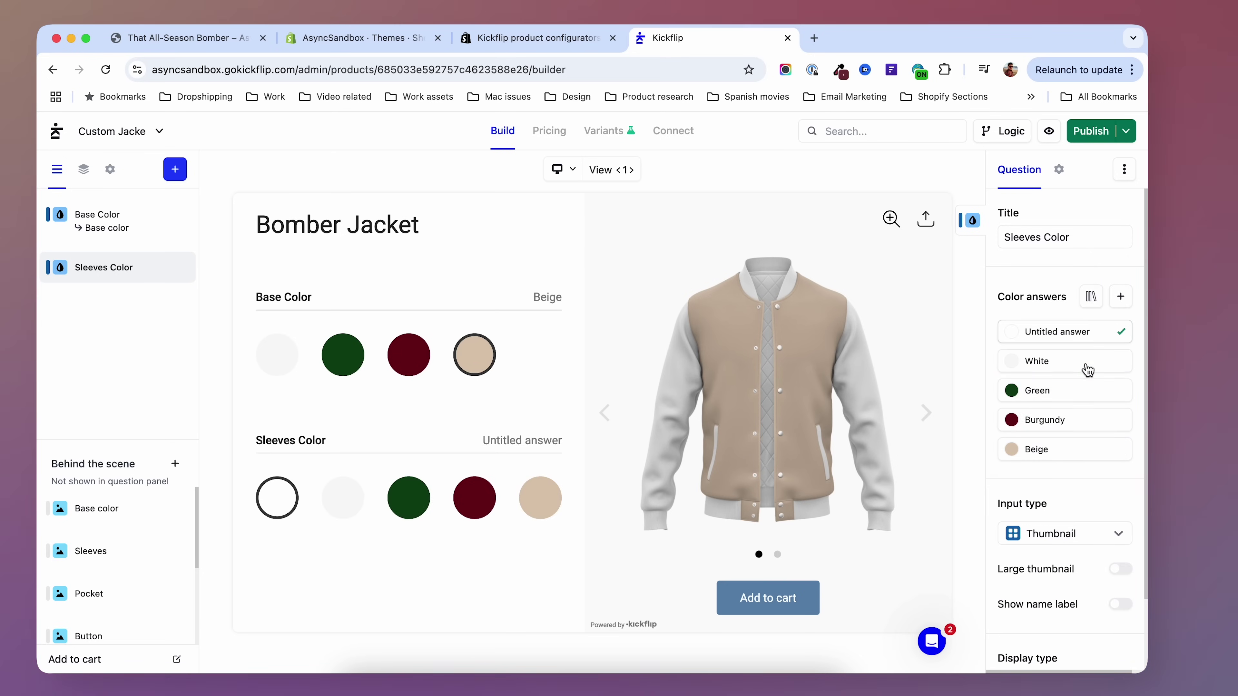
click(1106, 333)
click(1036, 384)
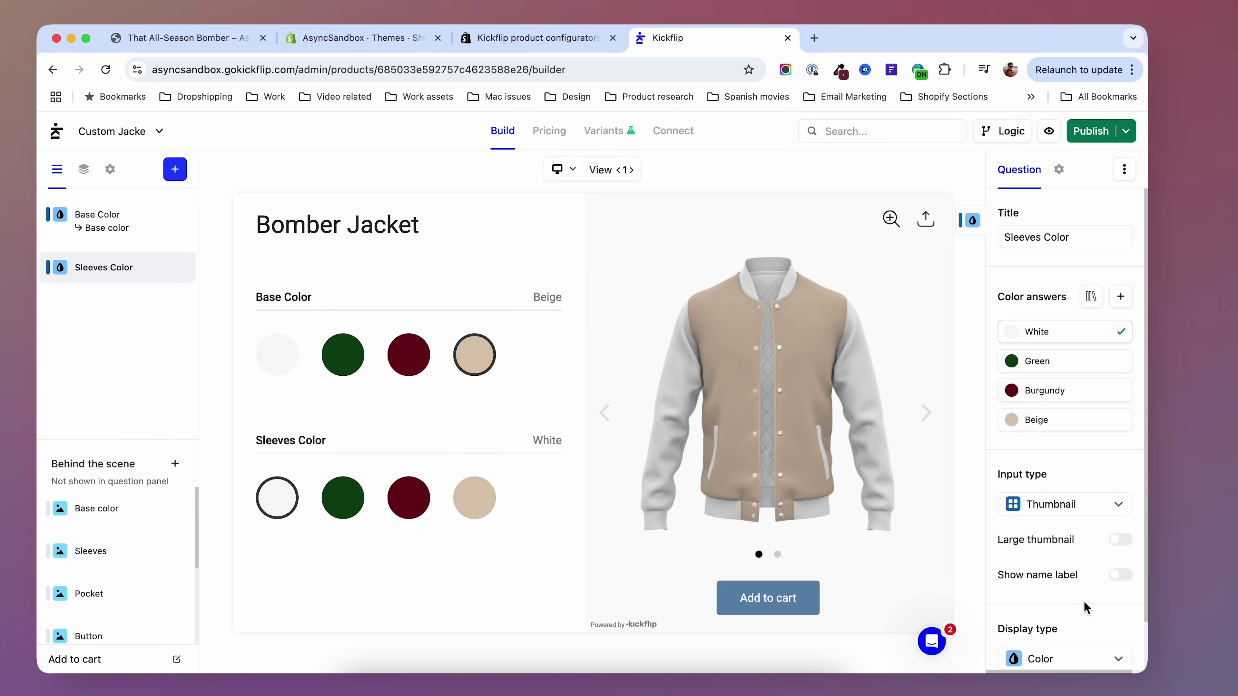
- Apply the Sleeves Color question on the Sleeves image question and test Burgundy sleeves with different base colors in the preview
scroll(1076, 646, down, 2)
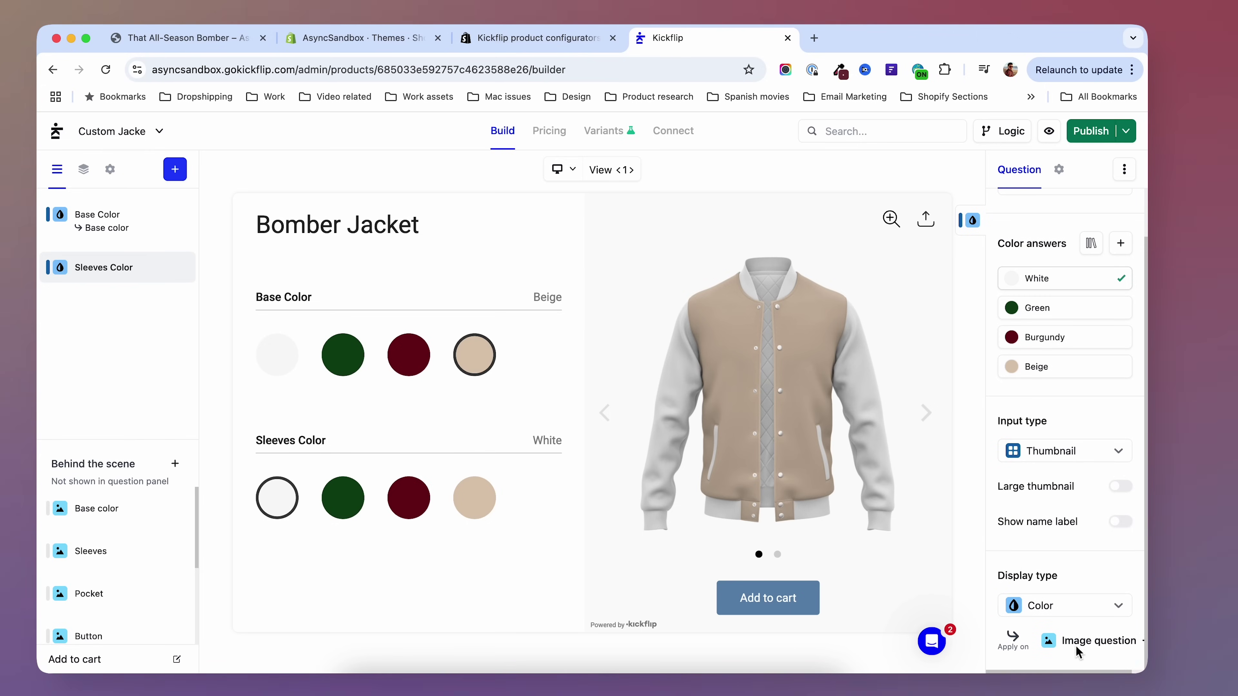
click(1098, 644)
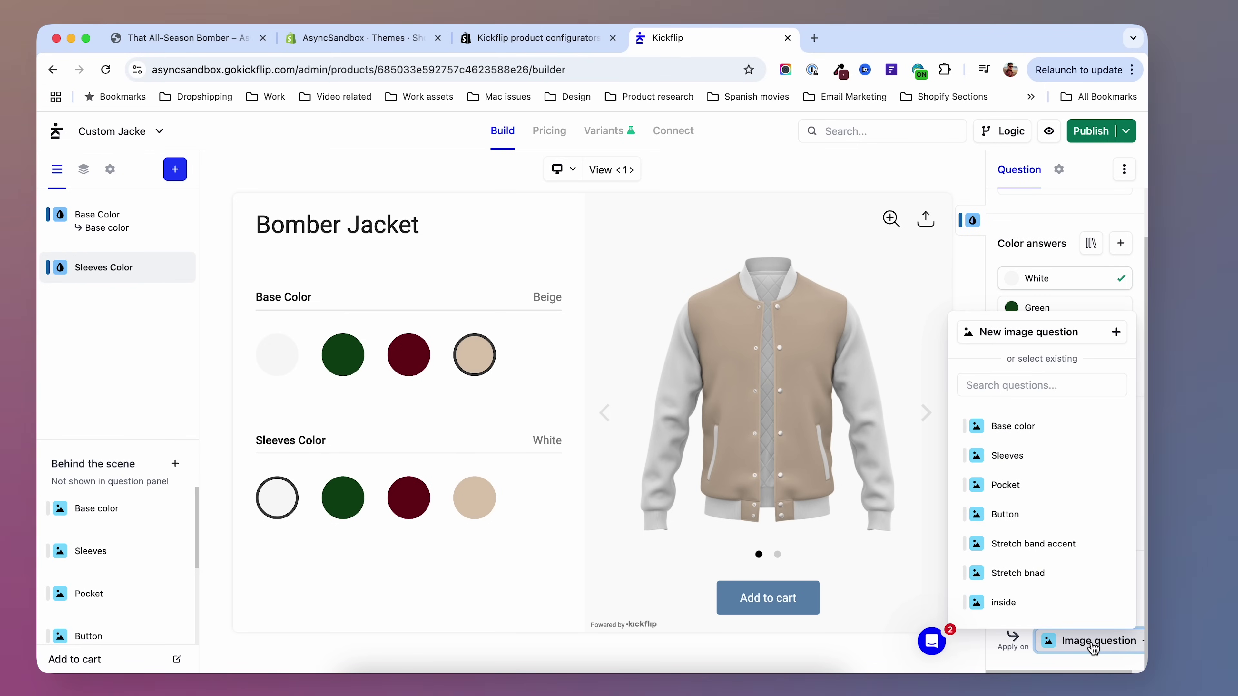
click(1007, 455)
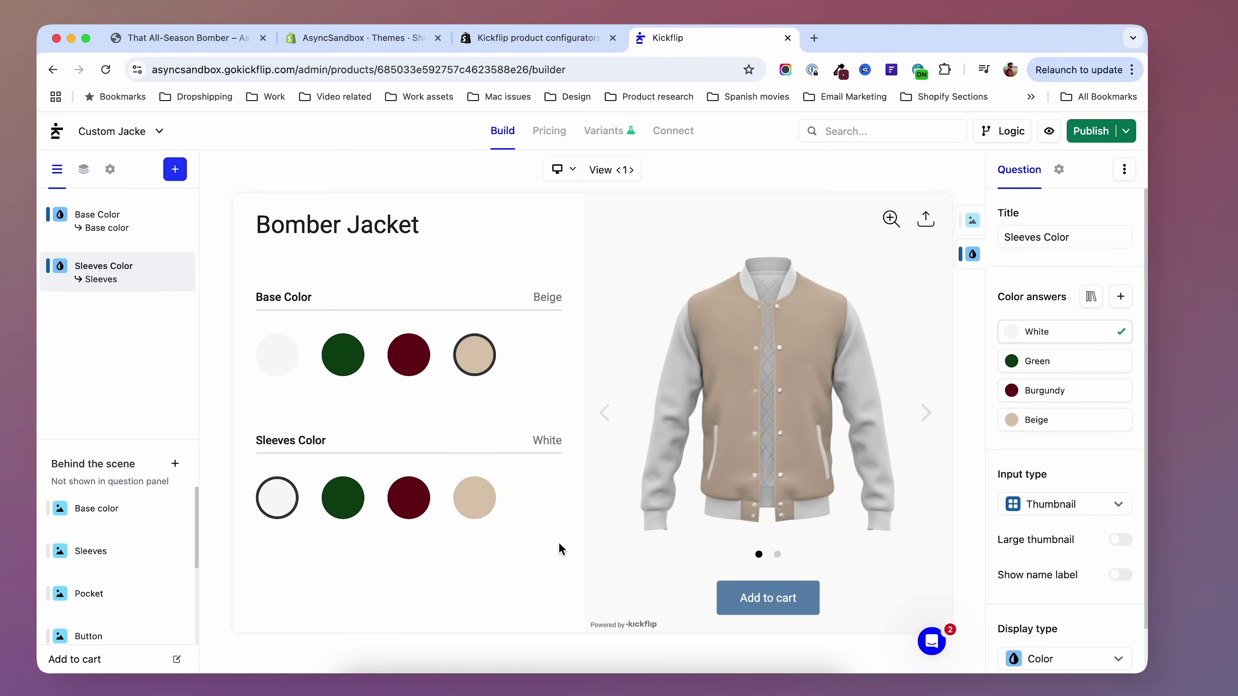
click(409, 498)
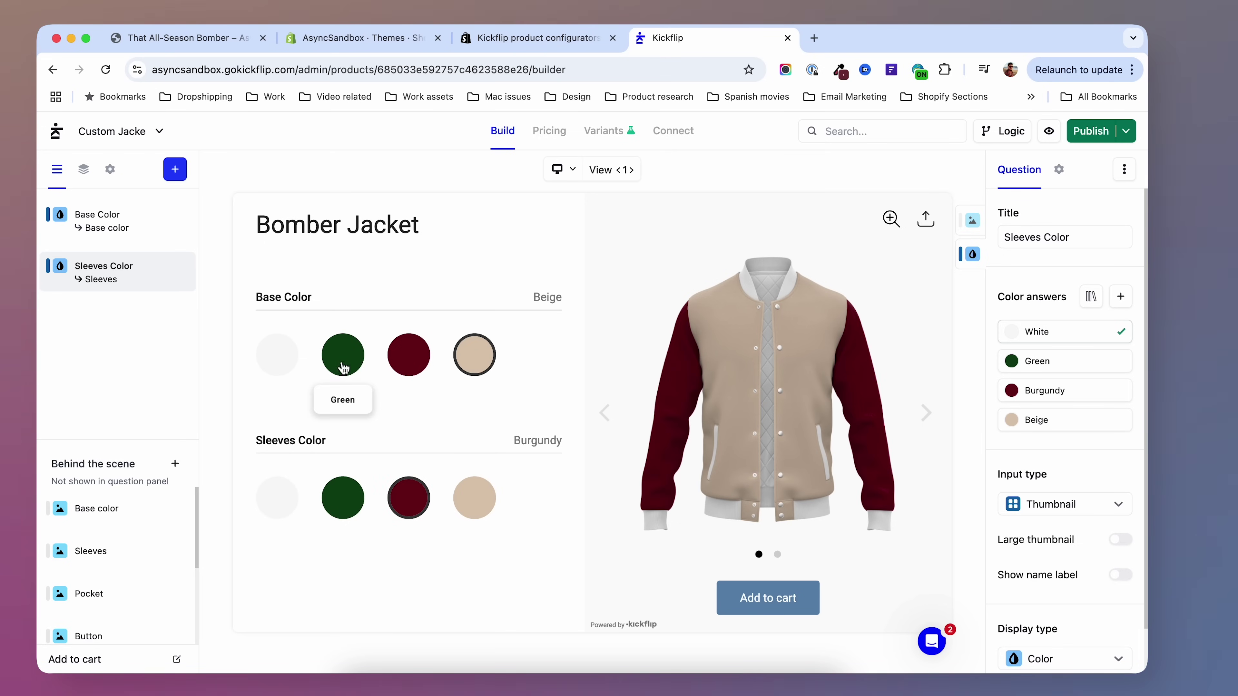
click(408, 367)
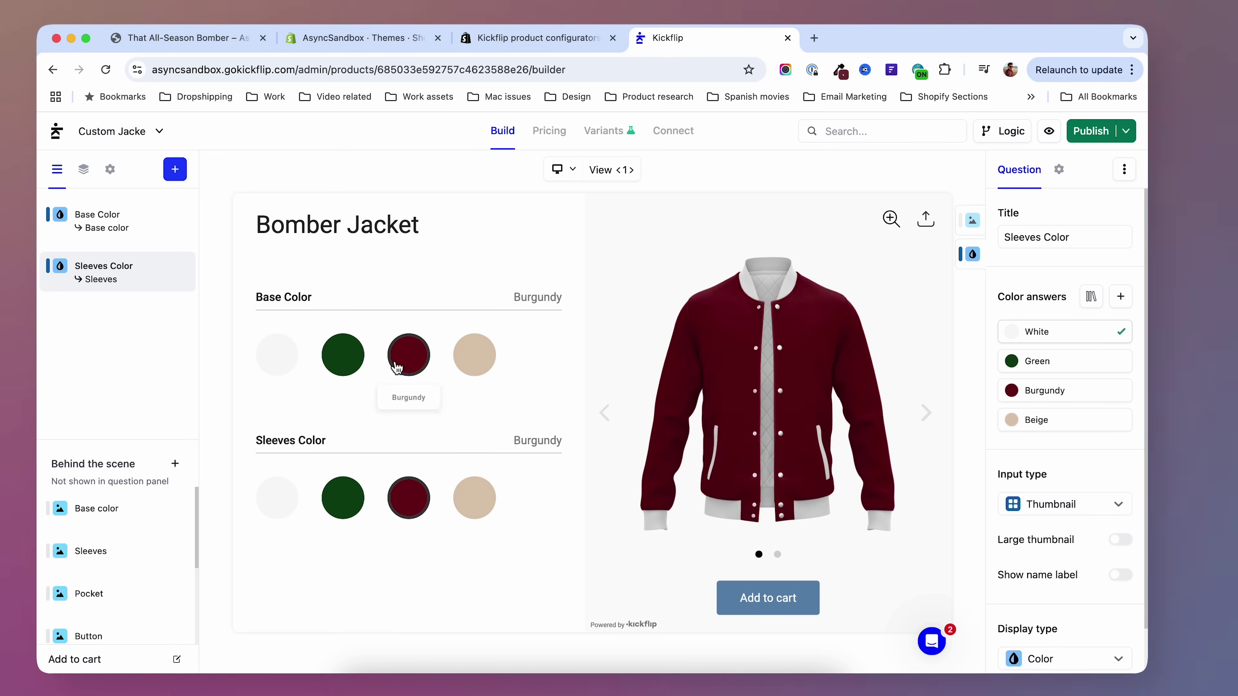
click(287, 362)
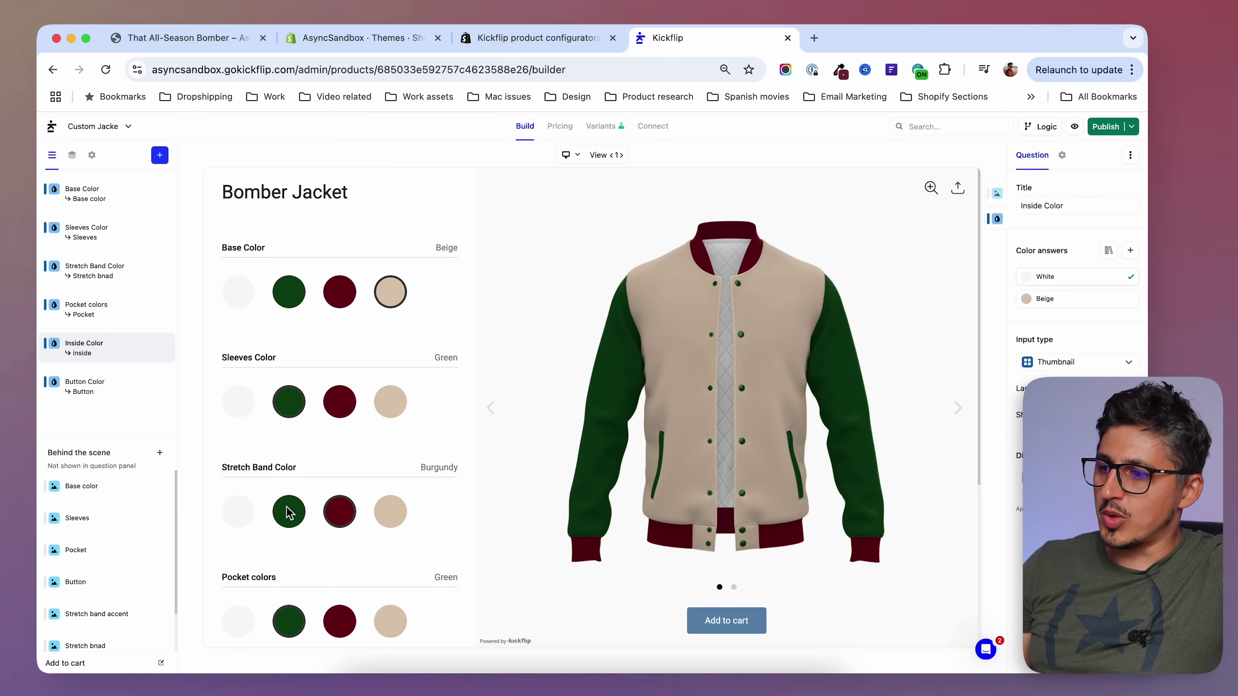
- Test the jacket preview with a Beige base, Burgundy sleeves and a Green stretch band
scroll(289, 512, down, 5)
scroll(318, 561, up, 5)
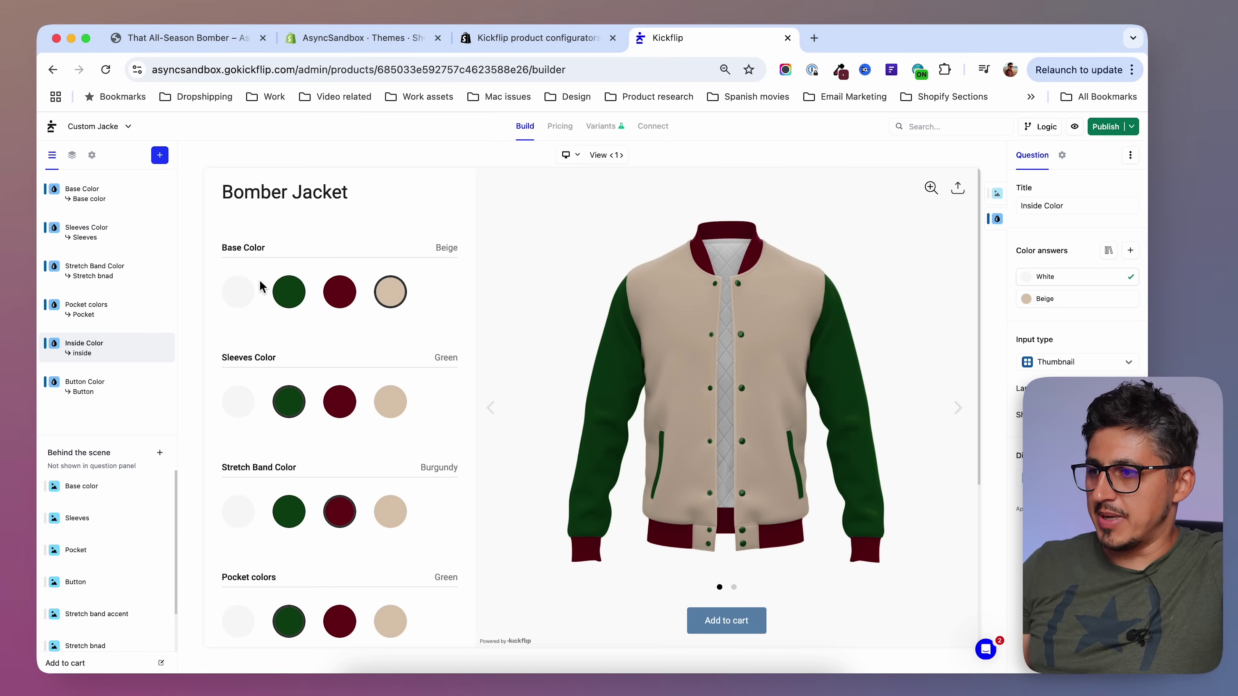
click(238, 292)
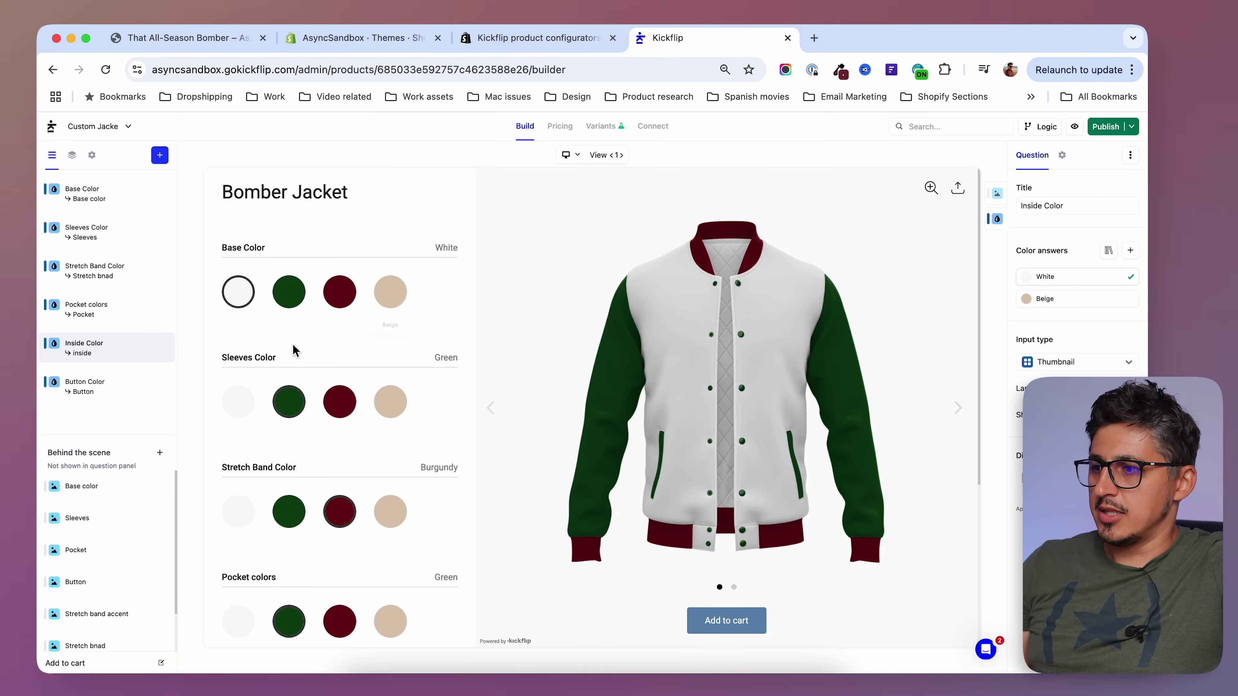
click(389, 295)
click(340, 402)
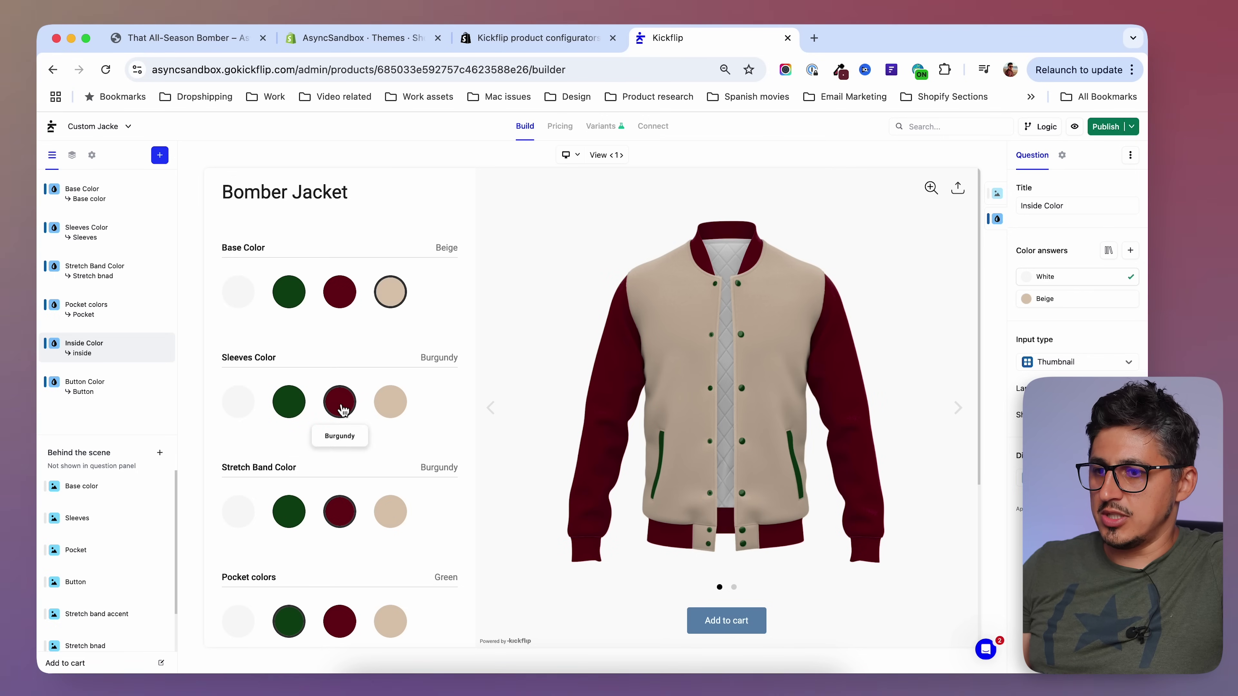
scroll(289, 482, down, 1)
click(289, 483)
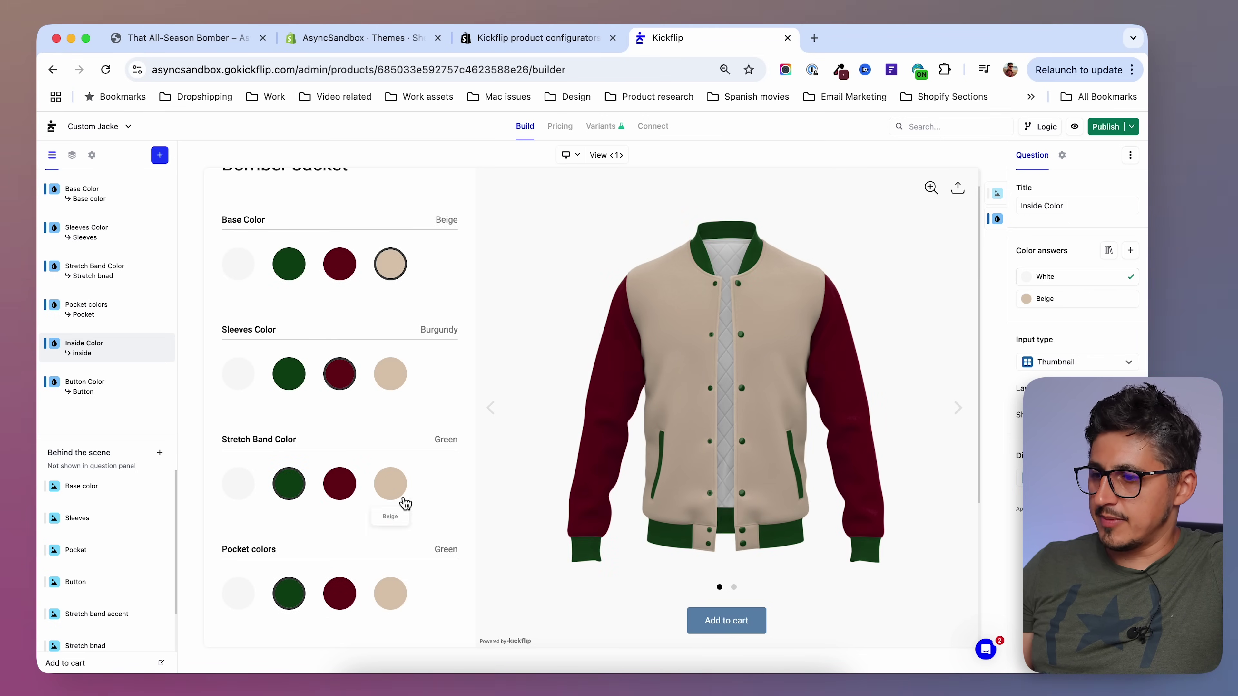
- Test Beige pockets, a Beige inside and Silver buttons in the jacket preview, and review all the color questions
scroll(357, 550, down, 3)
scroll(357, 549, up, 1)
click(390, 516)
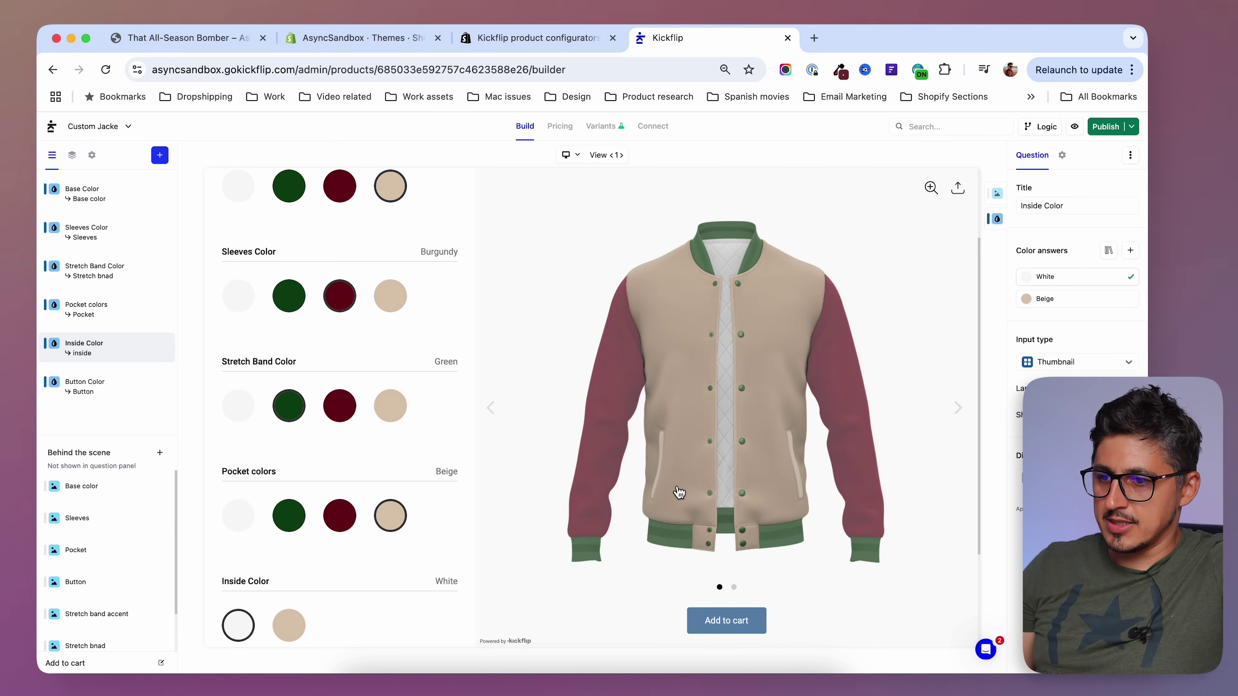
scroll(307, 602, down, 2)
click(289, 518)
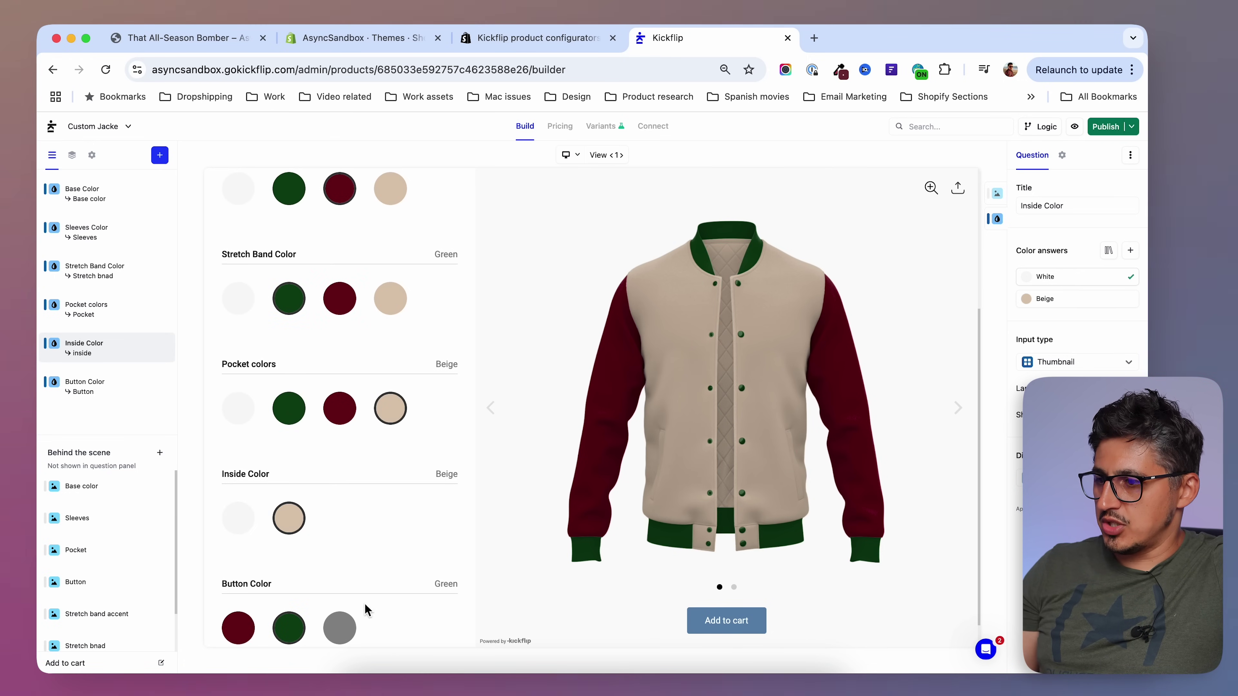
scroll(380, 598, down, 2)
click(340, 596)
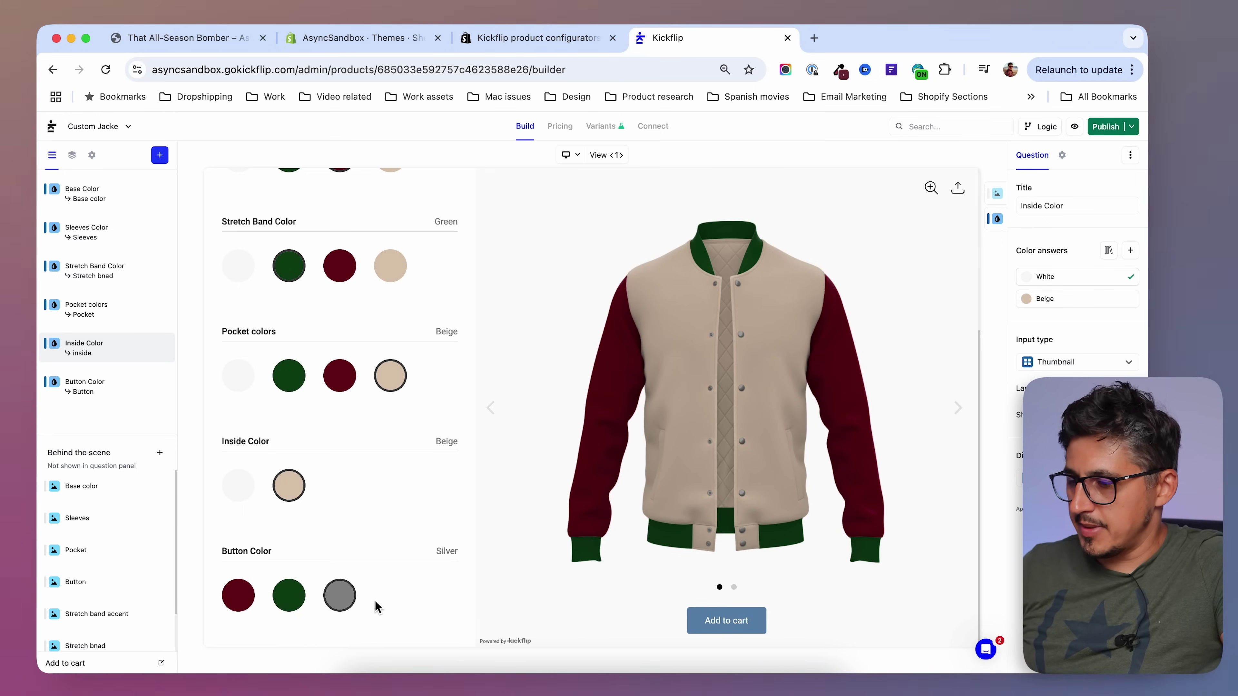
scroll(375, 603, up, 5)
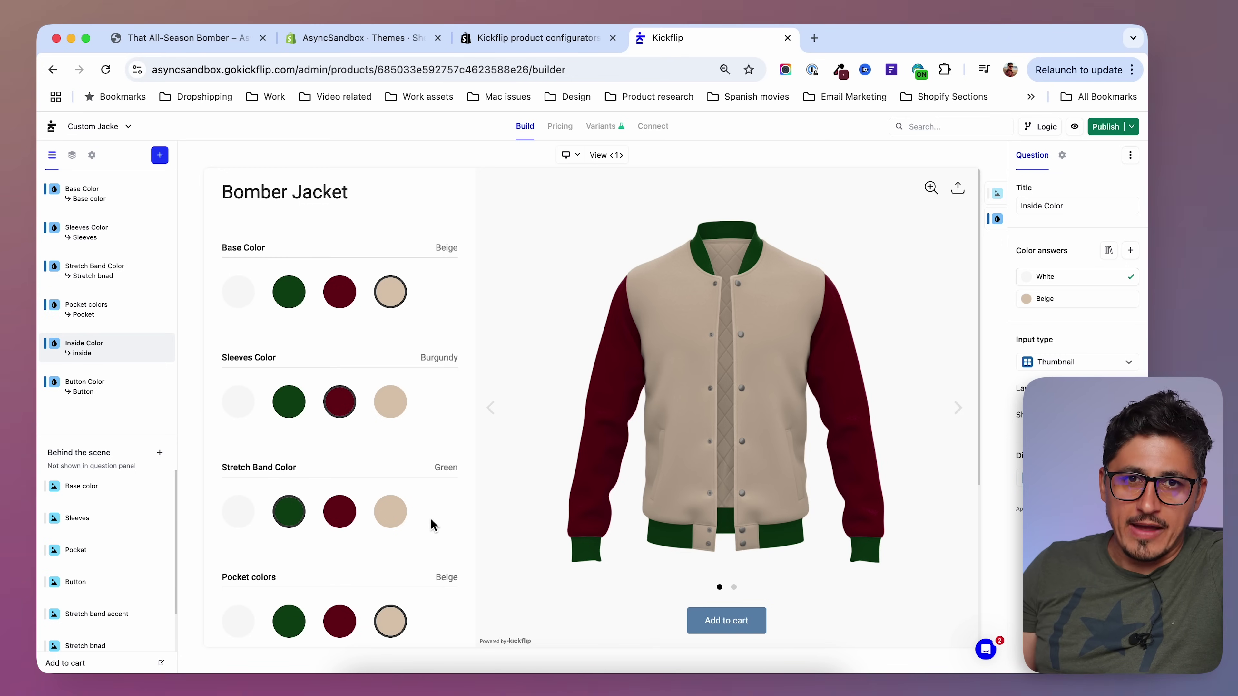
scroll(431, 525, down, 5)
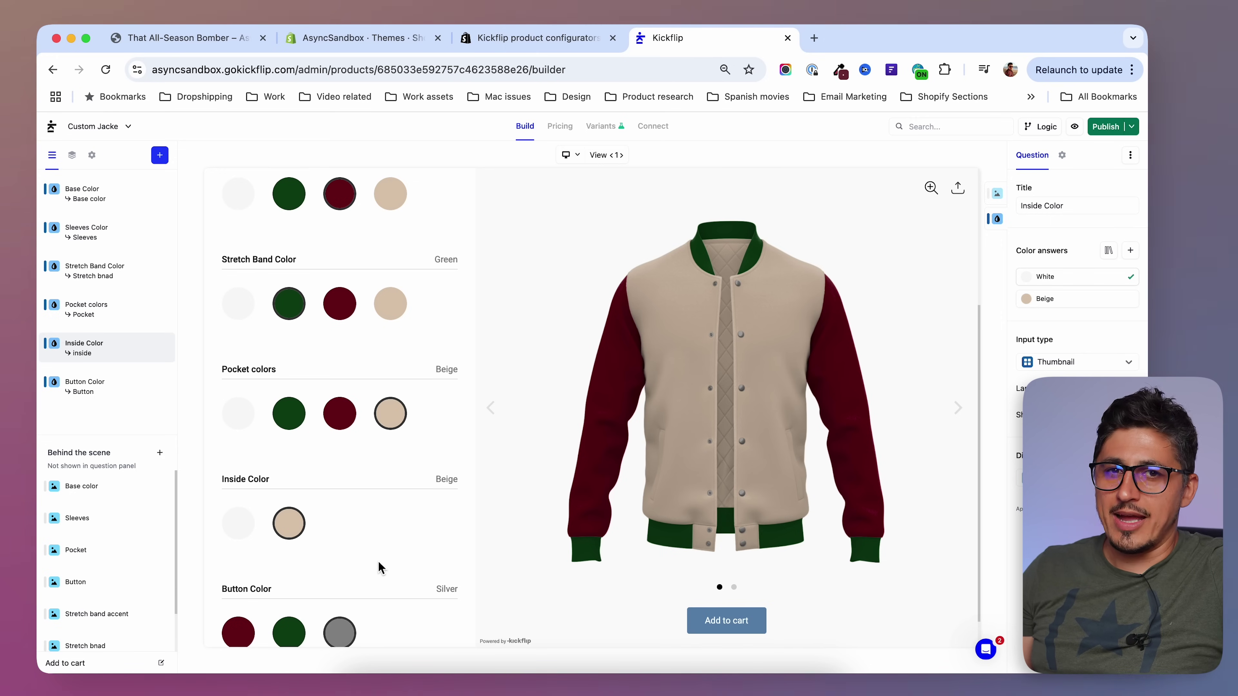
scroll(378, 566, down, 1)
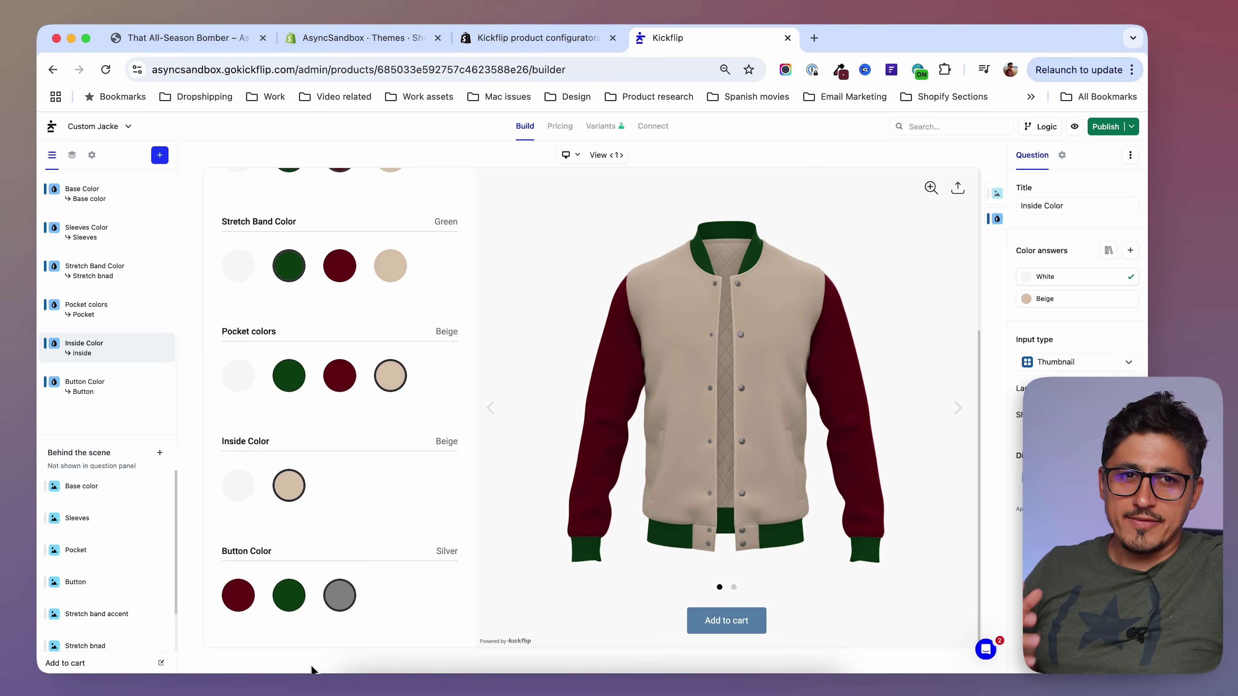
- Switch to Finder's Buttons folder, preview green.png, and return to the Kickflip builder
click(356, 680)
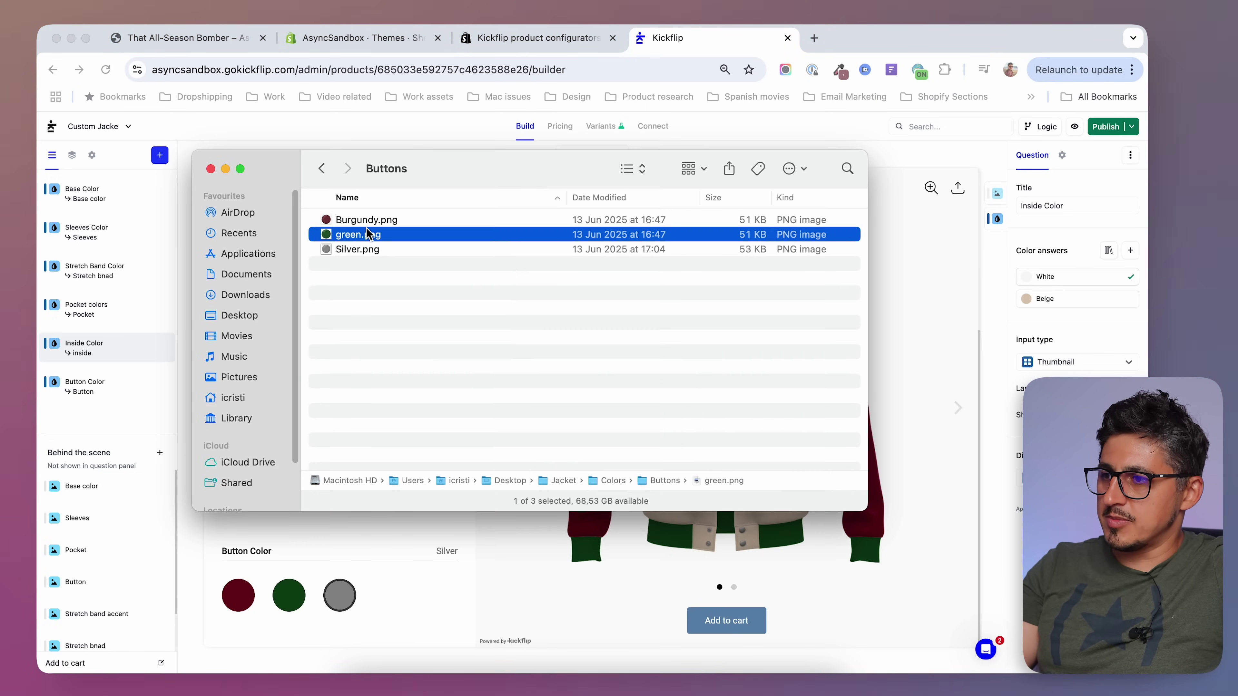
key(space)
key(space)
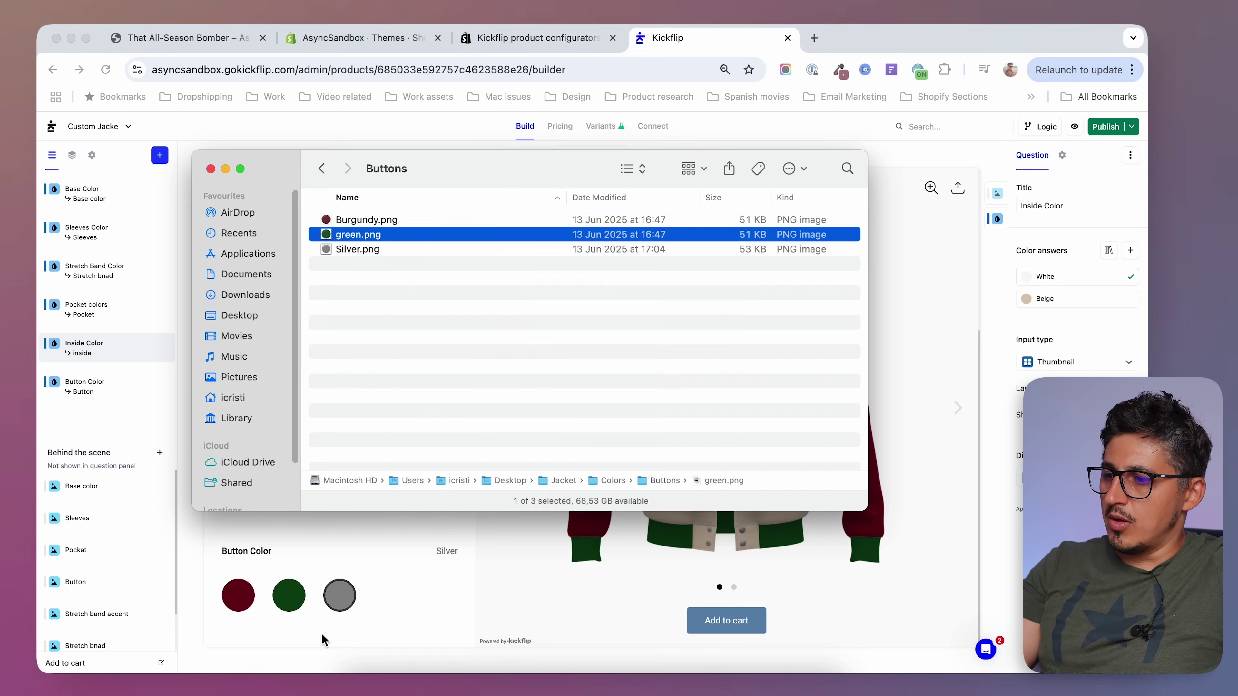
click(325, 647)
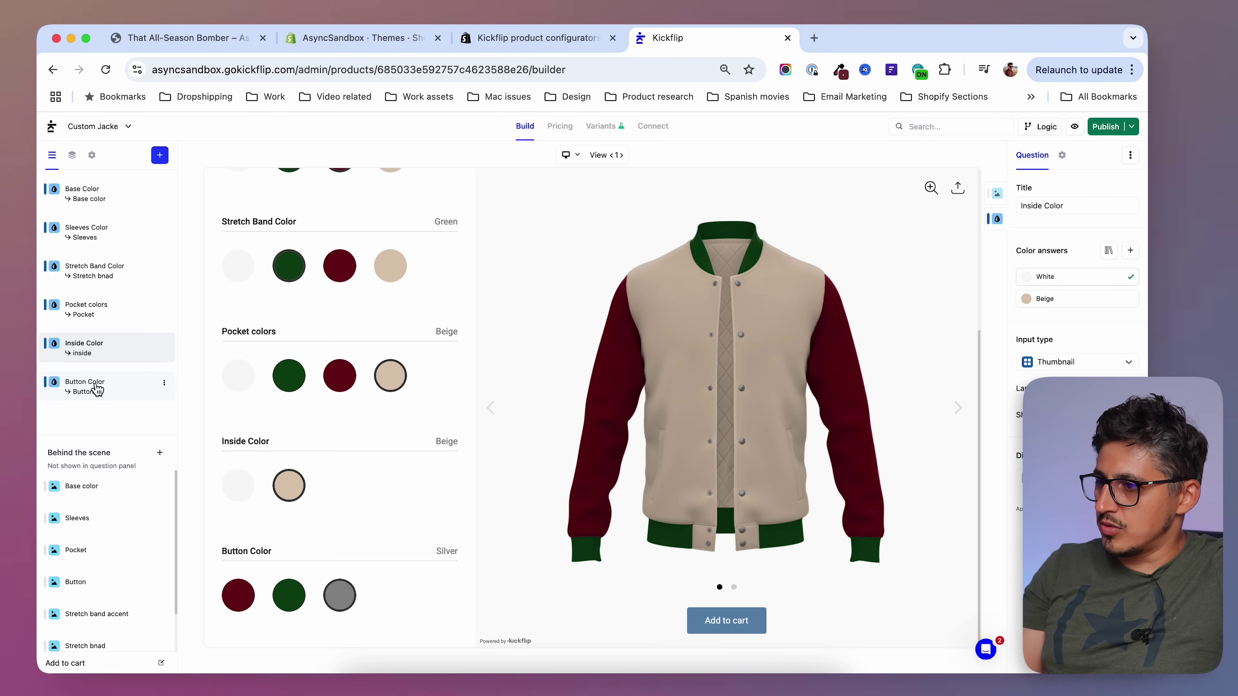
- Try Burgundy.png from the Buttons folder as the thumbnail of the Button Color question's Burgundy answer, and remove that thumbnail again
click(86, 390)
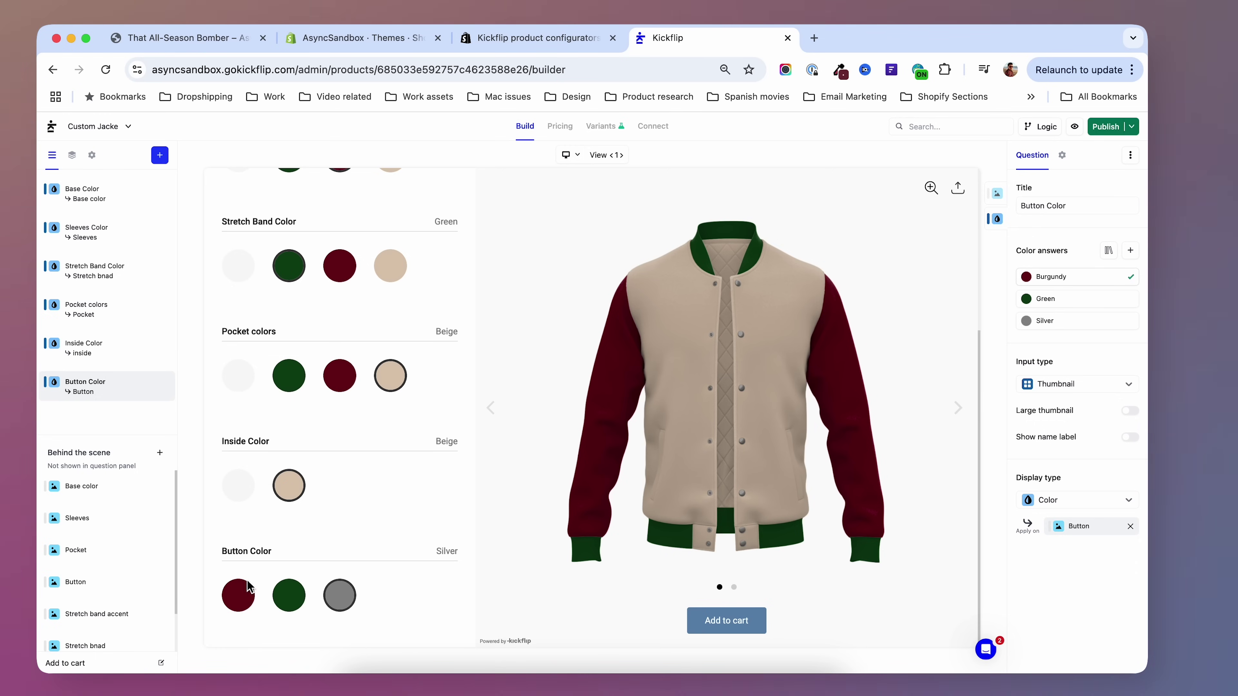
click(1058, 277)
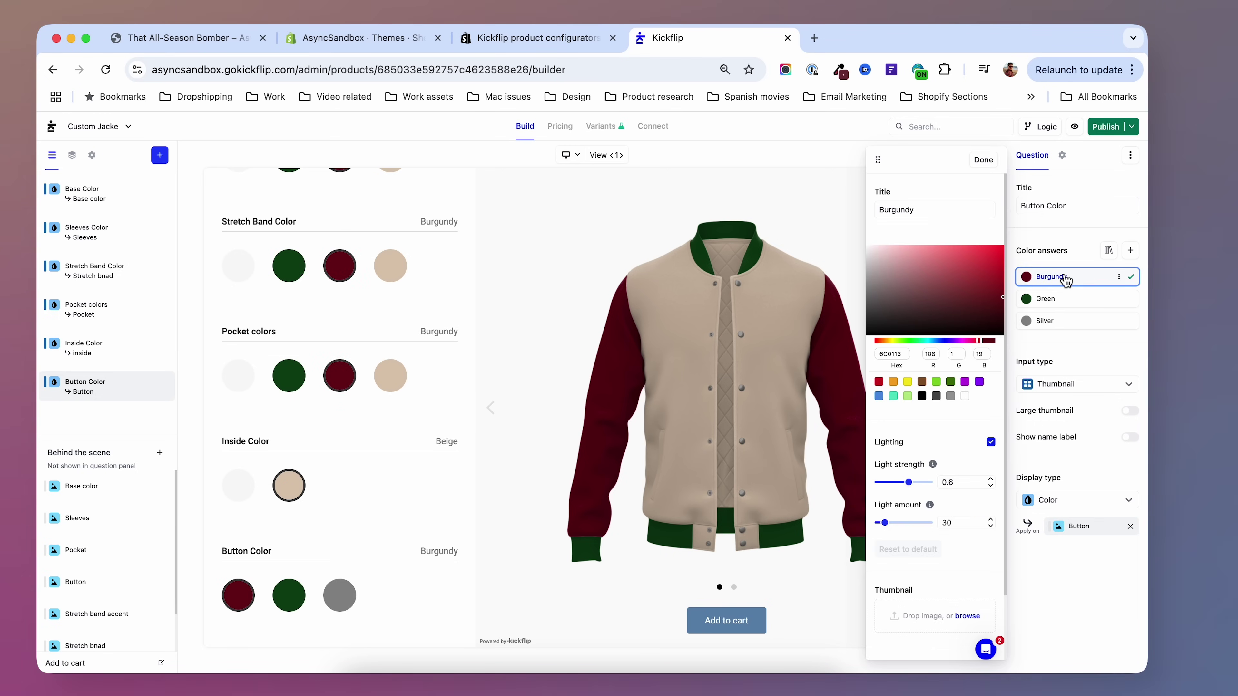
click(925, 623)
click(634, 106)
click(630, 123)
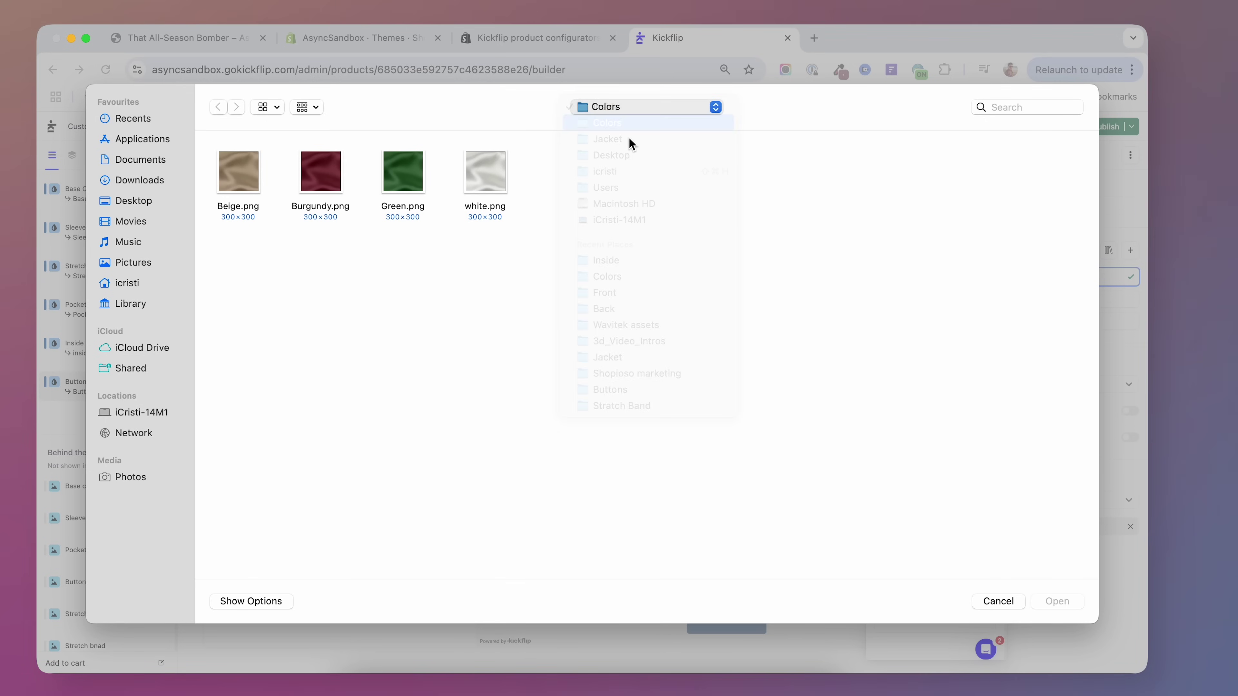
double_click(260, 183)
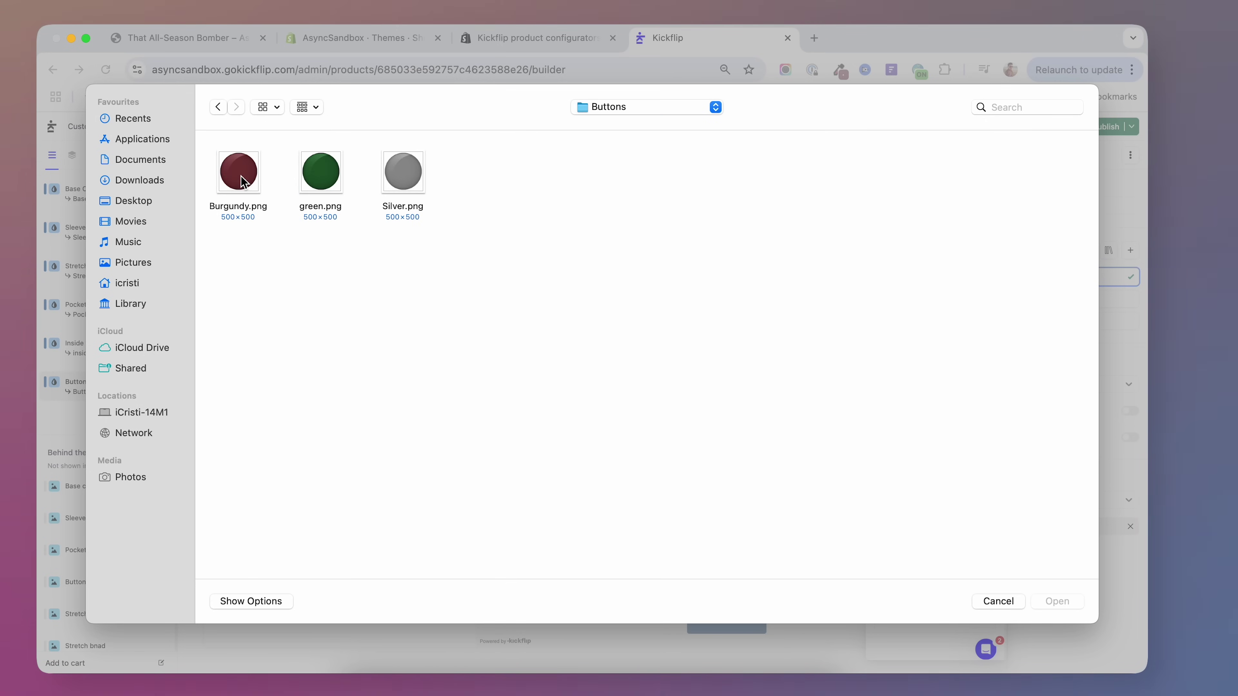
click(242, 183)
click(1054, 601)
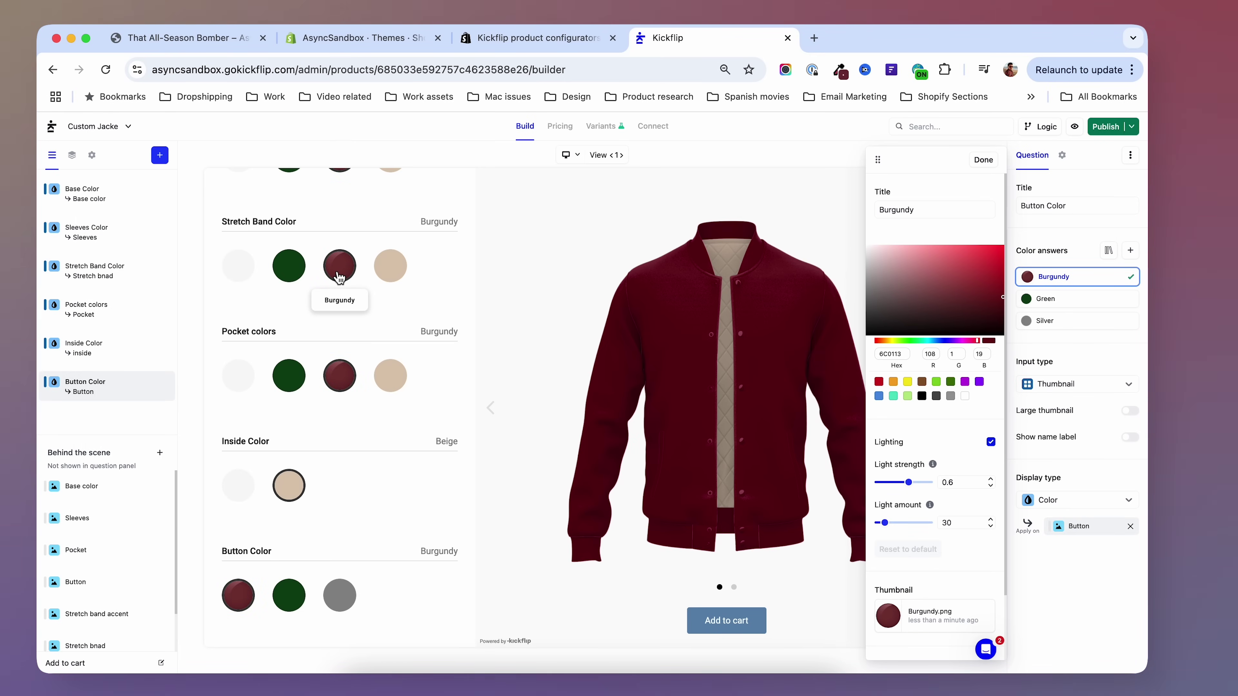
click(981, 616)
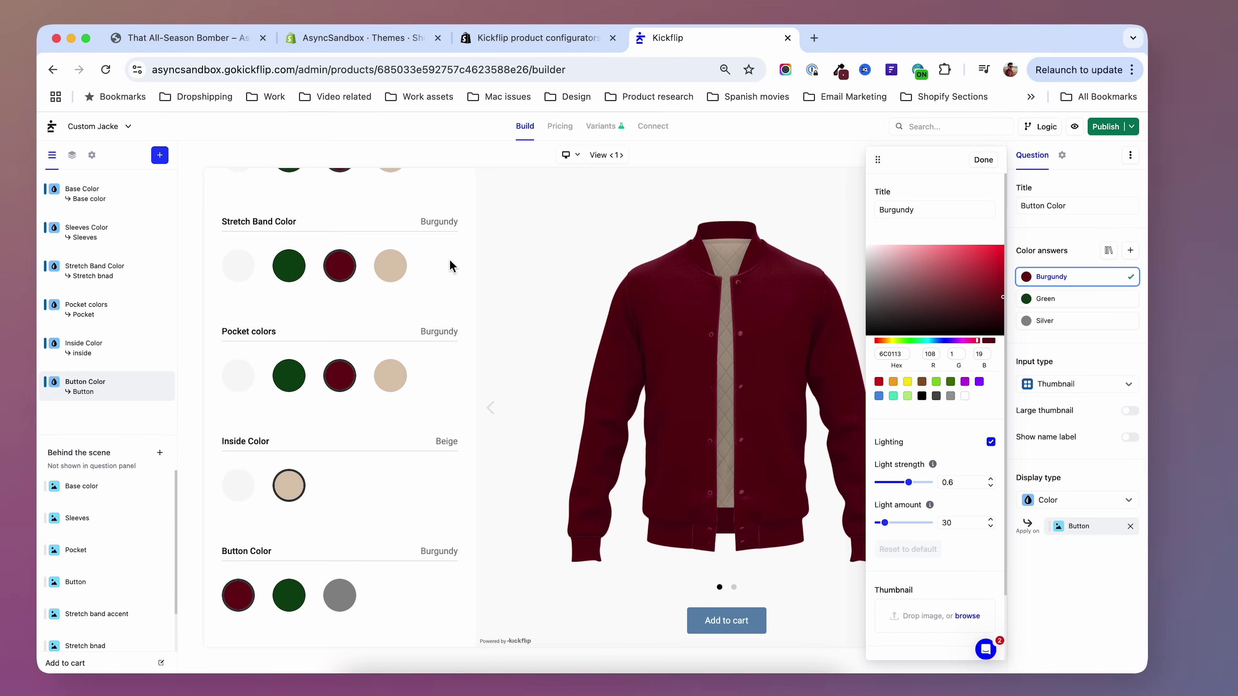
- Remove the Burgundy, Green and Silver answers from the Button Color question
click(1119, 277)
click(1123, 289)
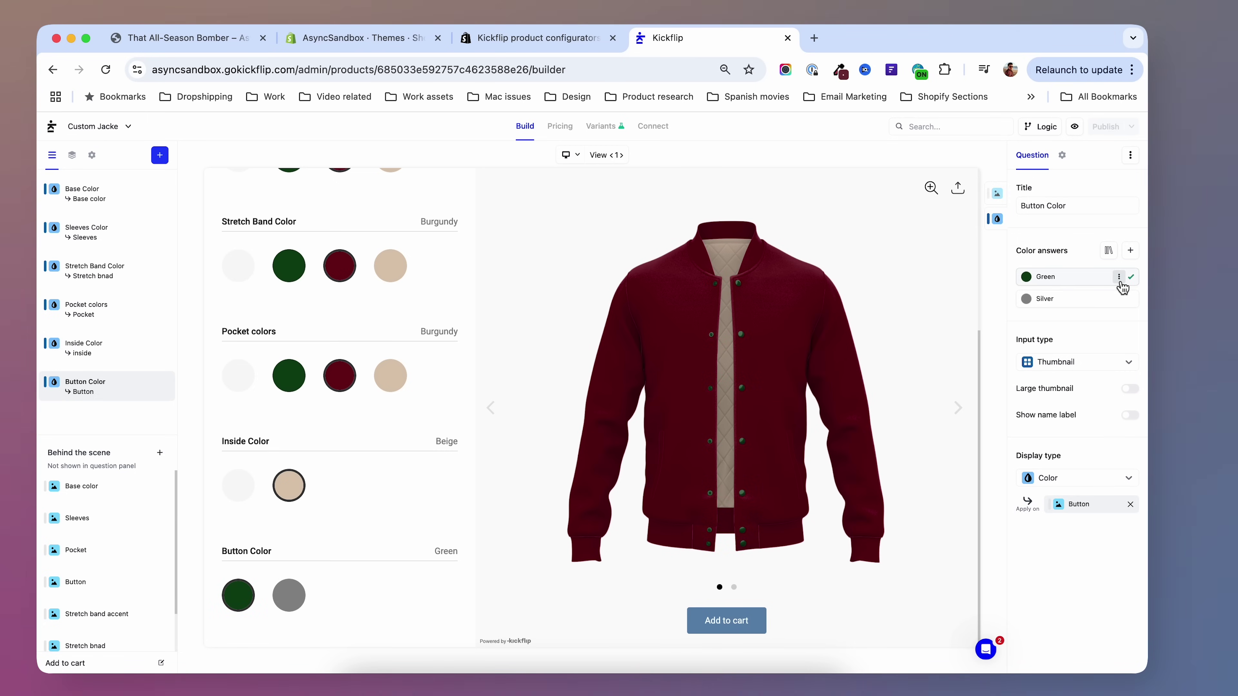
click(1120, 277)
click(1090, 317)
click(1119, 276)
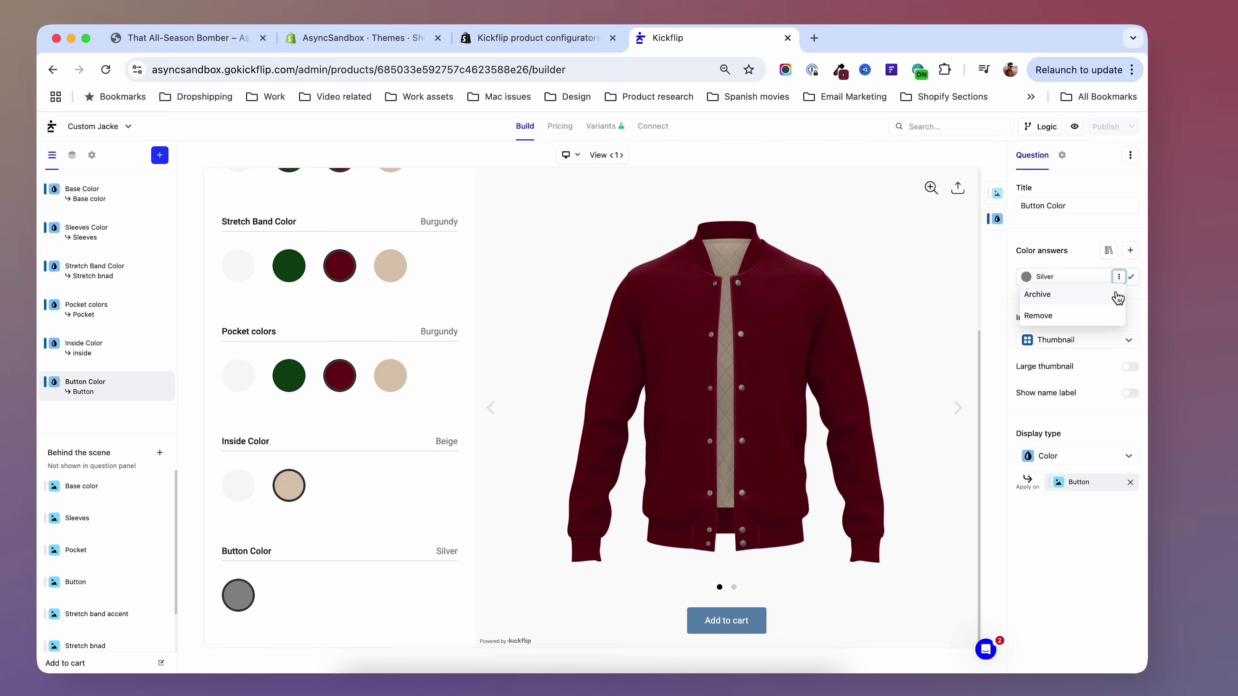
click(1070, 317)
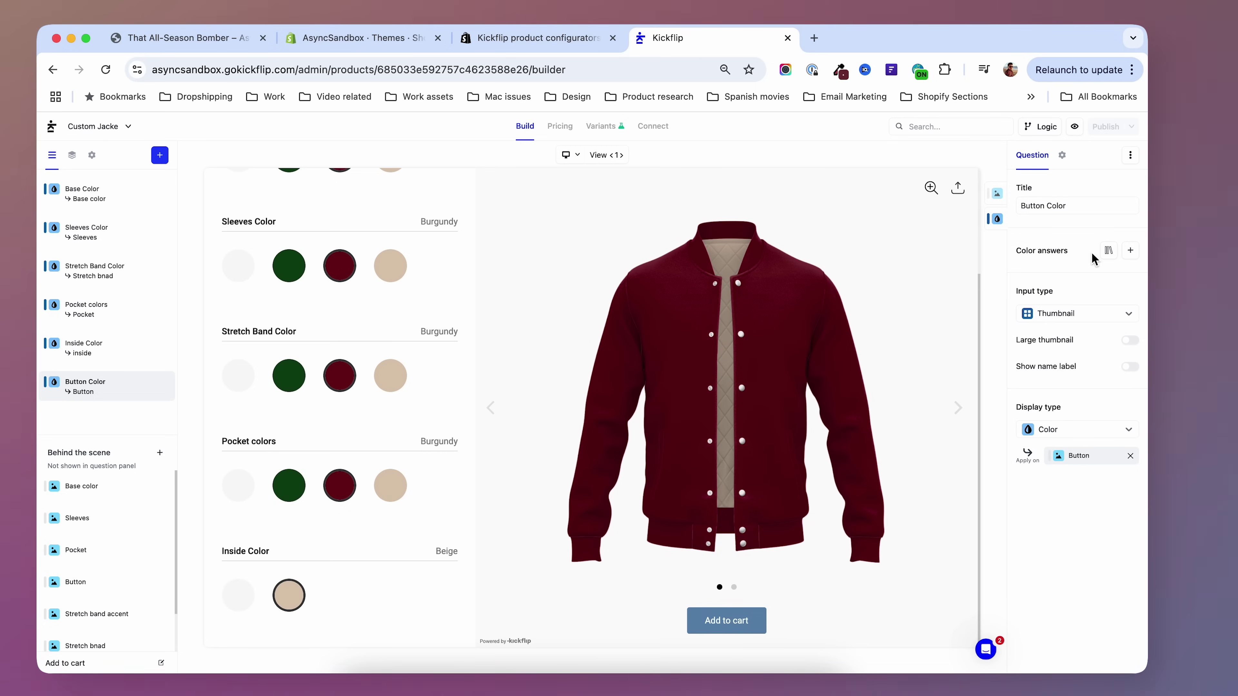
- Create a color answer titled "Burgundy button" with hex 6C0113 in the Button Color question
click(1130, 251)
text(BUrgun)
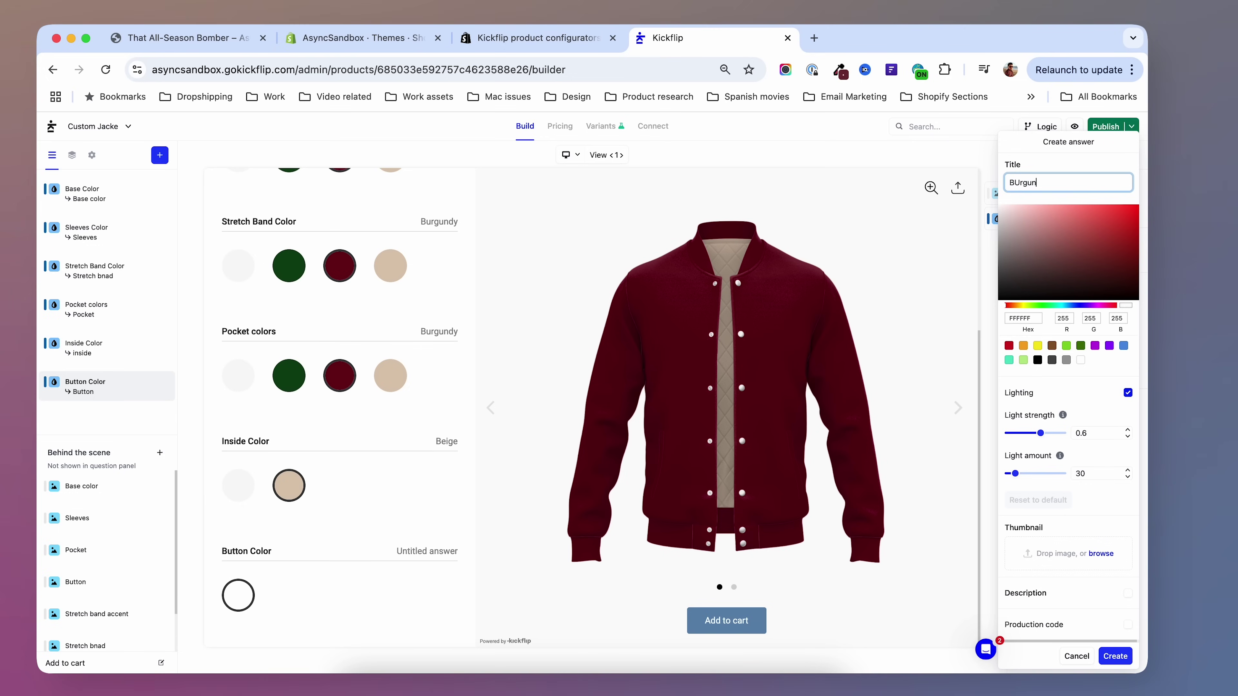
text(dy)
click(1019, 318)
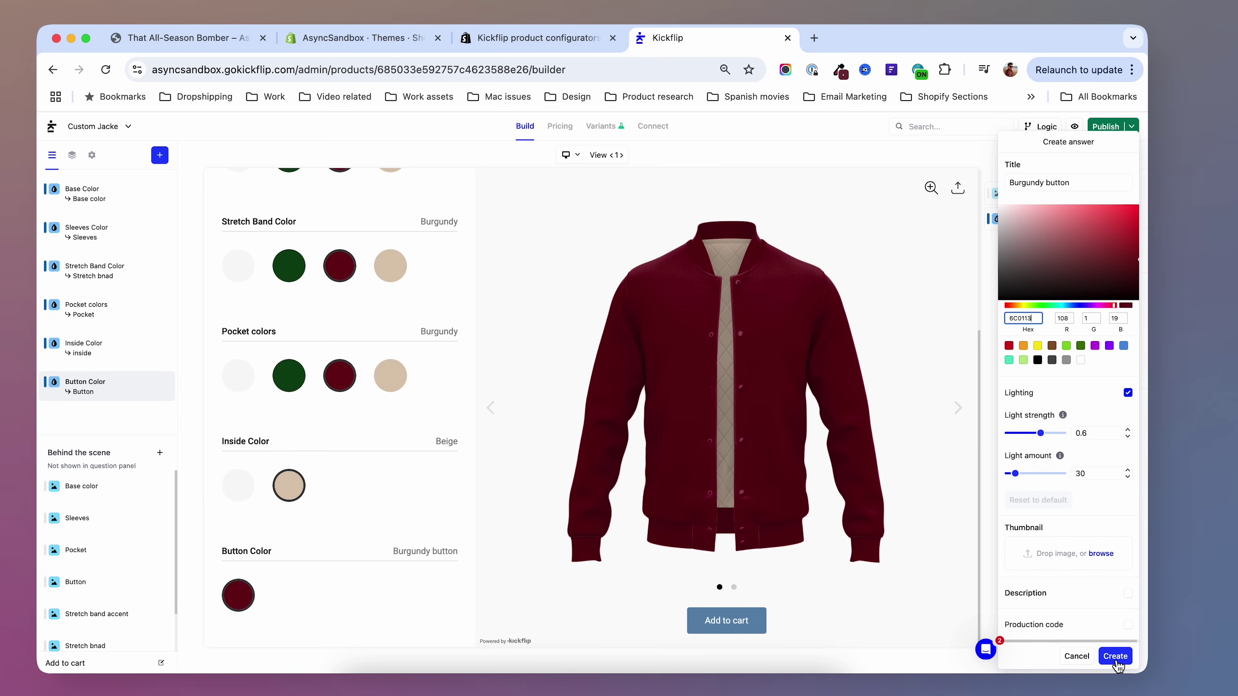
click(1116, 656)
- Add a color answer titled "Green button" with hex 0B4413 to the Button Color question
click(1131, 251)
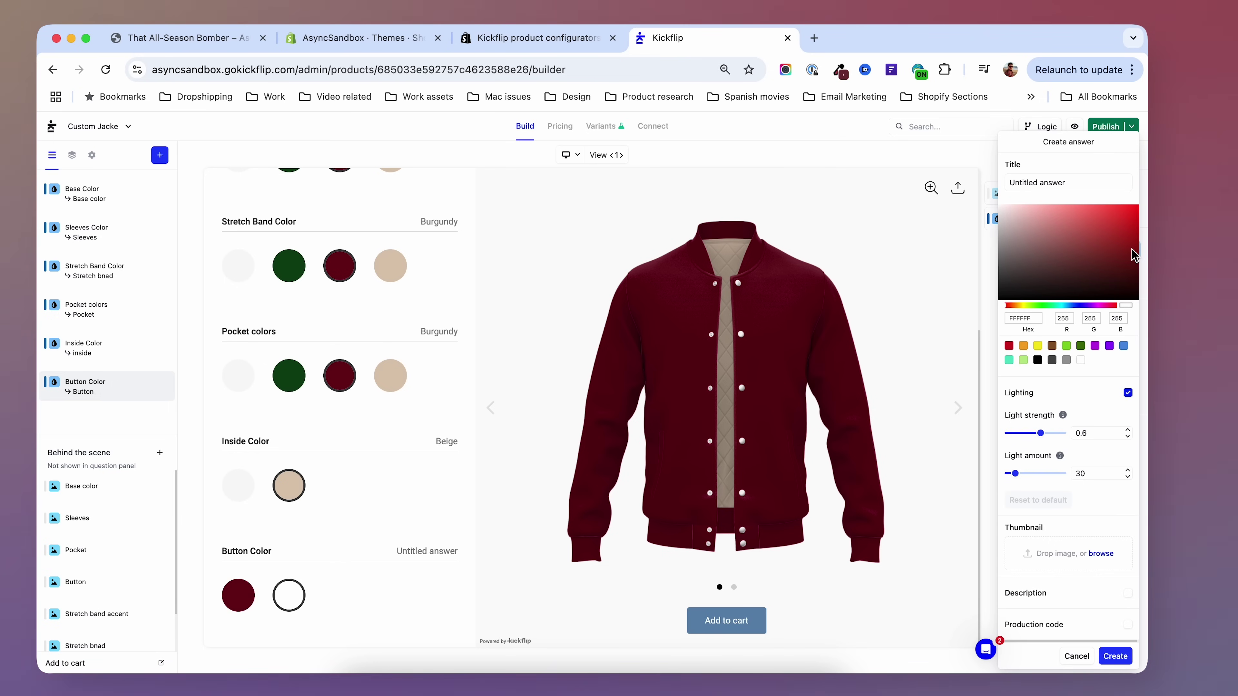
text(Green button)
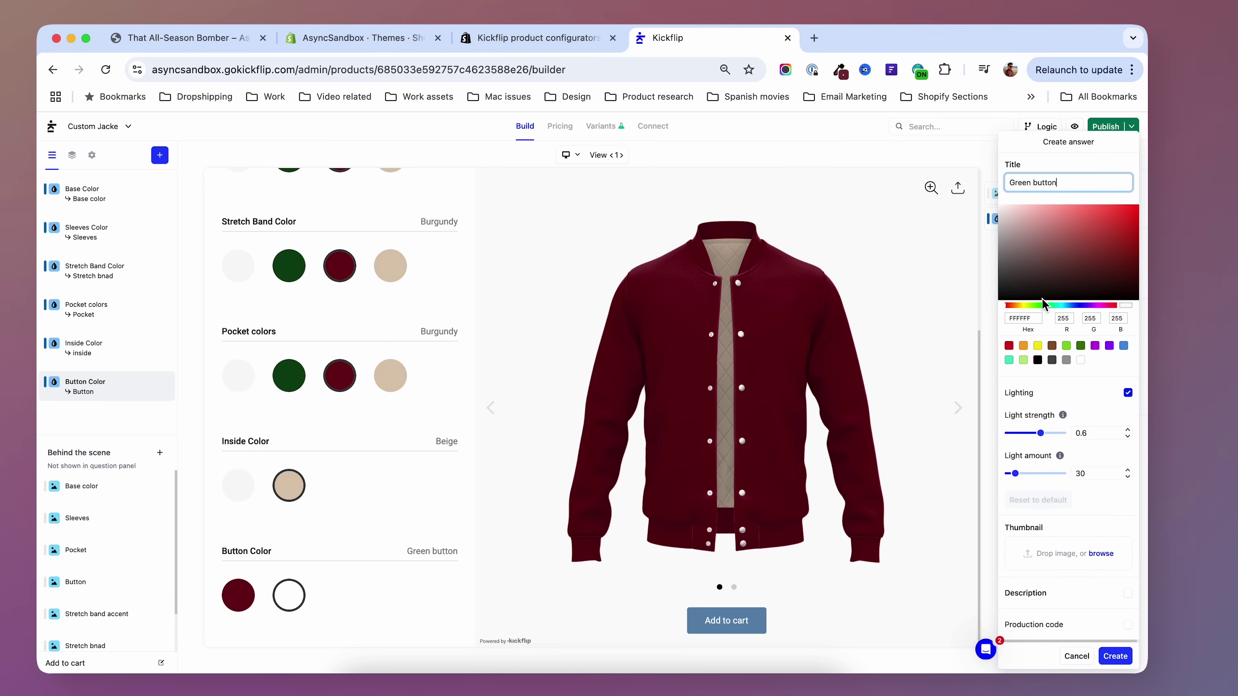
click(1024, 318)
text(0B4413)
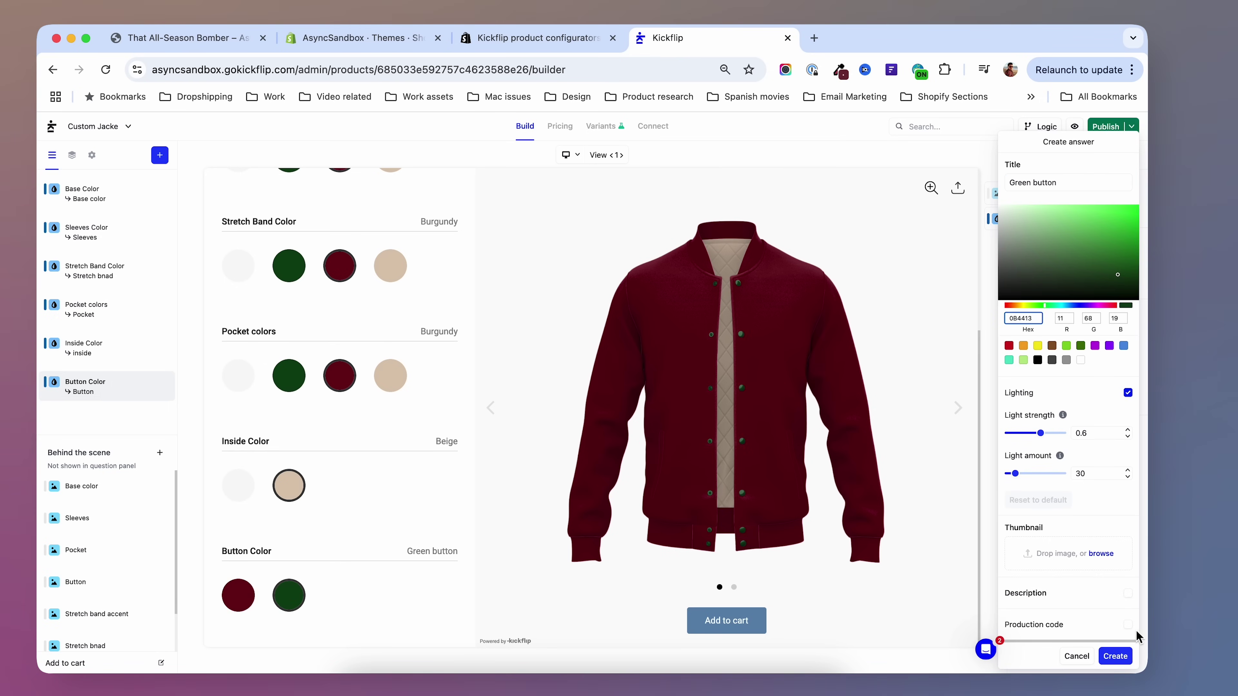
- Save the Green button answer and add a Sliver Button answer with hex A5A4A4 to the Button Color question
click(1119, 659)
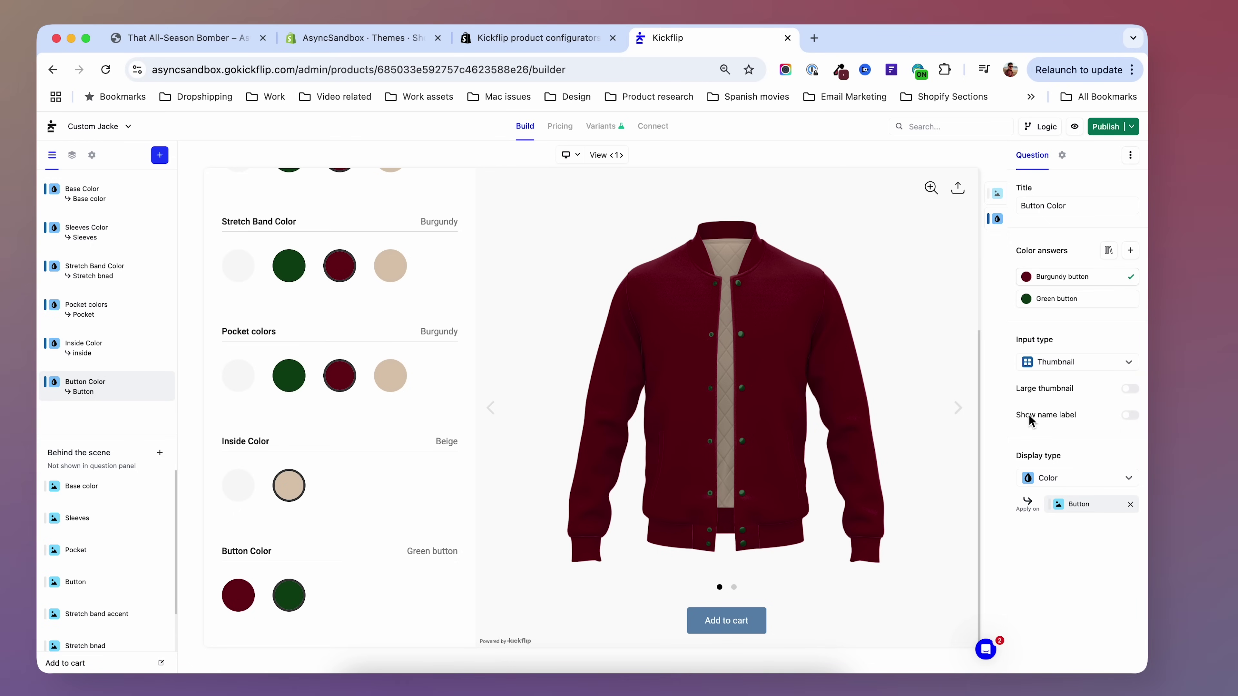
click(1131, 250)
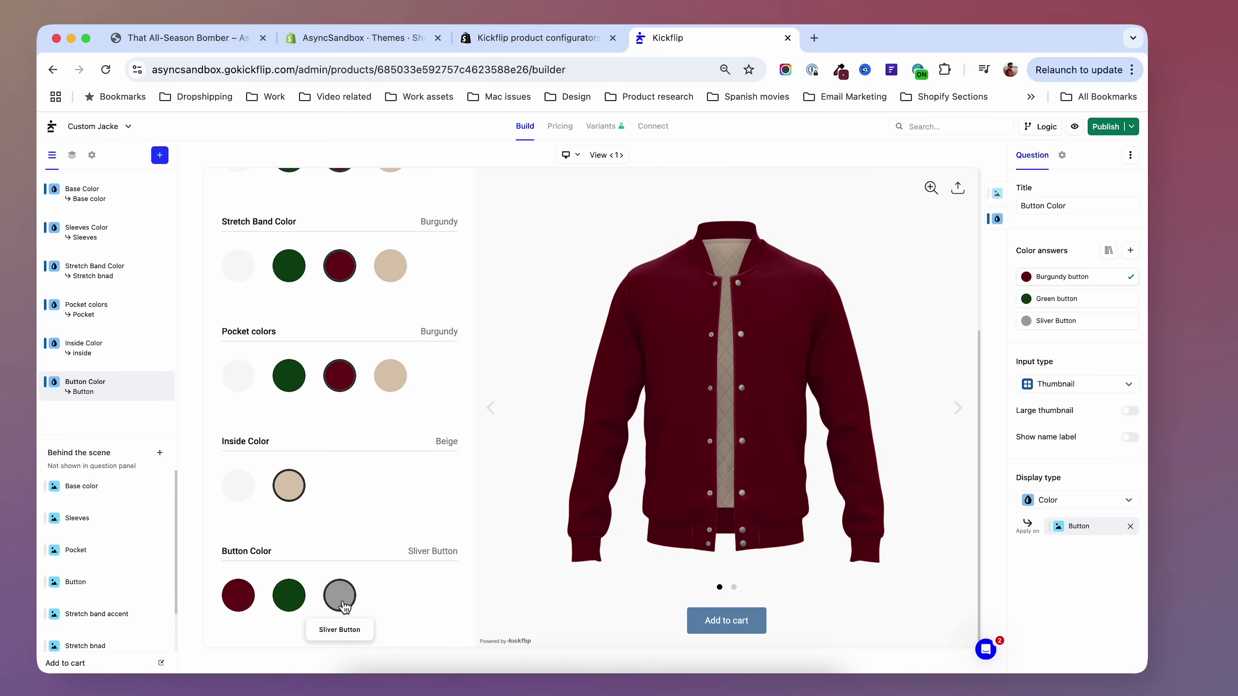
click(248, 603)
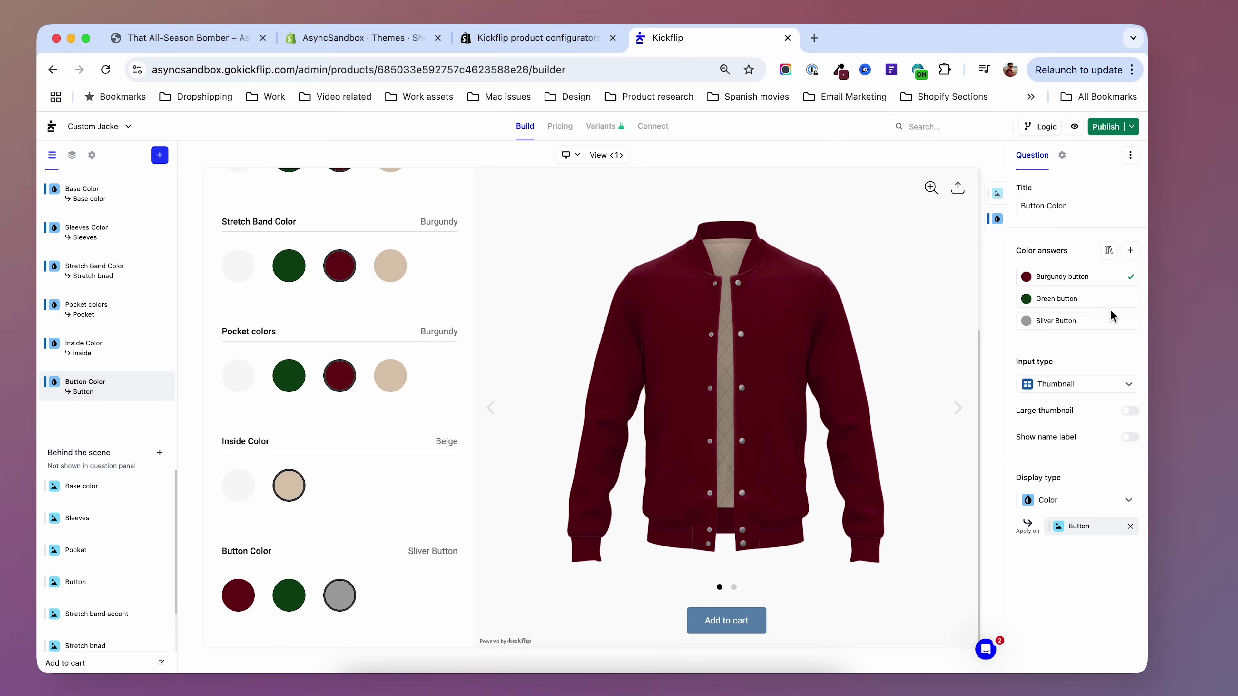
- Set Burgundy.png from the Buttons folder as the thumbnail of the Burgundy button answer
click(1062, 287)
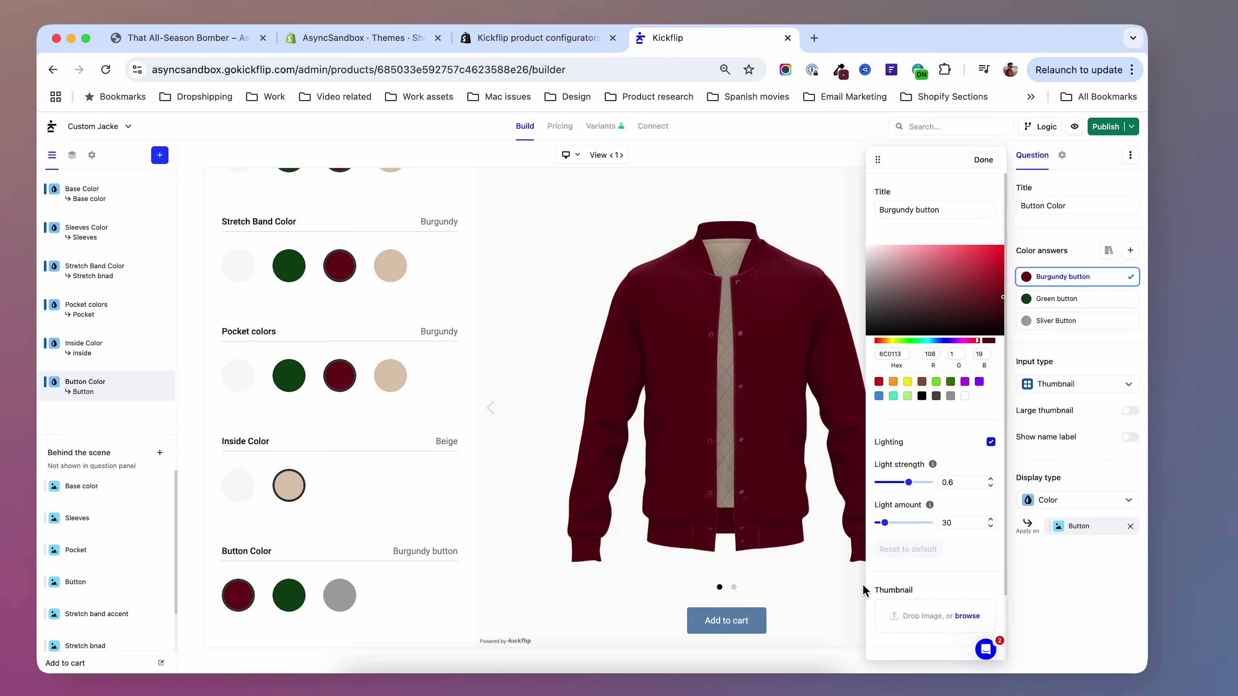
click(918, 626)
click(275, 213)
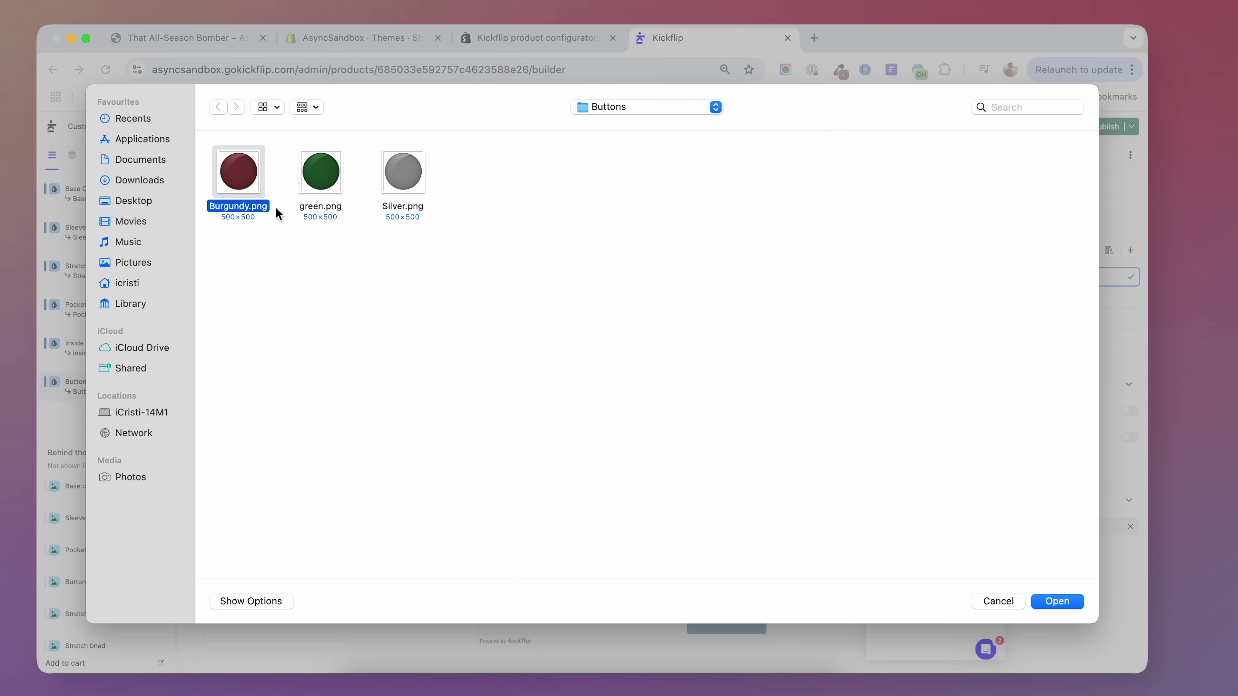
click(1062, 600)
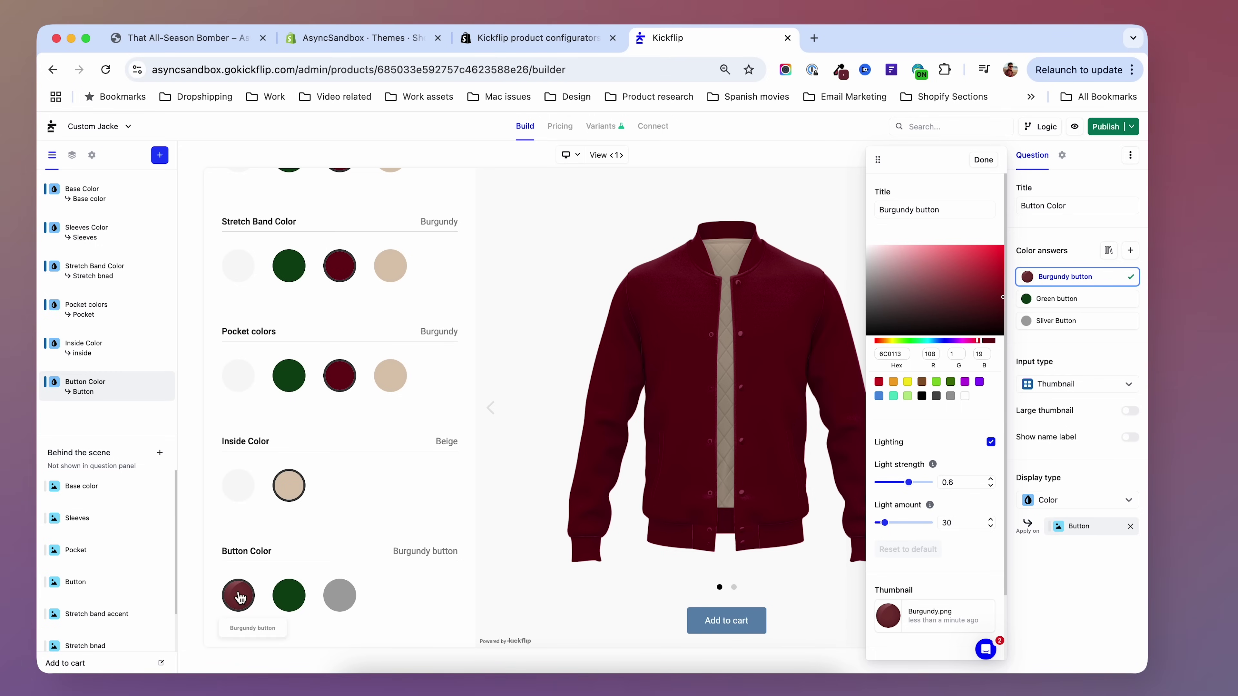
- Set green.png from the Buttons folder as the thumbnail of the Green button answer
click(1069, 304)
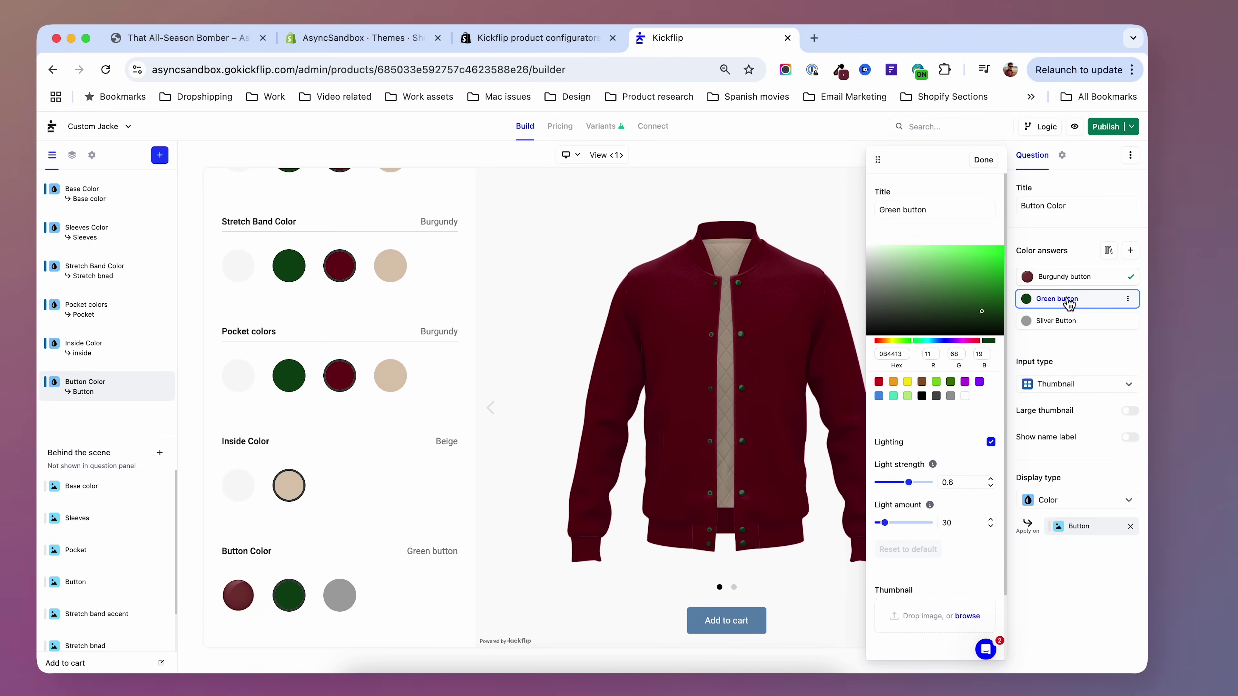
click(915, 620)
click(338, 188)
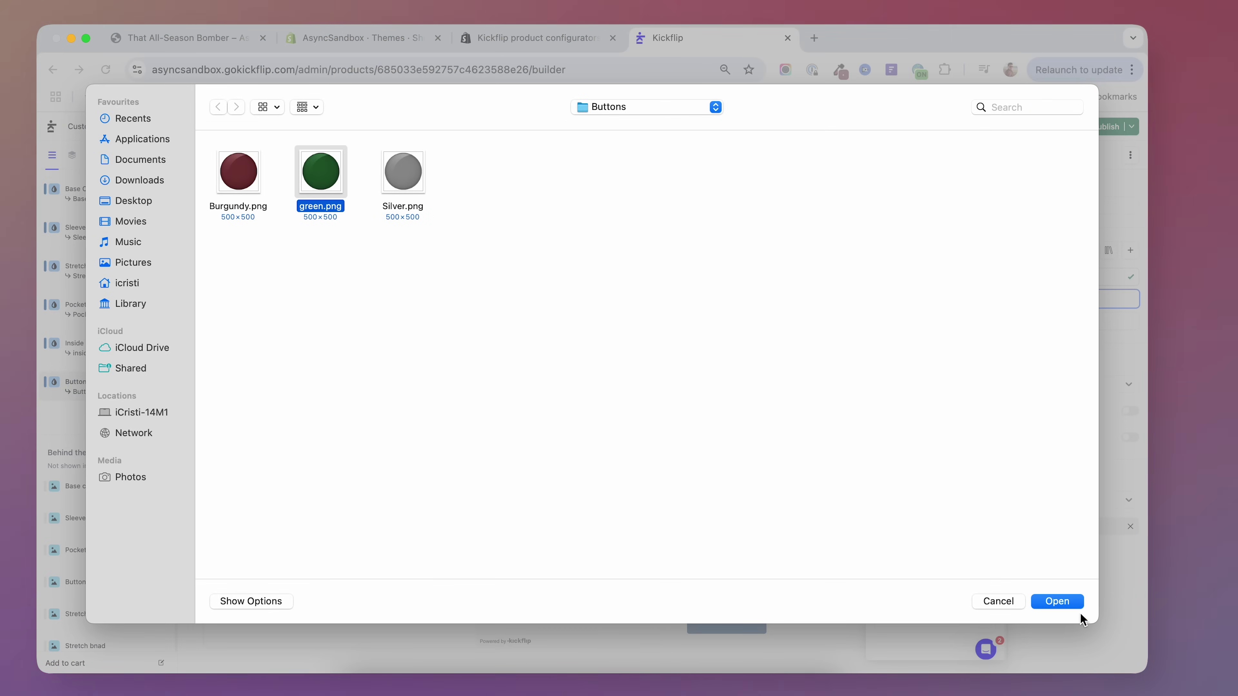
click(1070, 605)
- Set Silver.png from the Buttons folder as the thumbnail of the Sliver Button answer
click(1067, 325)
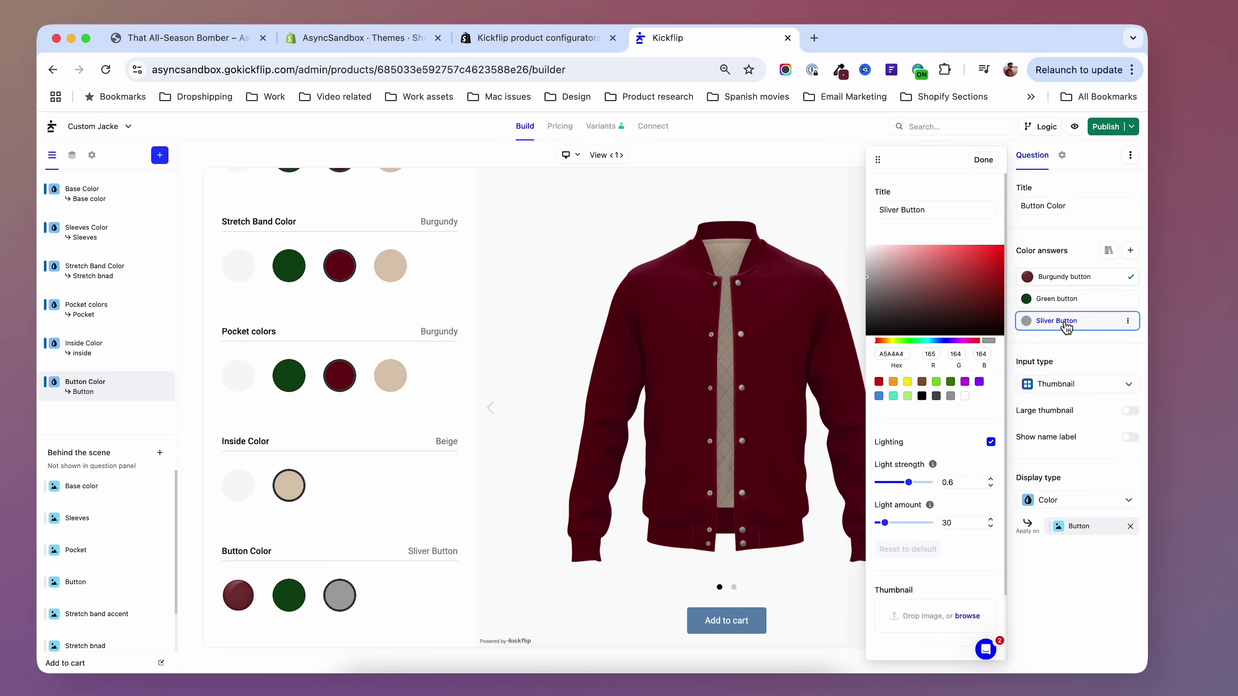
click(918, 631)
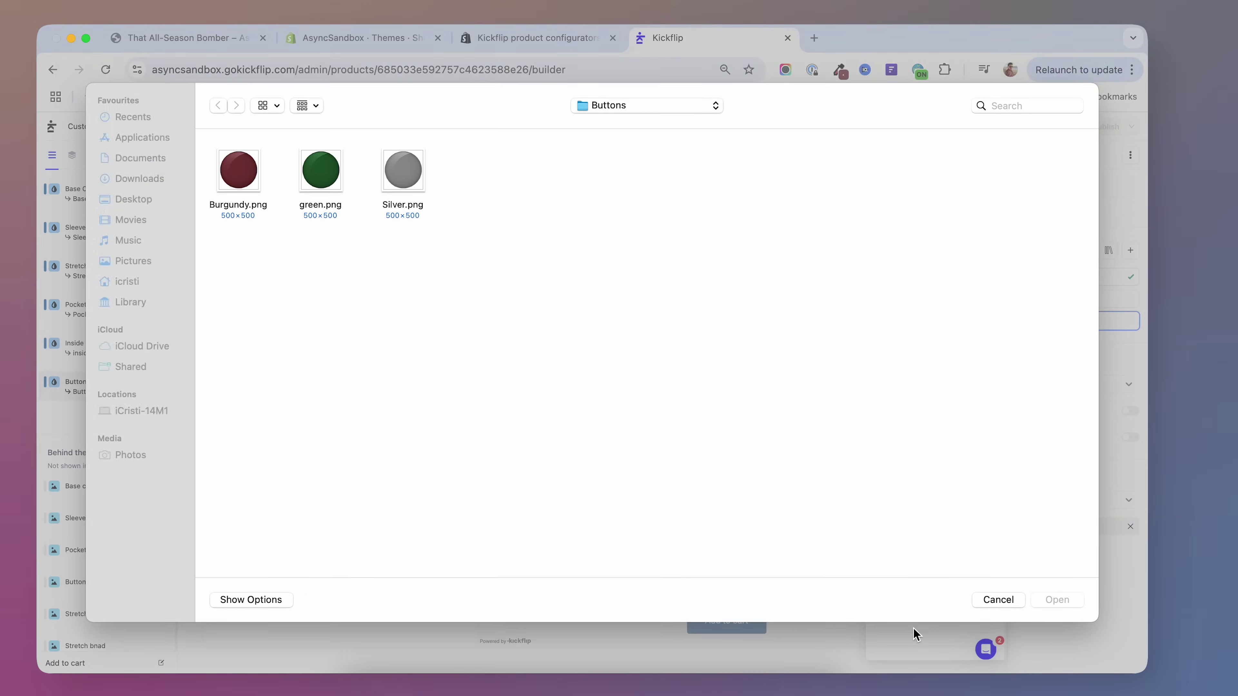
click(403, 179)
click(1056, 602)
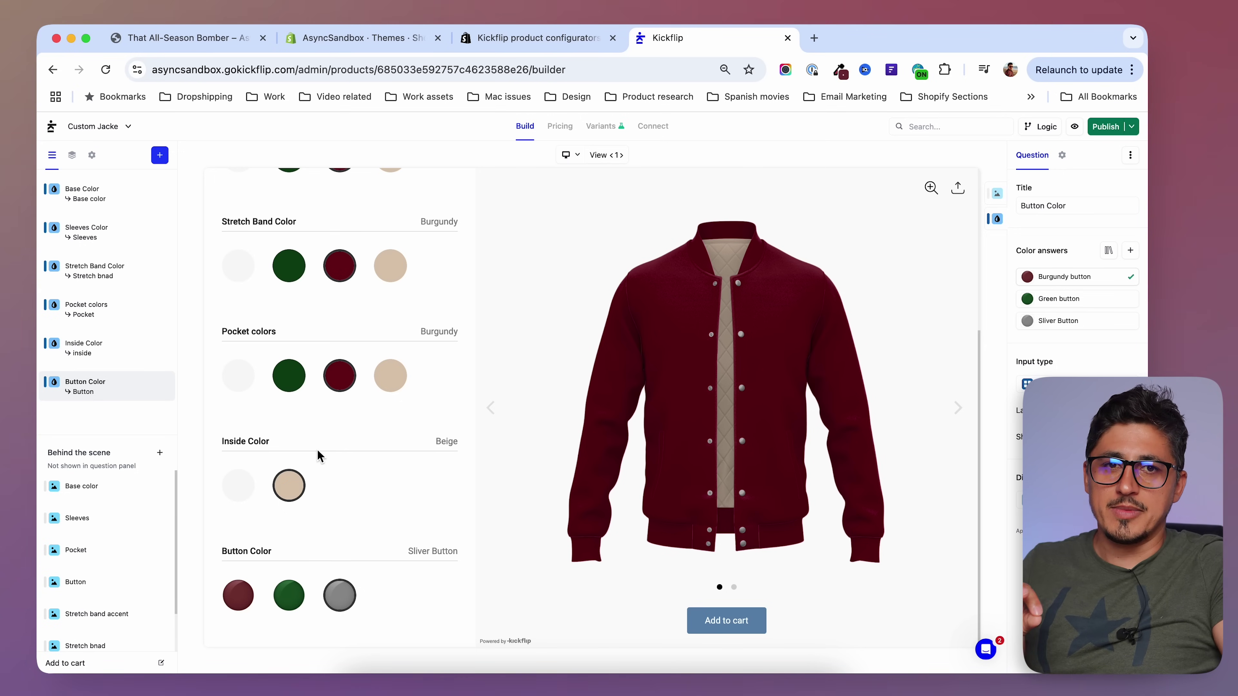
- Remove the existing White and Beige answers from the Inside Color question
click(240, 491)
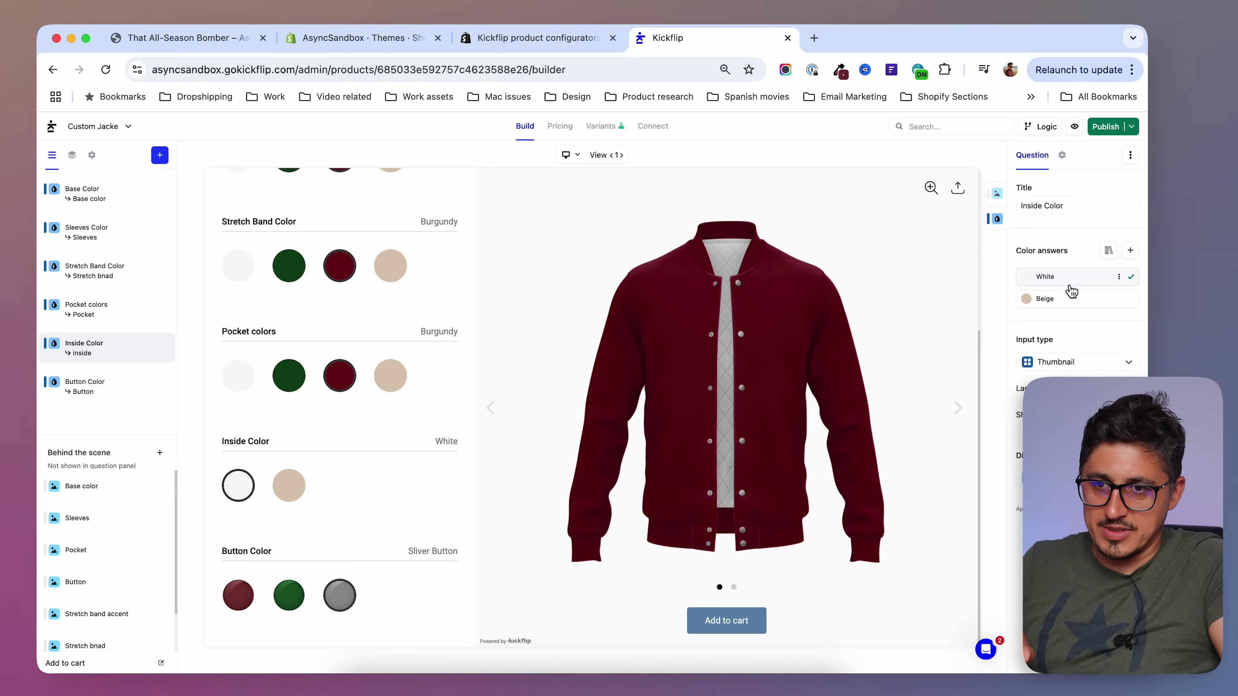
click(1119, 279)
click(1055, 316)
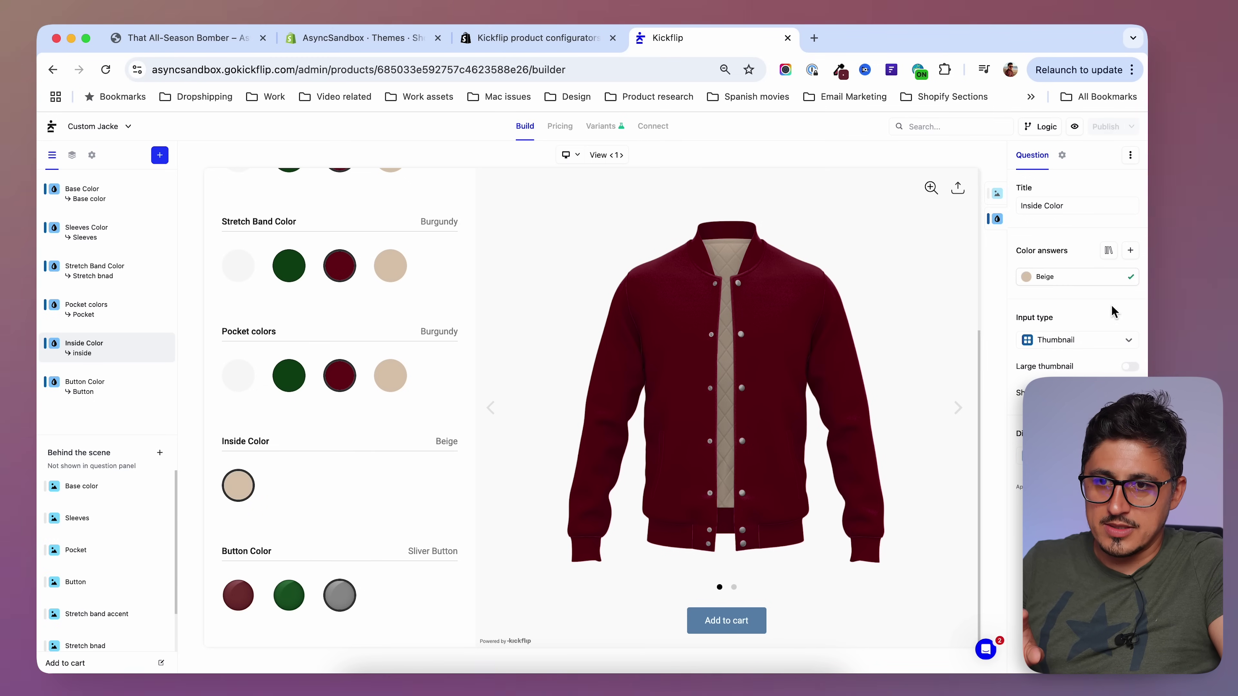
click(1120, 278)
click(1062, 317)
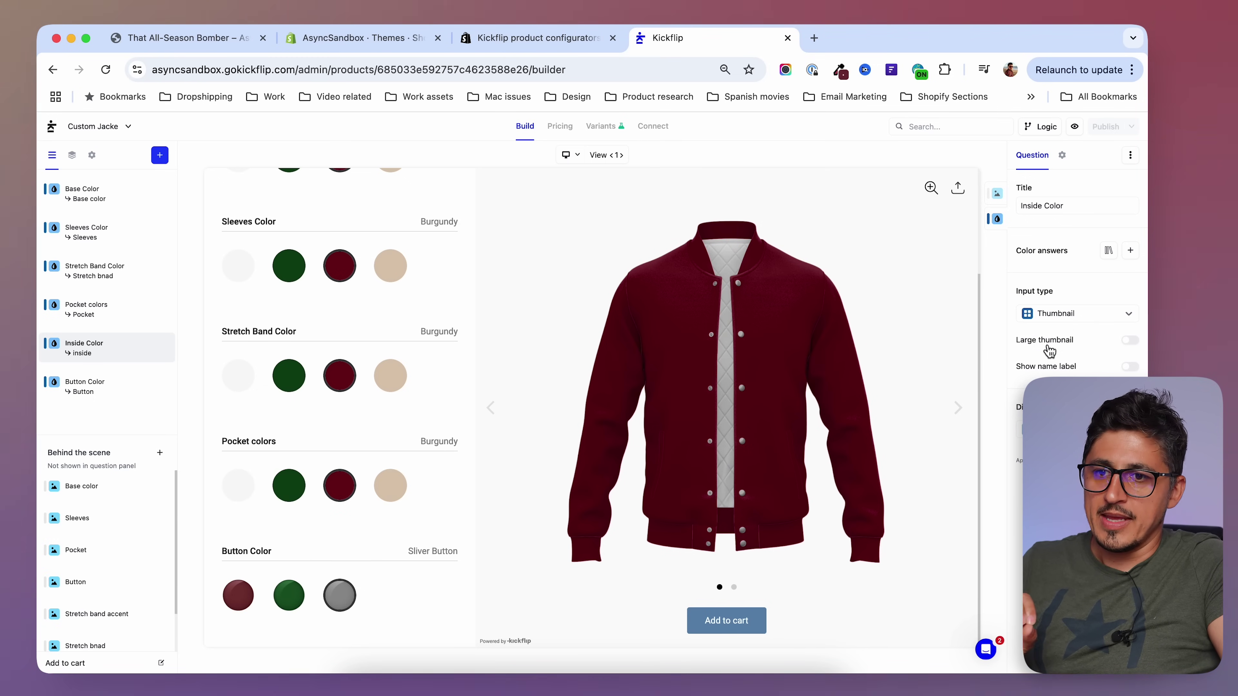
- Create a White answer for Inside Color with hex F8F8F8 and white.png from the Inside folder as its thumbnail
click(1131, 251)
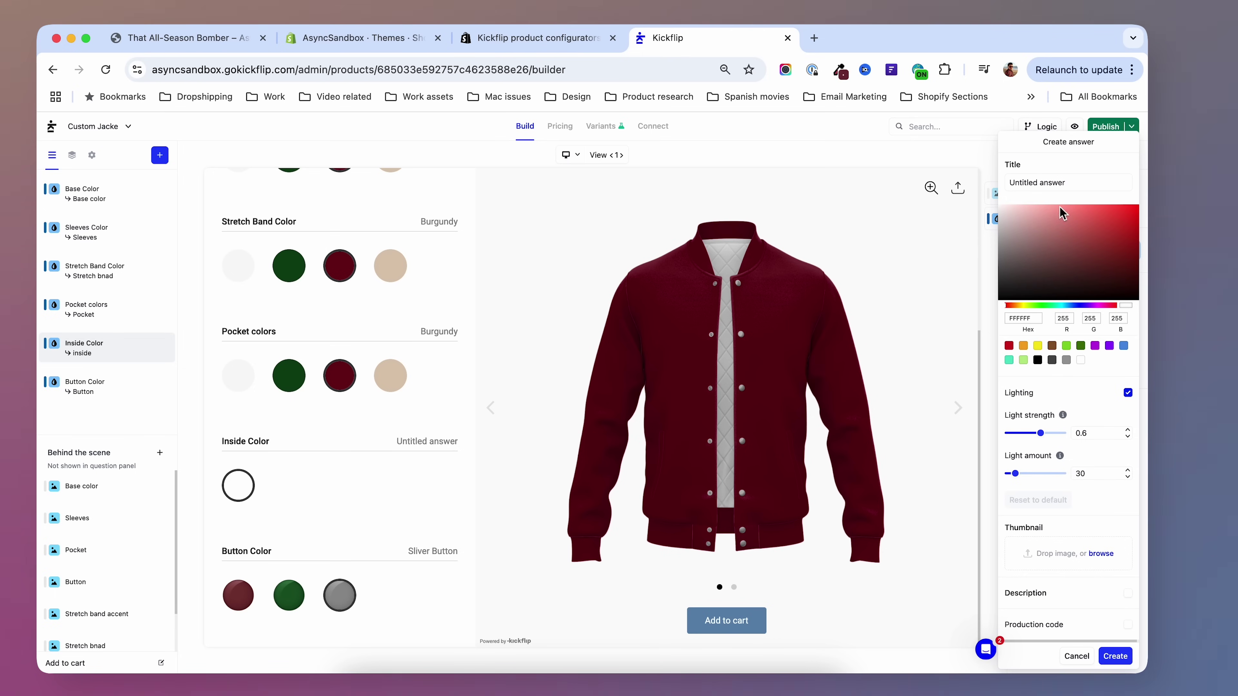
click(1084, 187)
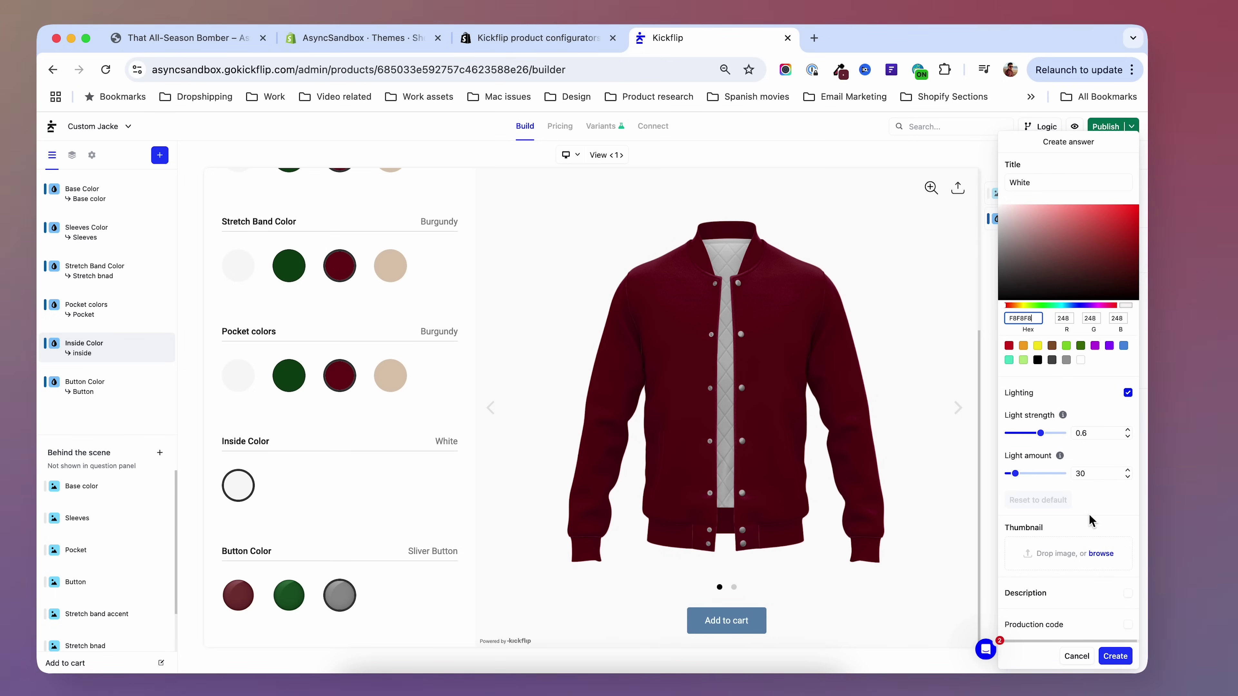
click(1055, 557)
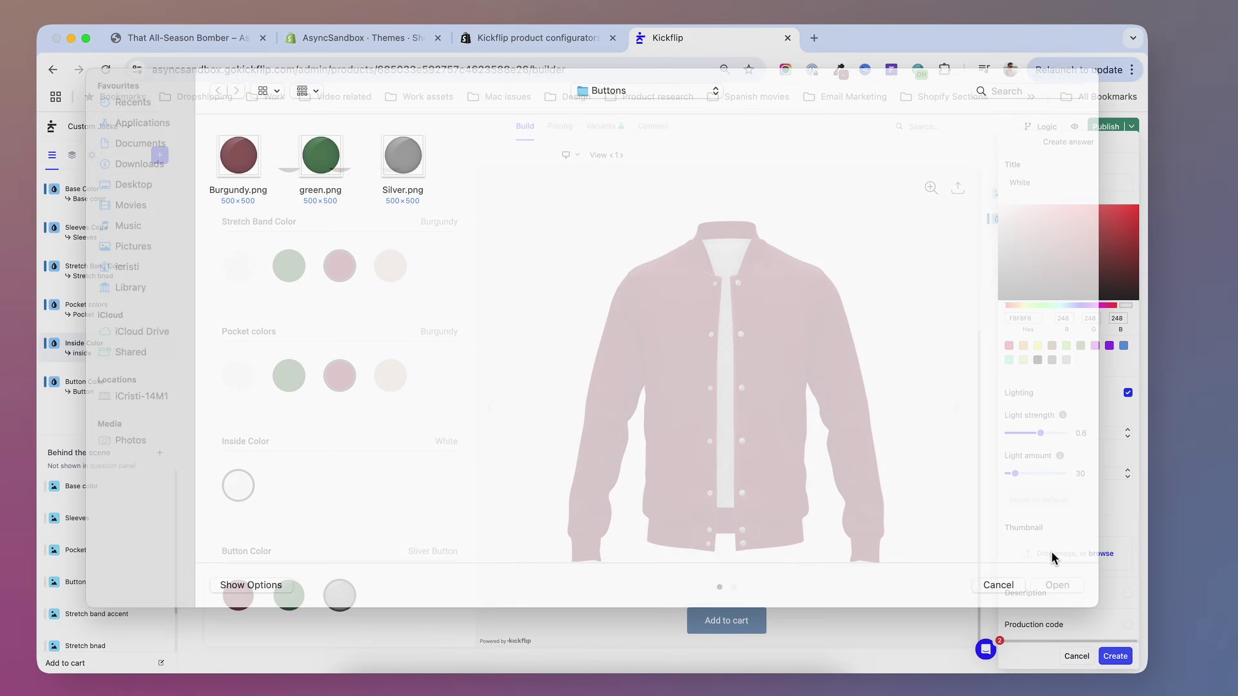
click(651, 109)
click(643, 123)
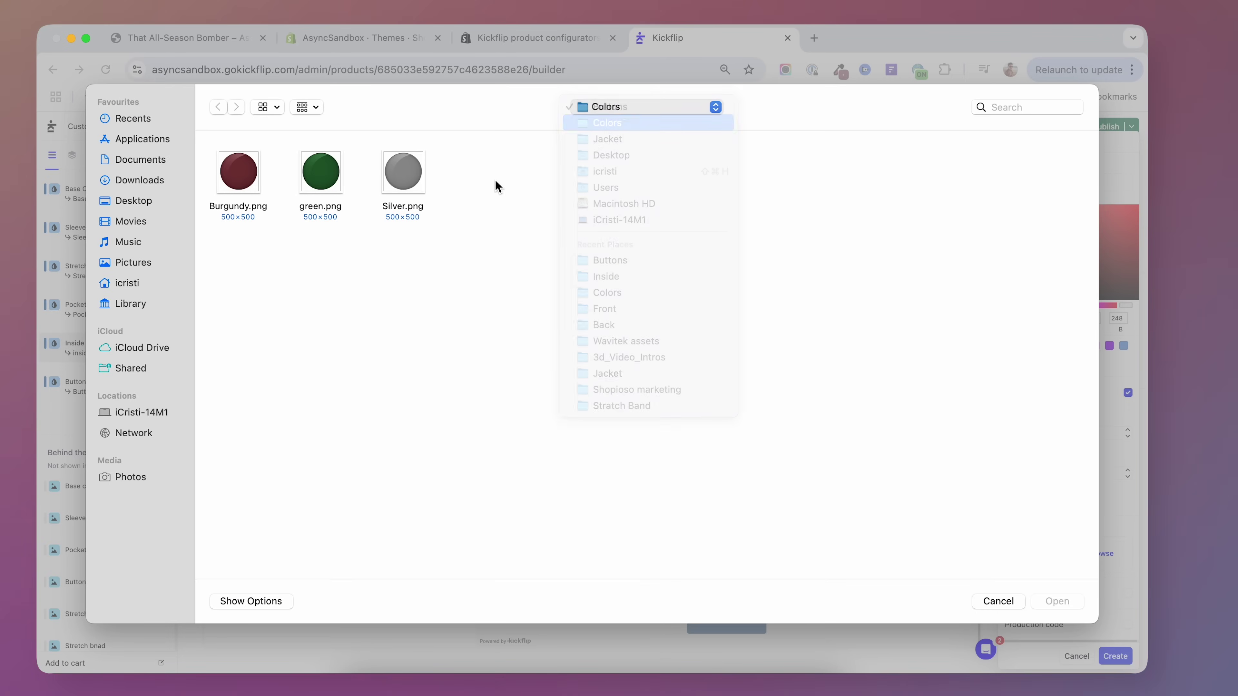
double_click(336, 190)
click(477, 187)
click(1072, 607)
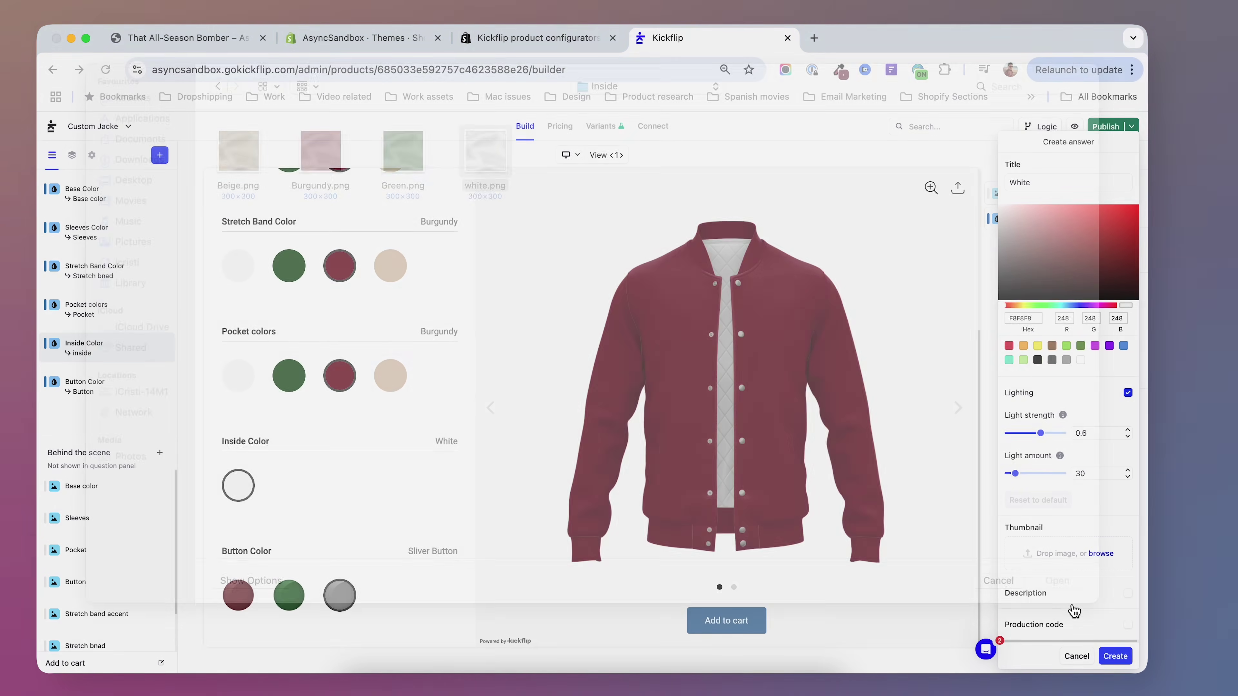
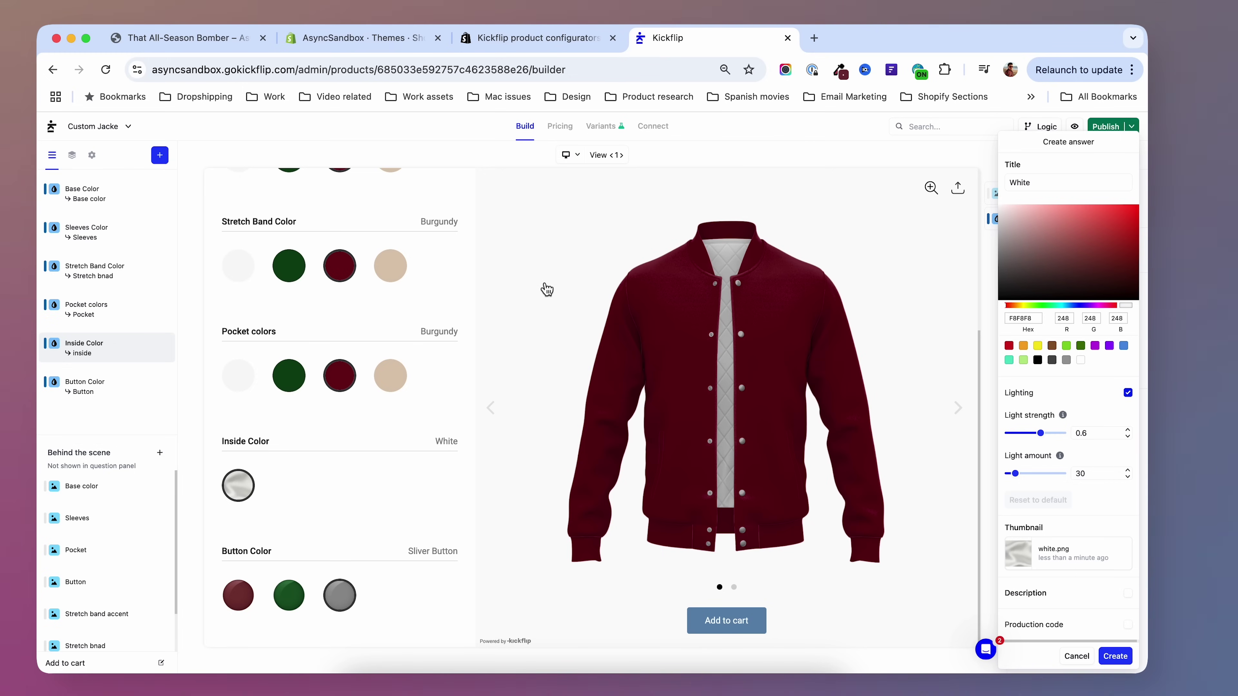
click(1116, 656)
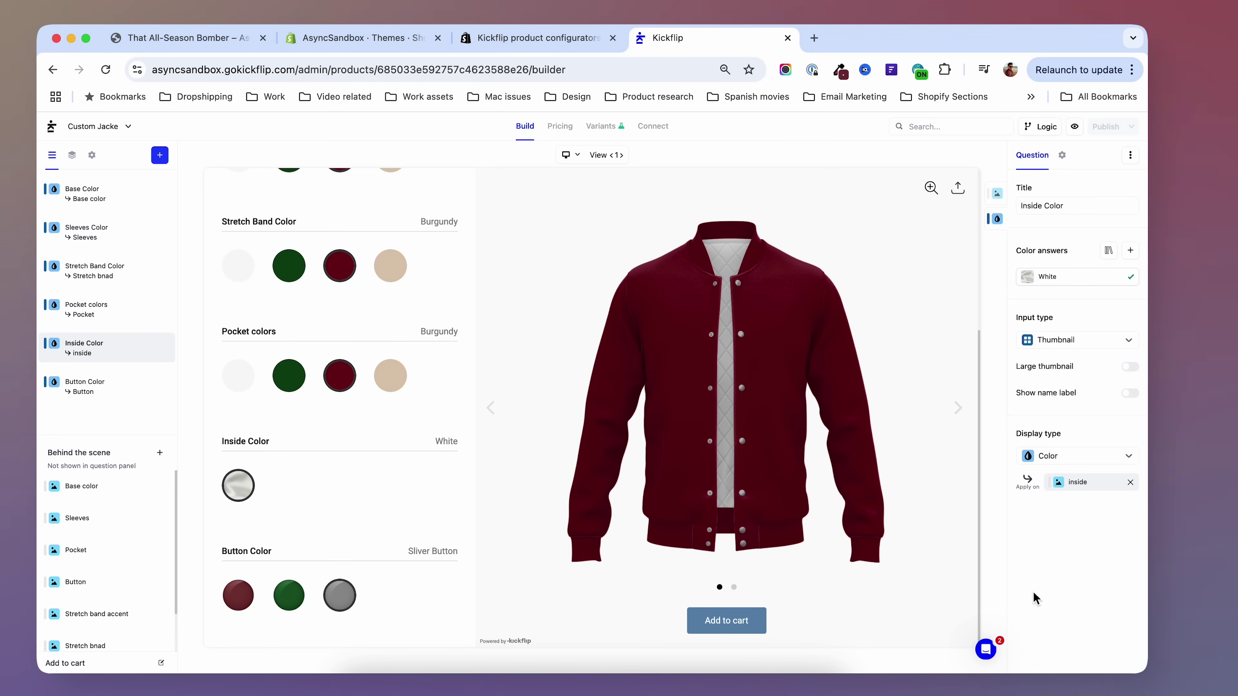
- Create a Beige answer for Inside Color with hex DCC7B1 and Beige.png from the Inside folder as its thumbnail
click(1130, 250)
text(Beige)
drag(1040, 319, 954, 319)
text(DCC7B1)
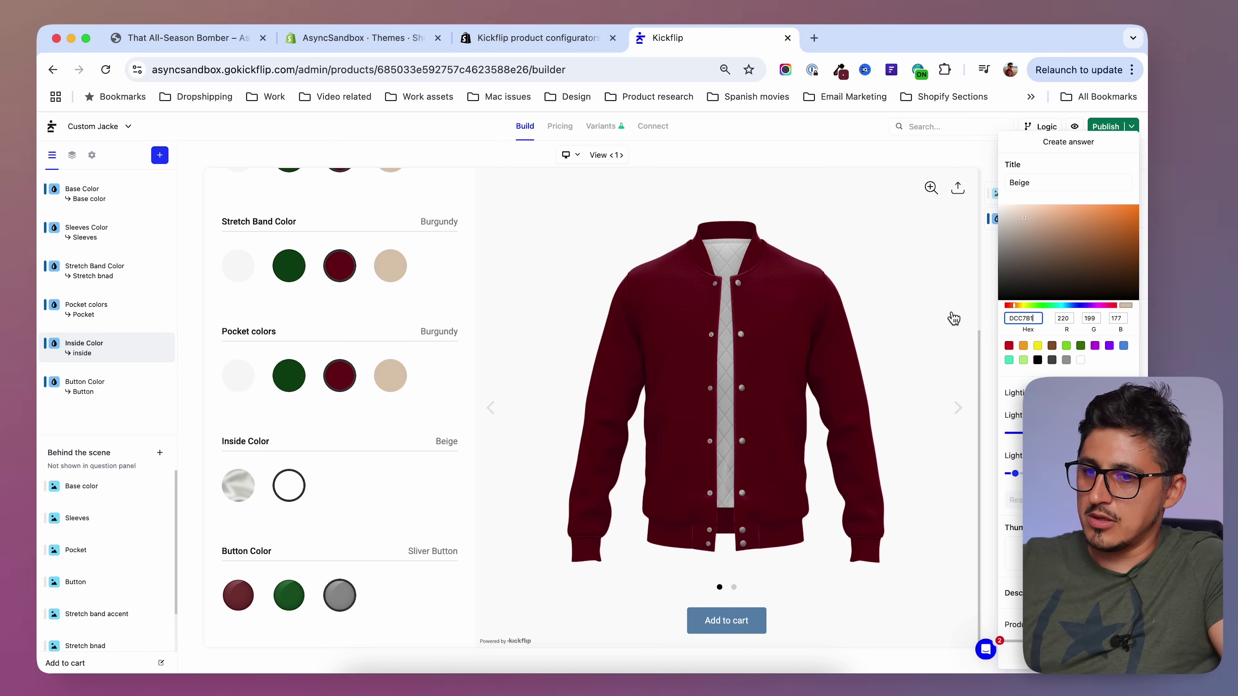
click(1014, 554)
click(261, 203)
key(Return)
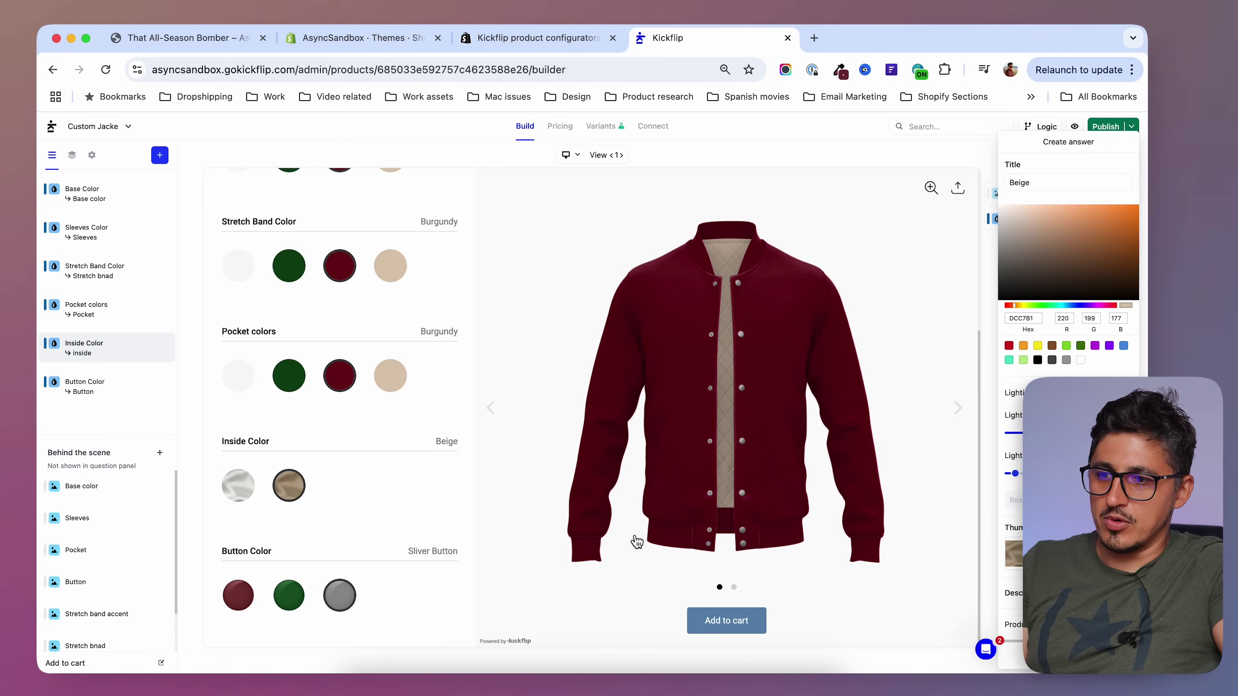
key(Escape)
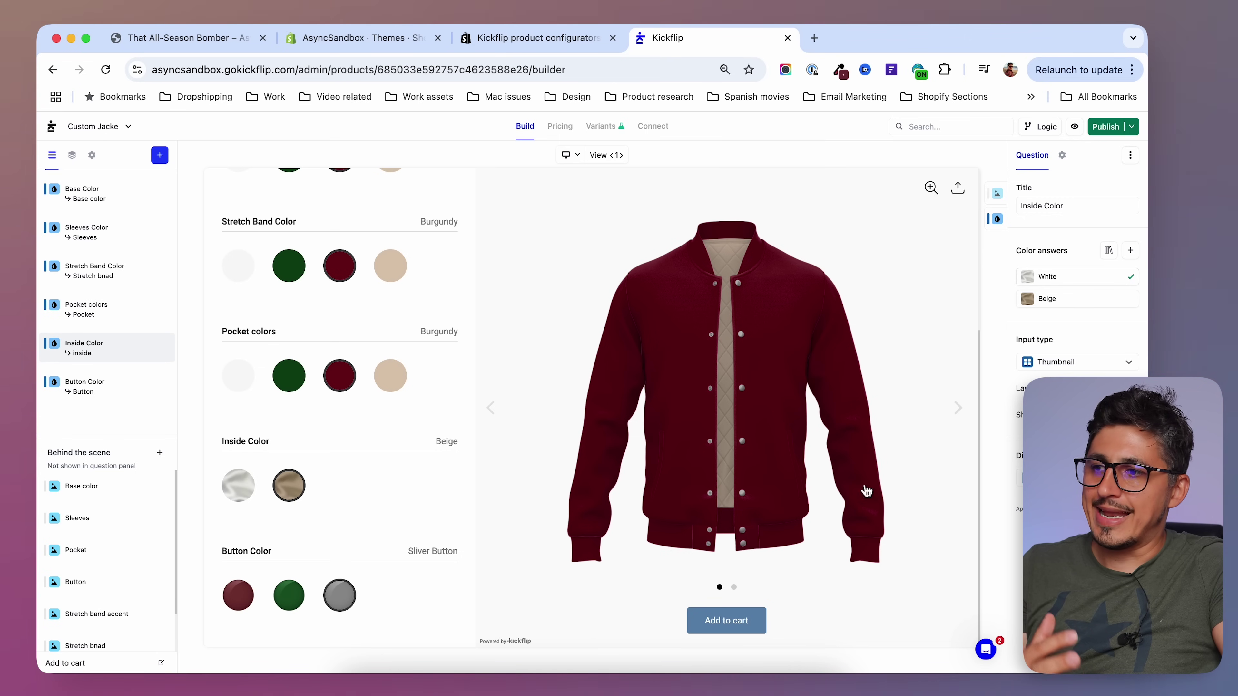
- Set White.png from the Colors folder as the thumbnail of the White answer in the Base Color question
scroll(418, 390, up, 5)
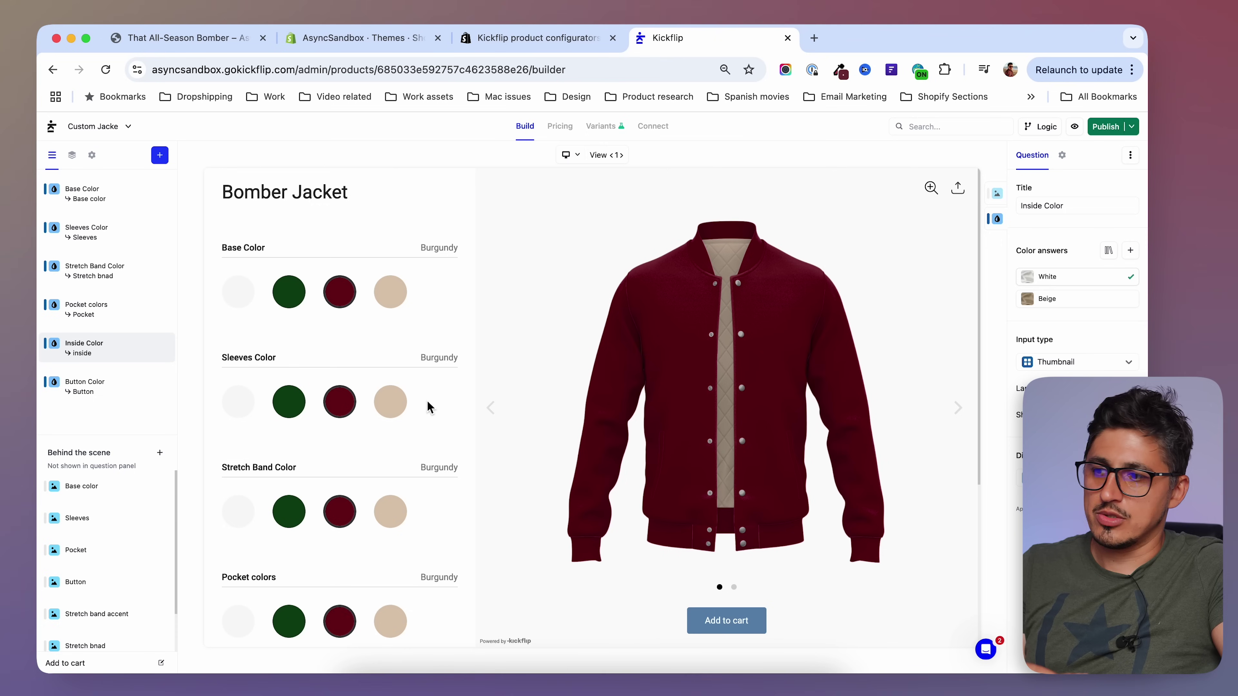
scroll(427, 400, down, 3)
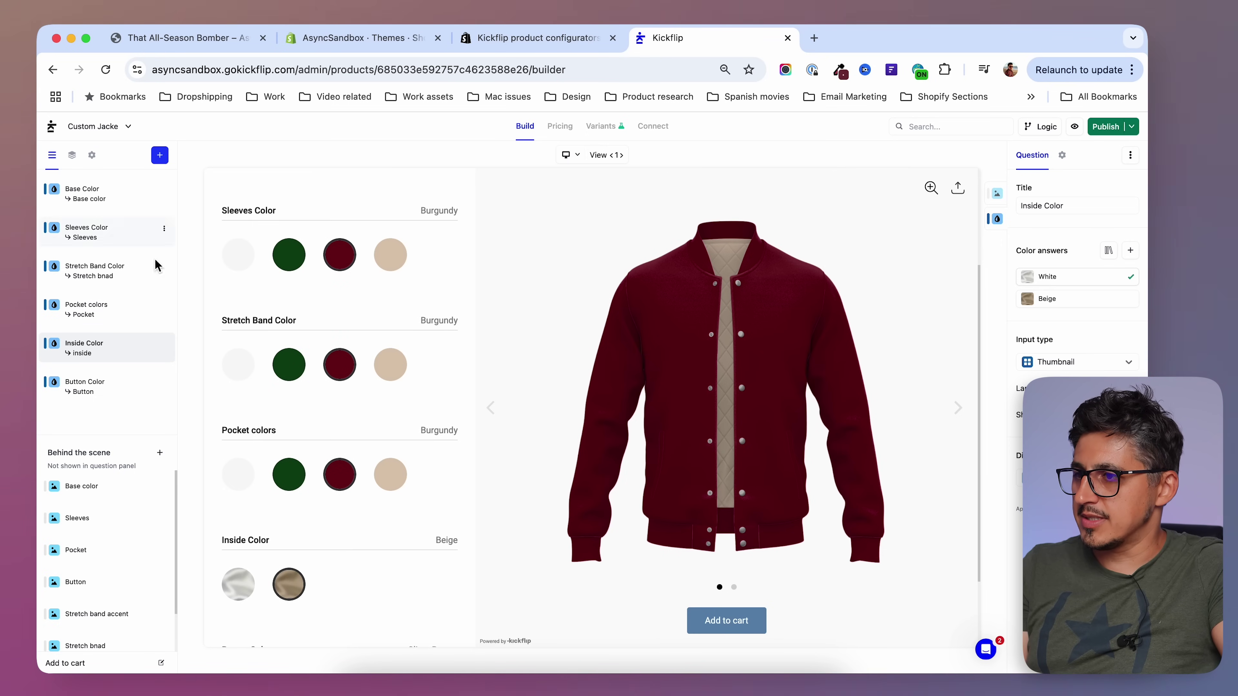
click(90, 204)
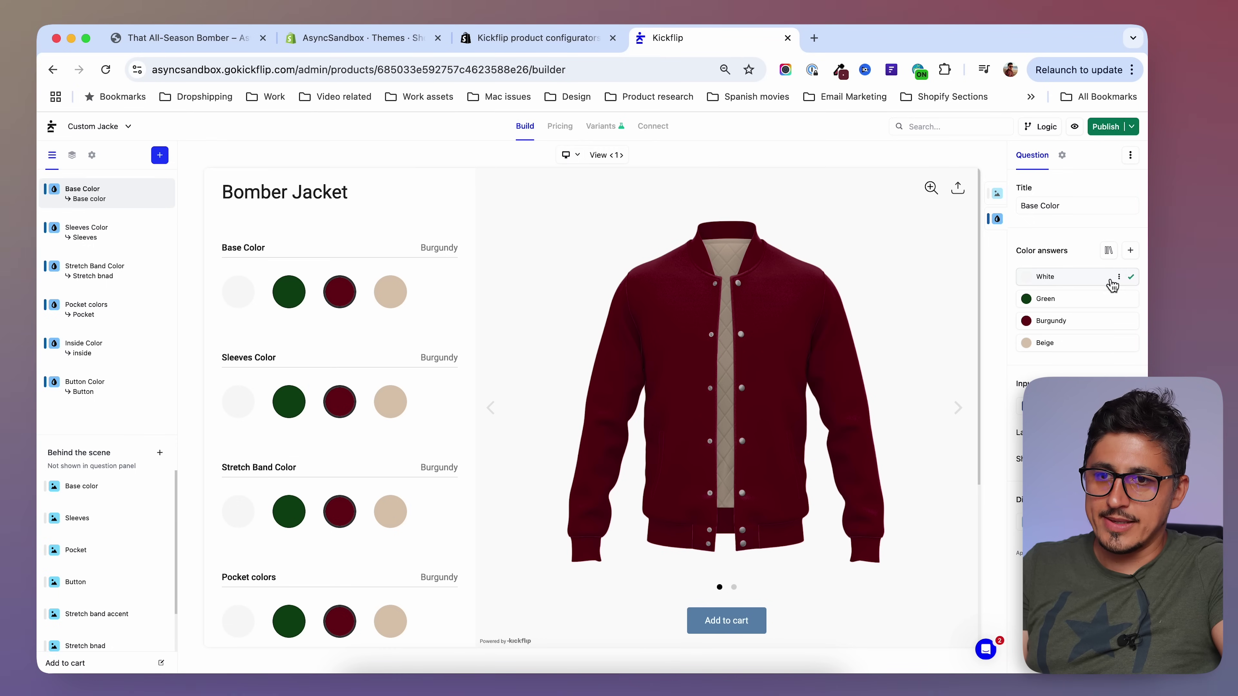
click(1119, 277)
click(1087, 293)
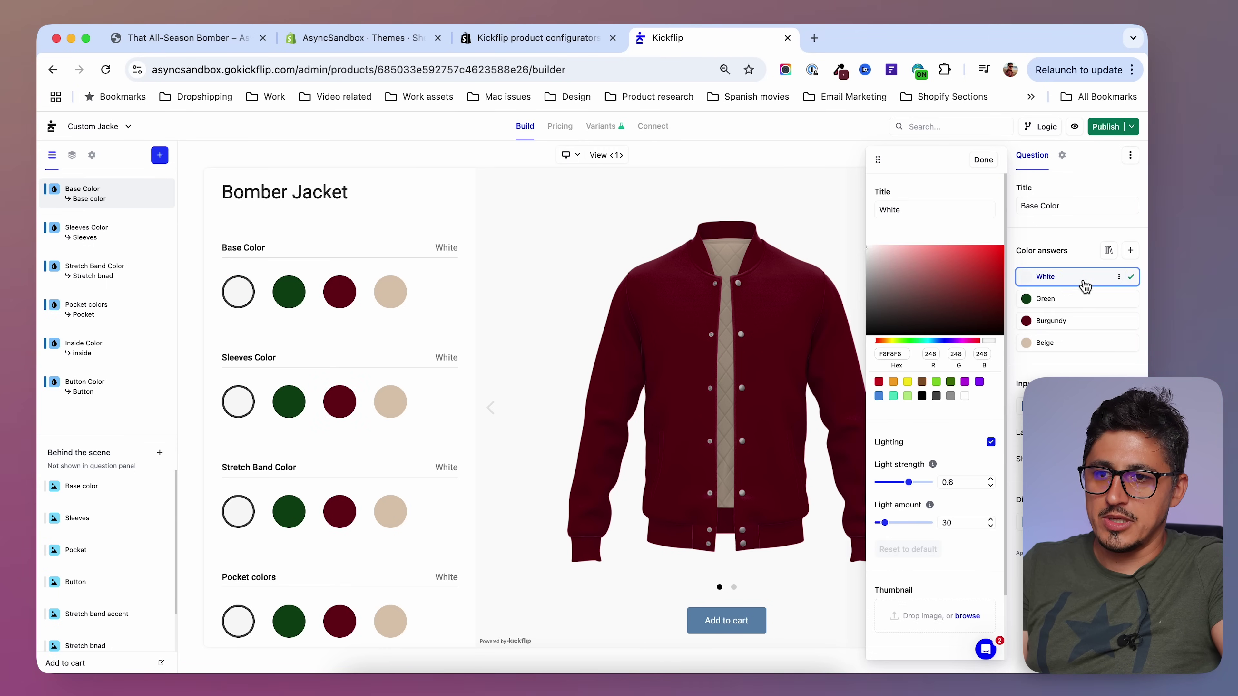
click(967, 616)
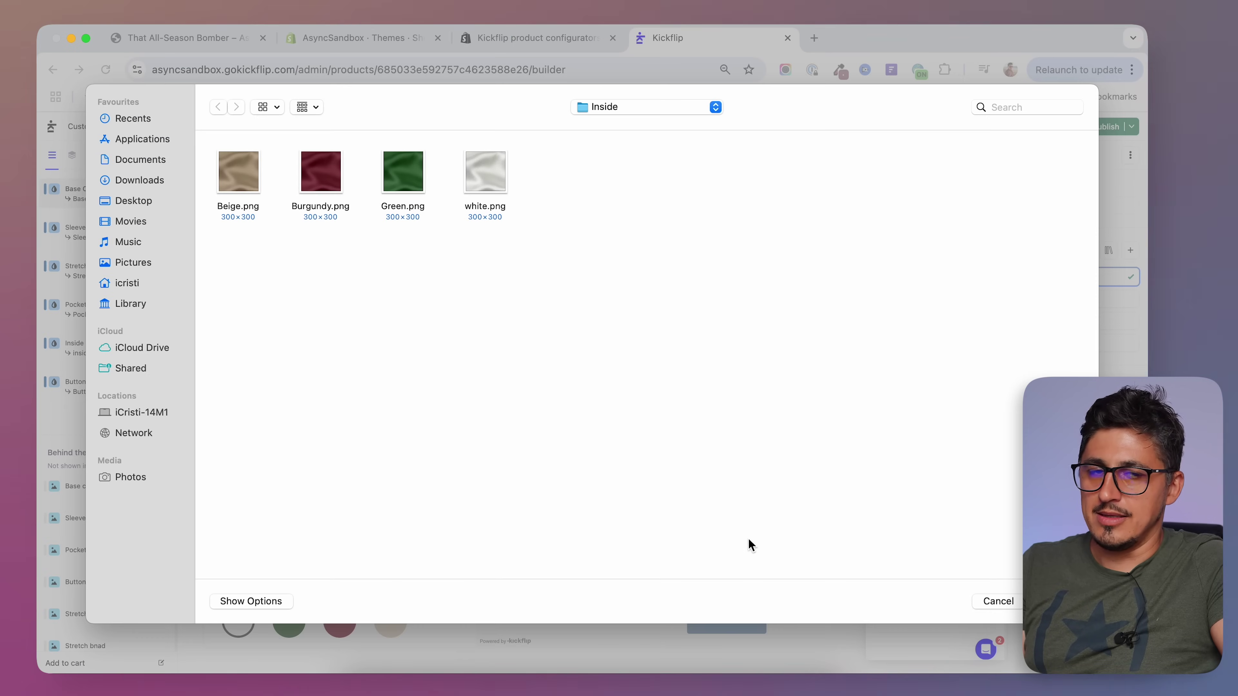
key(super+Up)
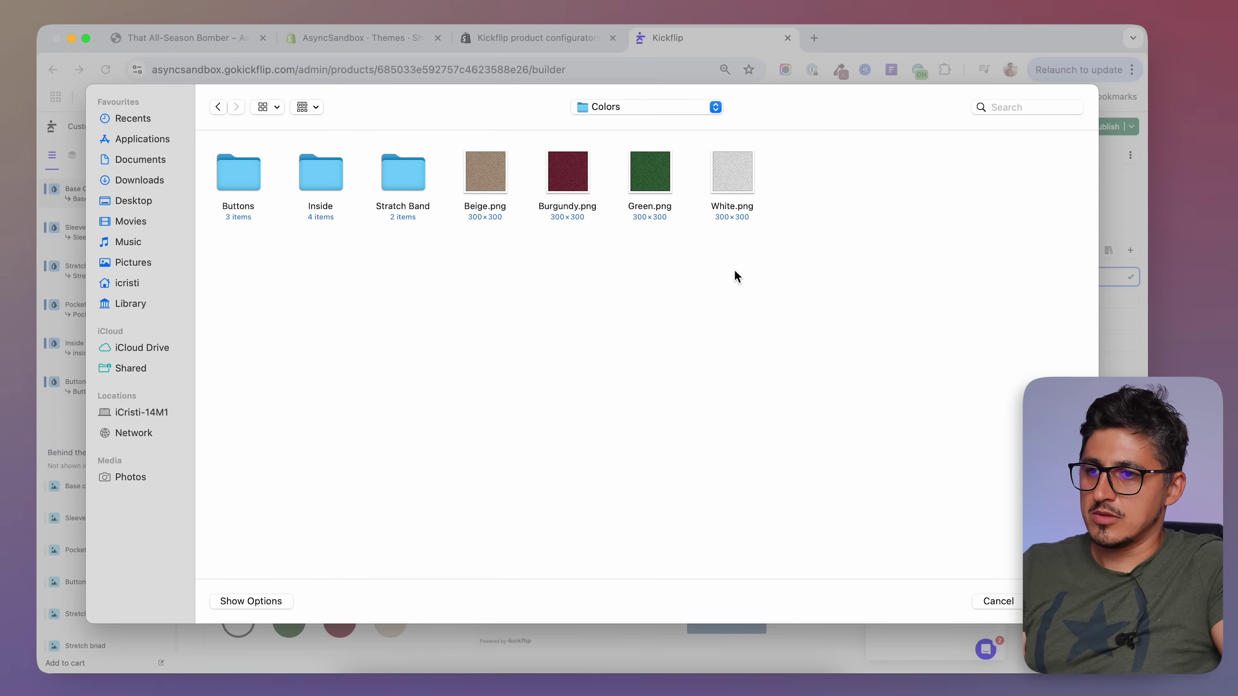
double_click(735, 178)
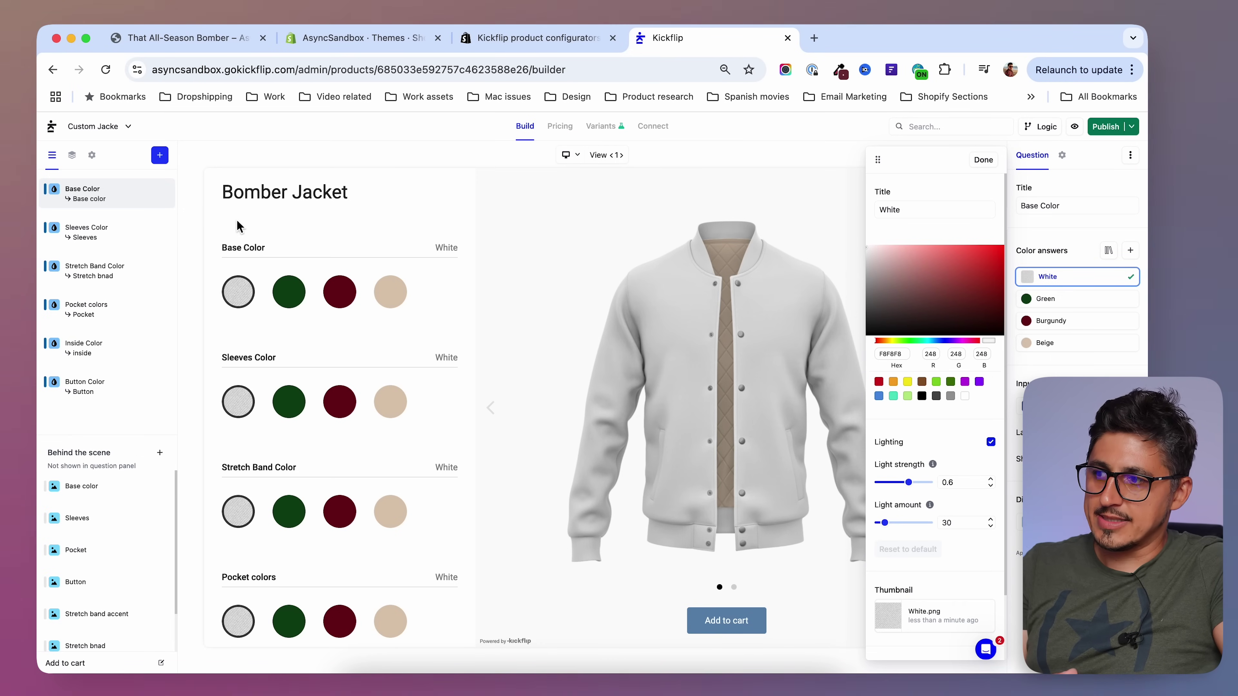
scroll(229, 488, down, 2)
scroll(232, 581, down, 2)
scroll(232, 564, up, 5)
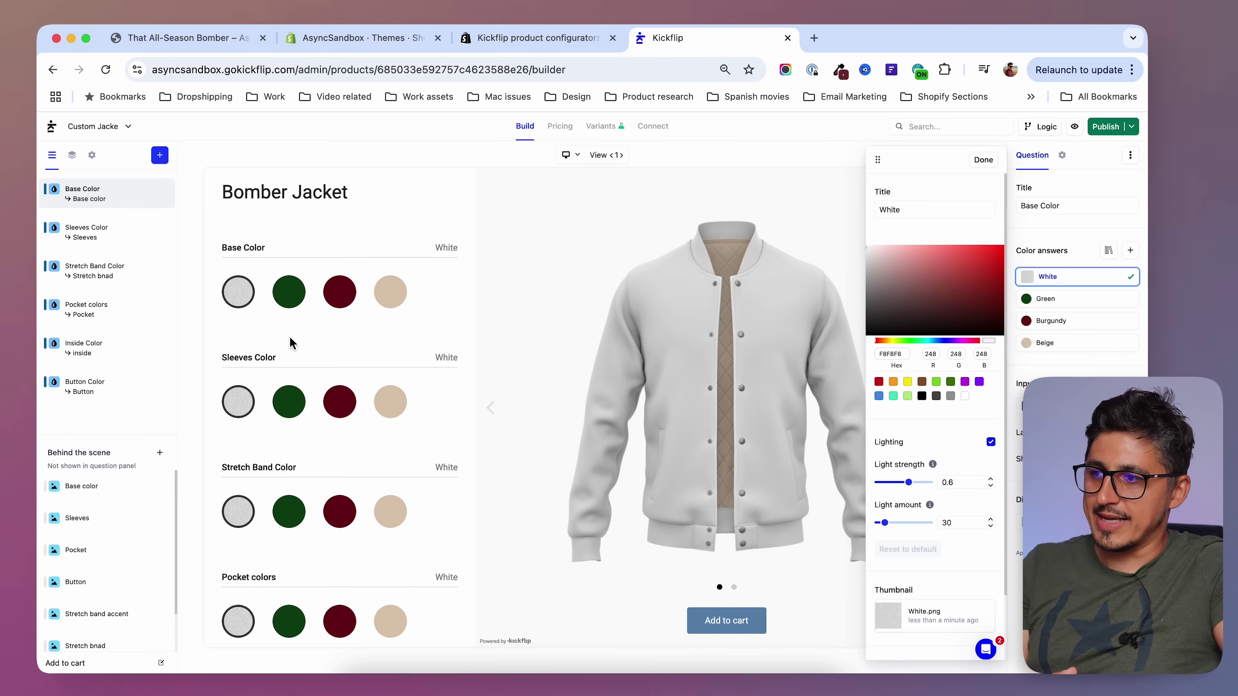
- Set Green.png from the Colors folder as the thumbnail of the Green answer in the Base Color question
click(1076, 303)
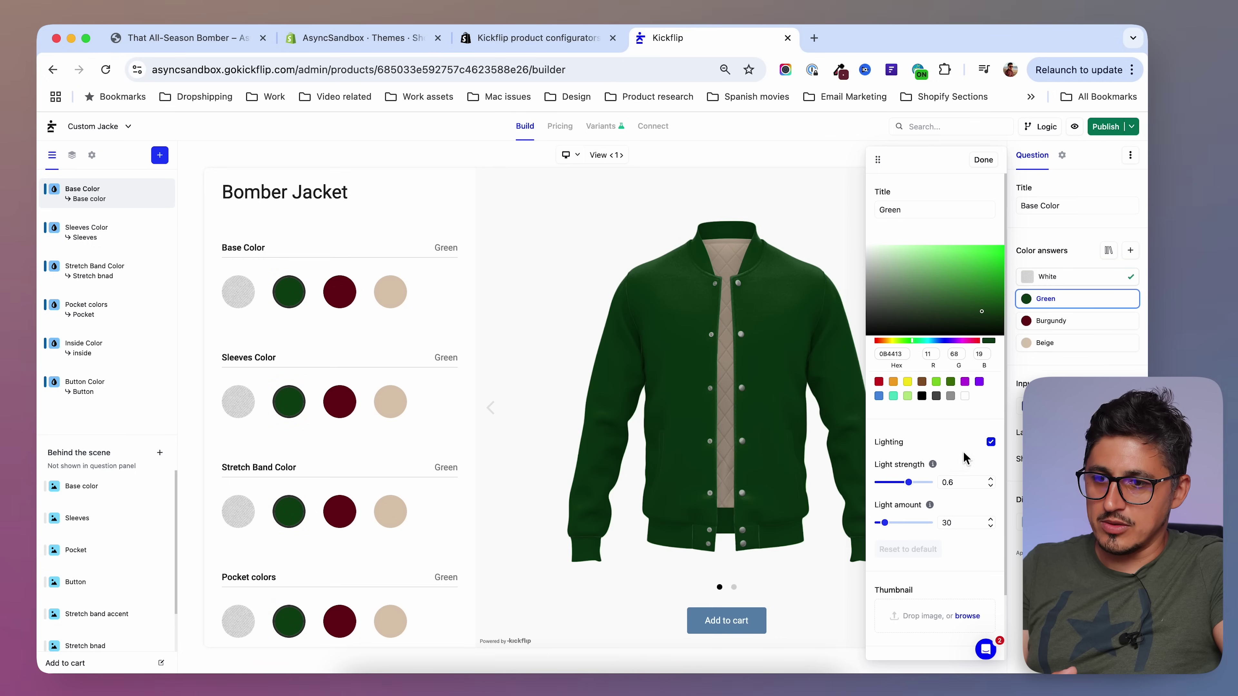
click(905, 615)
click(665, 197)
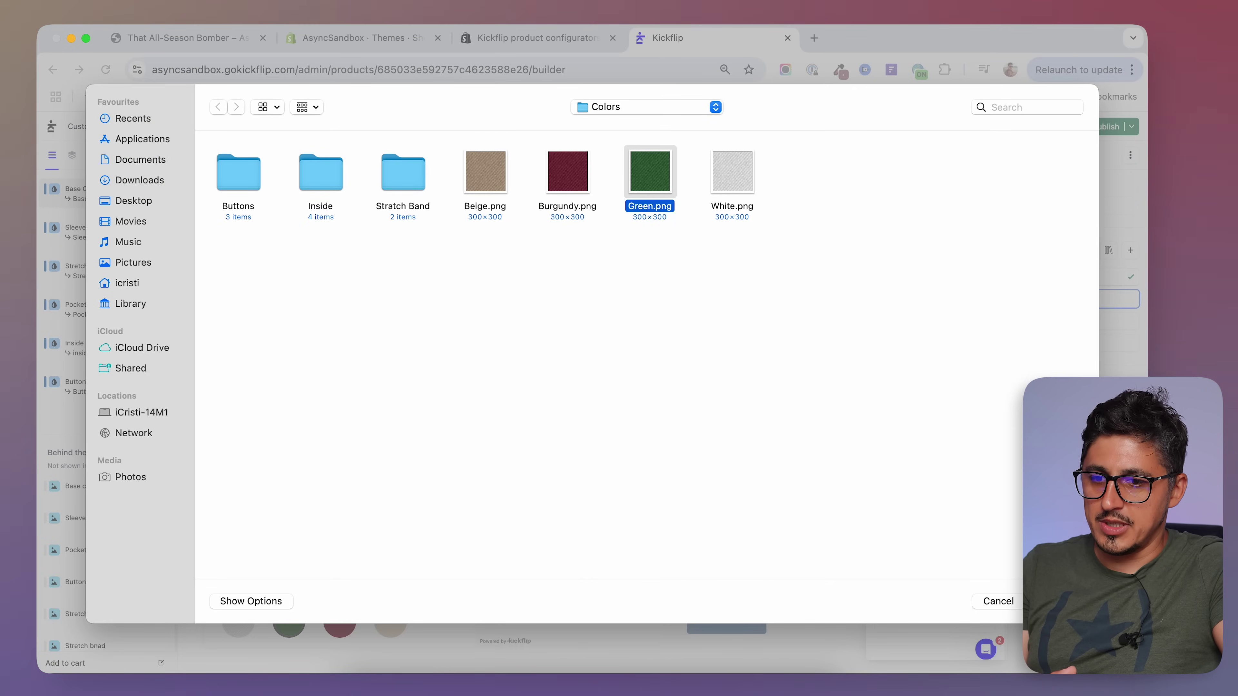
key(Return)
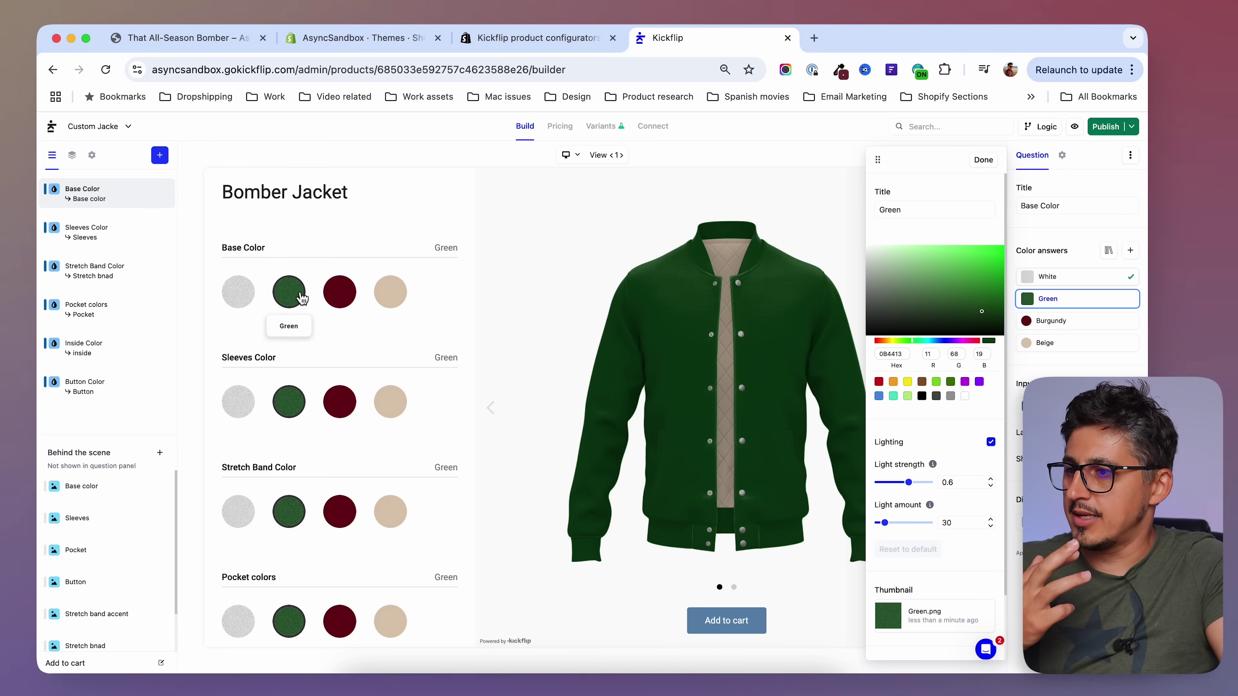
- Set Burgundy.png and Beige.png from the Colors folder as thumbnails of the matching Burgundy and Beige answers in the Base Color question
scroll(290, 560, down, 3)
scroll(292, 502, up, 3)
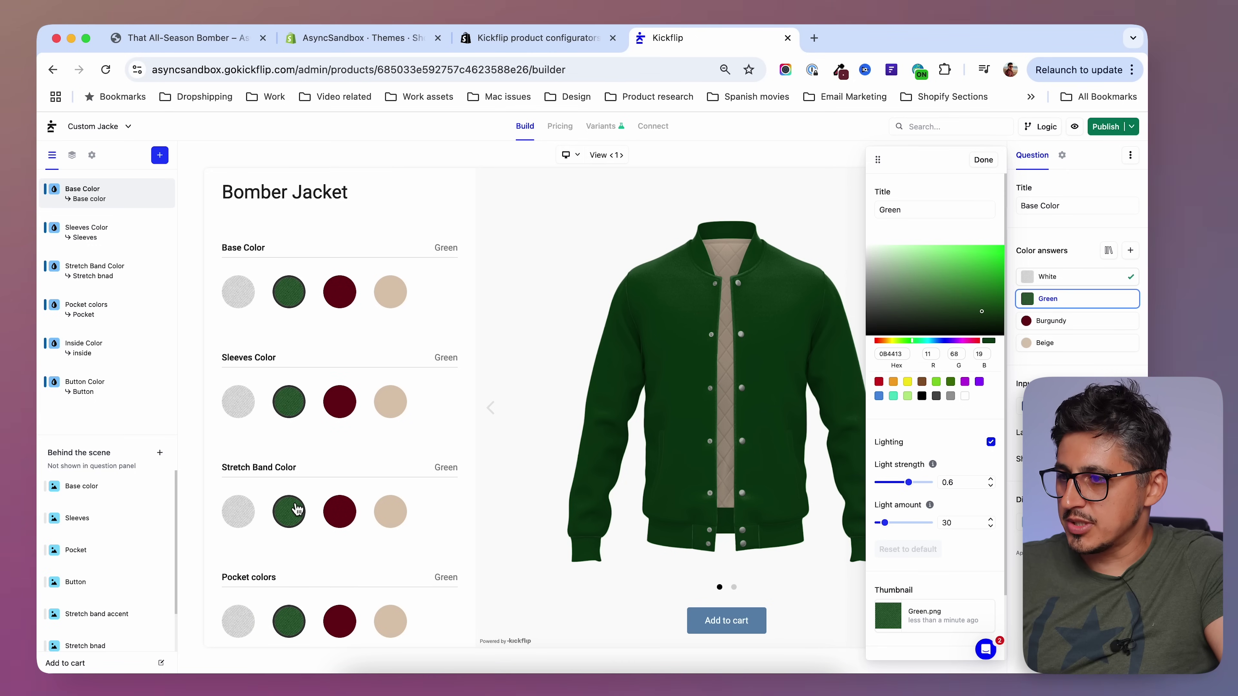
click(1051, 324)
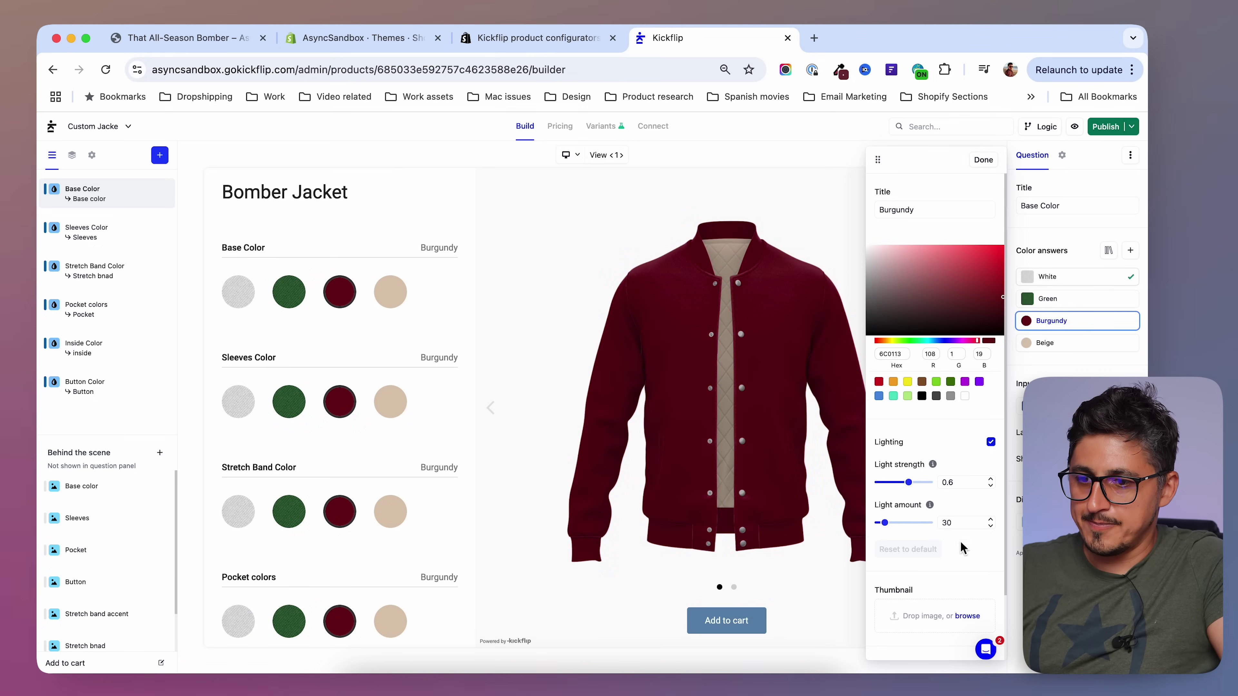
click(917, 620)
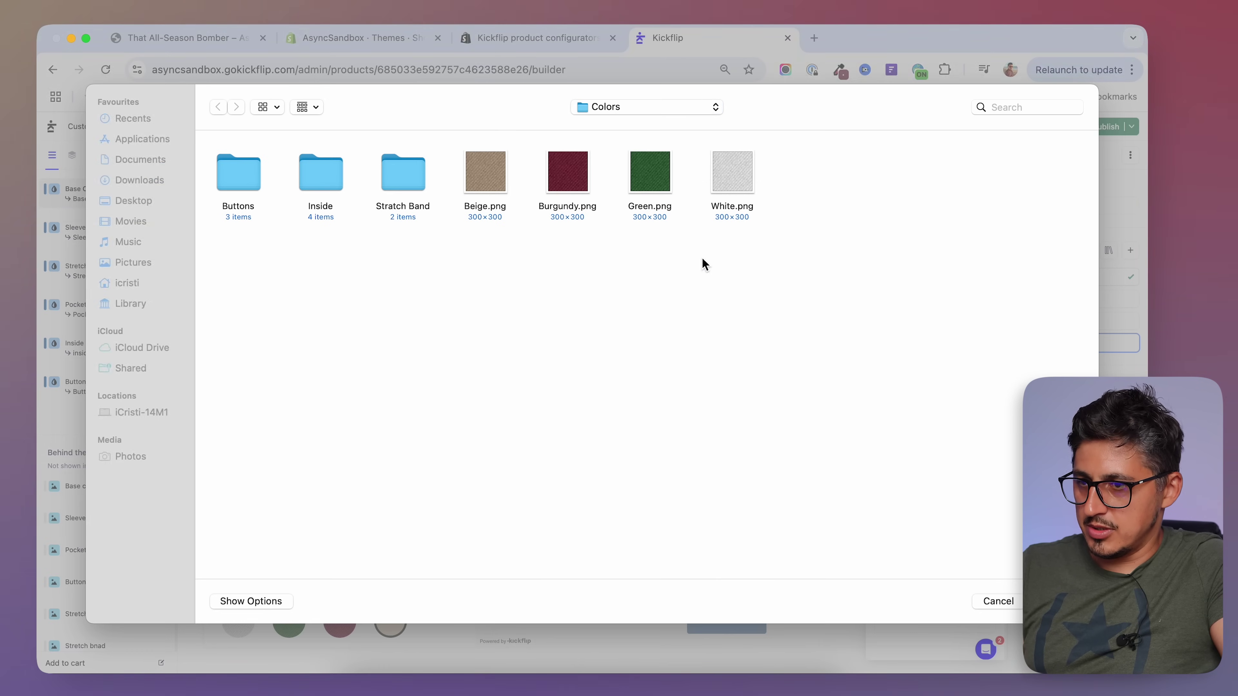
click(493, 181)
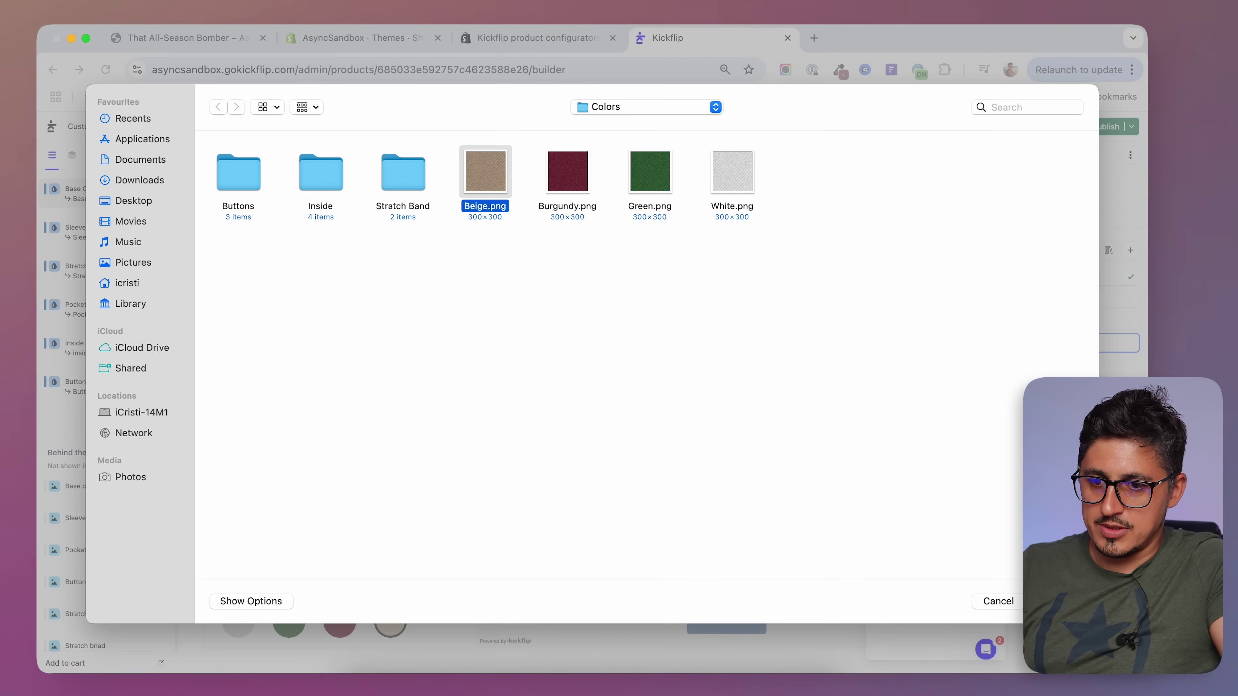
click(1058, 601)
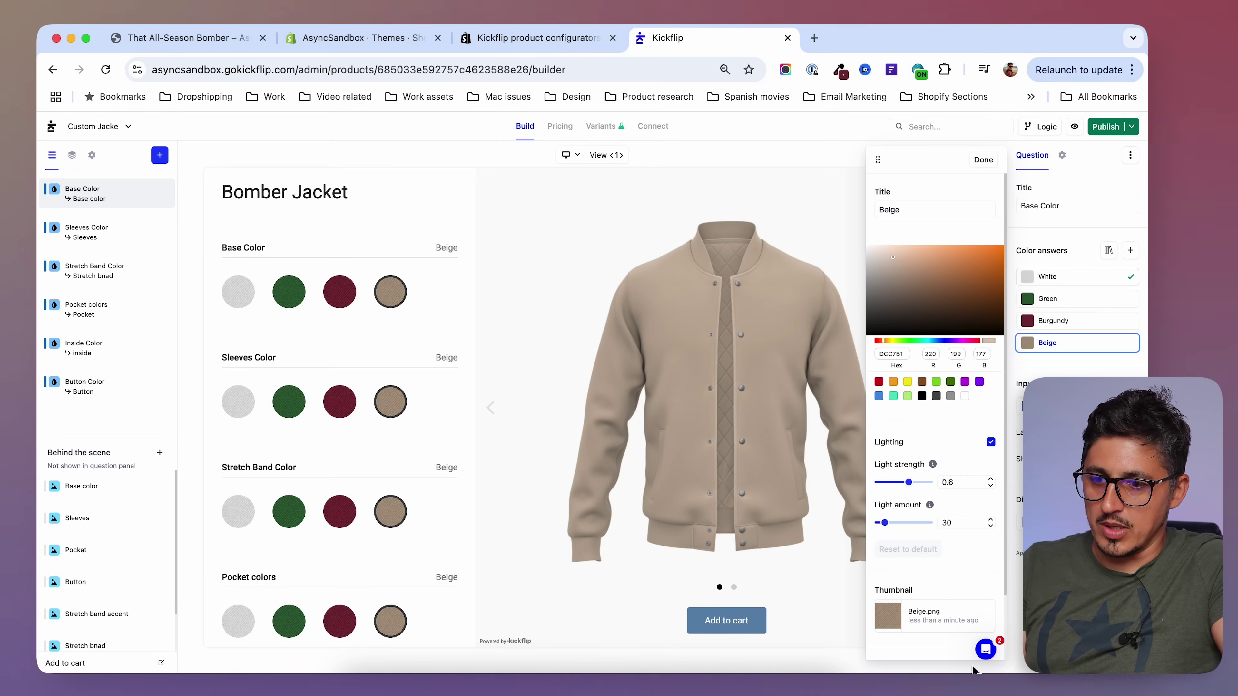
click(984, 160)
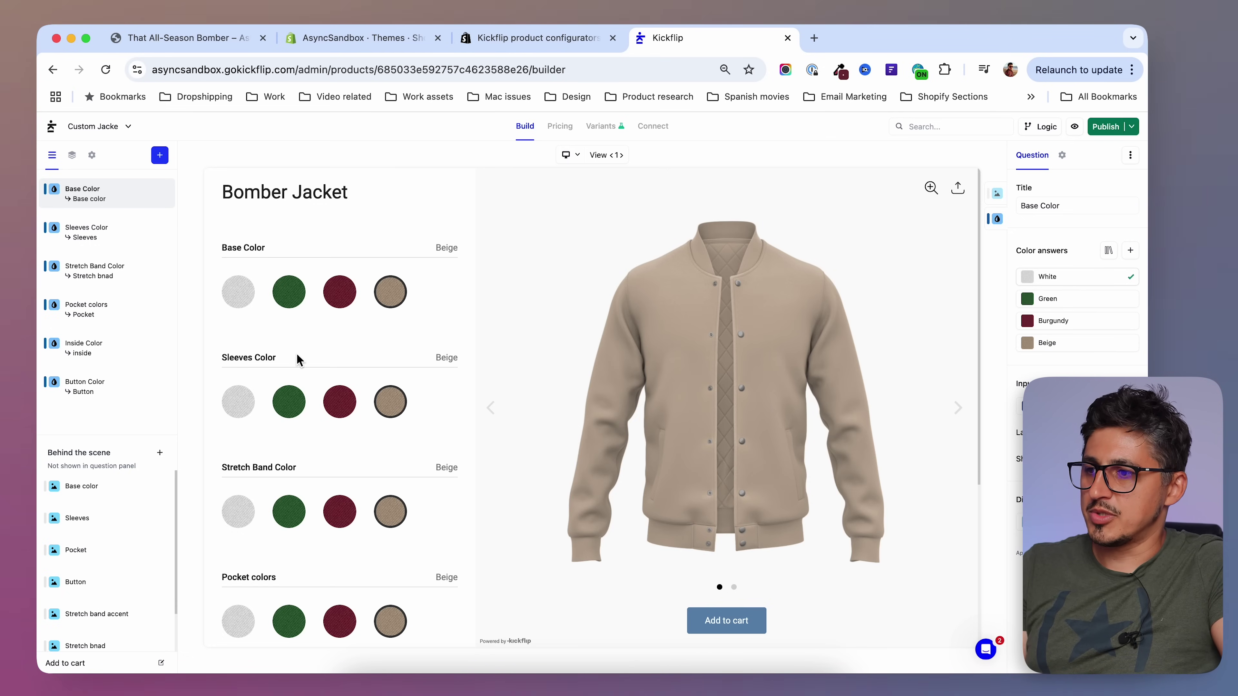
- Test the base and sleeve colors in the jacket preview, ending with a green base and burgundy sleeves
key(super+equal)
key(super+equal)
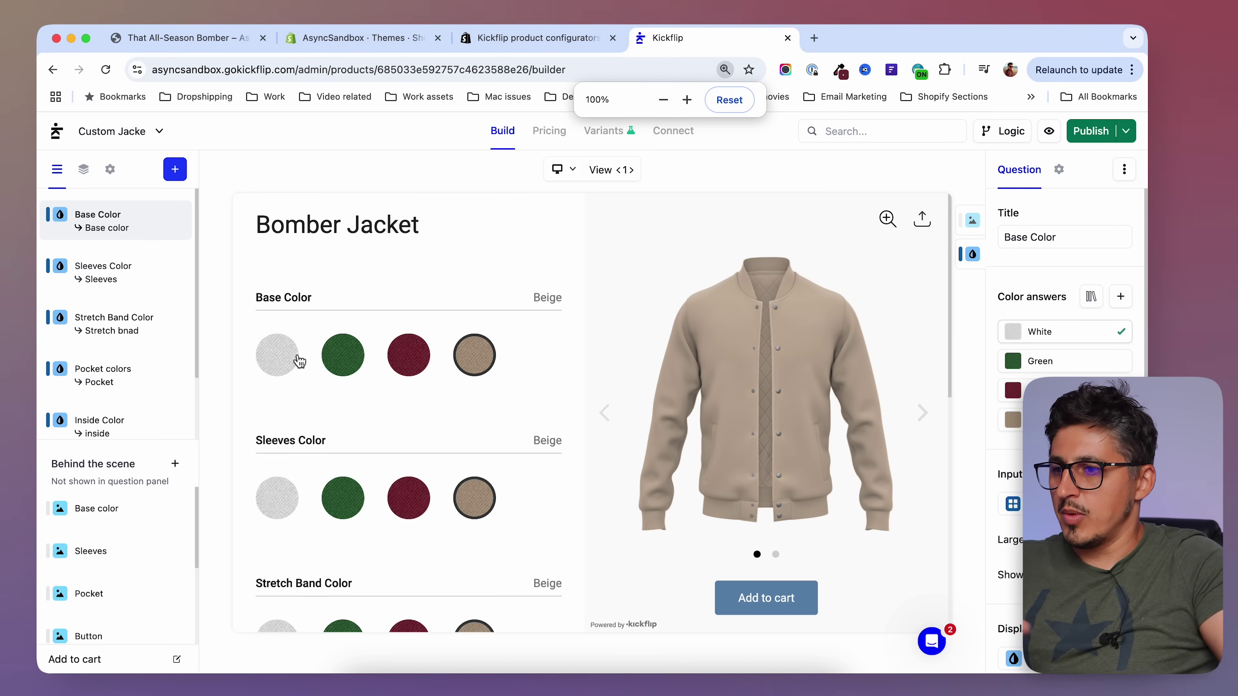
click(278, 361)
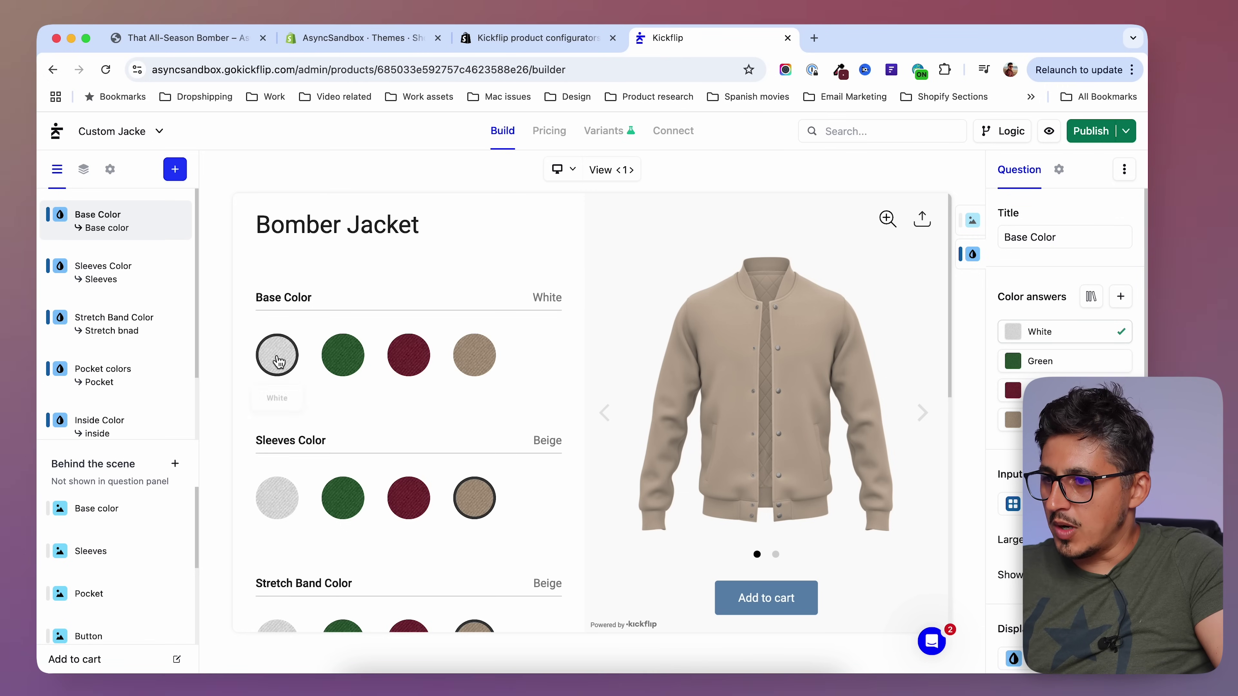
click(350, 366)
scroll(278, 403, down, 2)
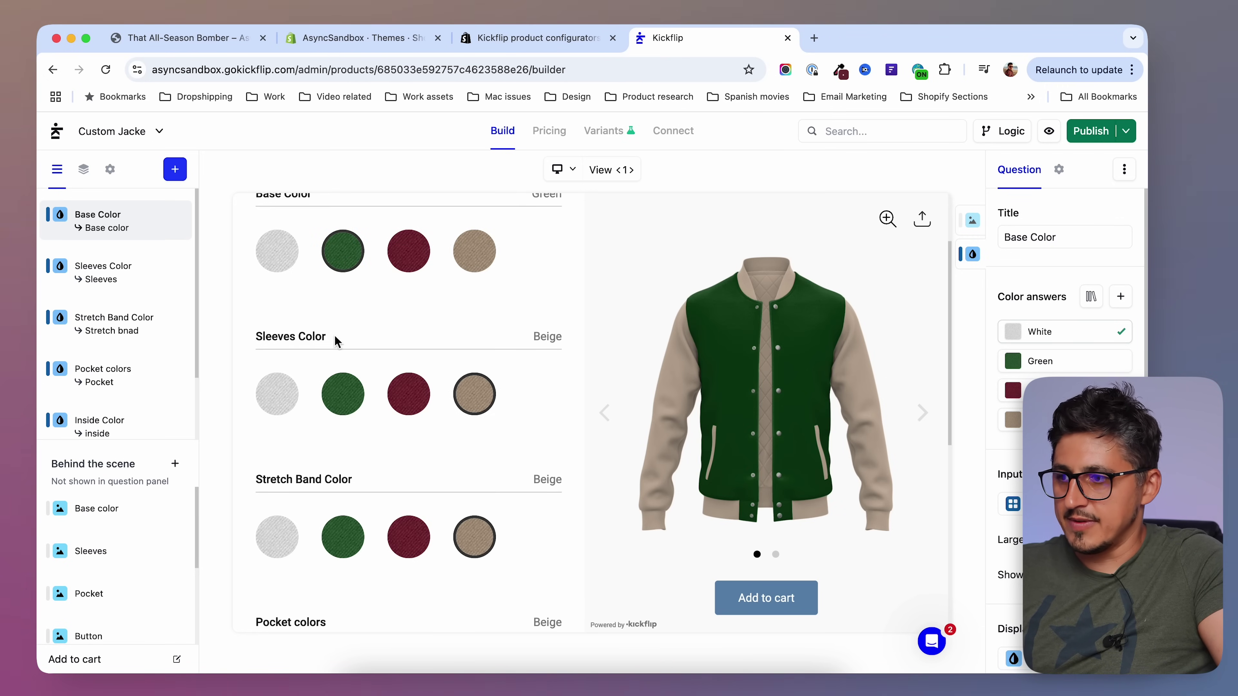
click(279, 404)
click(344, 396)
click(422, 402)
scroll(290, 390, down, 2)
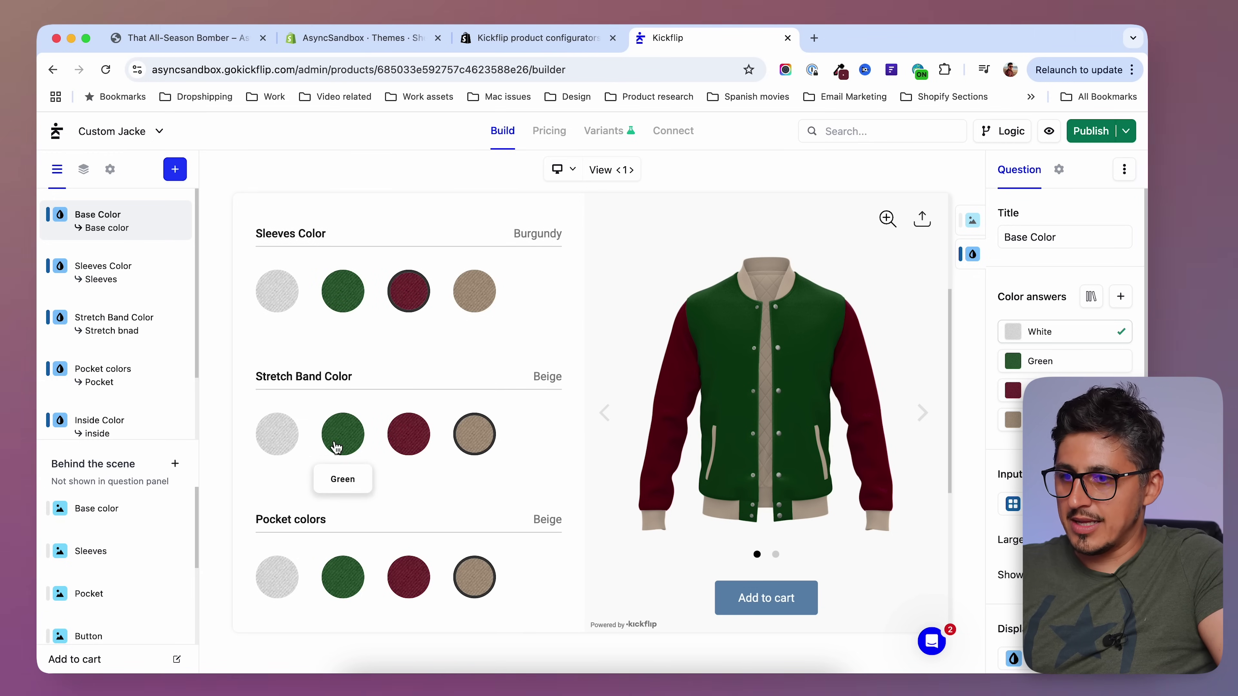
- Test the white and beige options for the pockets and inside lining, leaving the pockets beige and the inside white
scroll(317, 434, down, 3)
click(277, 434)
click(462, 449)
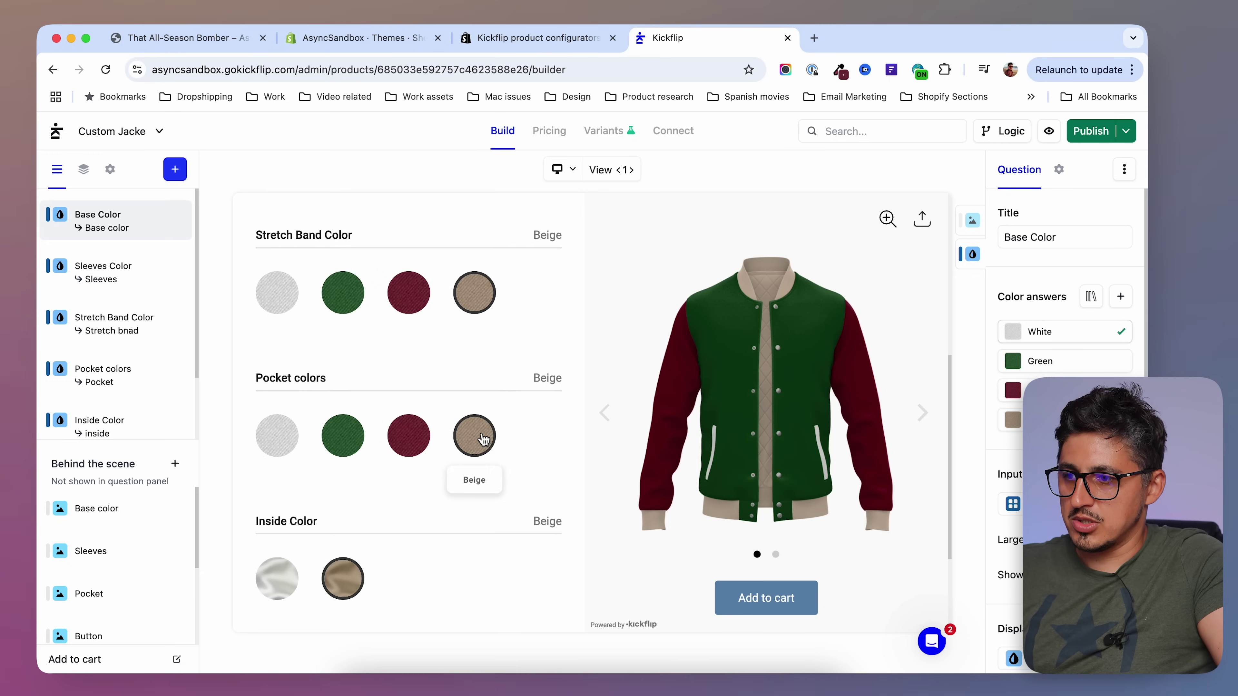
scroll(455, 569, down, 2)
click(279, 479)
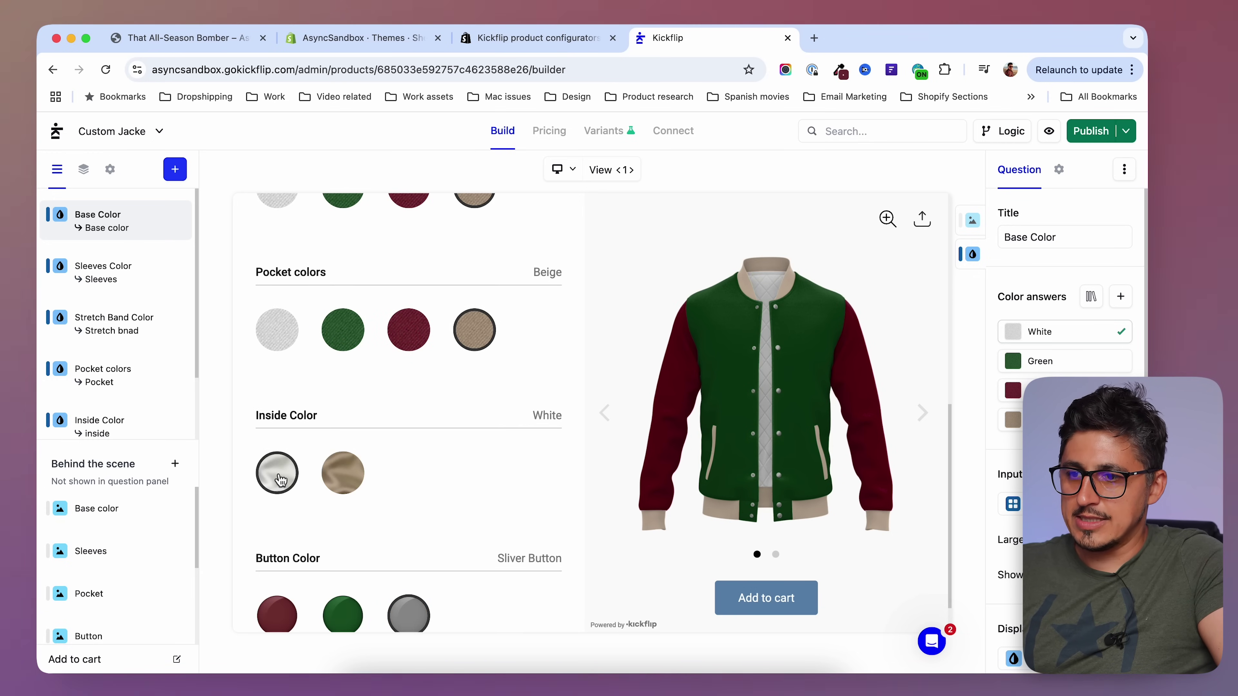
click(344, 474)
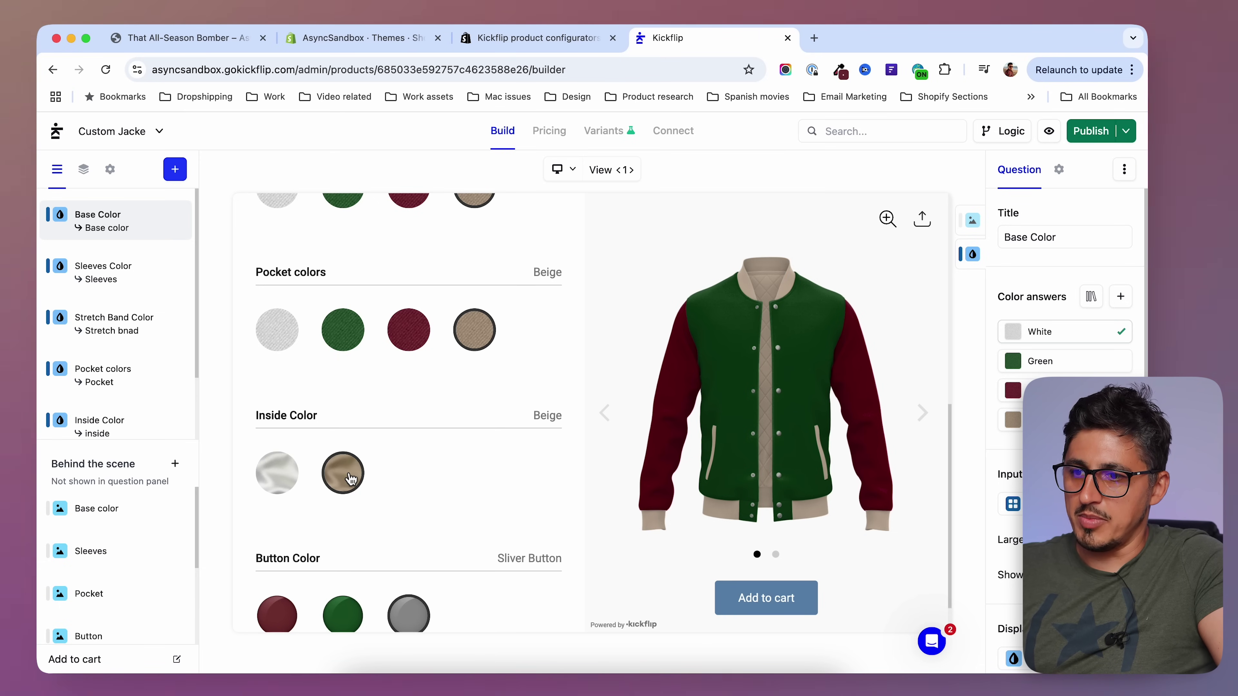
click(277, 472)
- Test the burgundy and green button colors in the jacket preview, then return to Sliver Button
scroll(277, 472, down, 1)
click(284, 570)
click(343, 567)
click(277, 567)
click(410, 565)
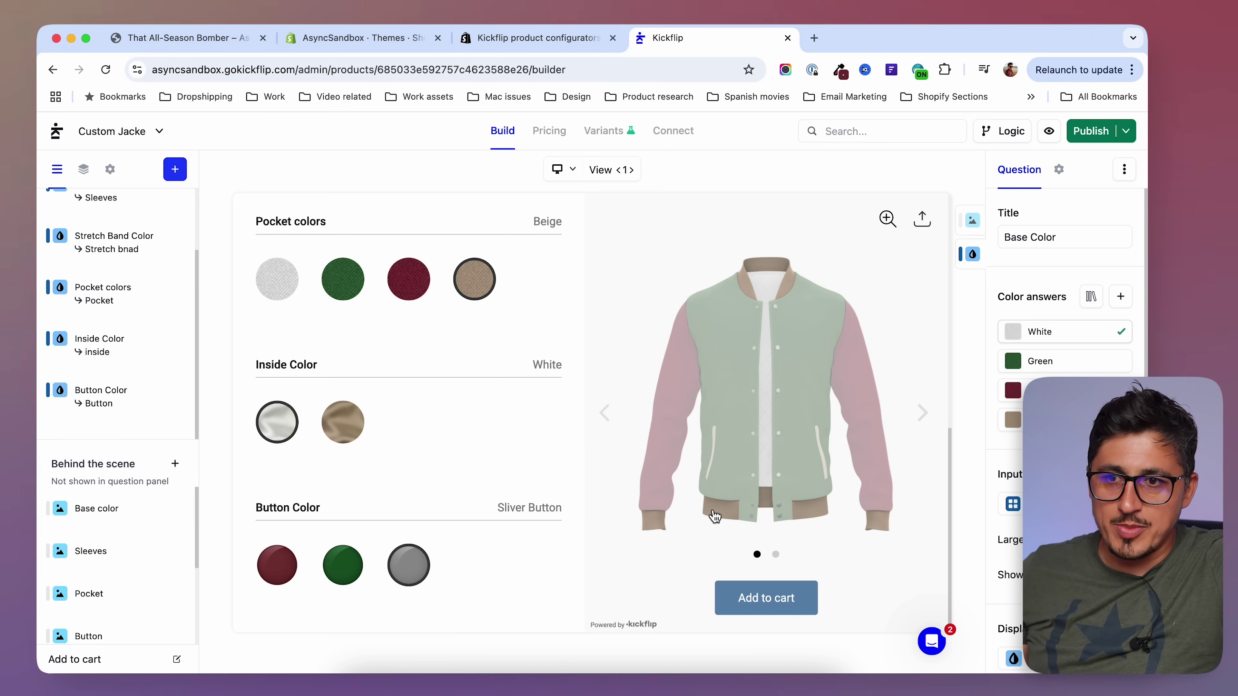
- Create a new question with the Thumbnail input type and the None display type
click(175, 170)
click(279, 221)
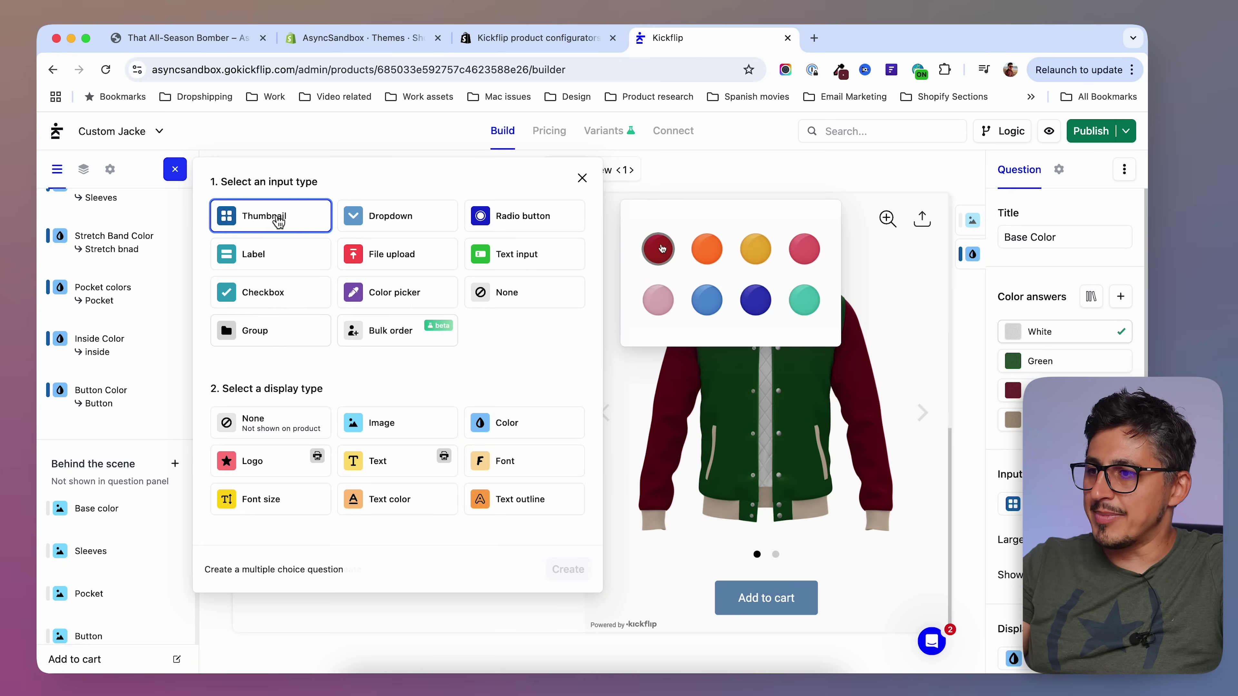
click(265, 424)
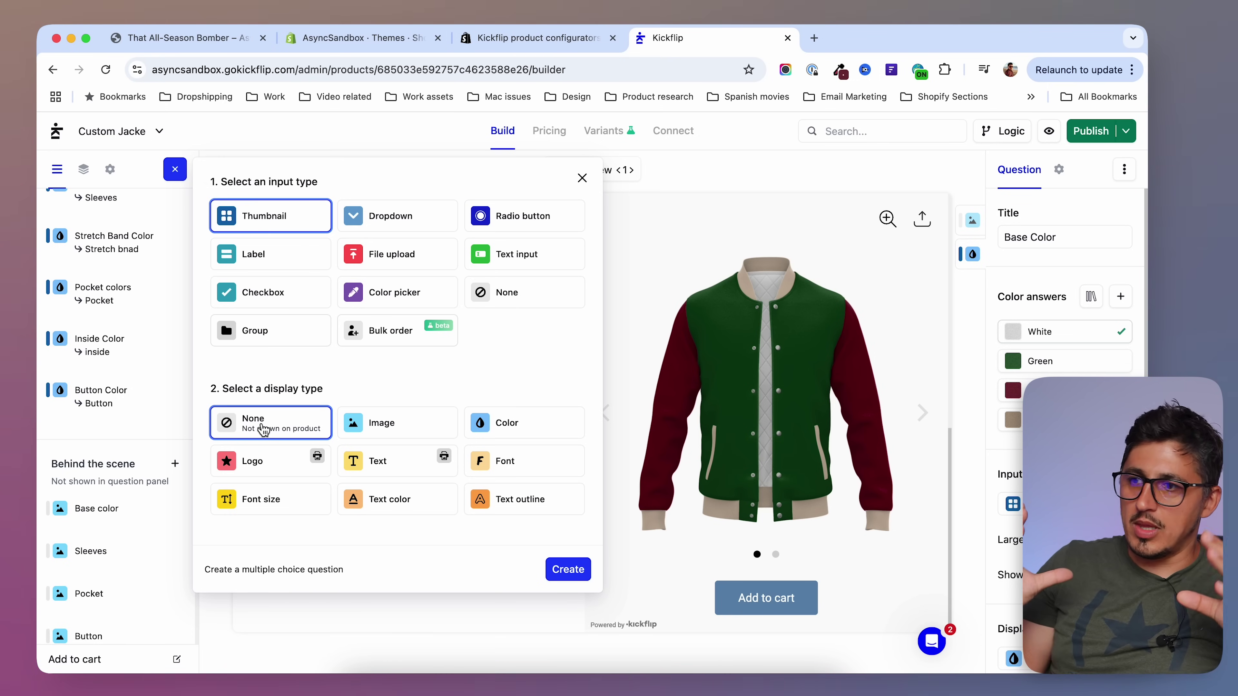
click(568, 569)
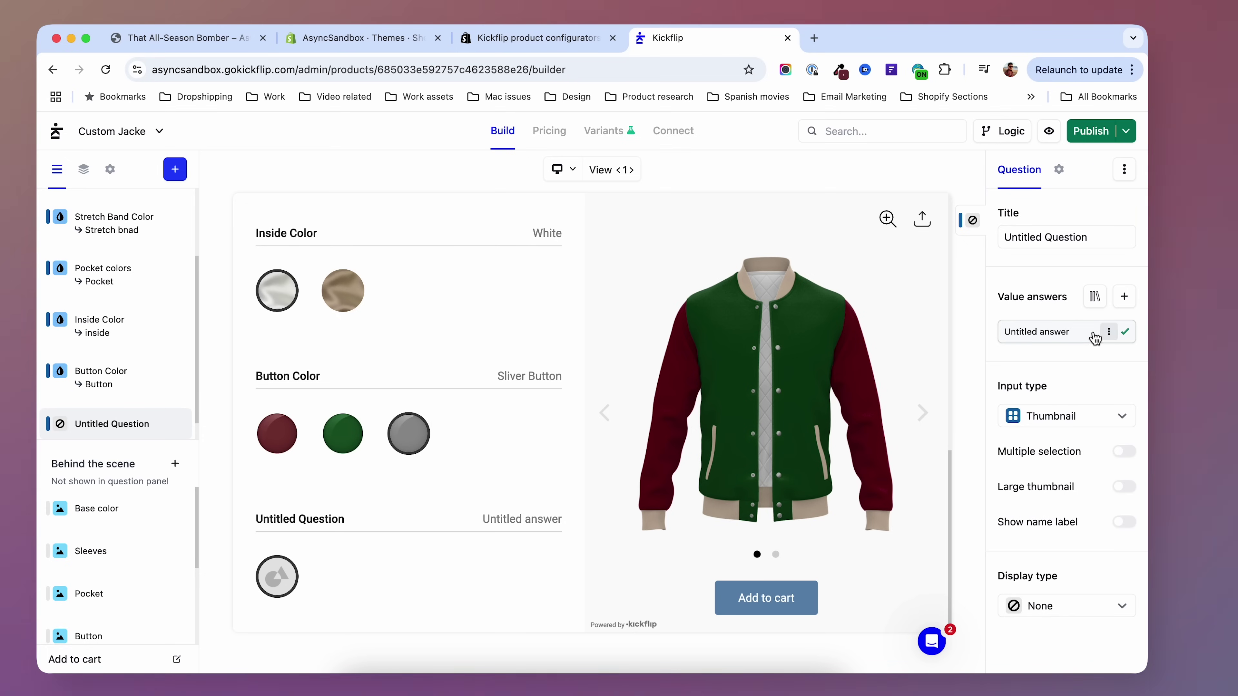
- Title the new question's first answer Simple and give it Simple.png from the Stratch Band folder as its thumbnail
click(1073, 342)
drag(879, 241, 715, 234)
text(Simple)
click(836, 341)
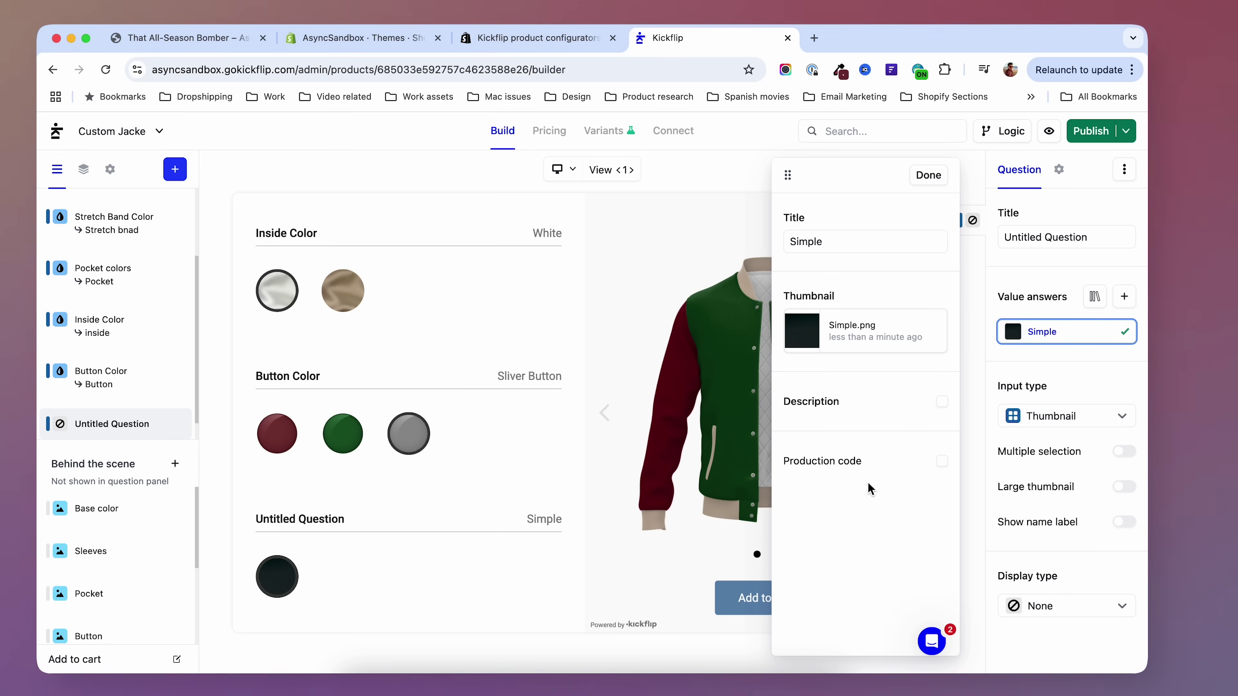
click(930, 179)
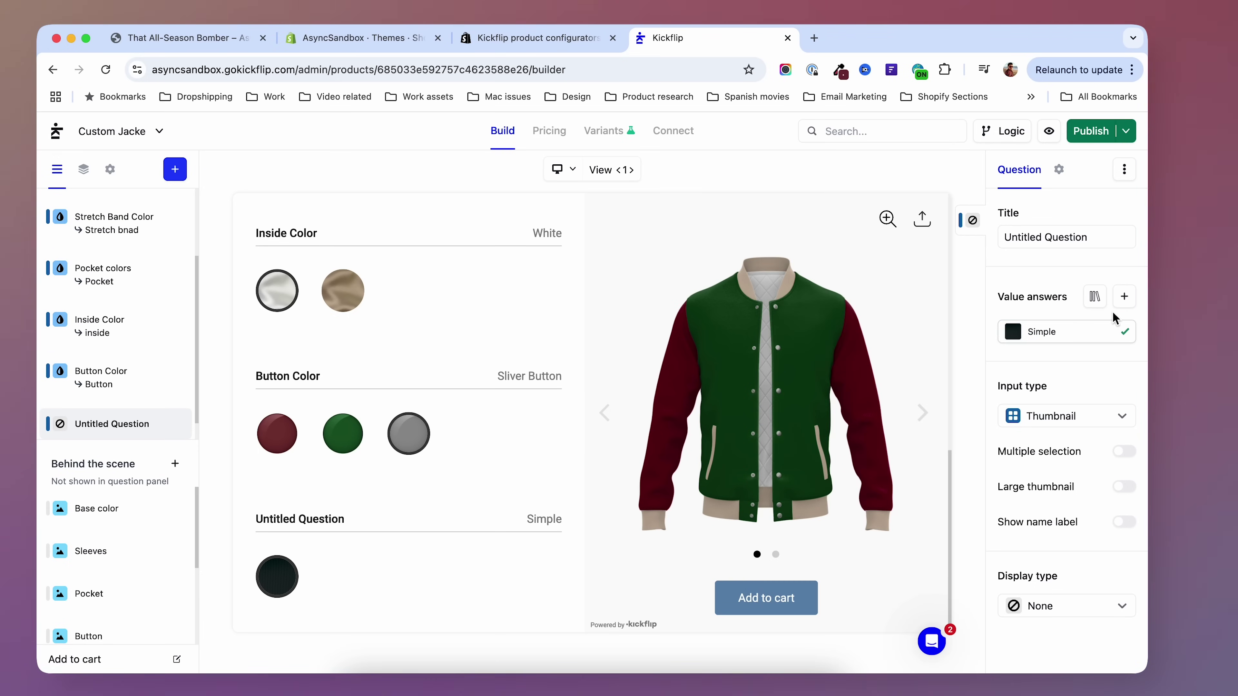
- Create a second answer titled Double with Double.png from the Stratch Band folder as its thumbnail
click(1126, 298)
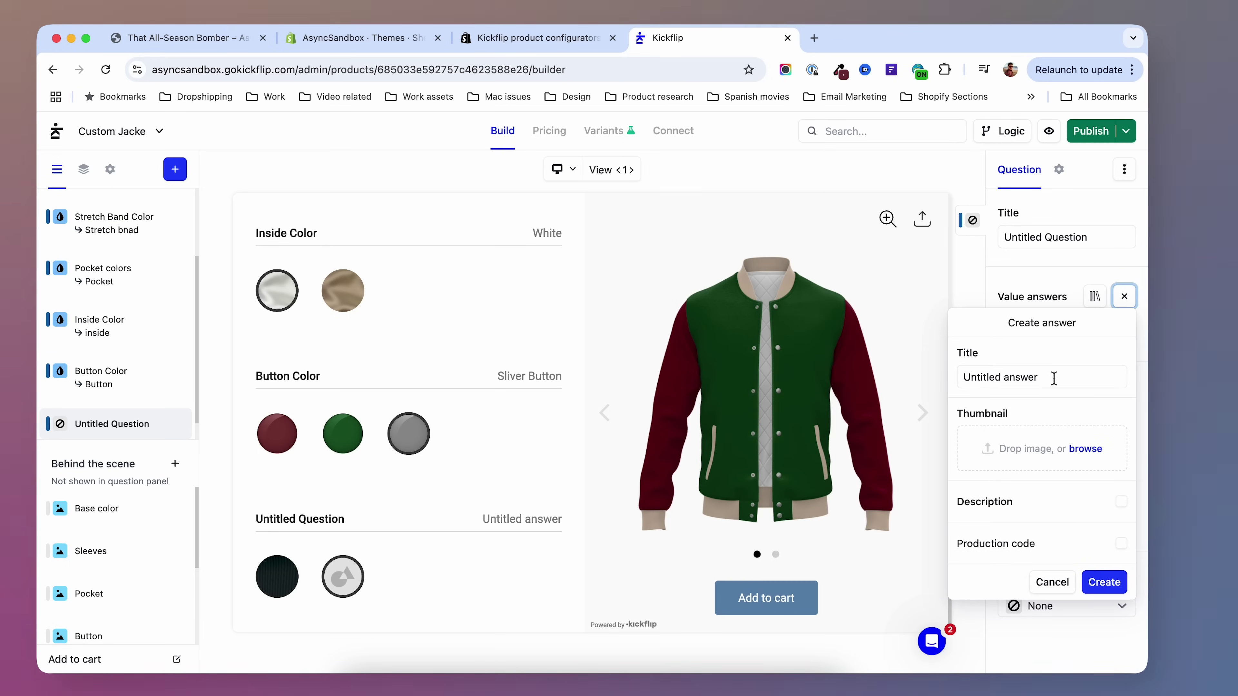
drag(1045, 378, 882, 363)
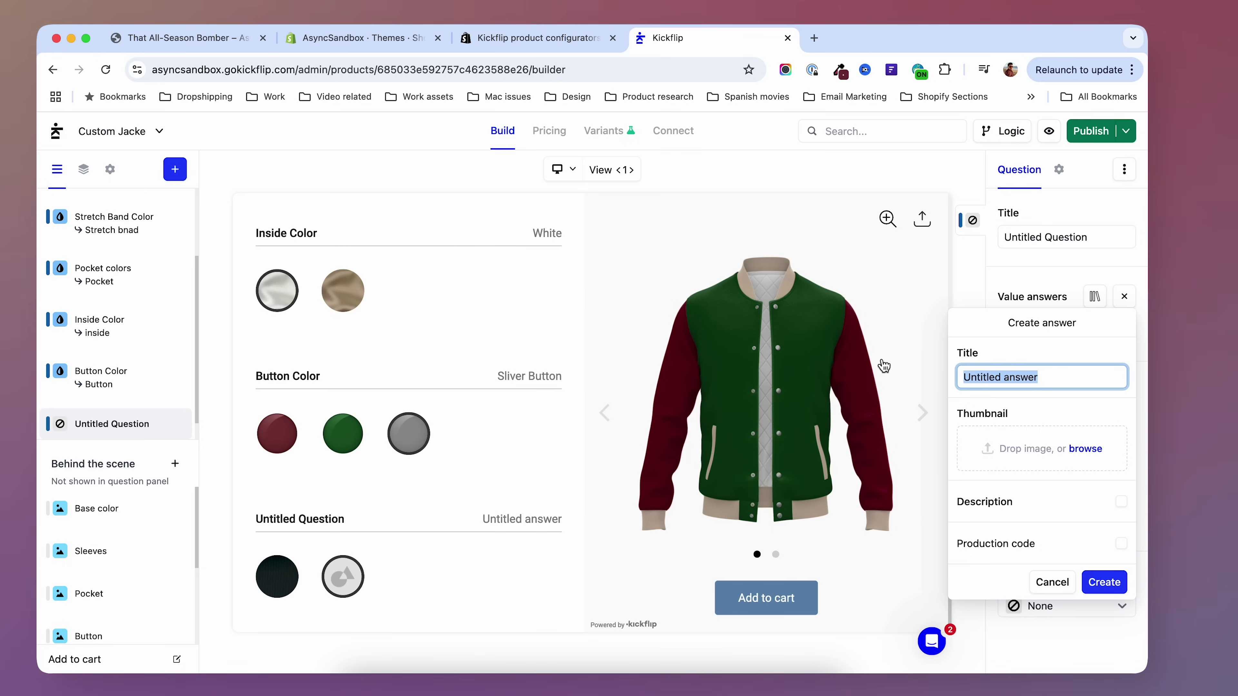
text(Double)
click(1019, 451)
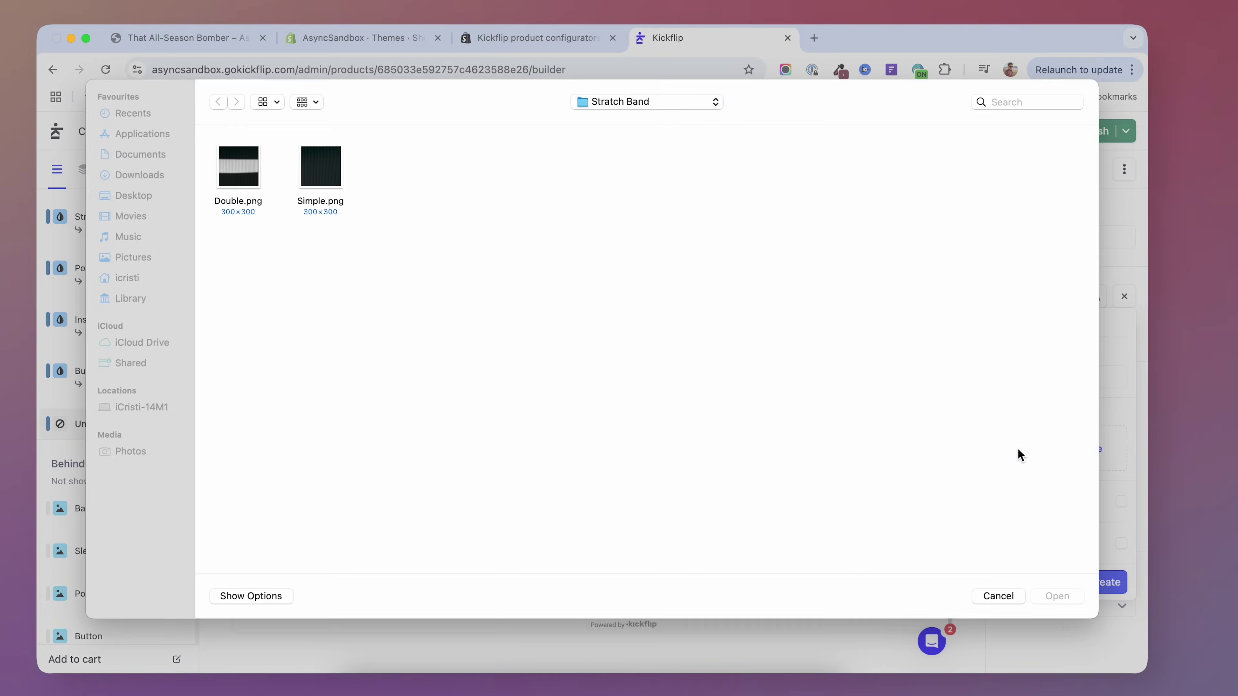
click(246, 191)
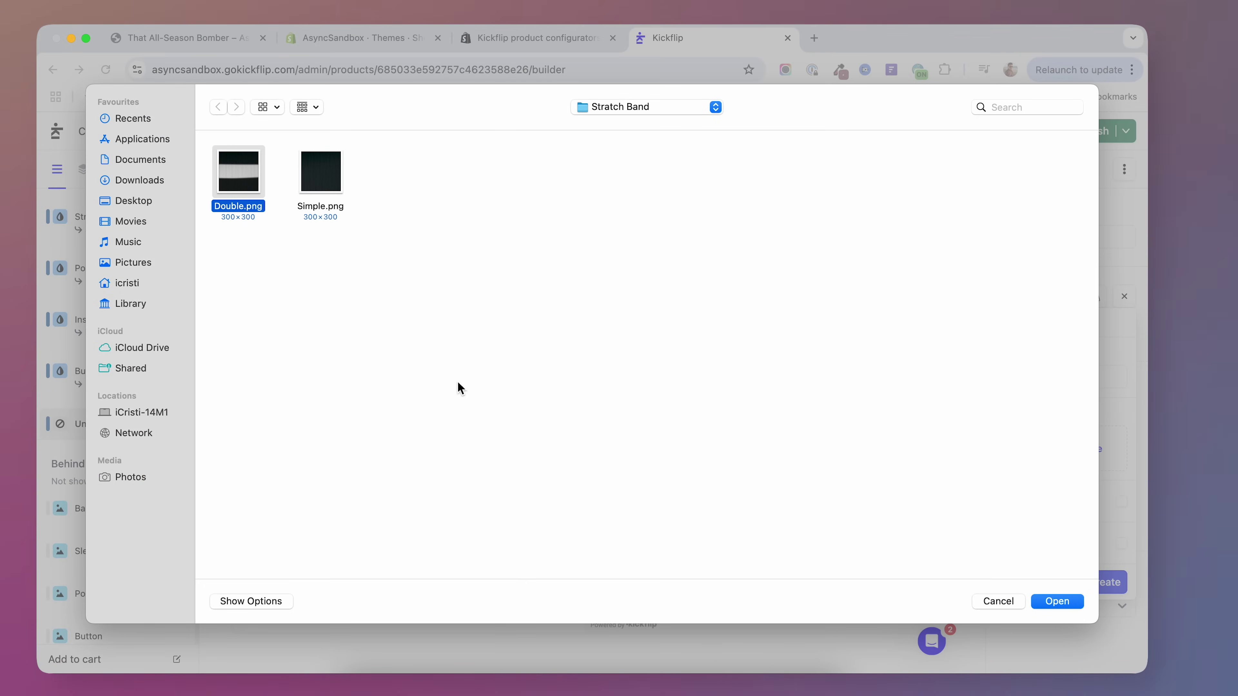
click(1057, 602)
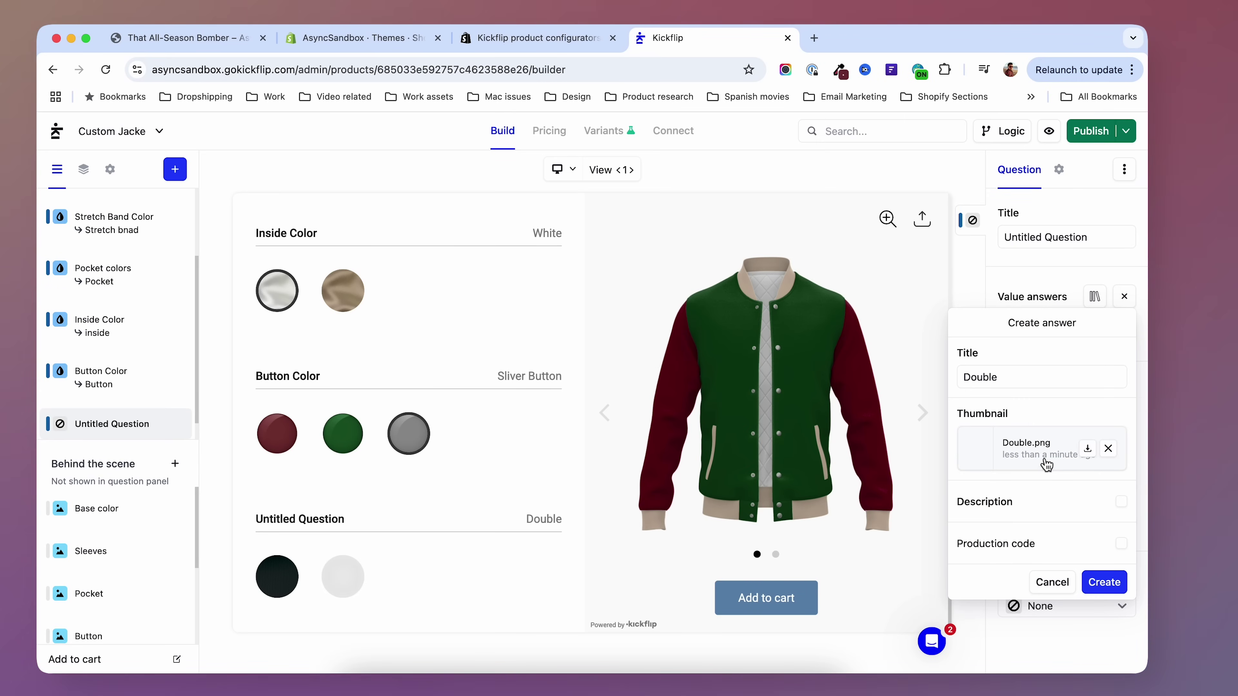
key(Return)
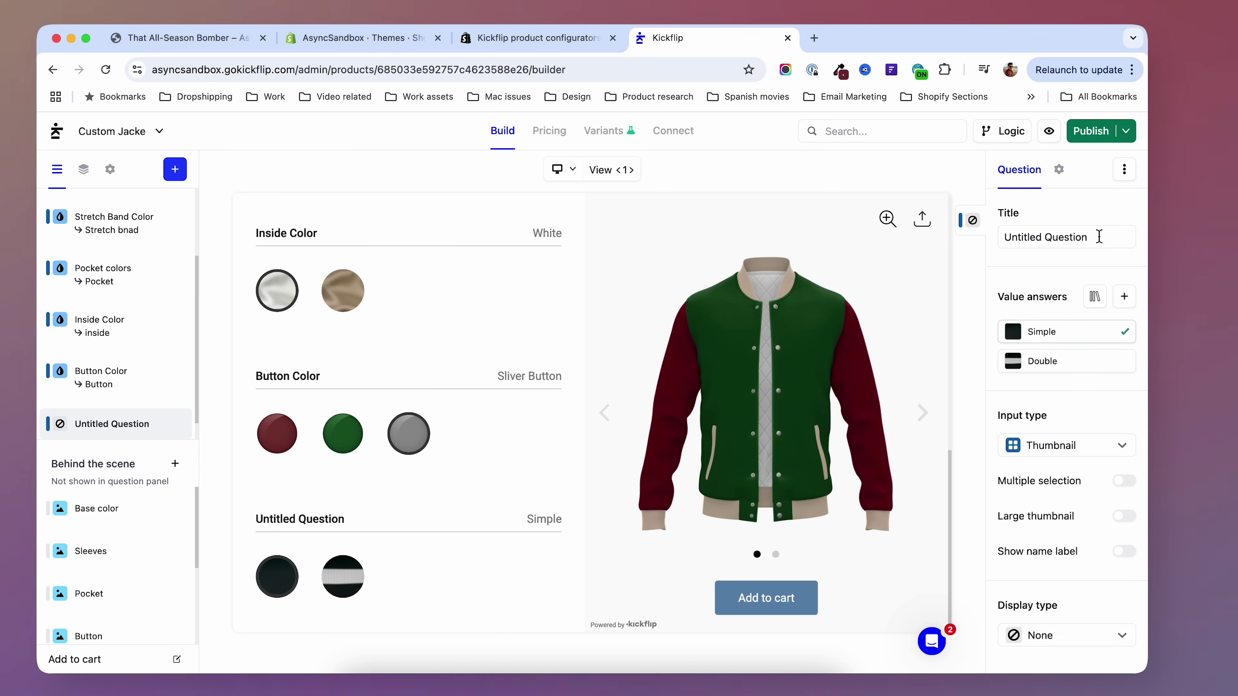
- Rename the untitled question that holds the Simple and Double answers to Stretch Band Design
triple_click(1026, 240)
text(Stretch Band Design)
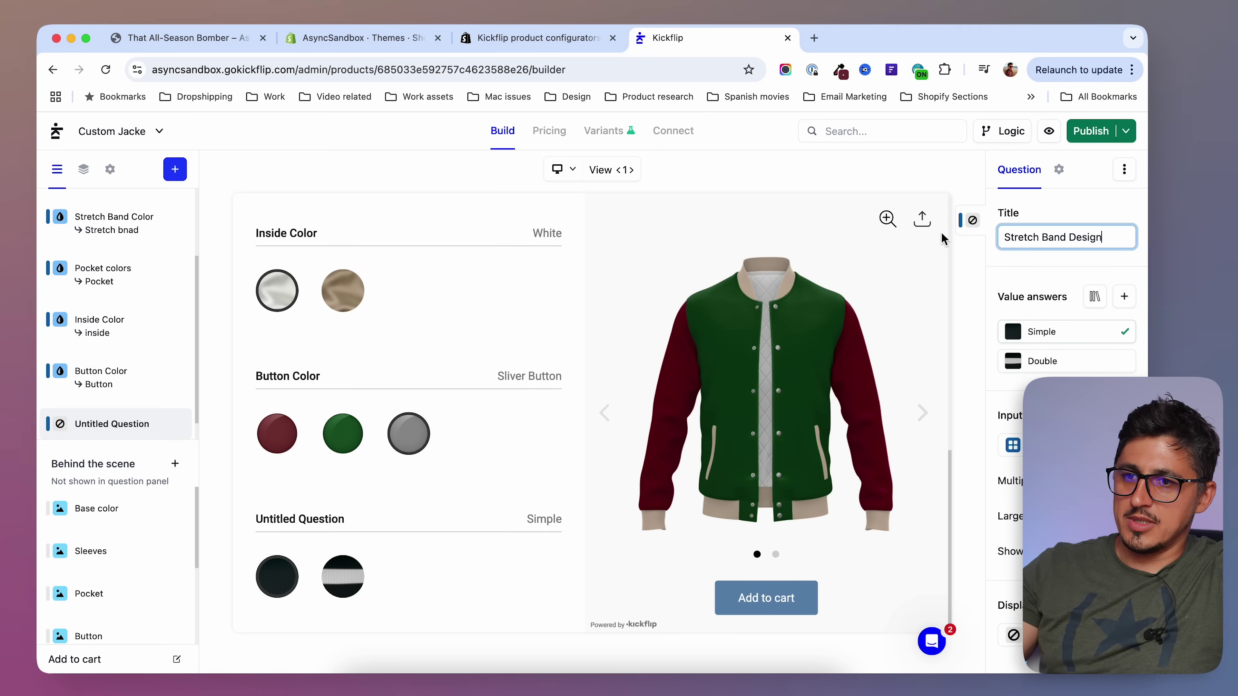
click(1018, 260)
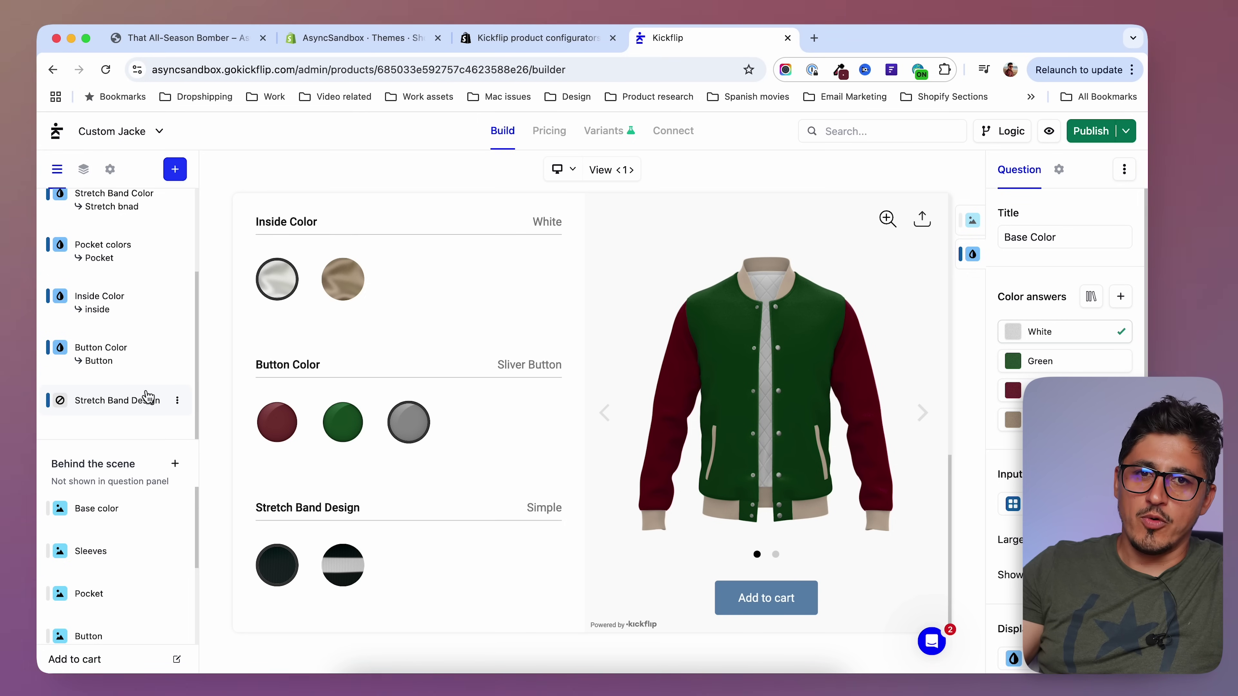
- Create another question with the Thumbnail input type and the Color display type
click(175, 171)
click(273, 216)
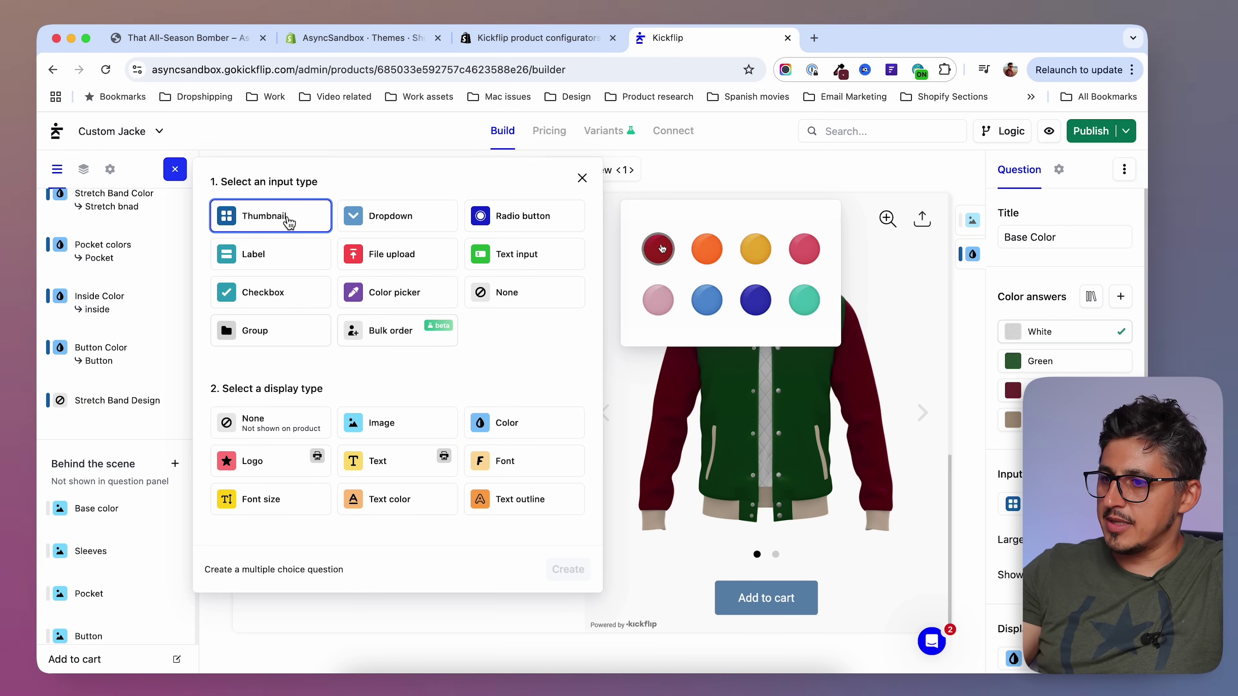
click(519, 429)
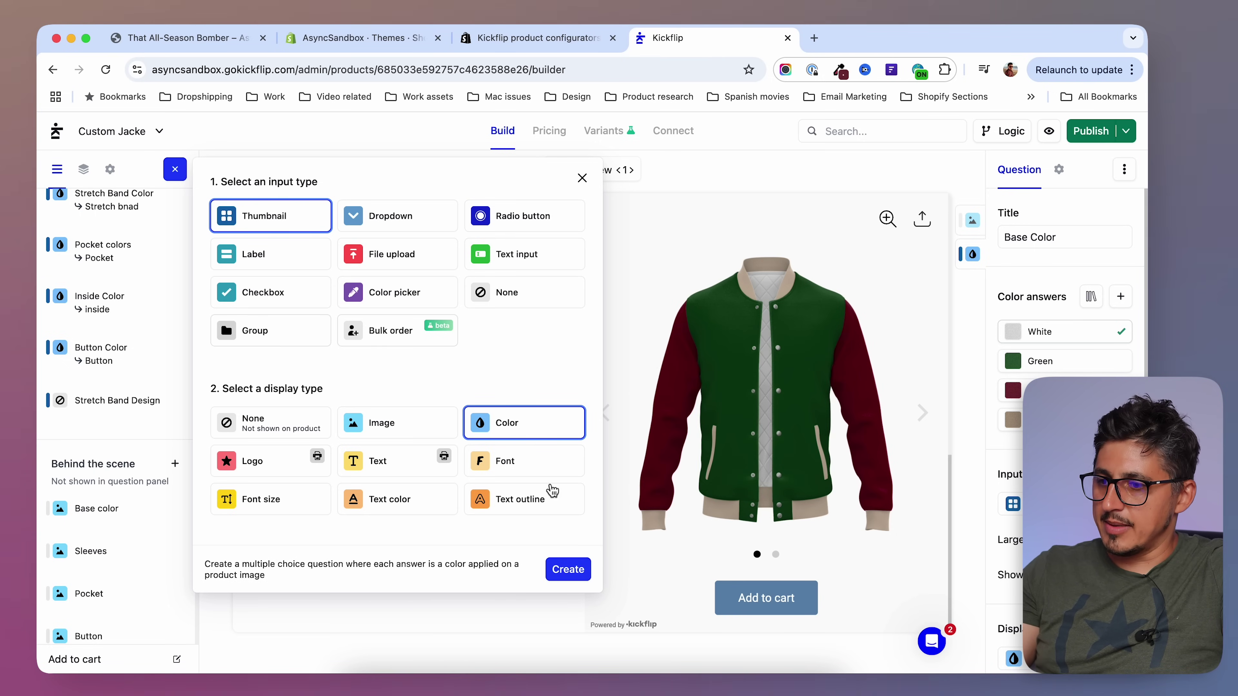
click(567, 570)
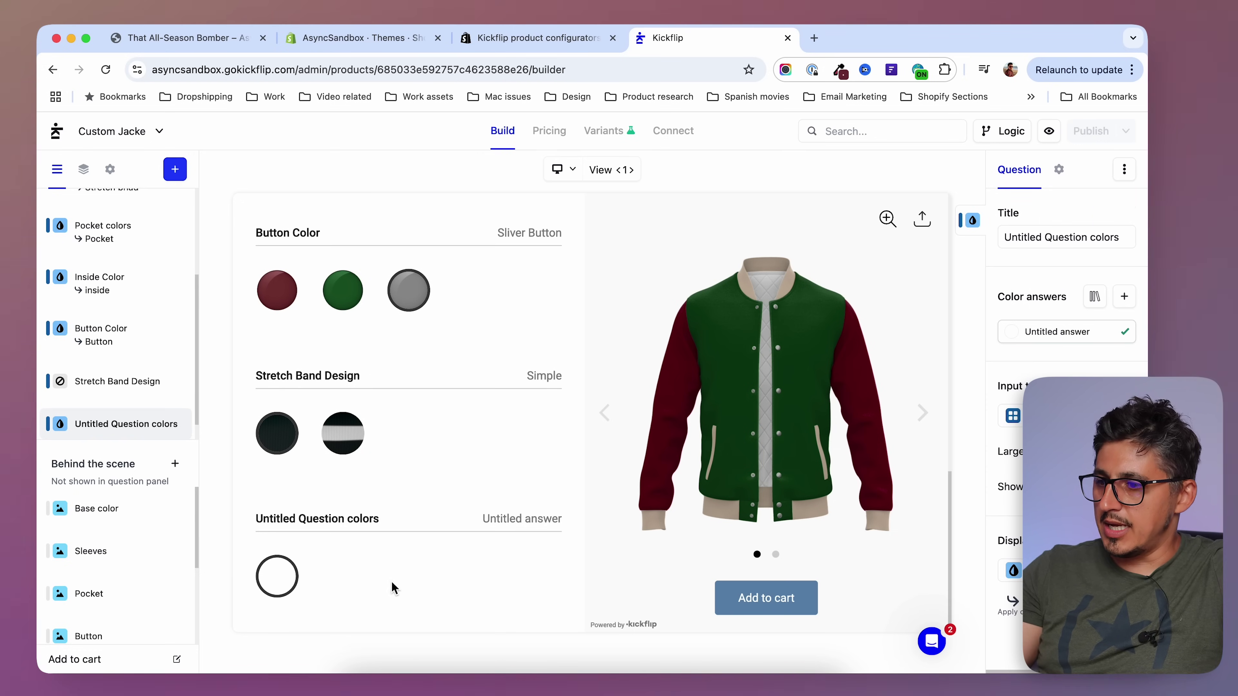
- Import the White, Green, Burgundy and Beige fabric answers into the new color question and remove its untitled answer
click(1096, 298)
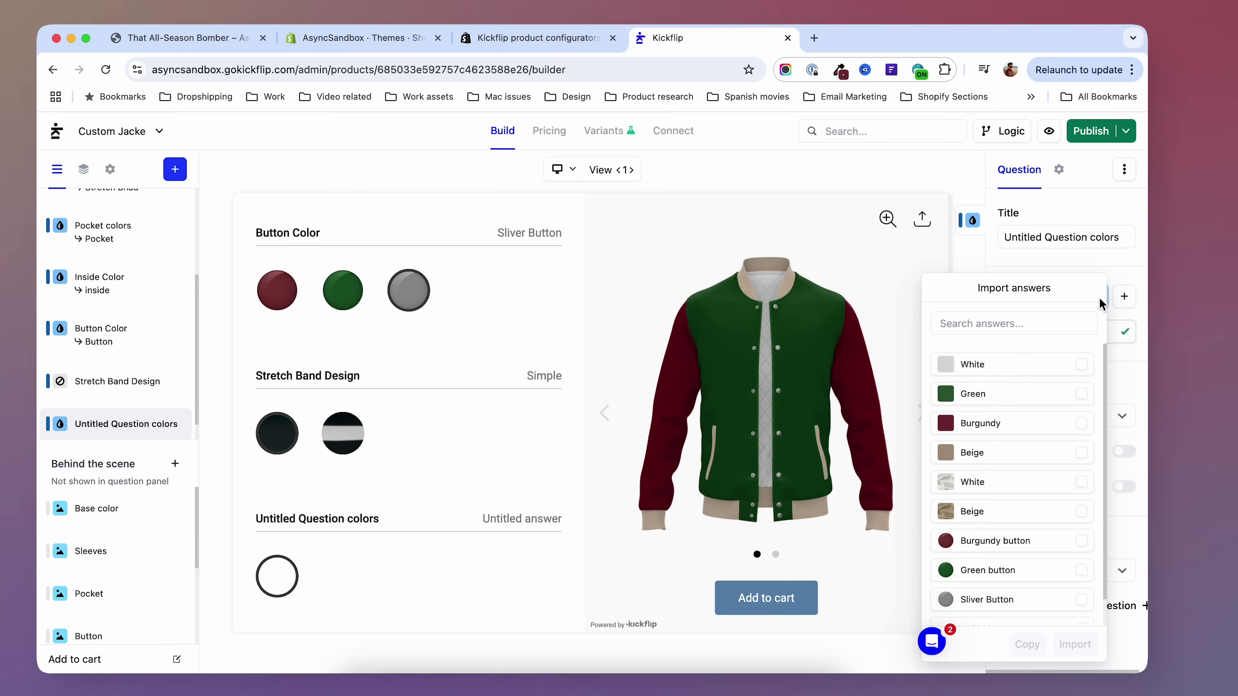
click(1084, 366)
click(1083, 395)
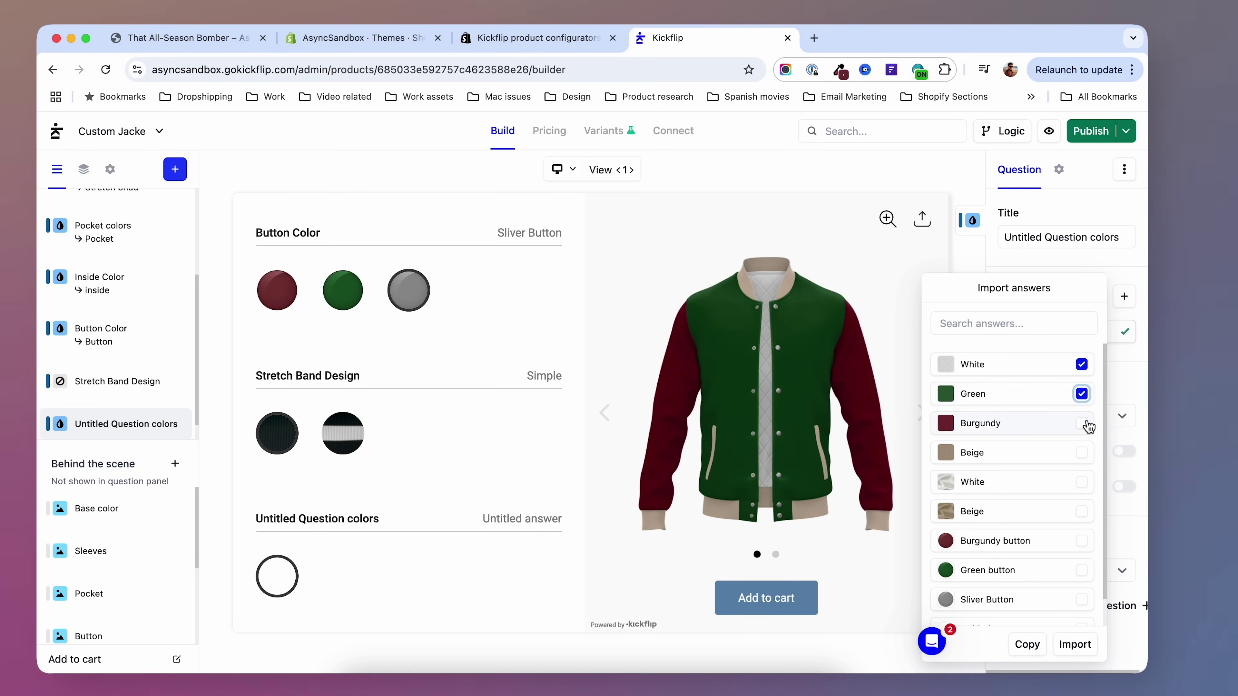
click(1083, 424)
click(1081, 453)
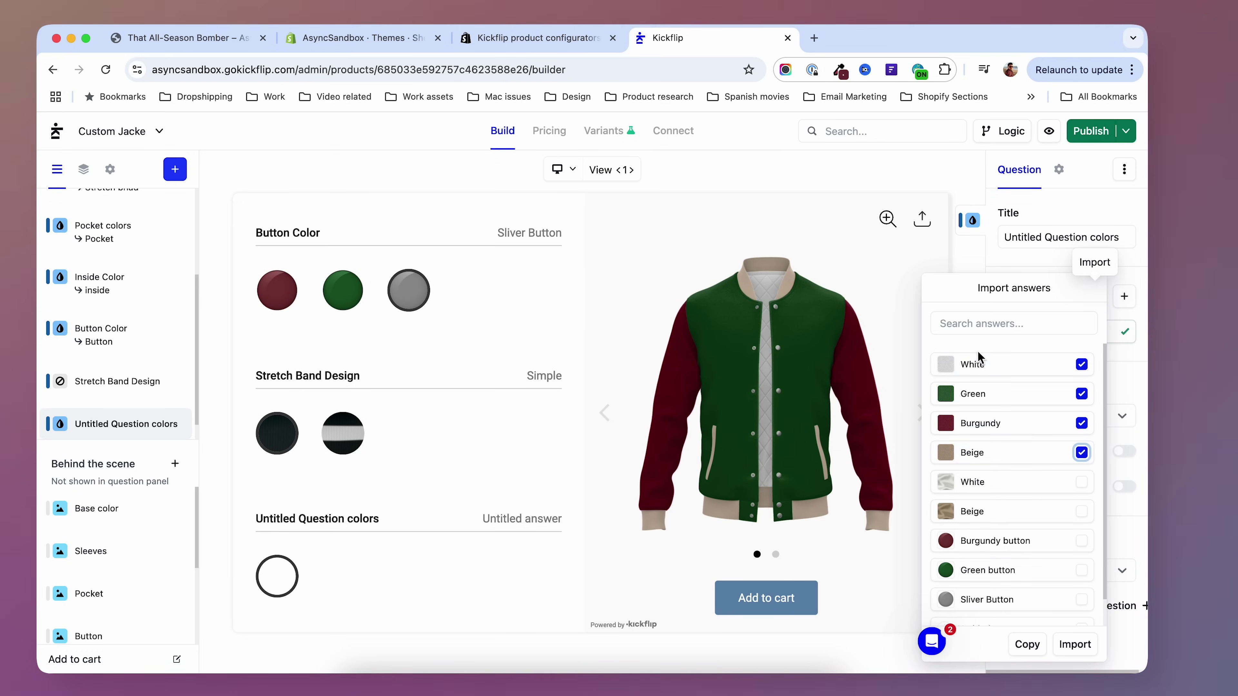
click(1076, 645)
click(1106, 333)
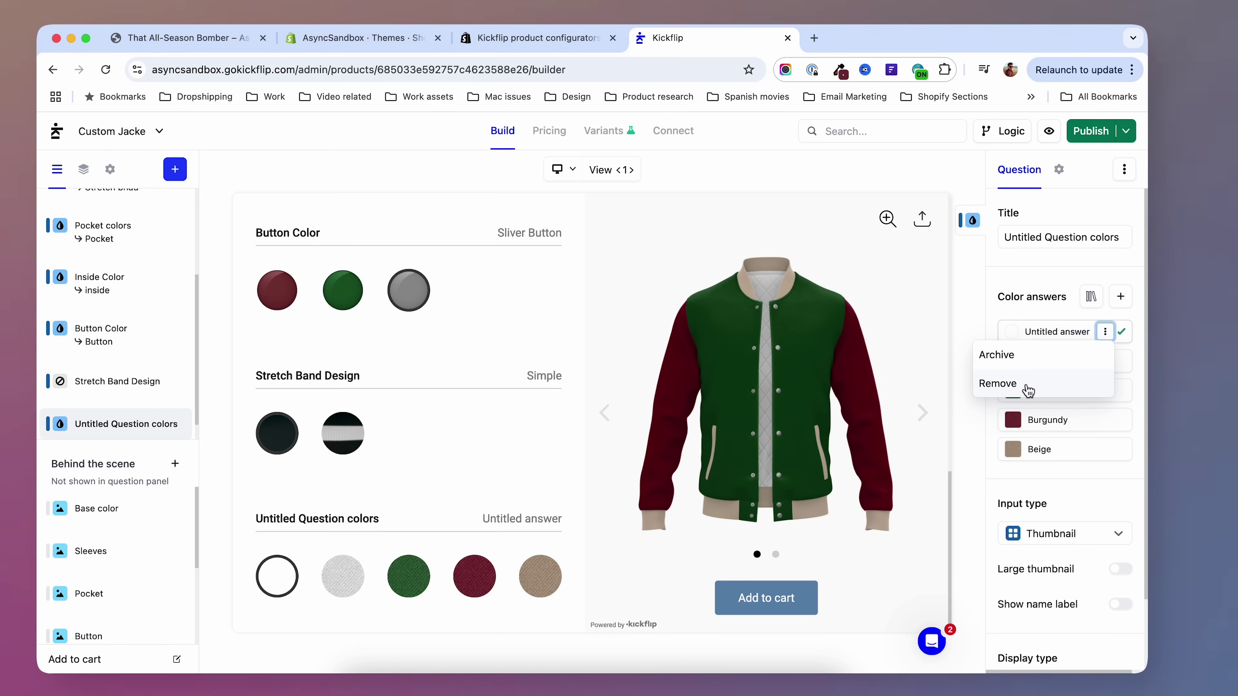
click(1000, 383)
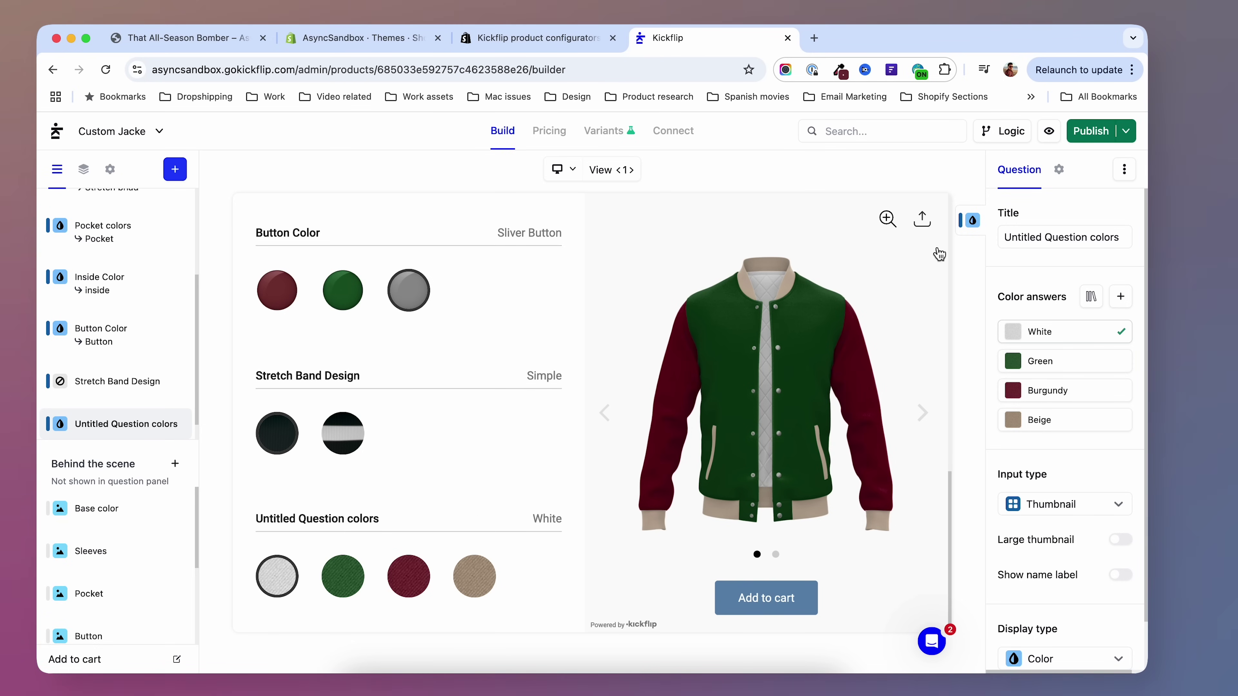
- Title the new color question Stretch Band Accent Color and apply it to the Stretch band accent image question
click(1050, 238)
key(super+a)
text(Stretch Band Accent Color)
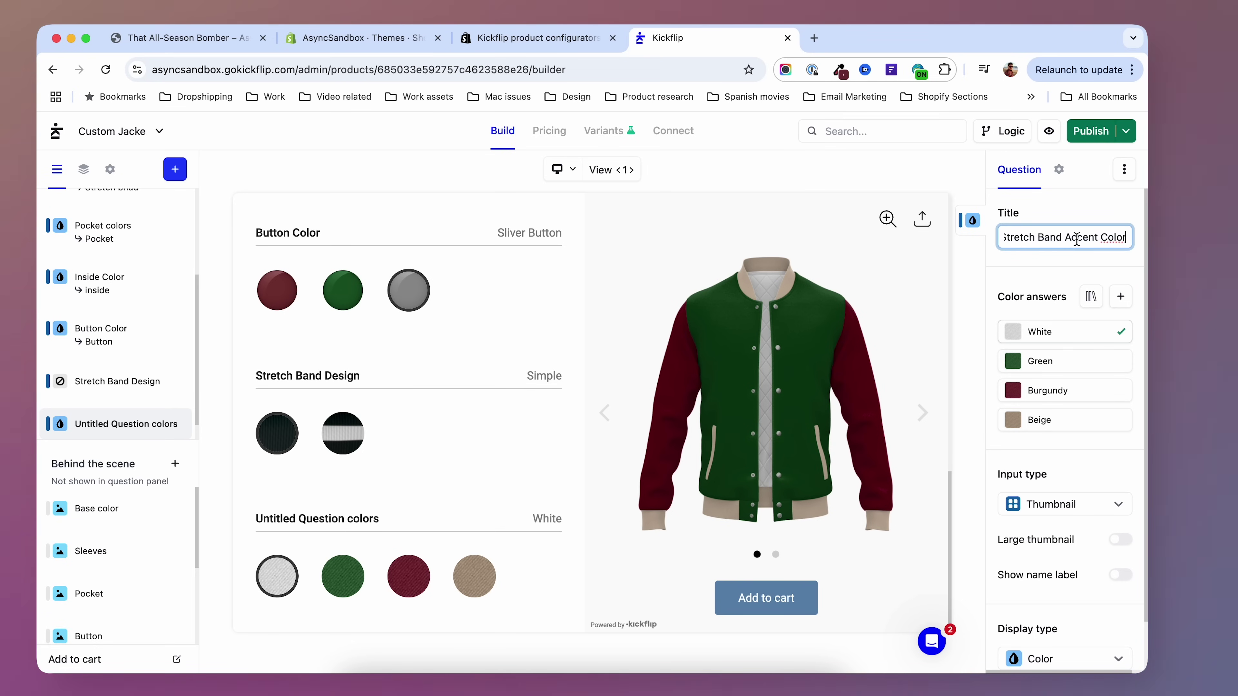
scroll(1004, 329, down, 2)
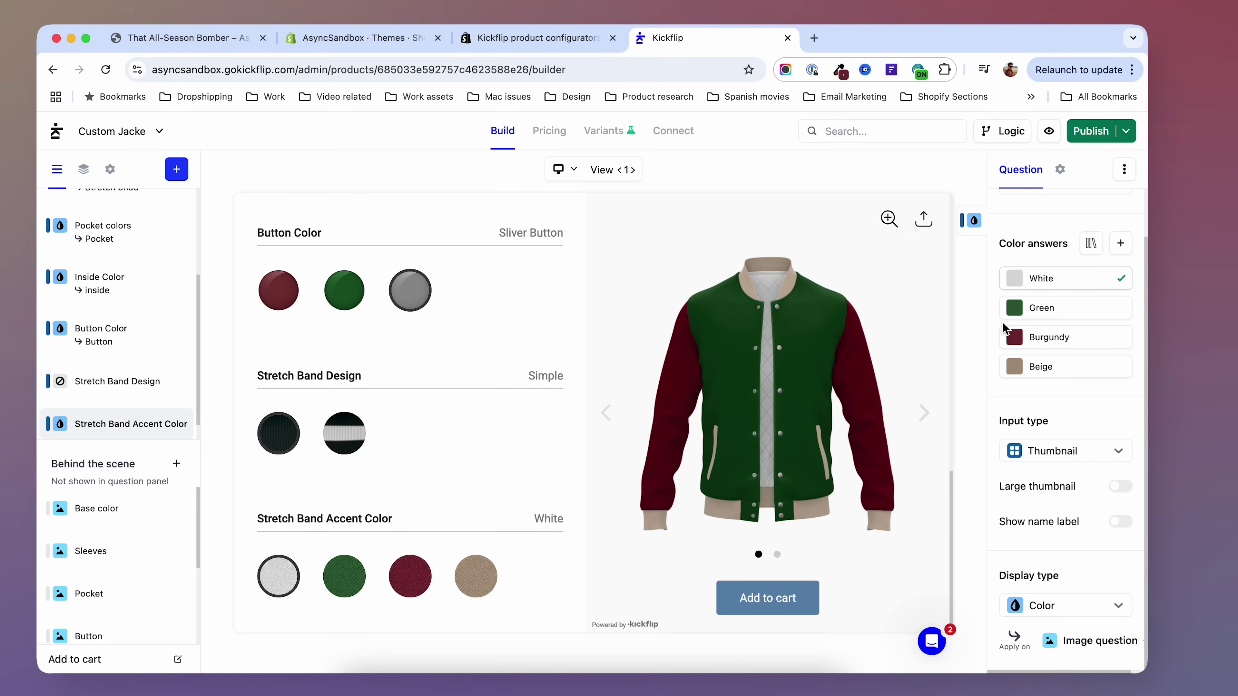
click(1098, 634)
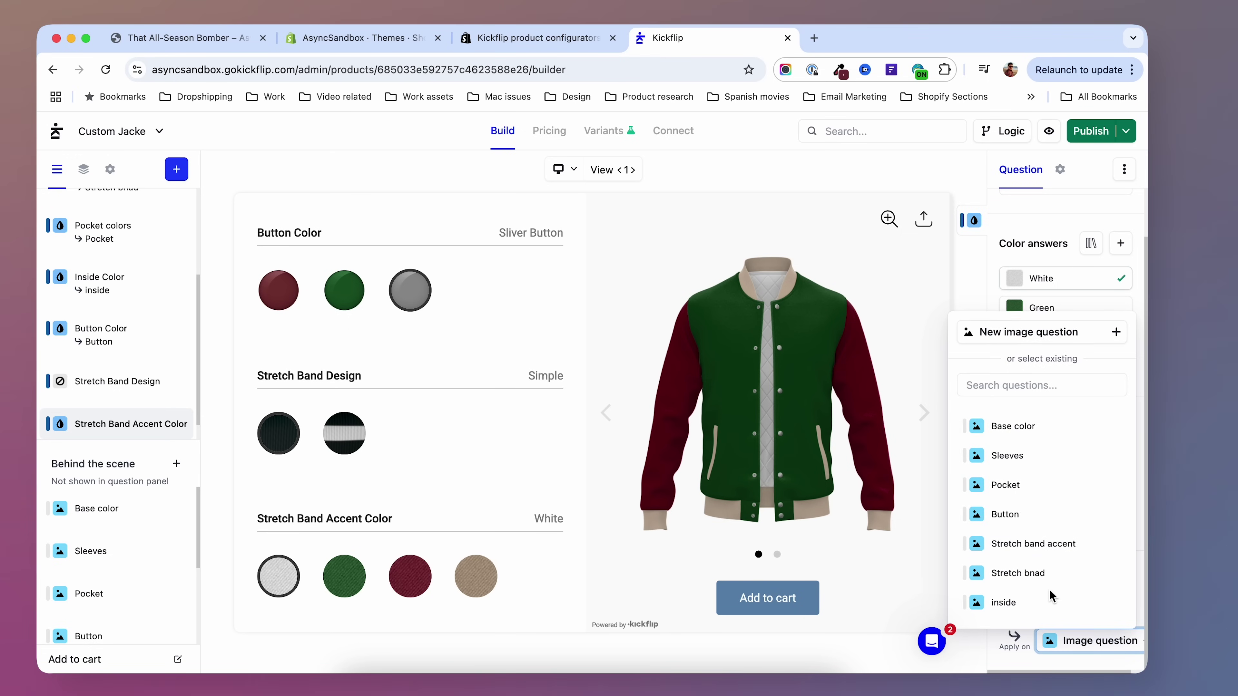
click(1047, 551)
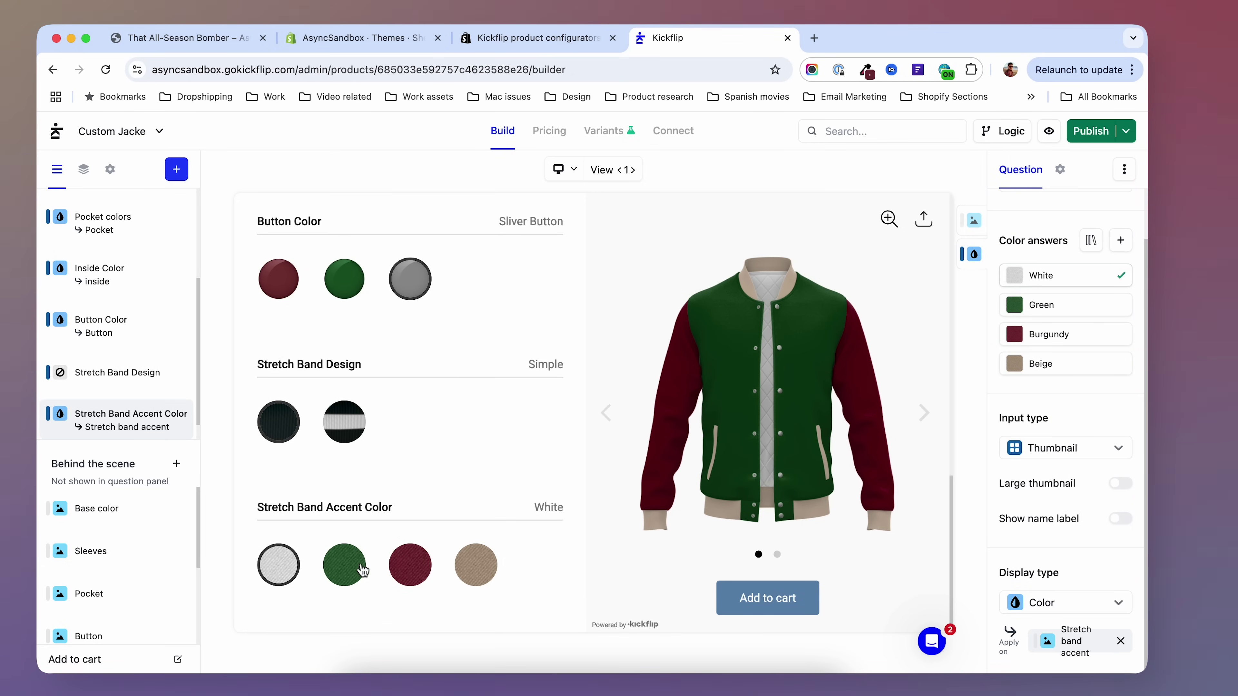
- Move the Stretch band accent layer above the Stretch bnad layer and preview the Burgundy and Green accents
click(410, 565)
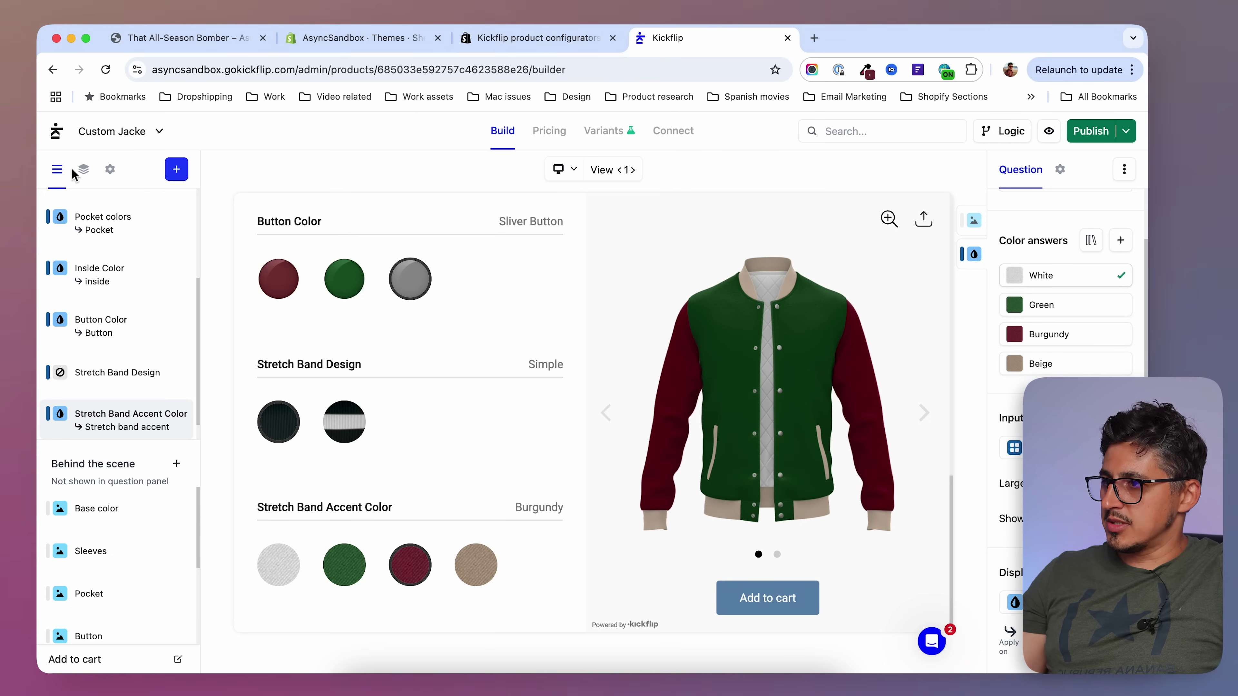
click(84, 173)
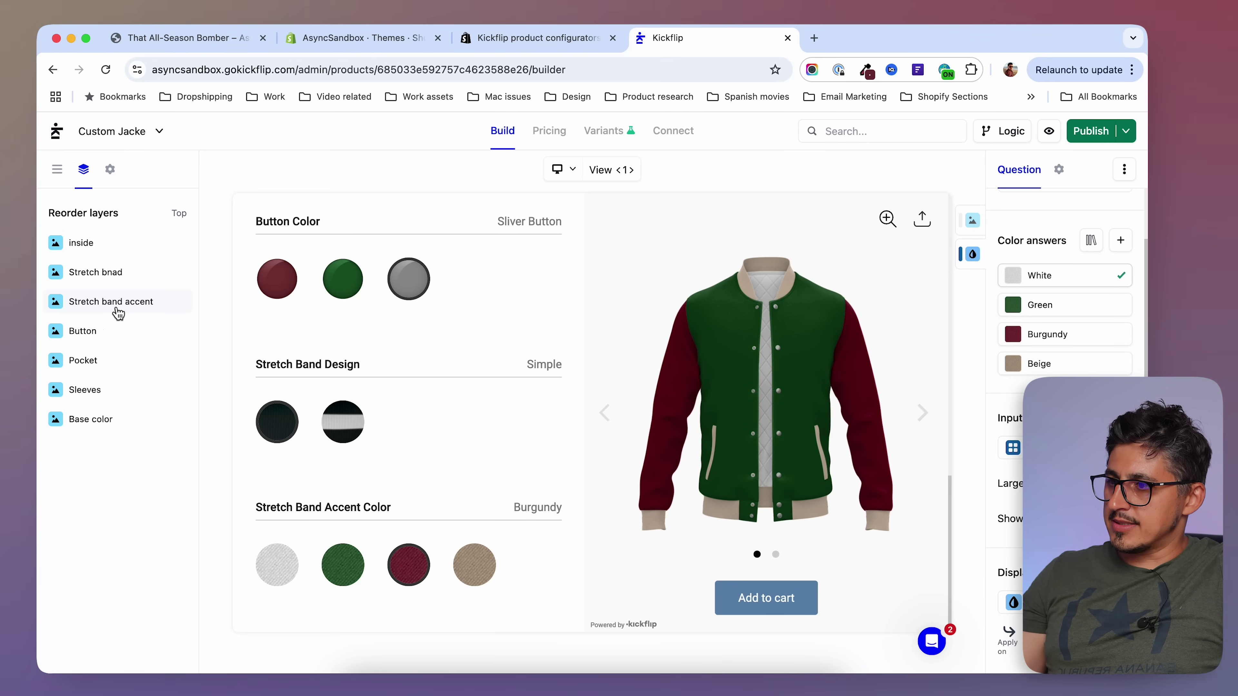
drag(83, 302, 88, 281)
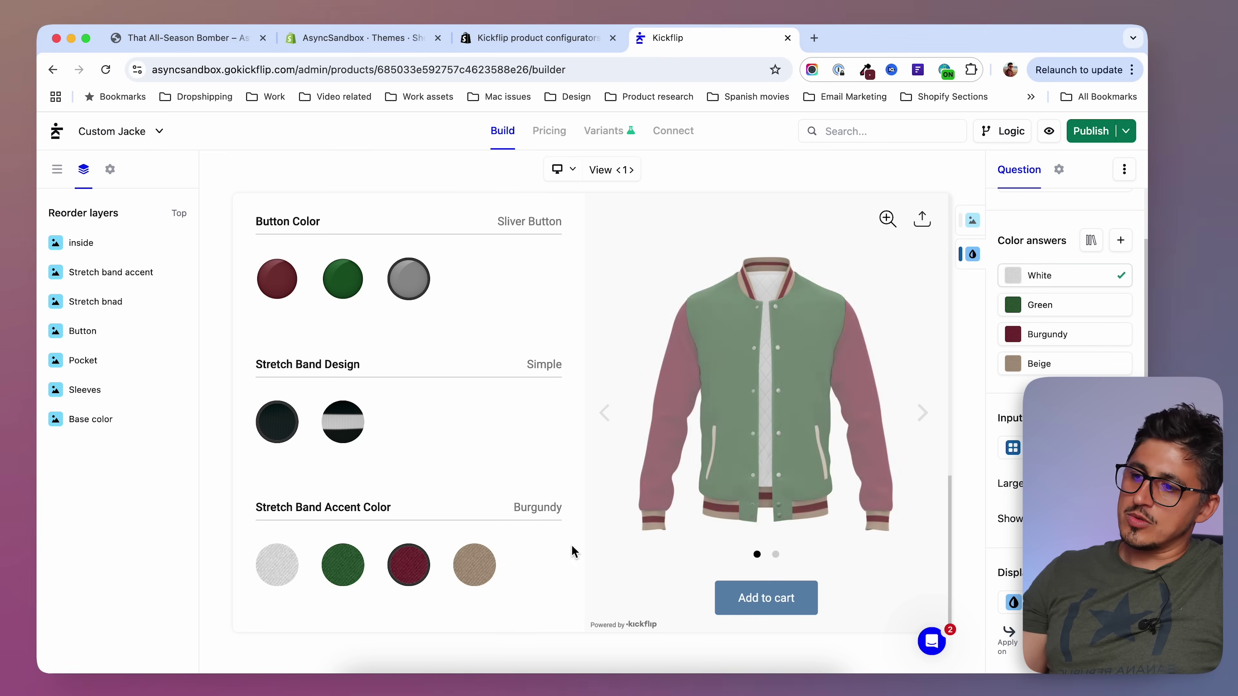
click(344, 565)
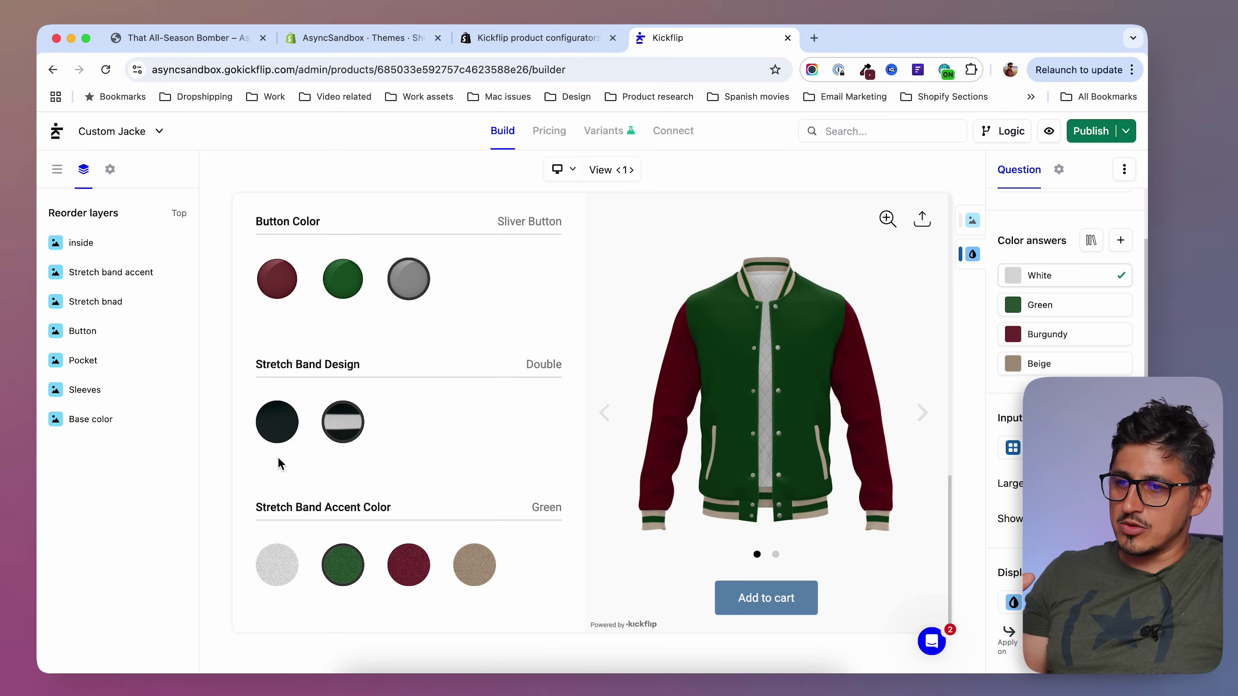
- Start a new logic rule with the condition that Stretch Band Design is Simple
click(1012, 132)
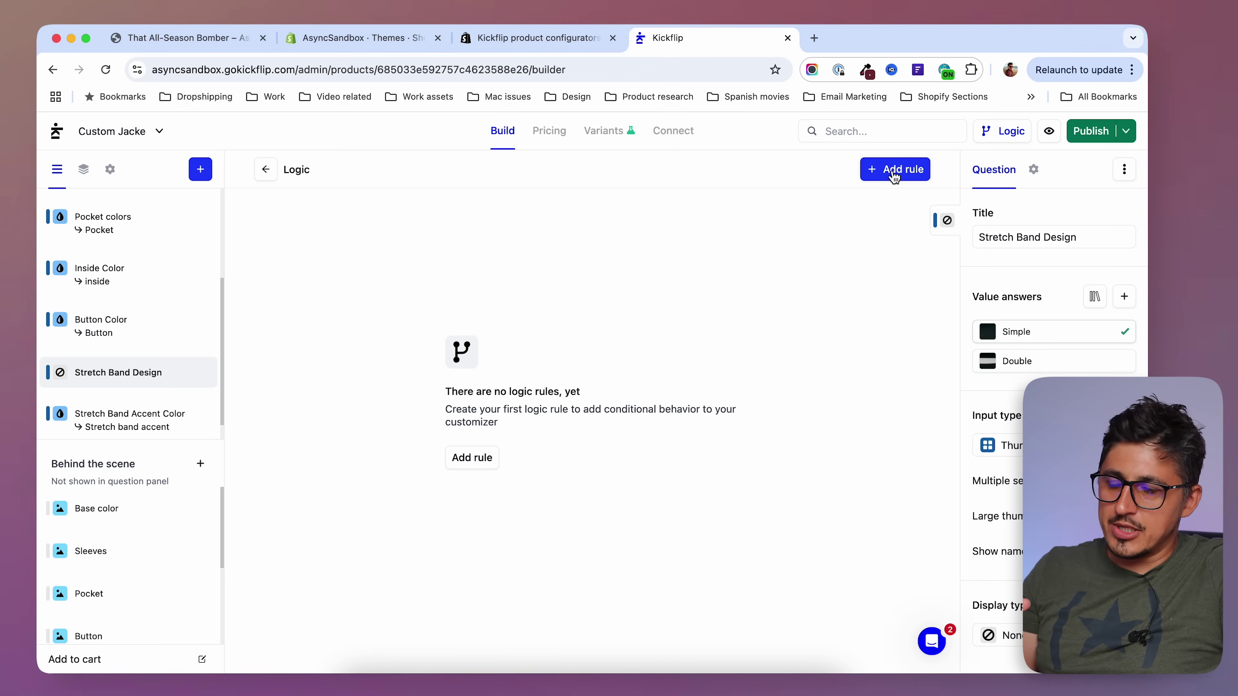
click(895, 171)
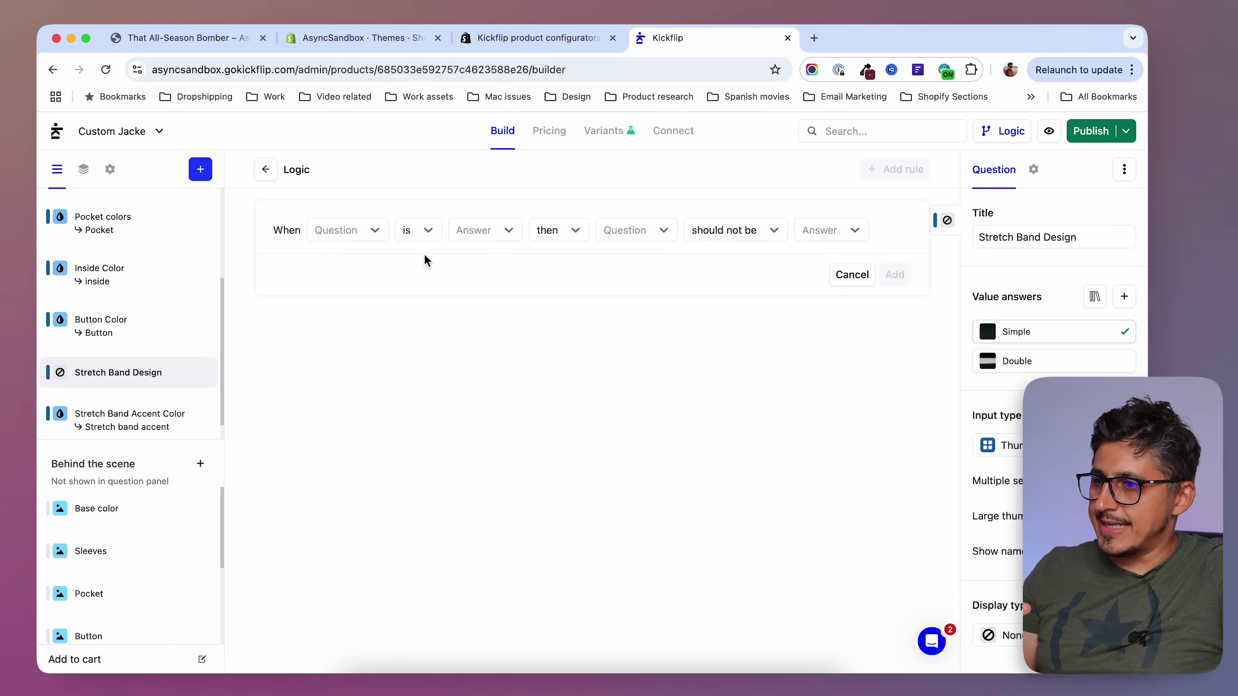
click(357, 237)
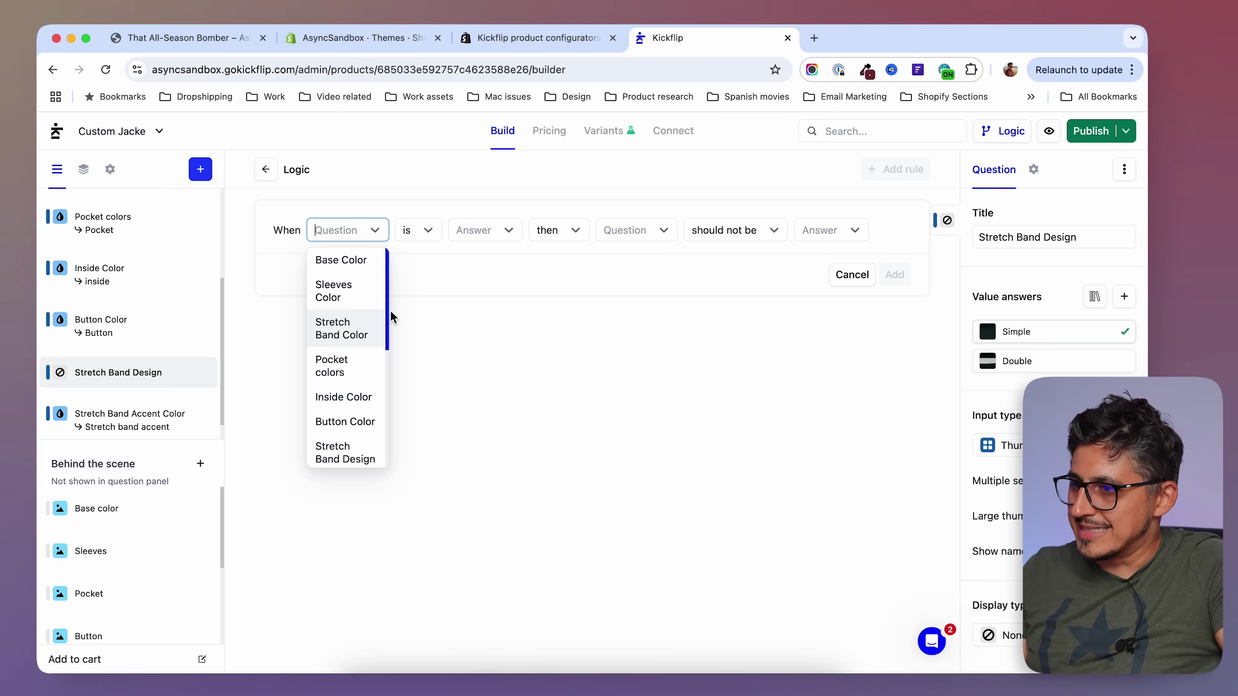
scroll(387, 312, down, 3)
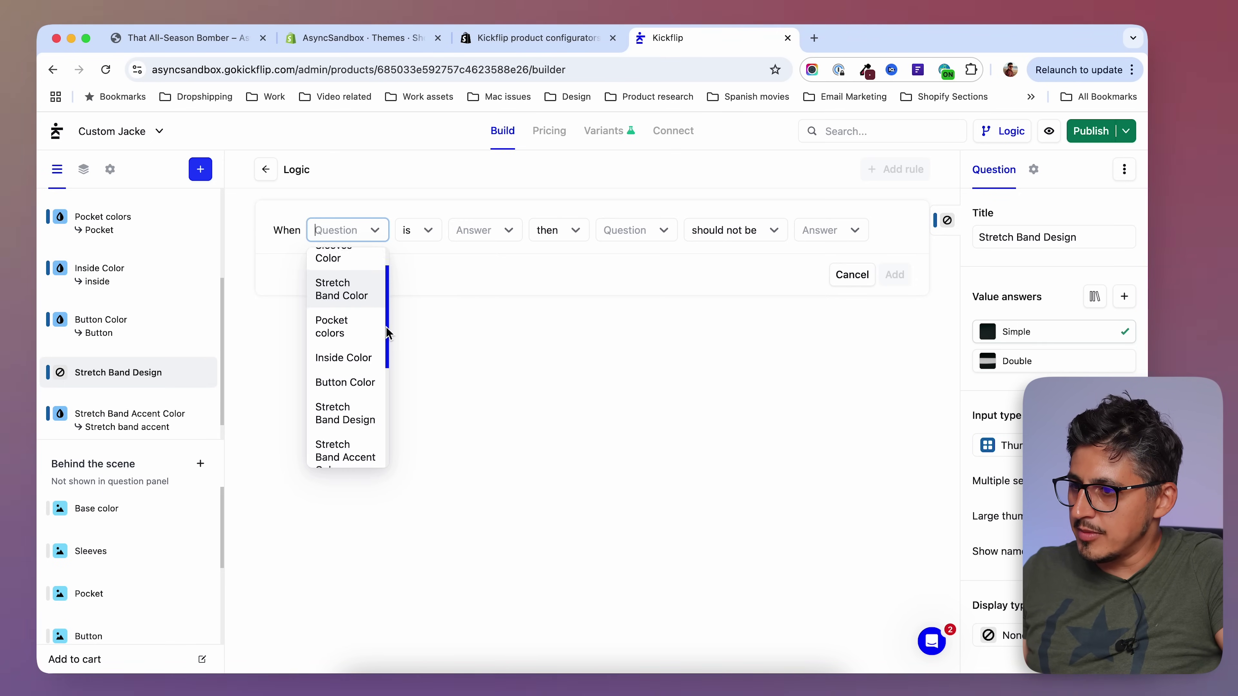
click(343, 403)
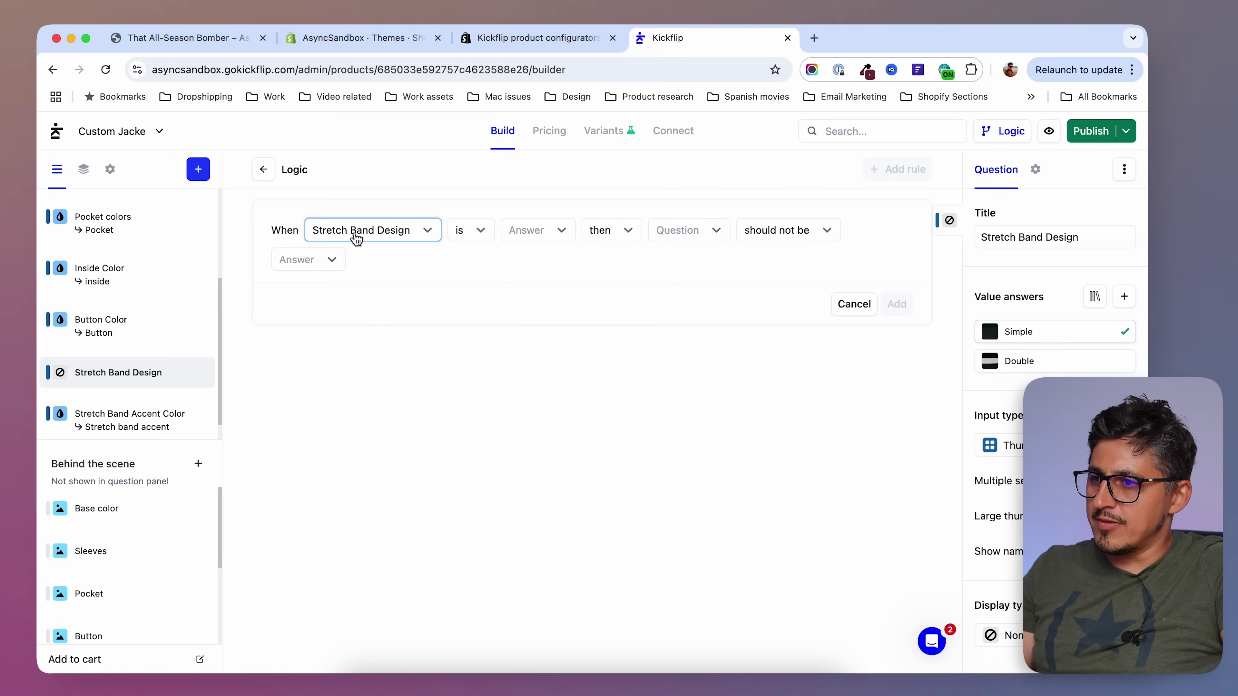
click(552, 239)
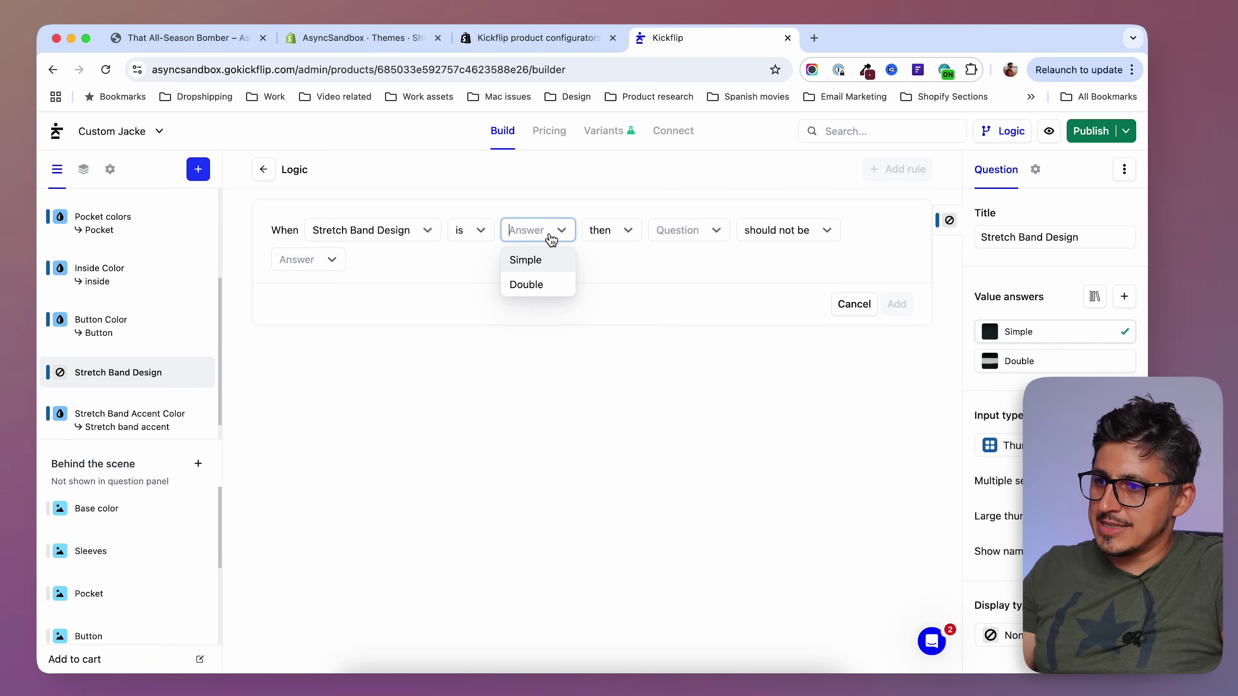
click(534, 262)
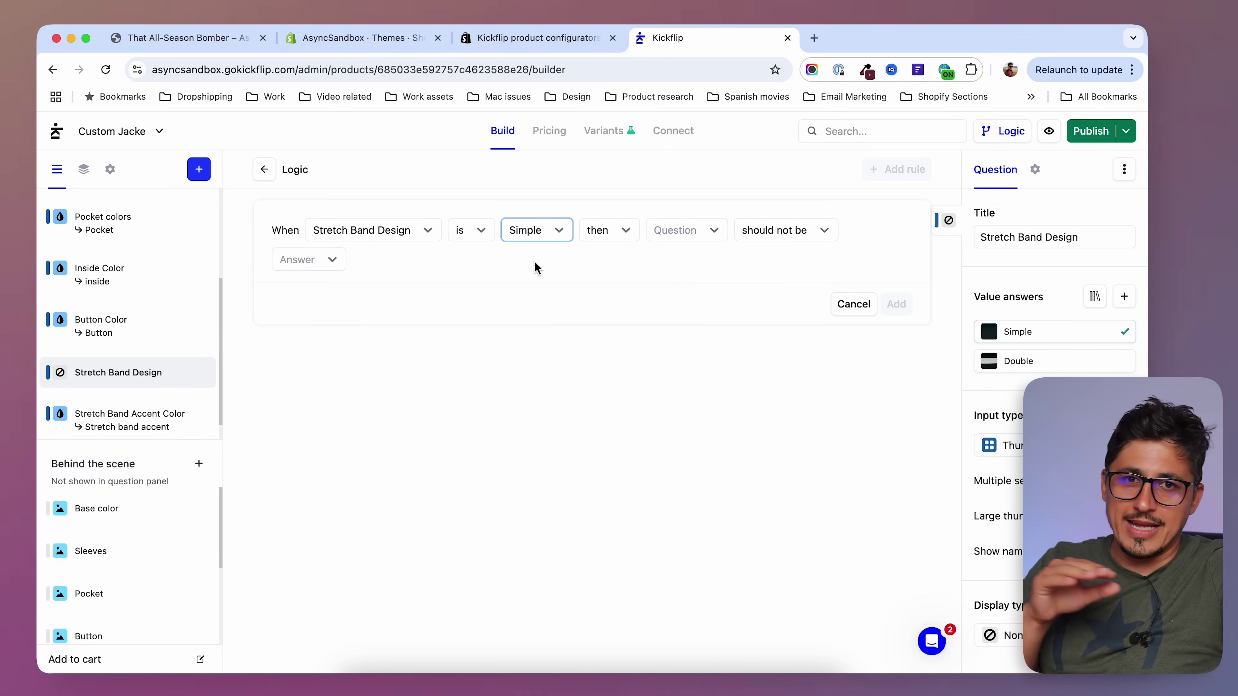
- Make Stretch Band Accent Color unavailable as the rule's consequence and add the rule
click(691, 242)
scroll(717, 341, down, 3)
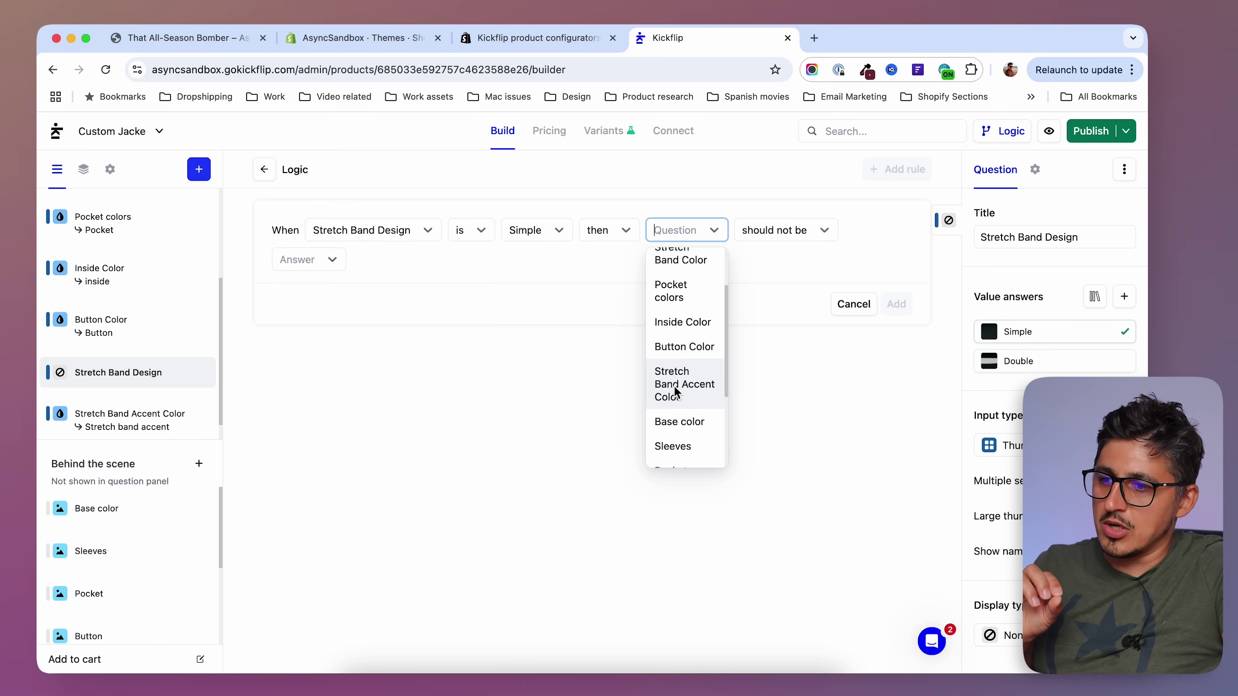
click(694, 386)
click(856, 230)
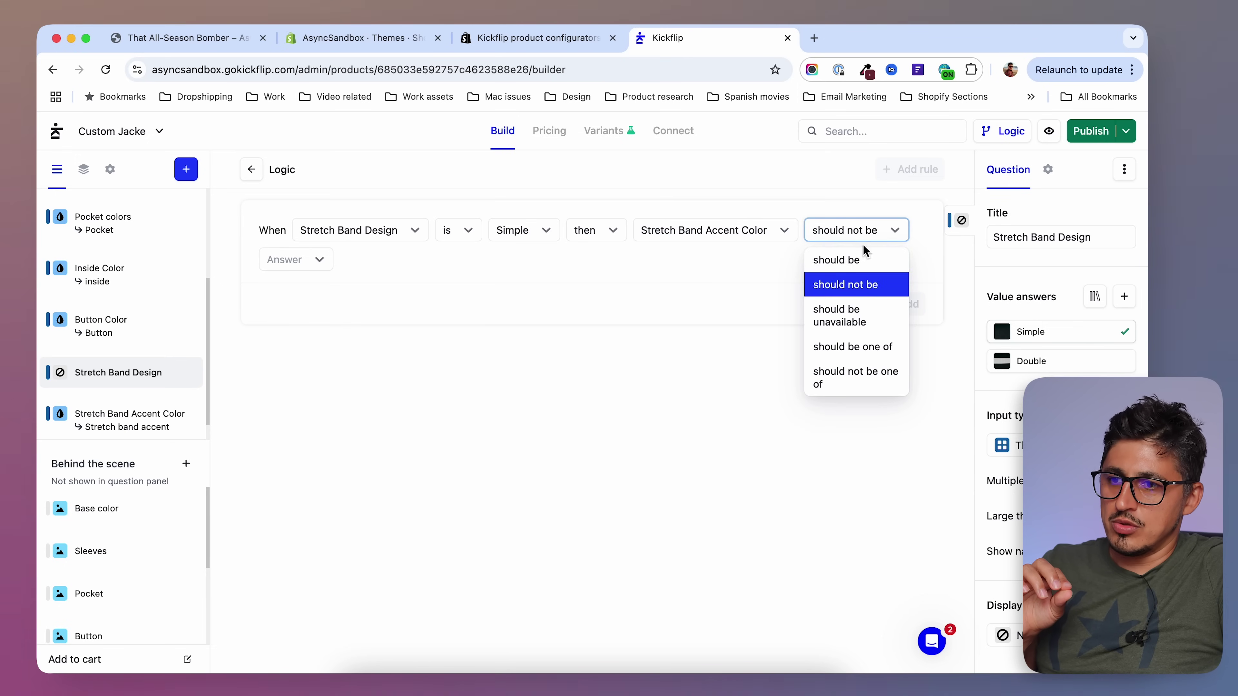
click(870, 327)
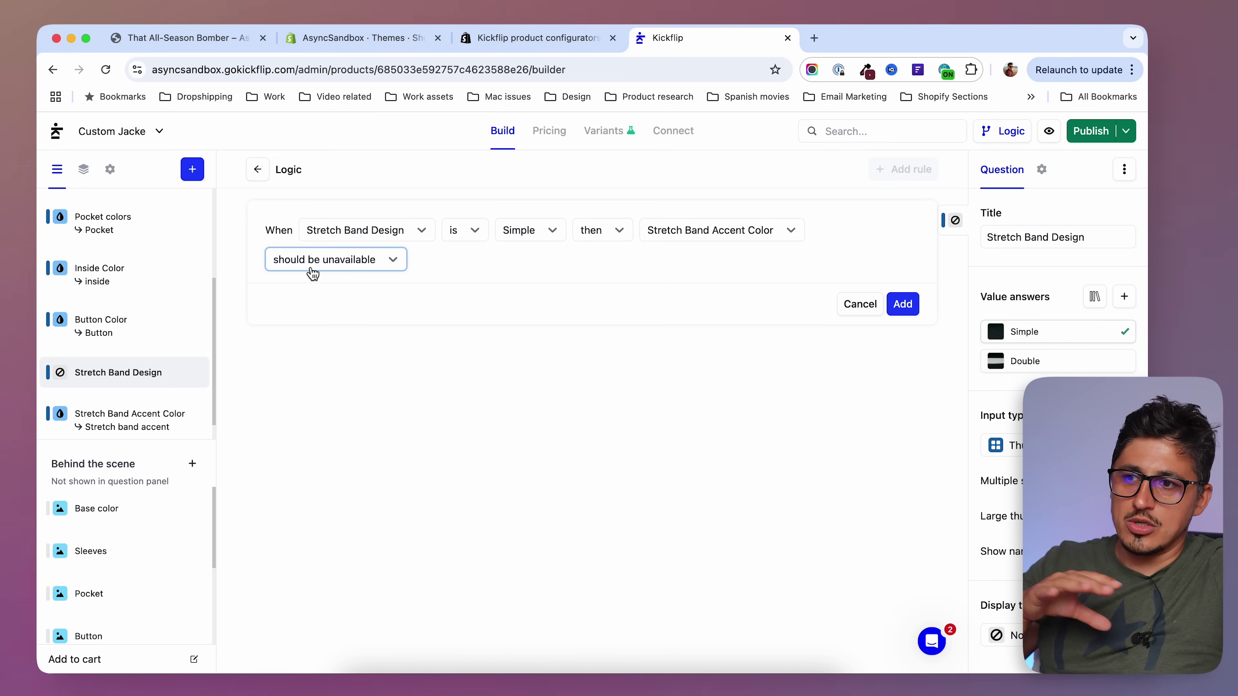
click(902, 304)
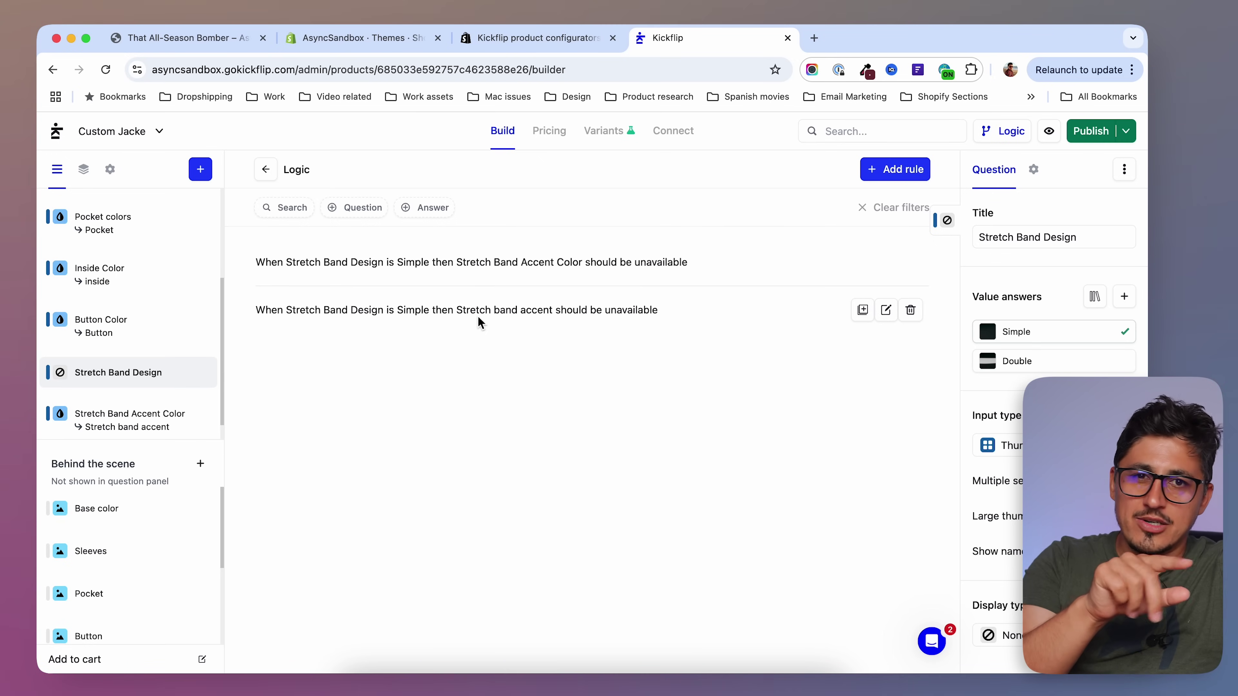
- Test the logic in the jacket preview by choosing the Double band with Green and Burgundy accents, followed by the Simple band
click(275, 171)
scroll(553, 503, down, 6)
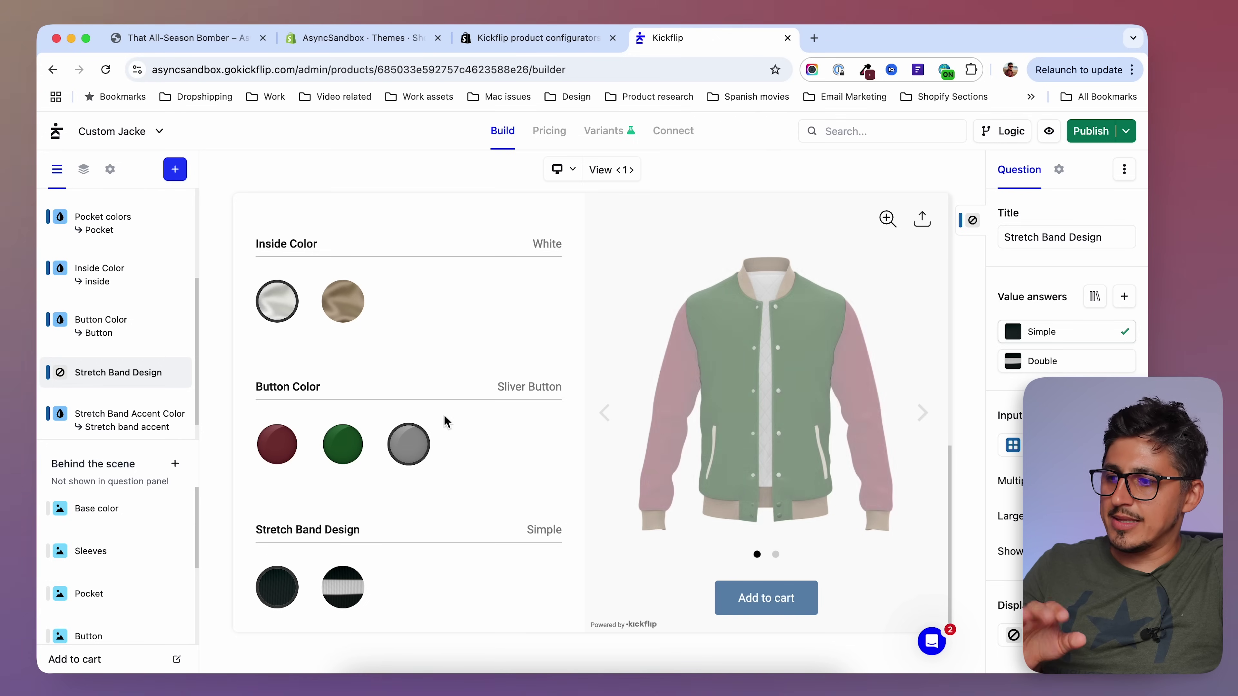
click(349, 598)
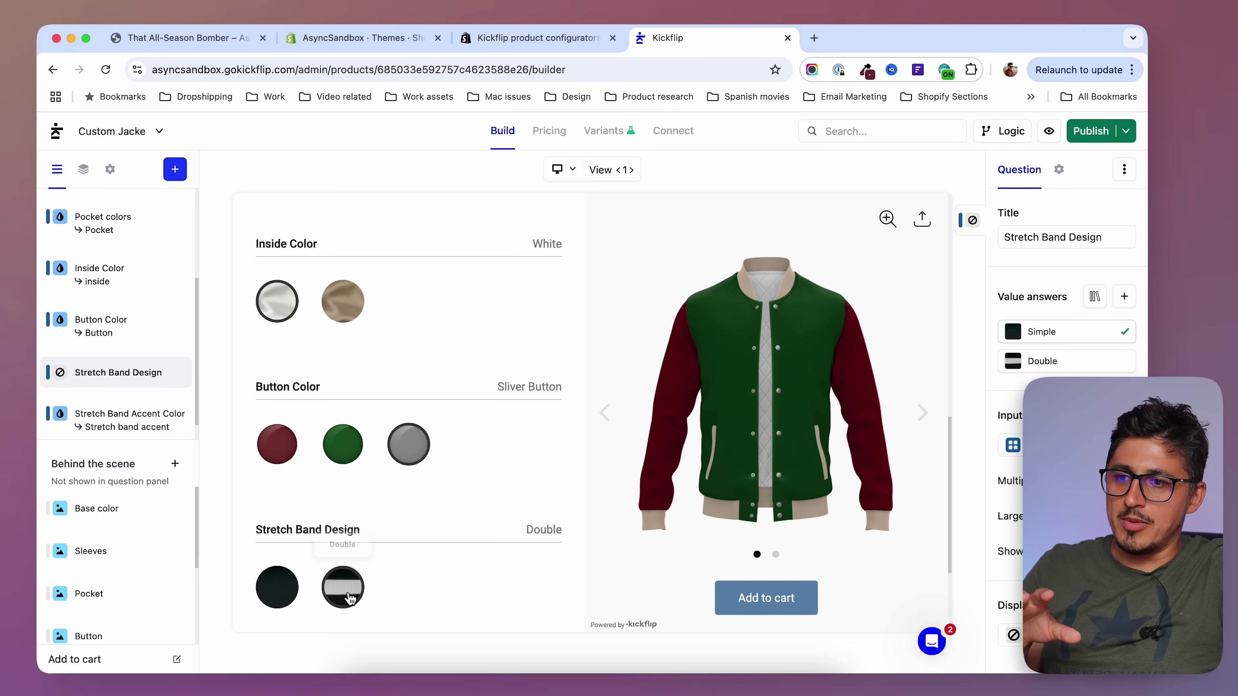
scroll(571, 477, down, 4)
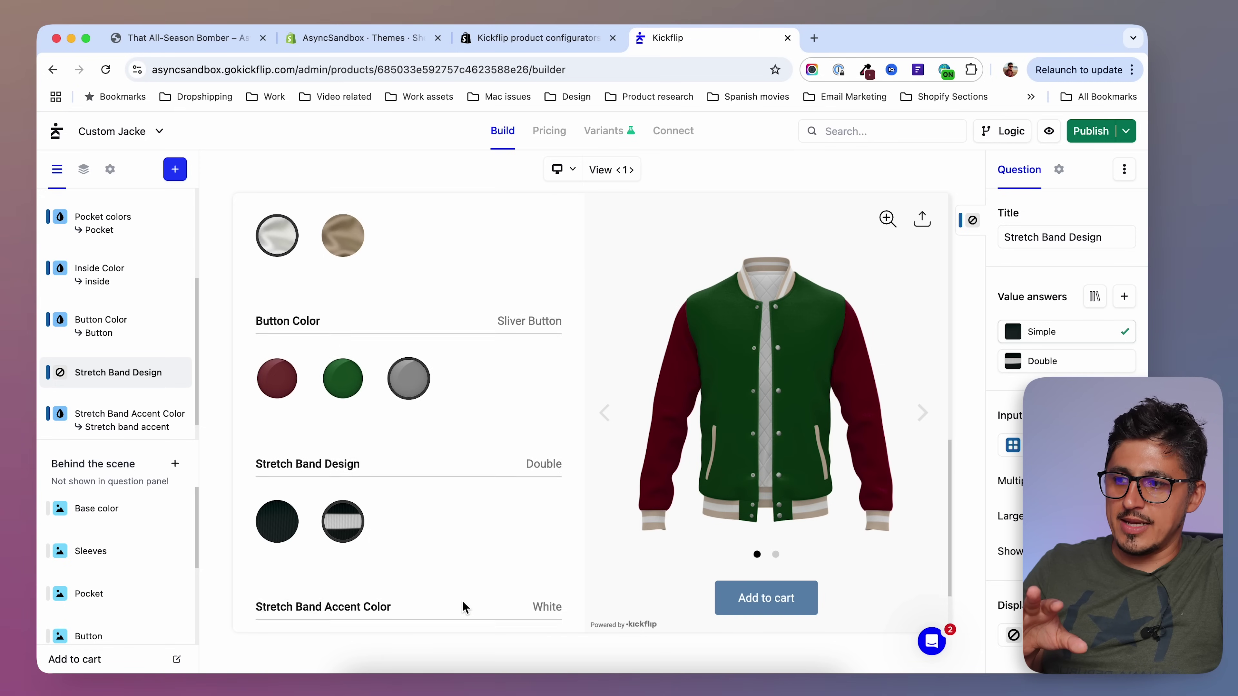
click(343, 565)
click(389, 571)
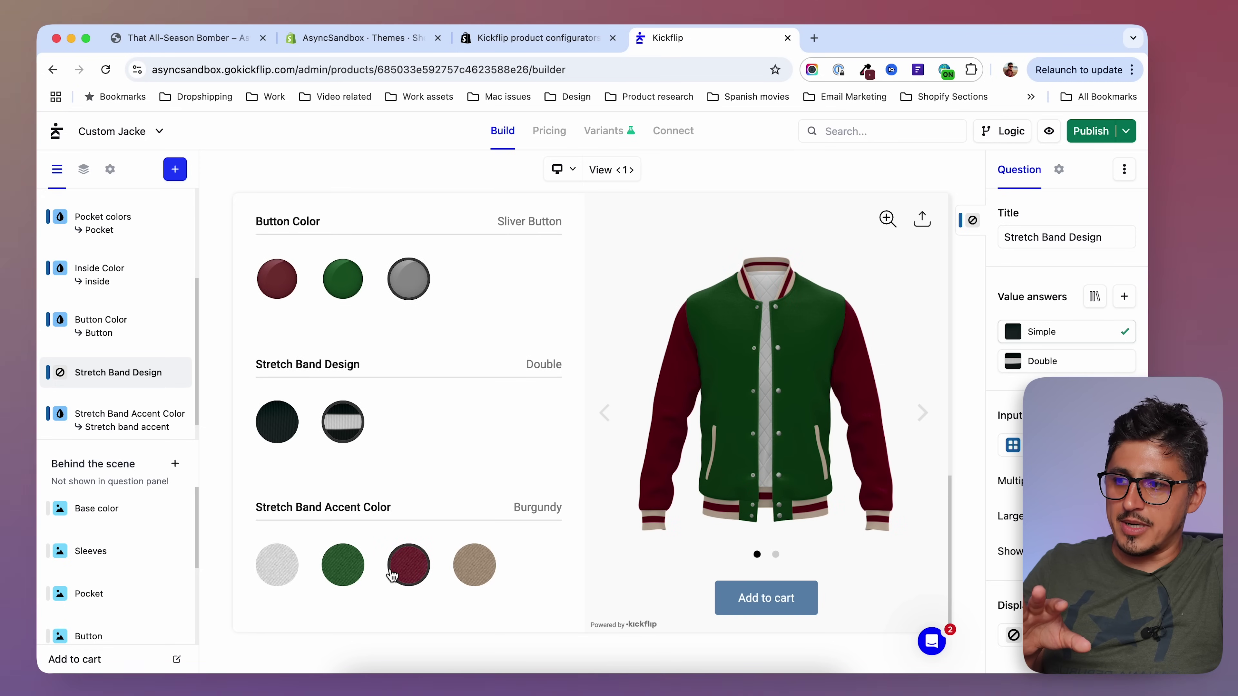
click(278, 424)
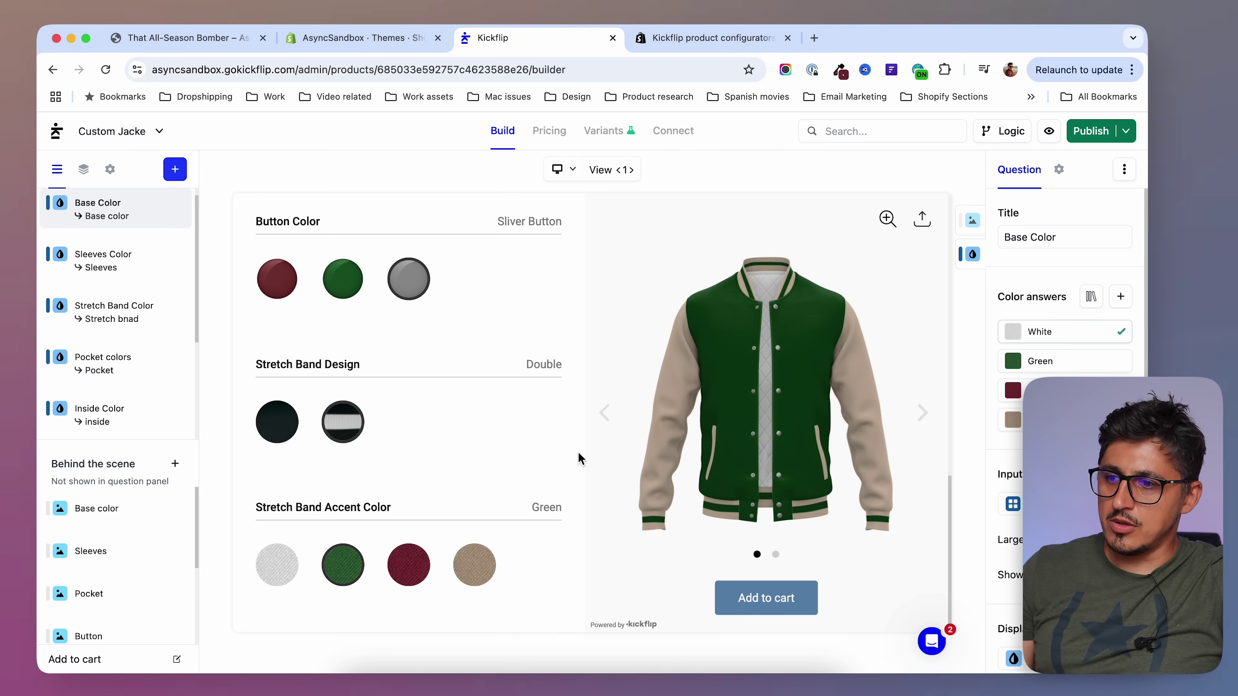
- Examine the configured jacket's back and front views in the preview
scroll(579, 453, up, 10)
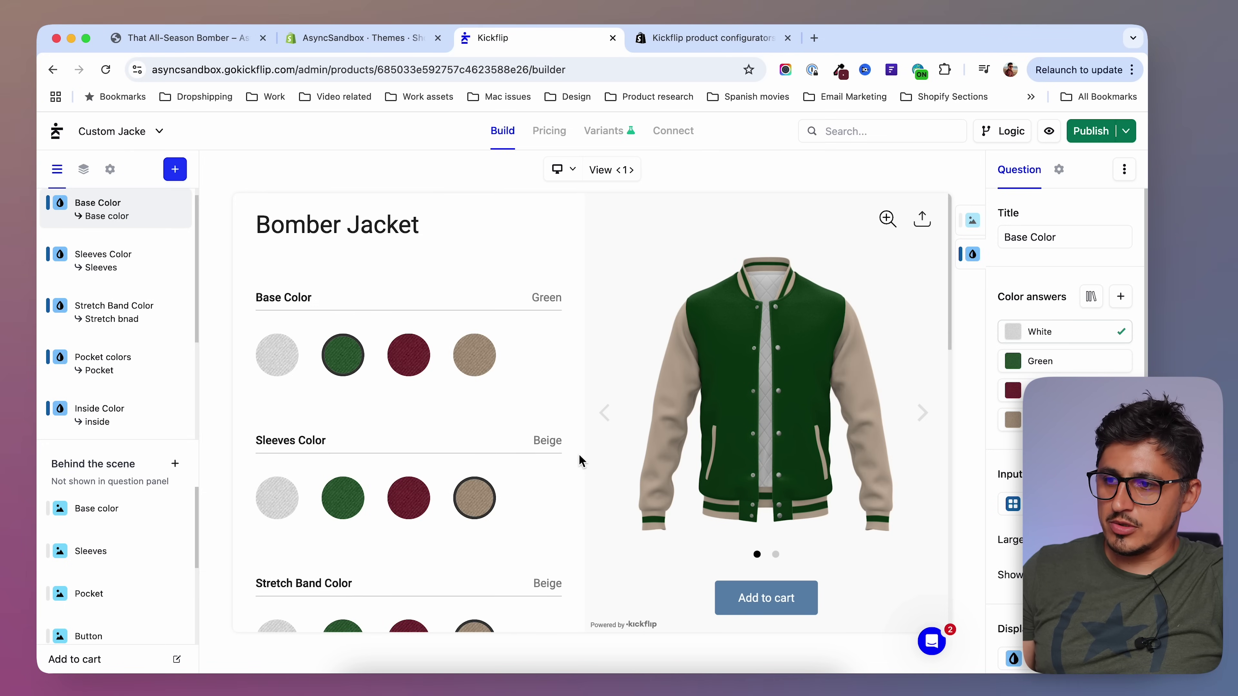
click(776, 556)
click(758, 556)
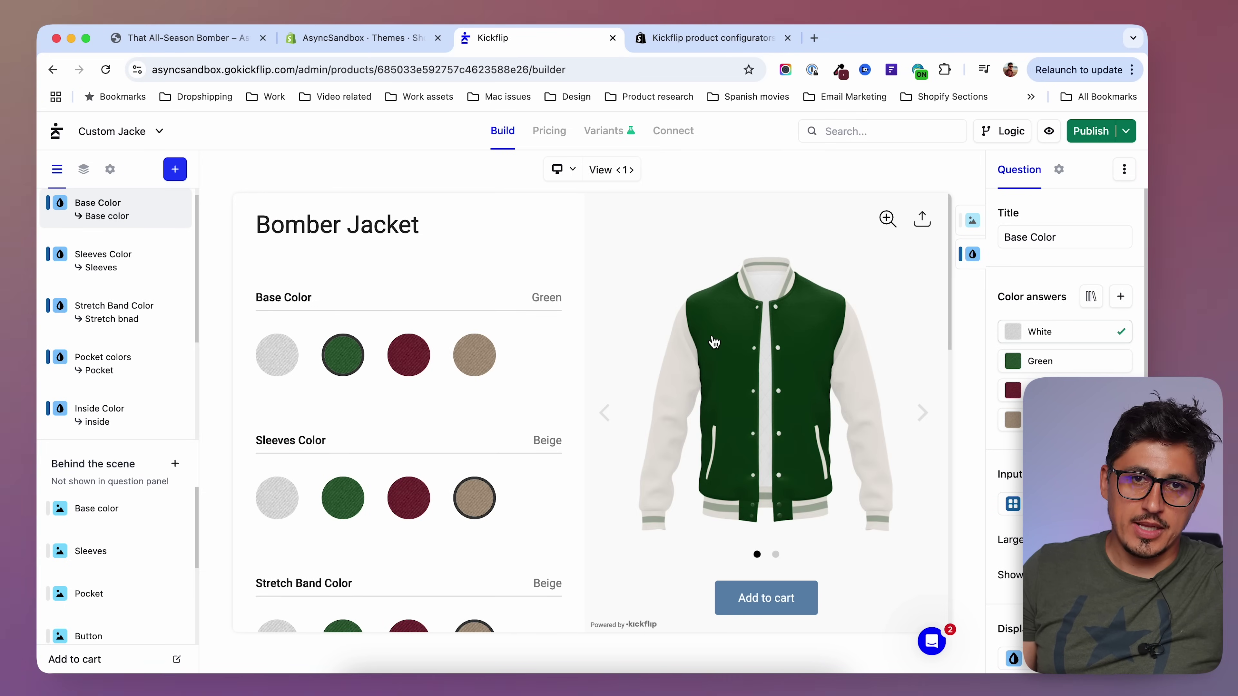
click(775, 554)
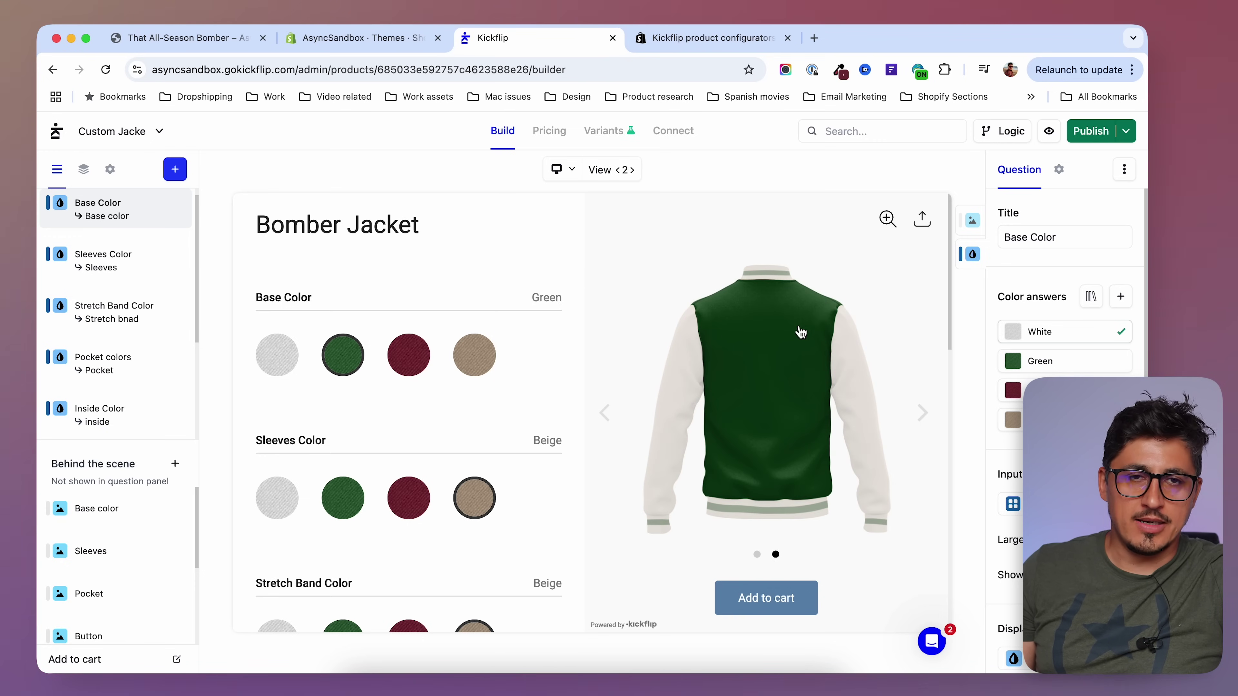
click(757, 554)
- Create a question with the File upload input type and the Logo display type
scroll(173, 360, down, 3)
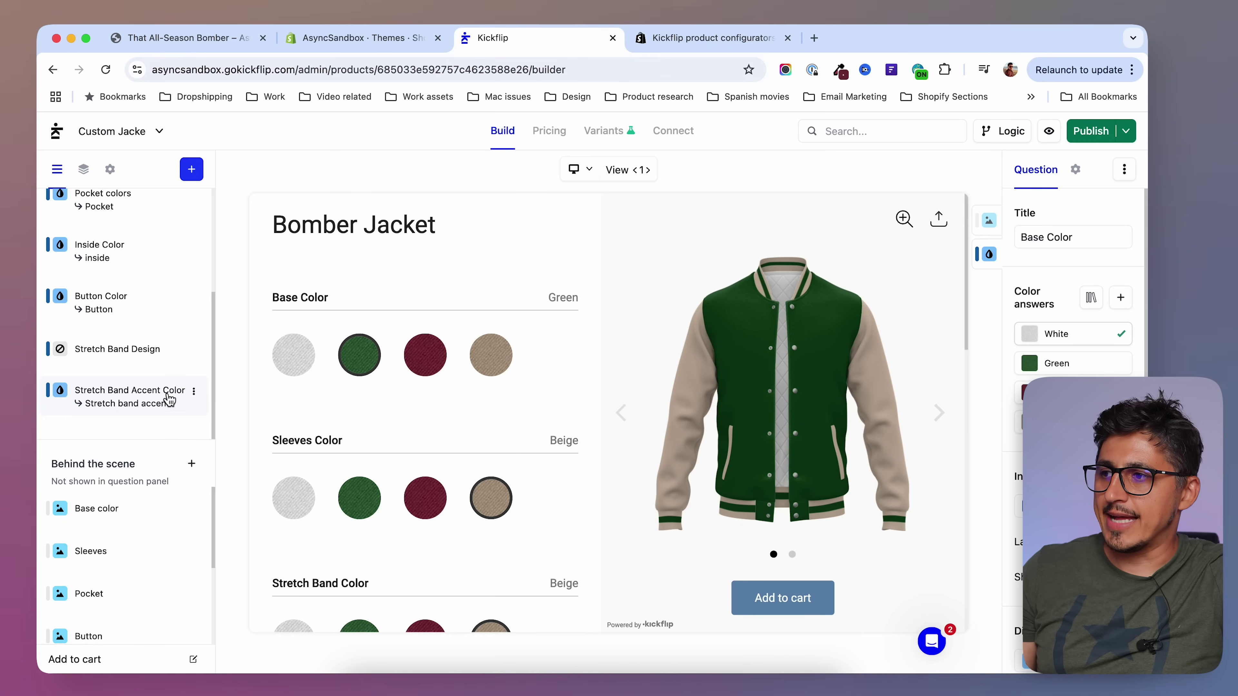
click(175, 175)
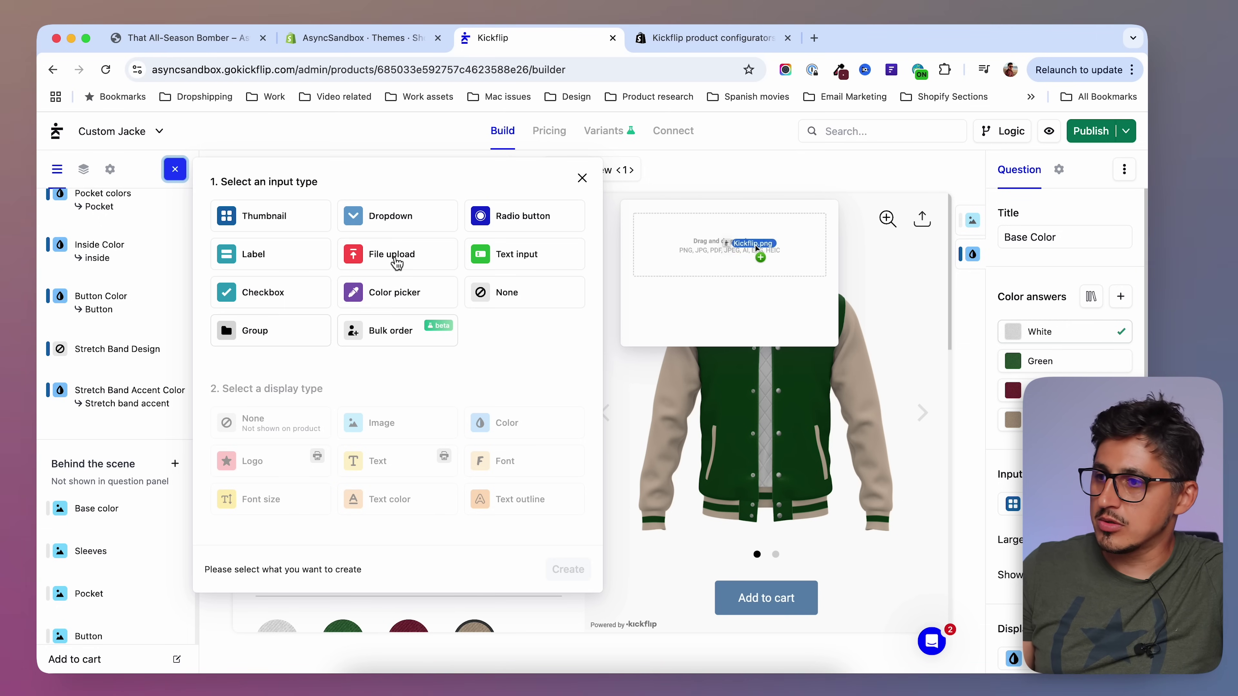
click(397, 262)
click(387, 428)
click(567, 493)
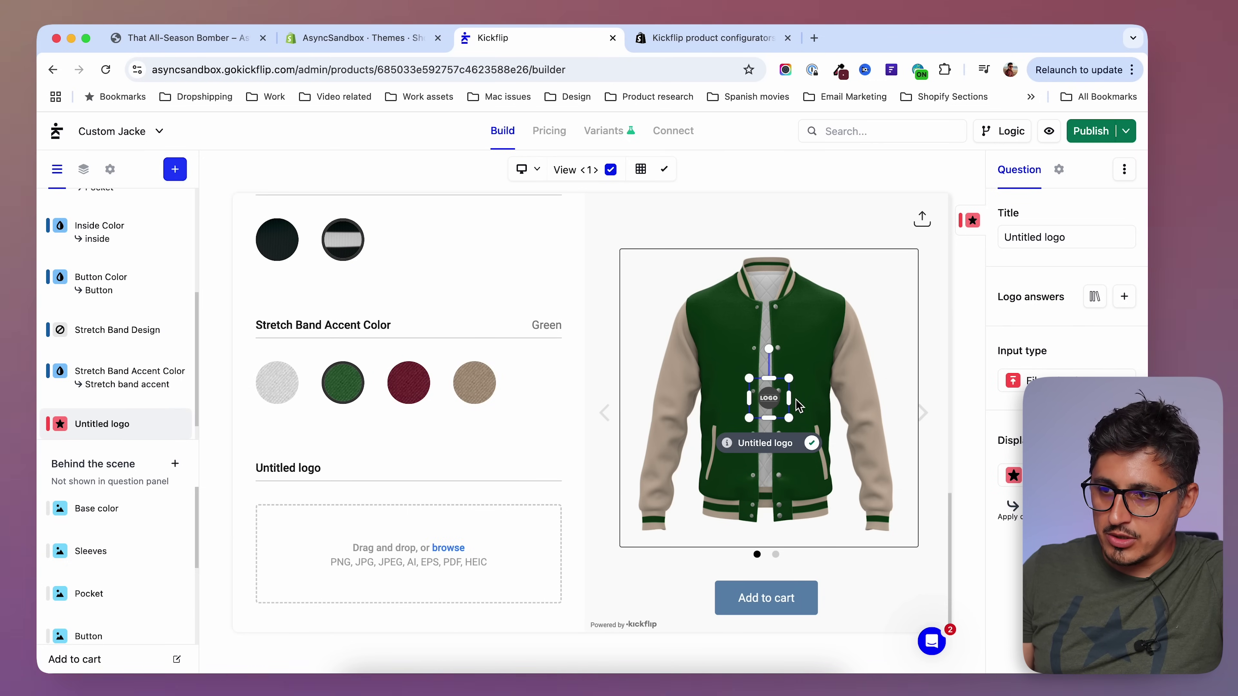
- Place the logo area on the jacket's chest beside the button row and title the question Team Logo
drag(775, 401, 732, 360)
drag(1072, 237, 985, 240)
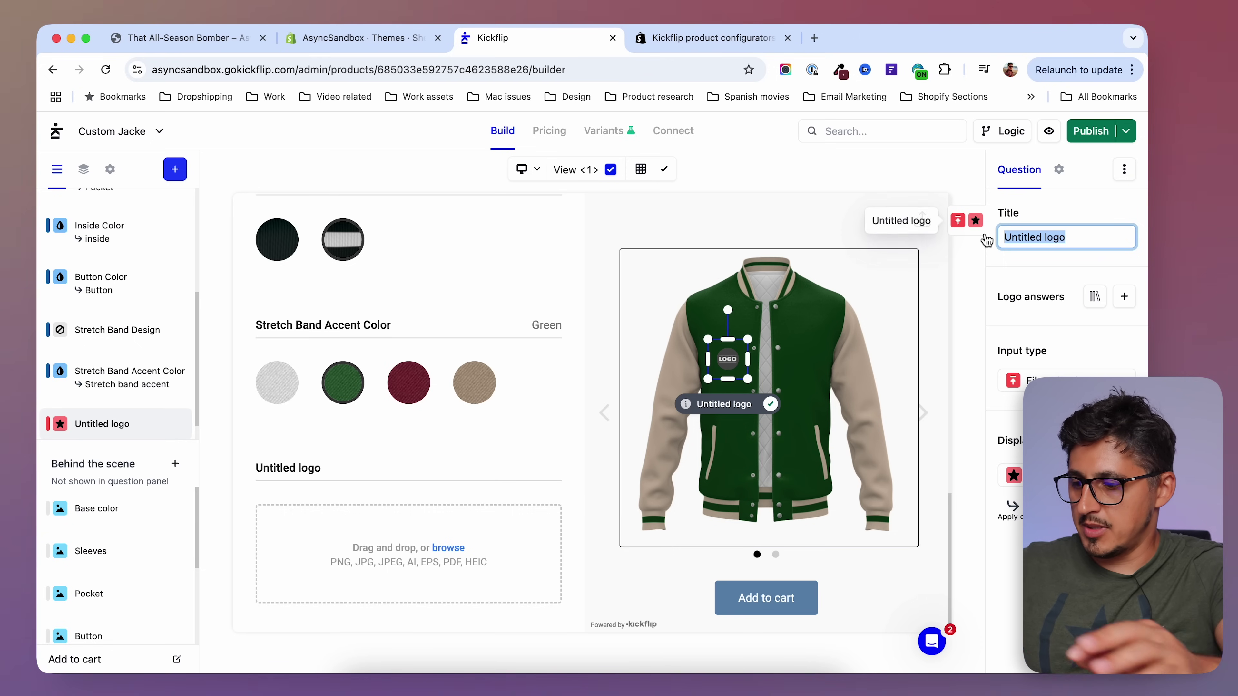
text(Team Lo)
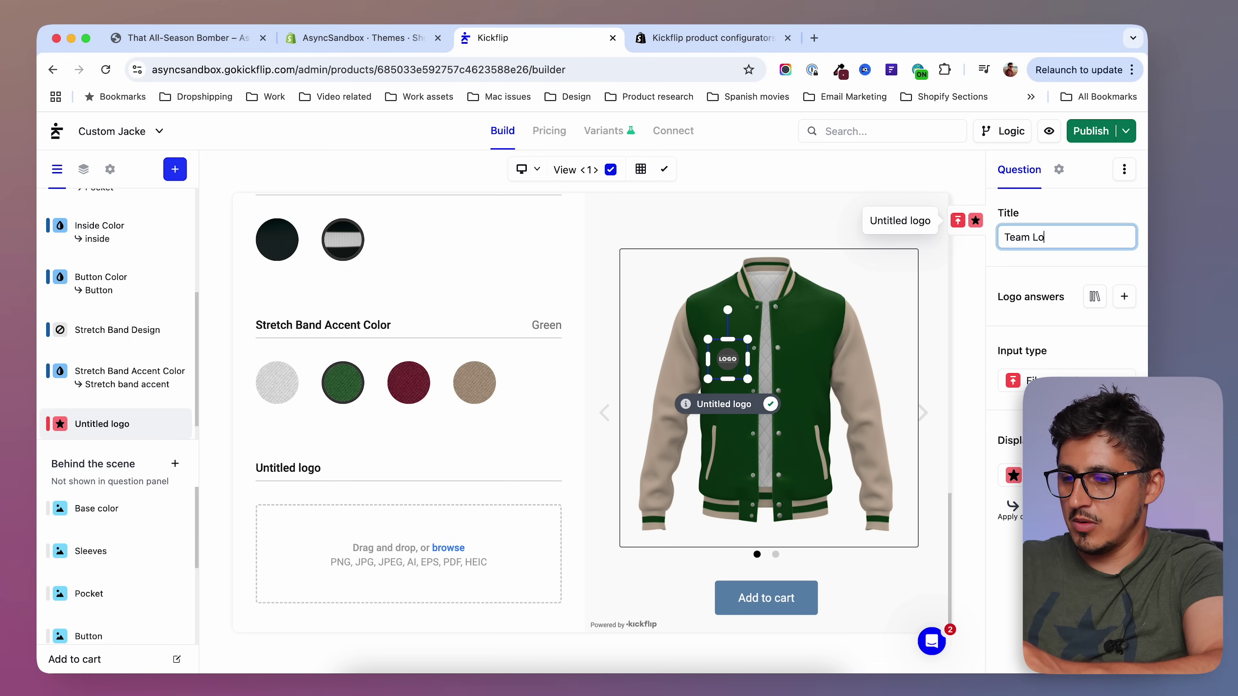
text(go)
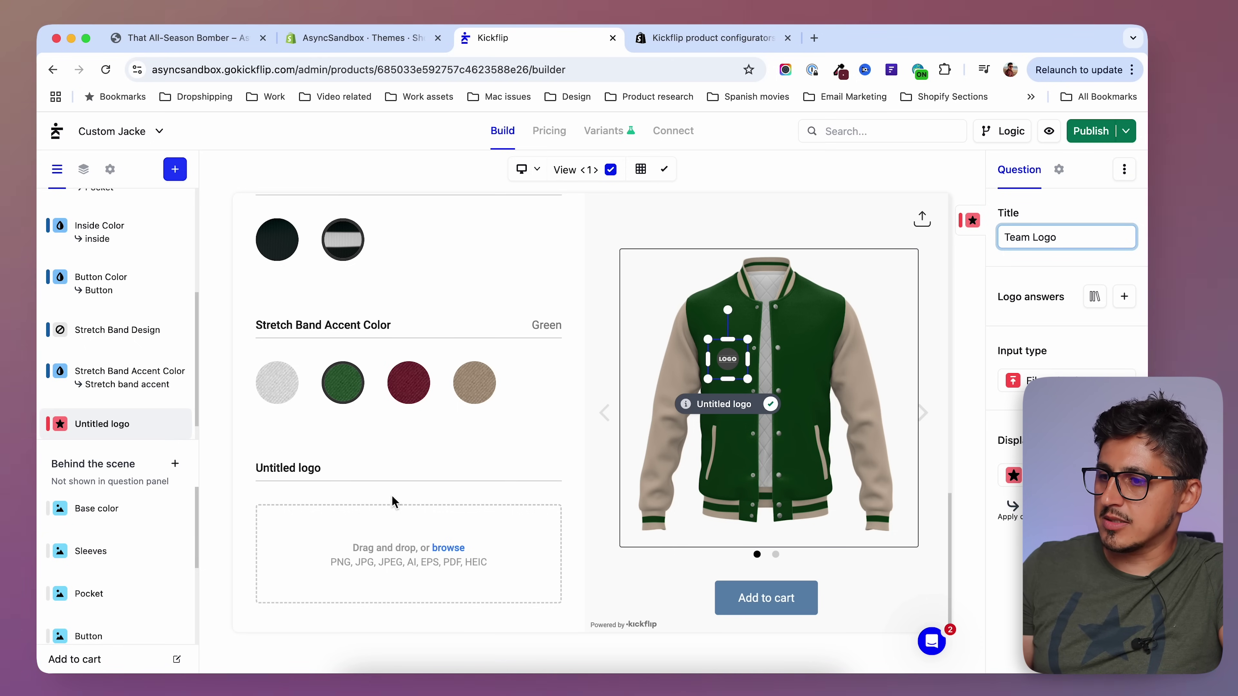
click(392, 497)
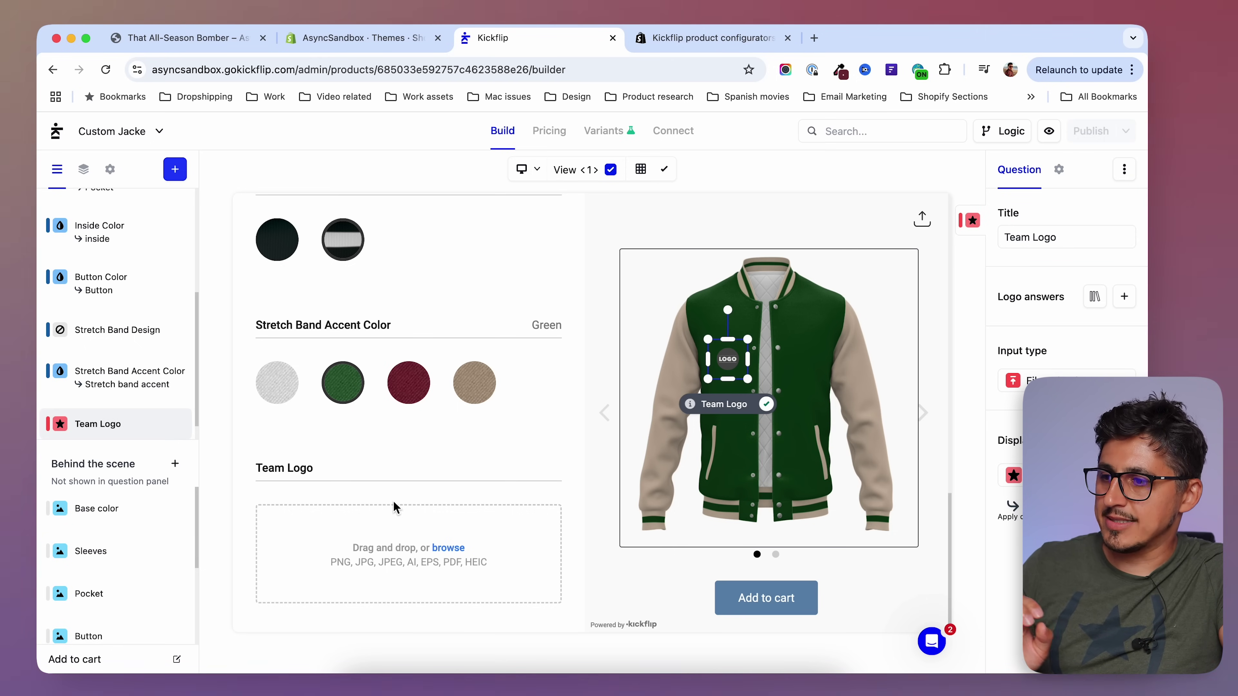
- Upload the animal-head shield image from the Desktop as a test Team Logo and check it on the jacket's views
click(389, 562)
click(519, 268)
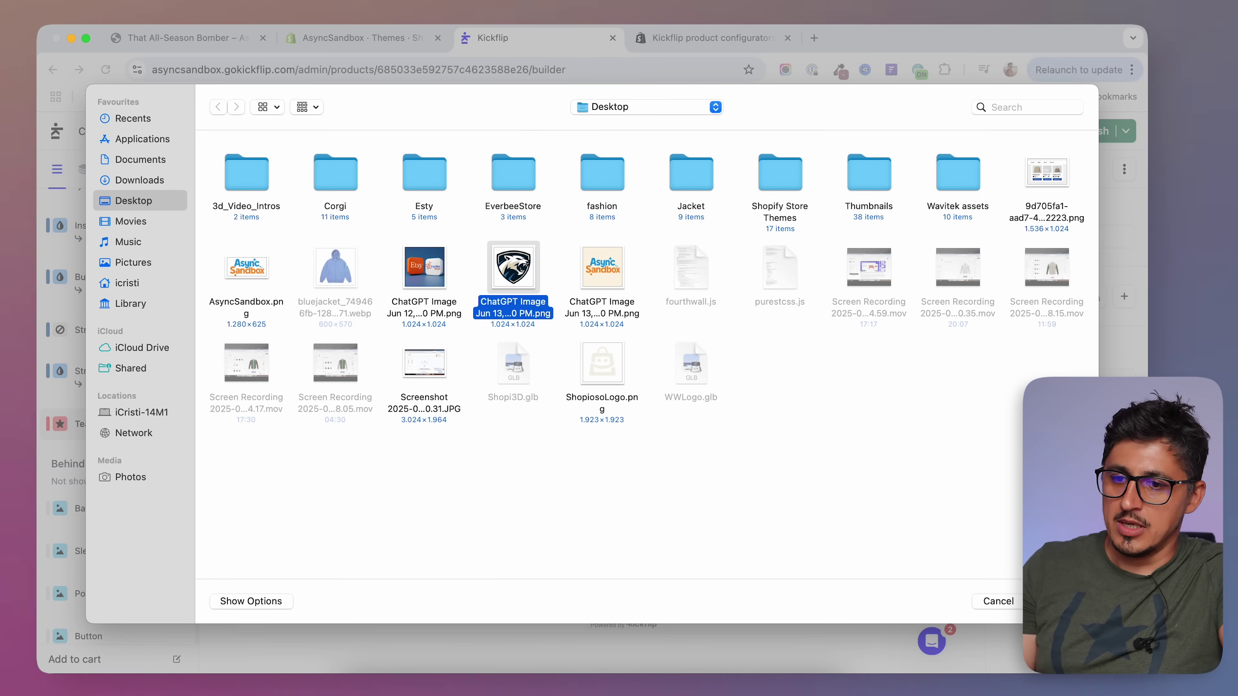
click(1057, 601)
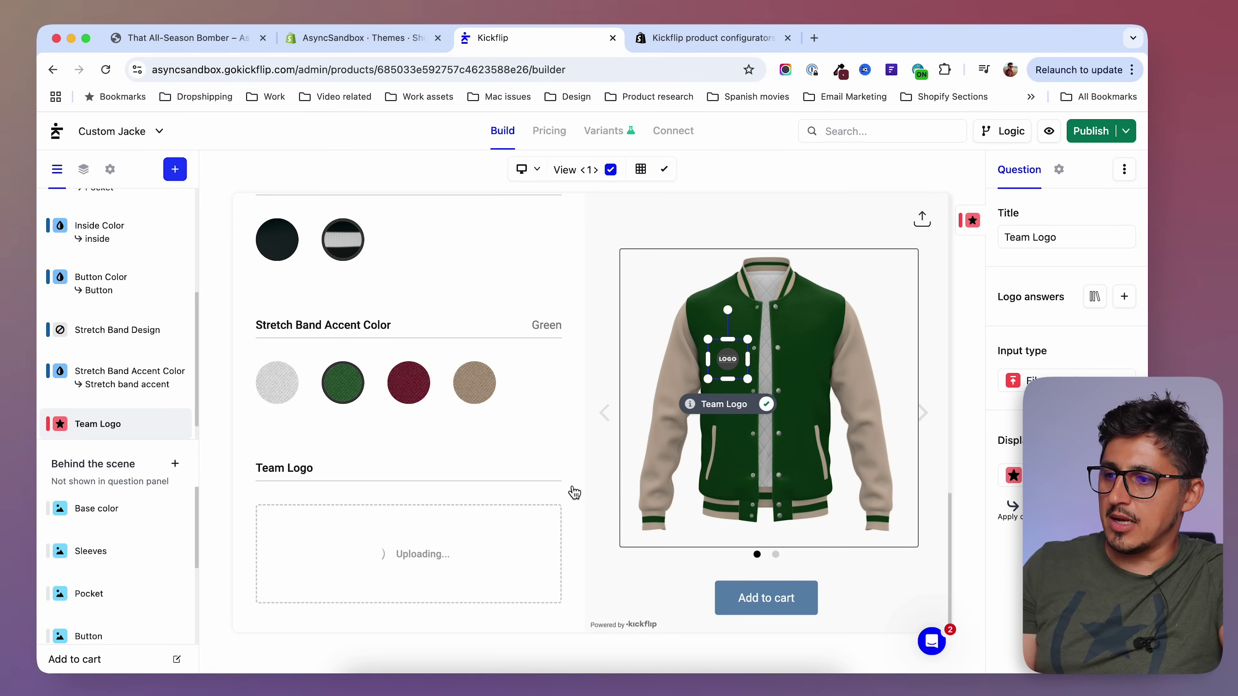
click(776, 554)
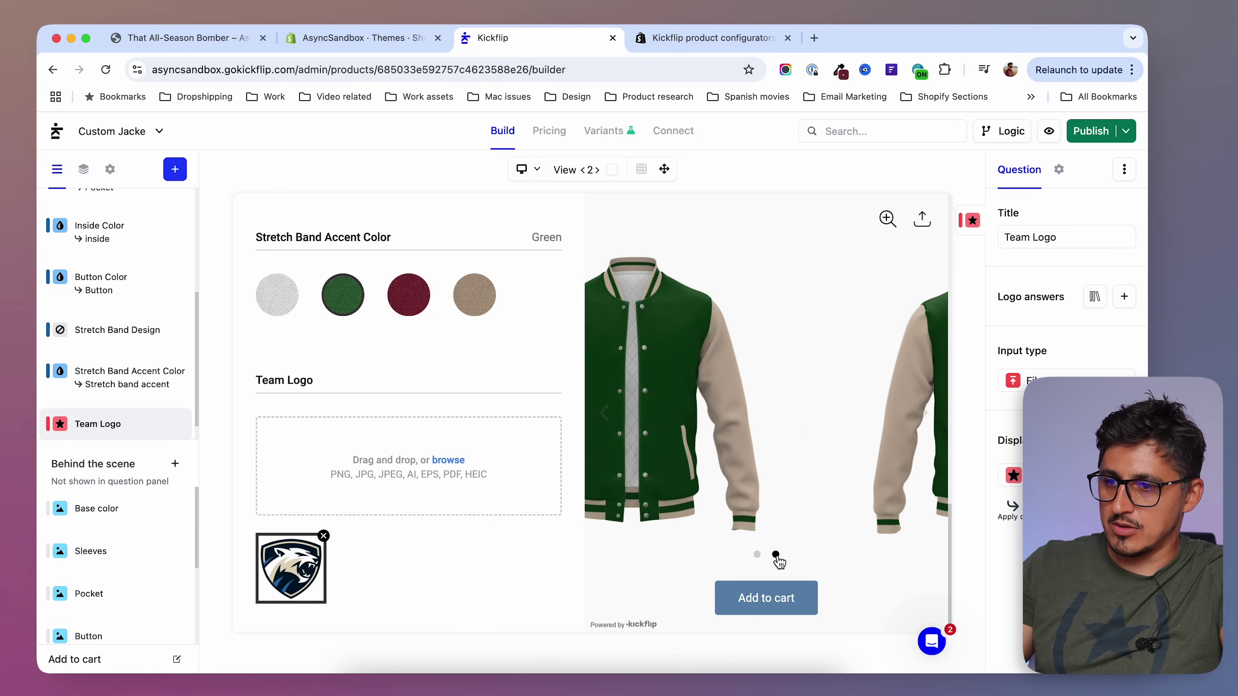
click(758, 554)
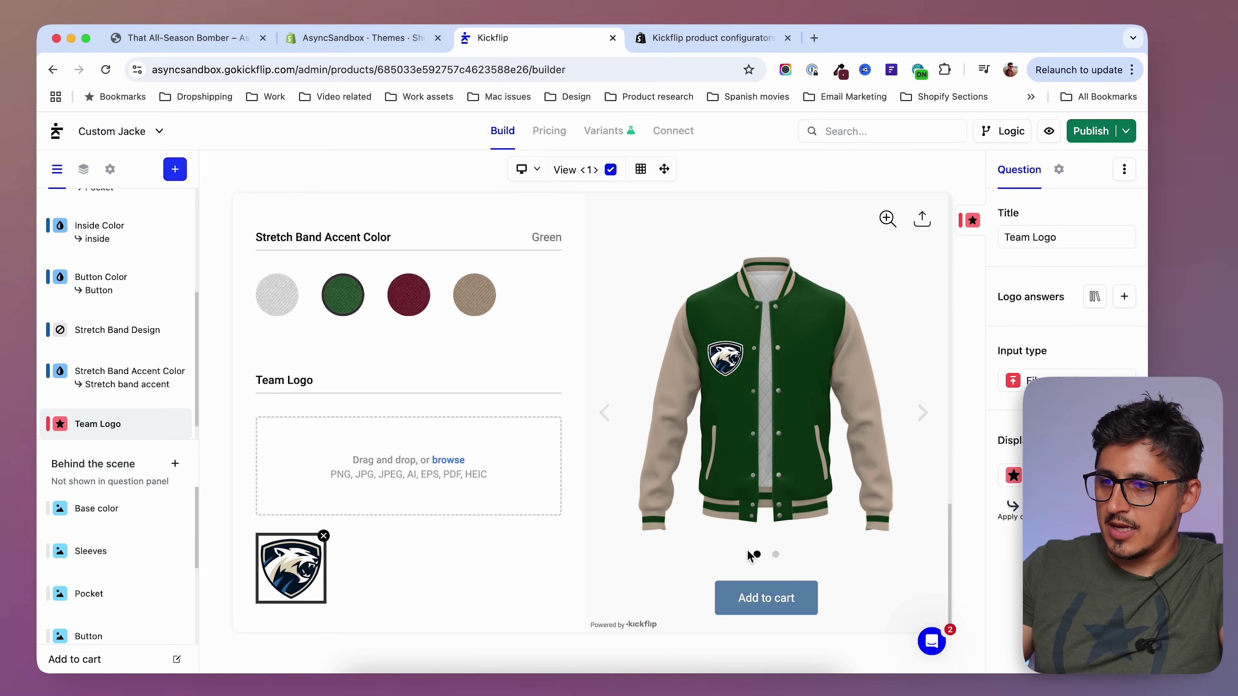
- Shrink the Team Logo area slightly on the chest beside the button row
click(726, 358)
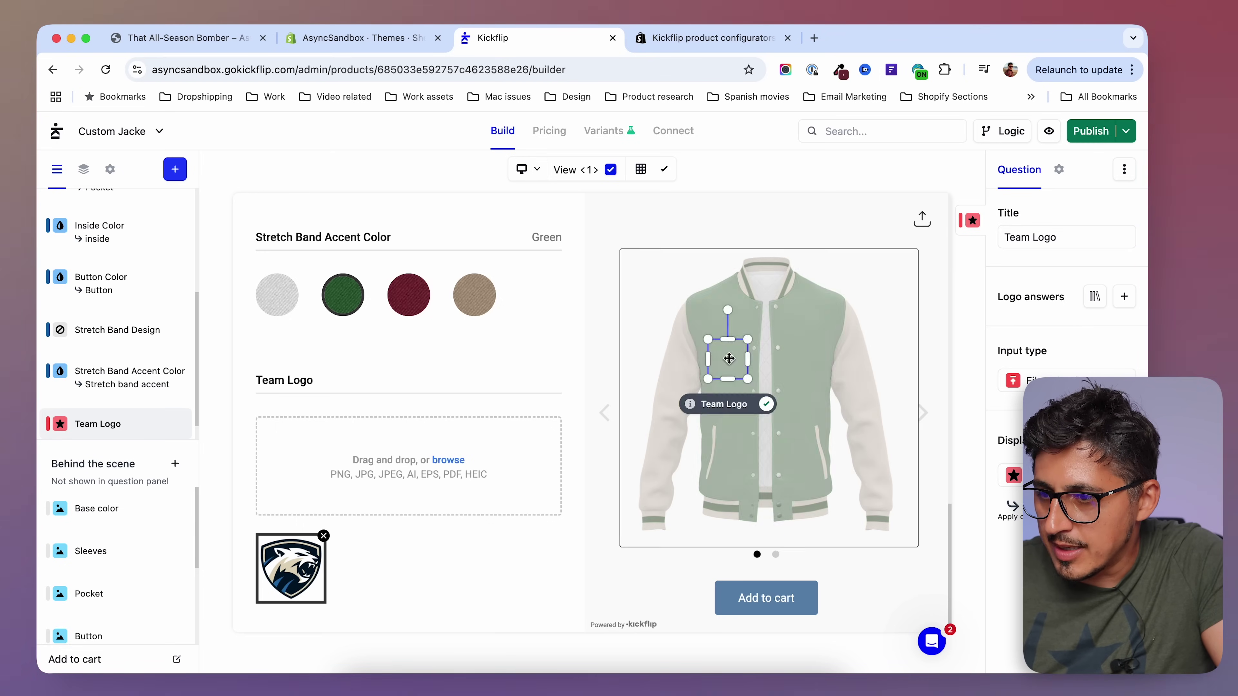
drag(751, 340, 736, 358)
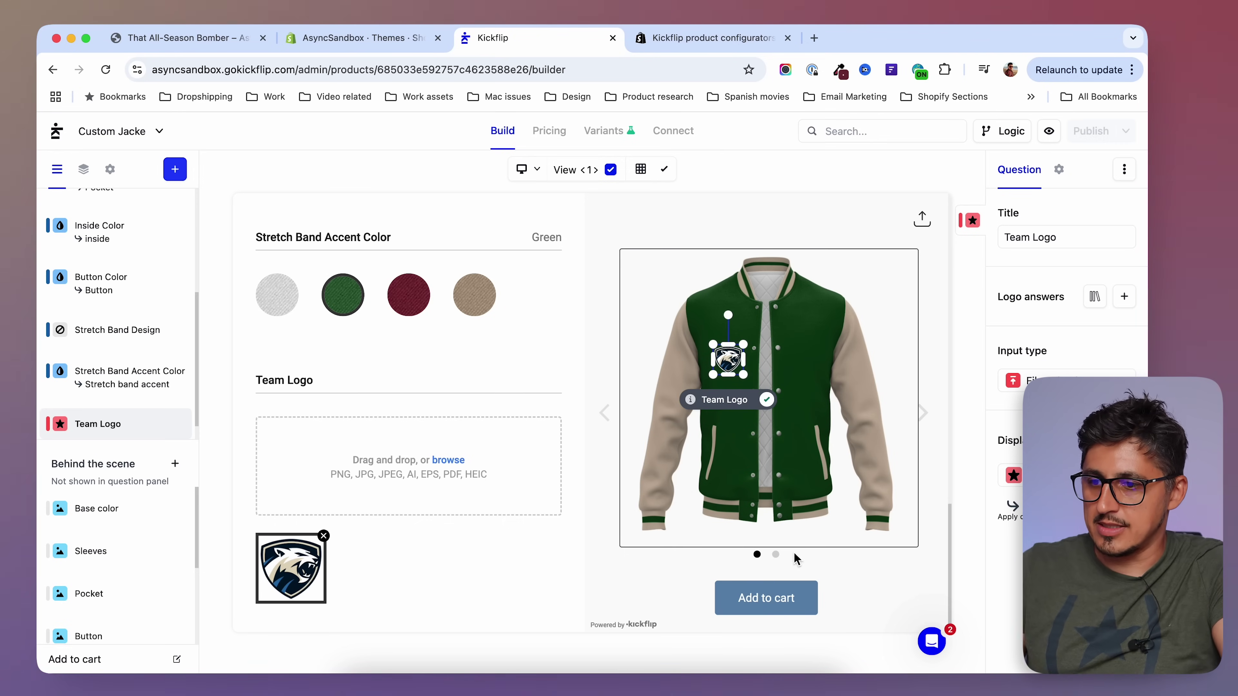
click(689, 556)
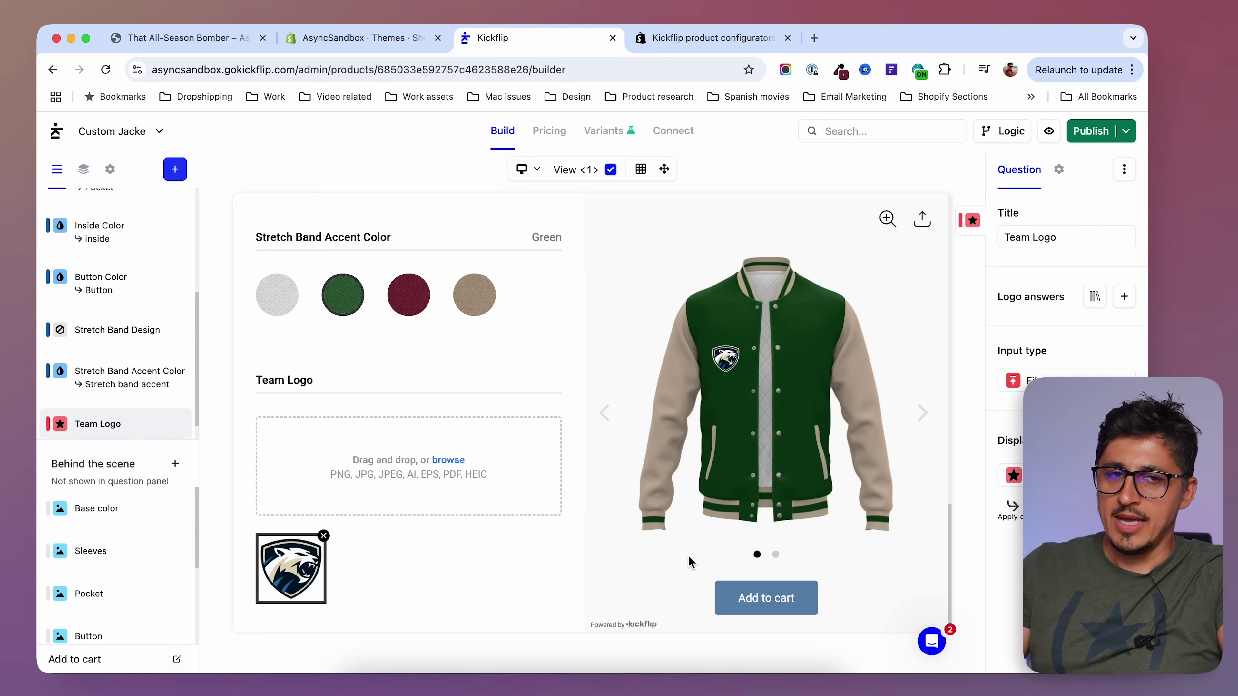
- Show the jacket's back view and create a question with the Text input type and the Text display type
click(775, 555)
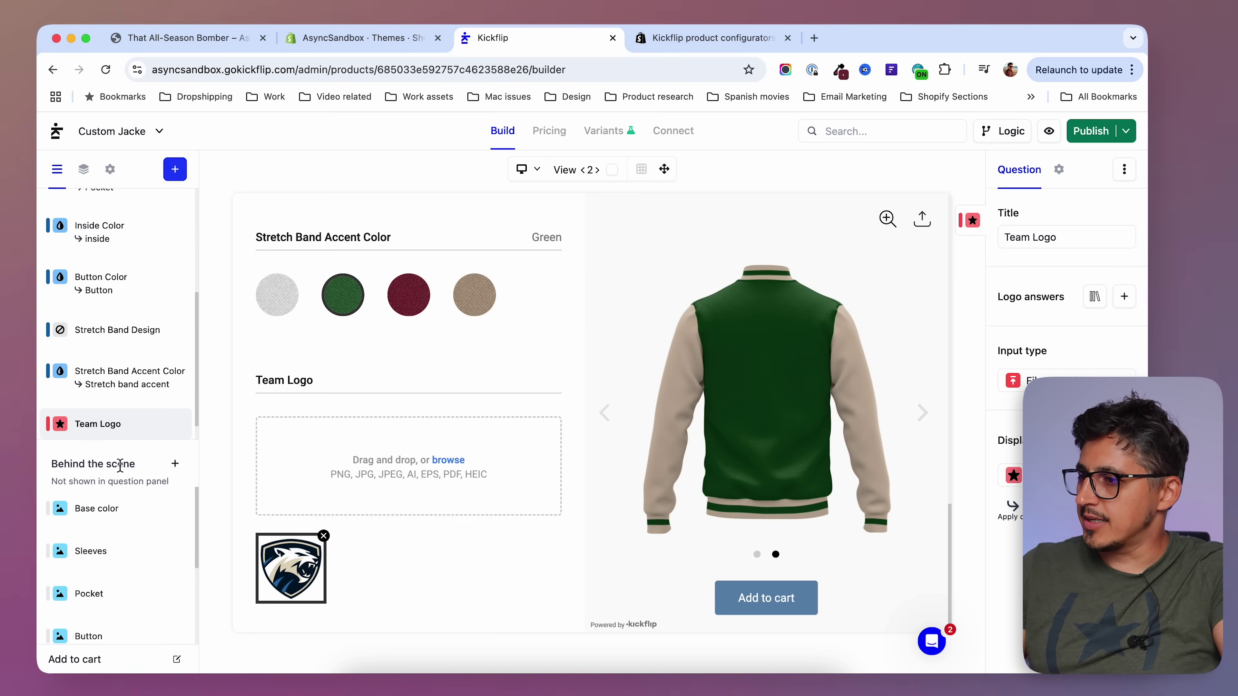
scroll(144, 438, down, 1)
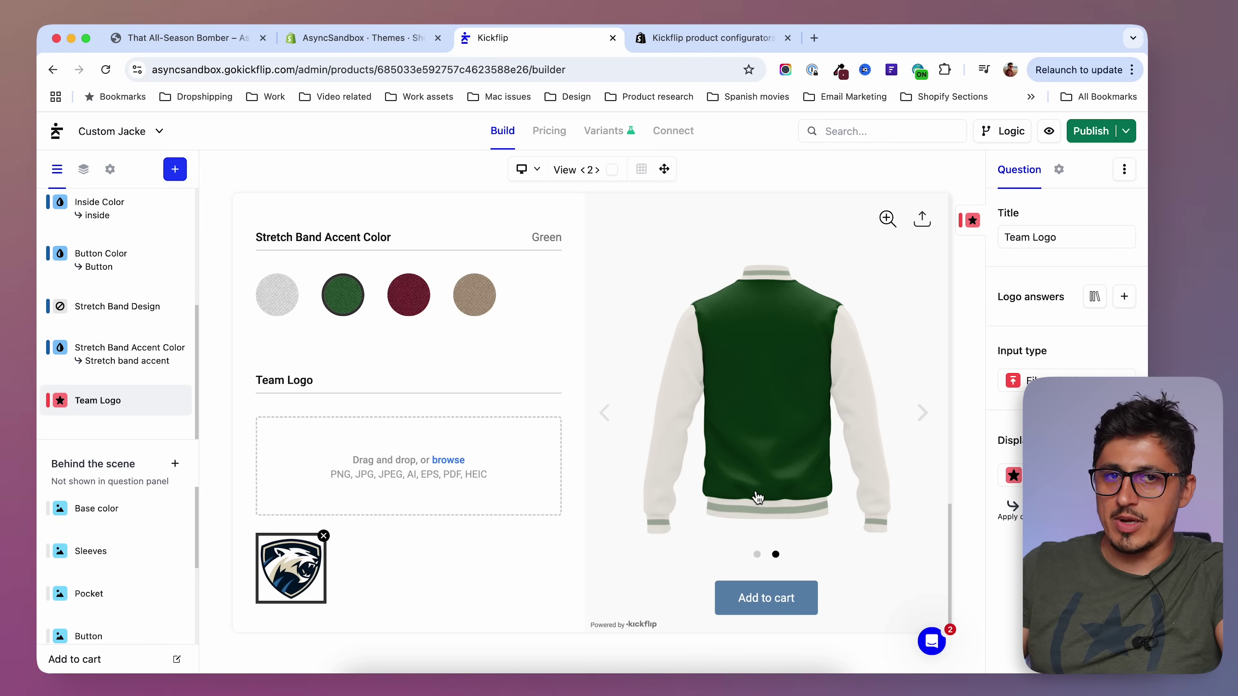
click(178, 172)
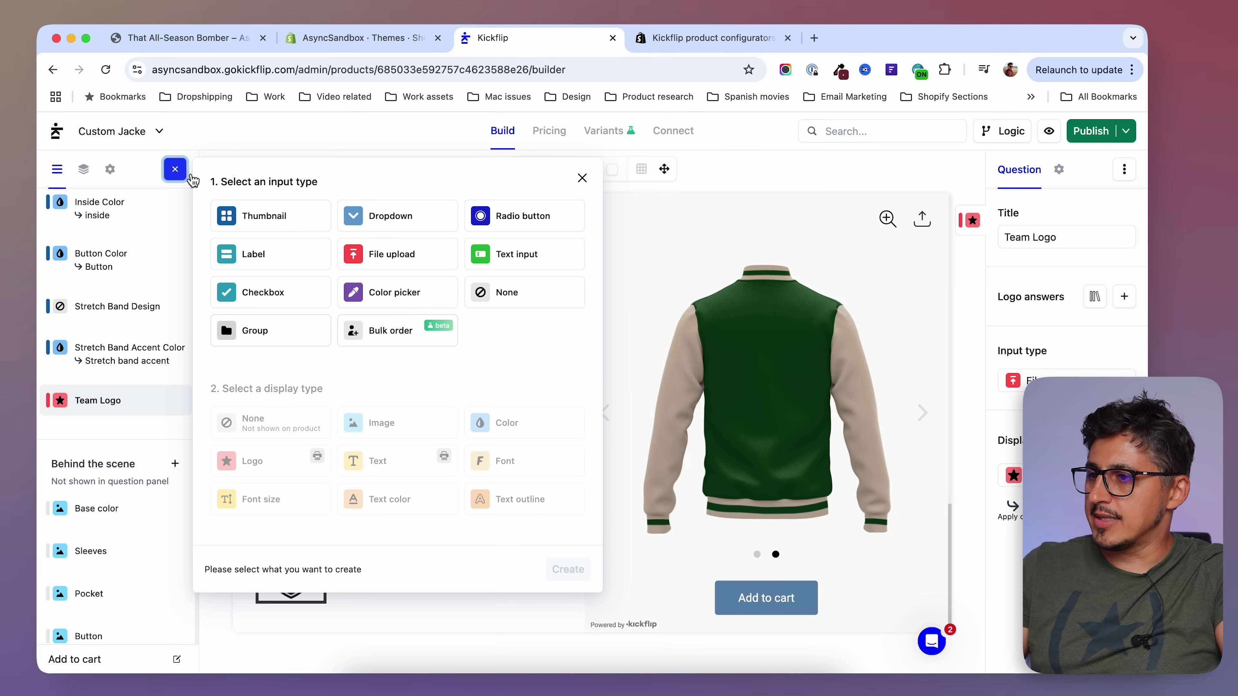
click(528, 261)
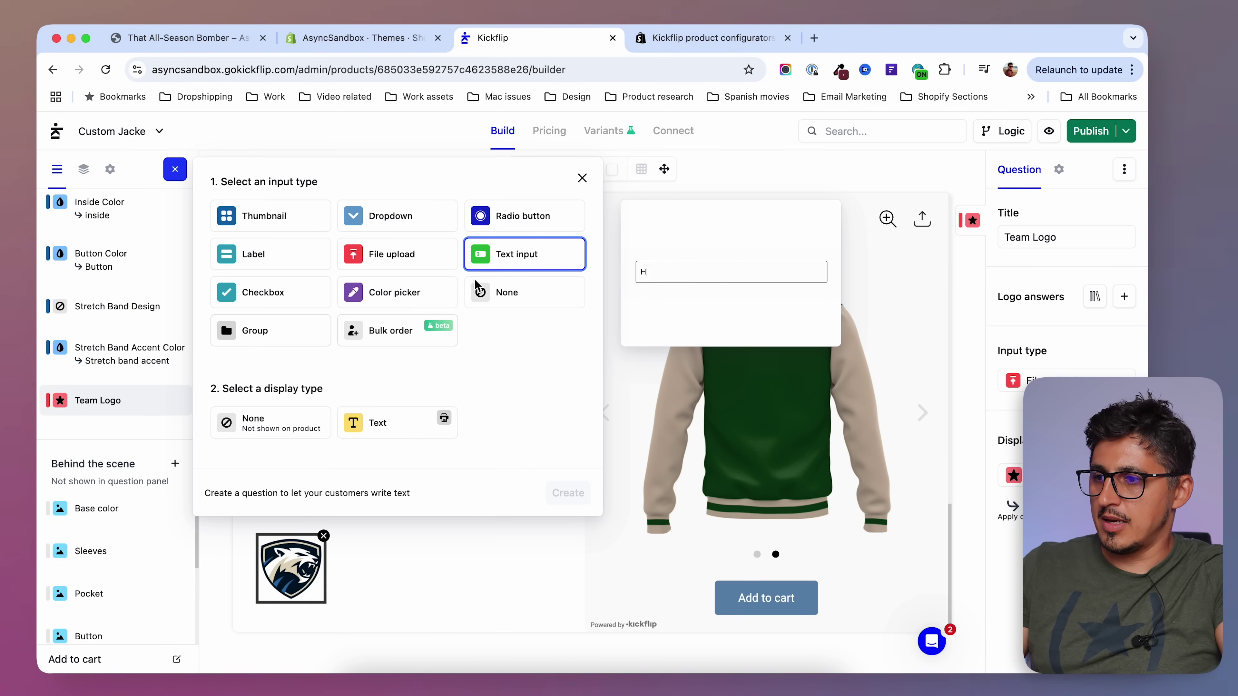
click(387, 429)
click(567, 493)
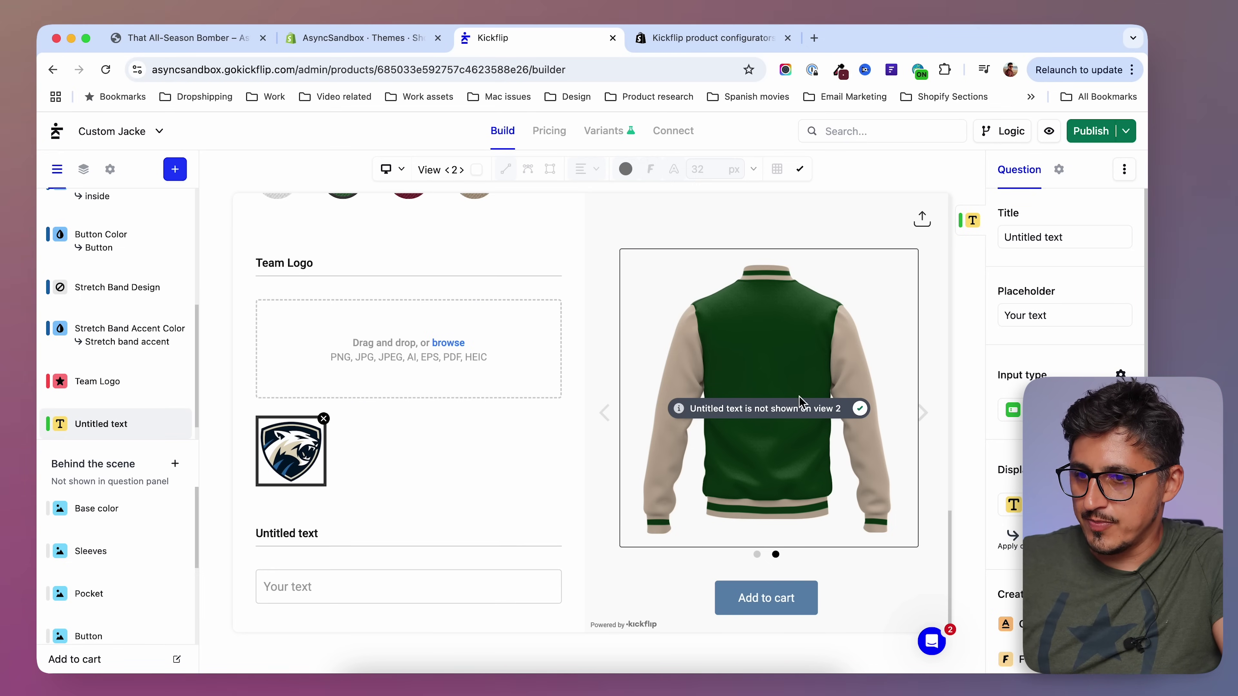
- Title the new text question Player name and enter a sample surname as its placeholder
click(1048, 237)
text(Play)
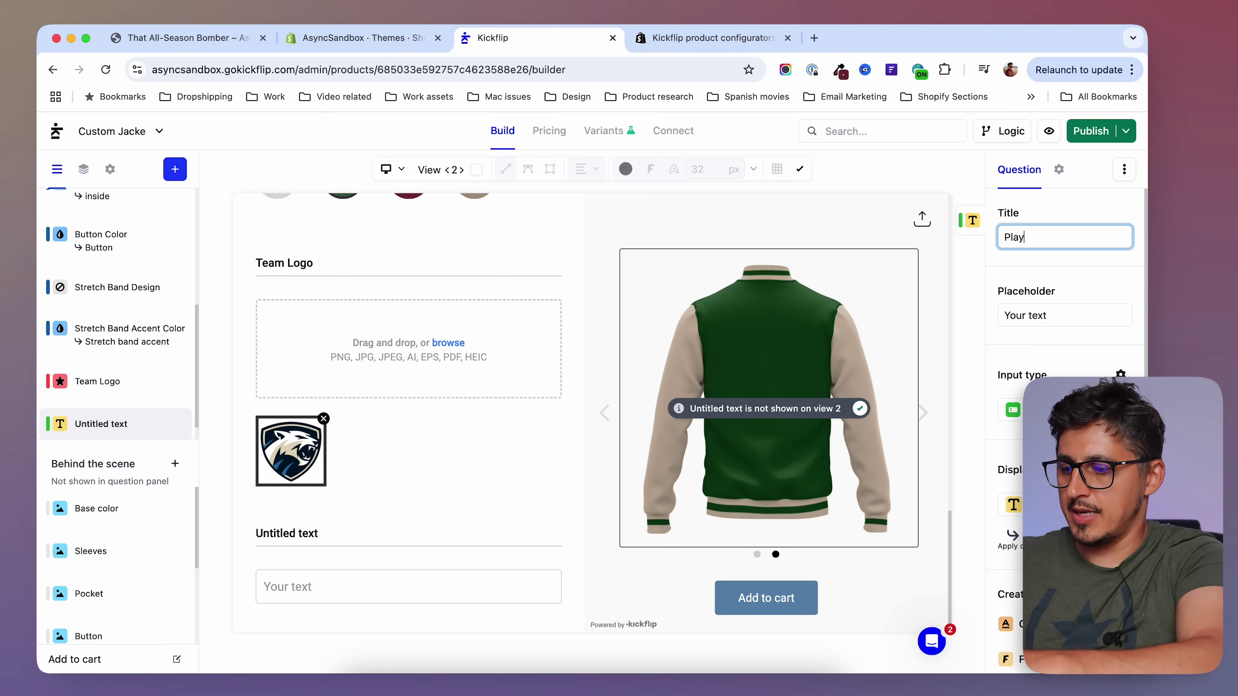
text(er Name)
key(Return)
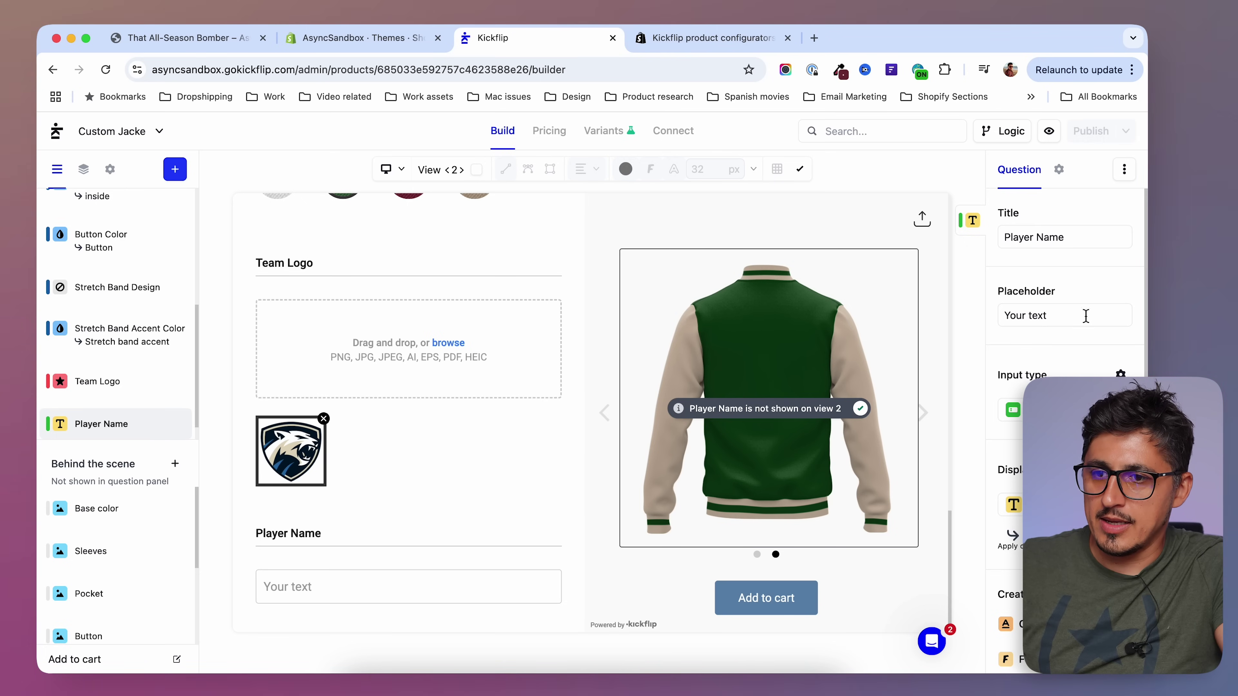
click(1086, 316)
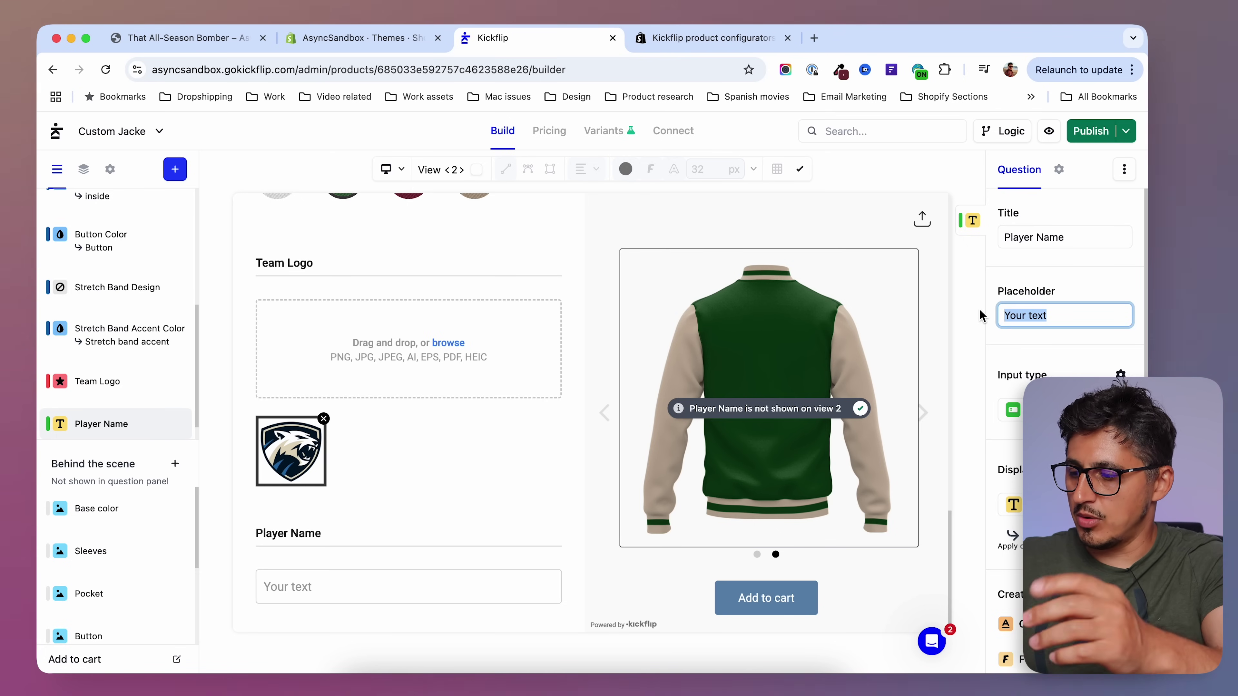
text(Jonson)
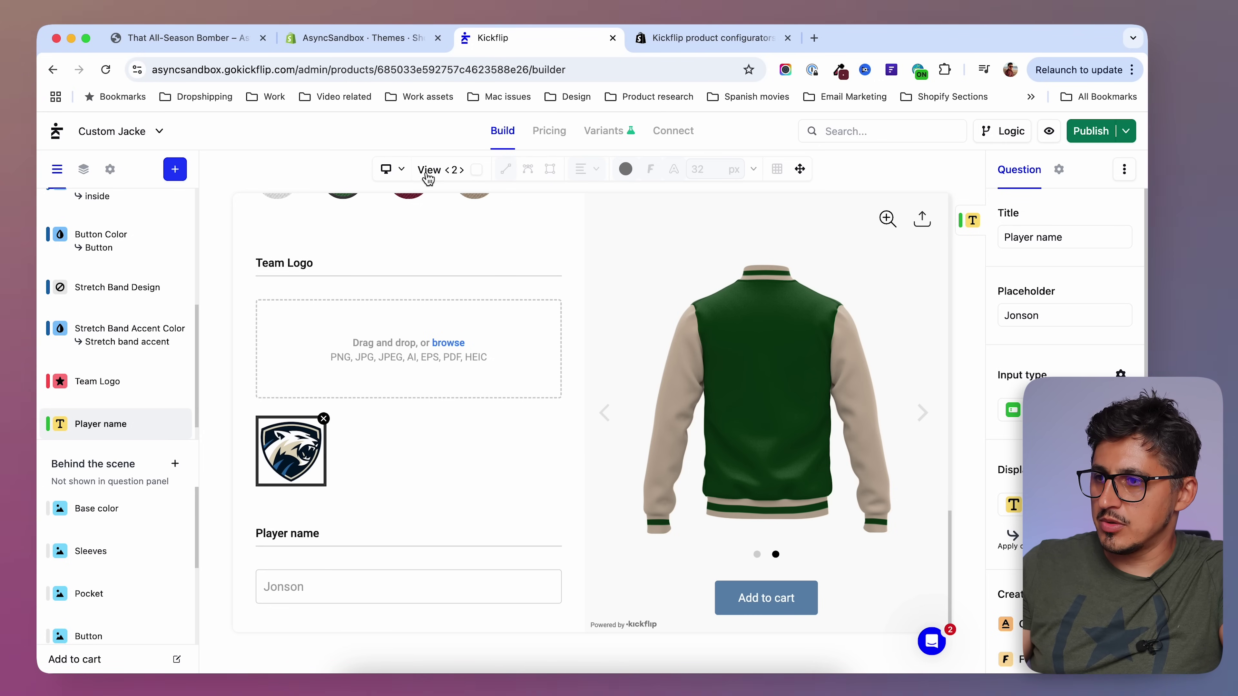
- Enable the Player name text on view 2, then position it across the jacket's upper back and widen its area
click(477, 170)
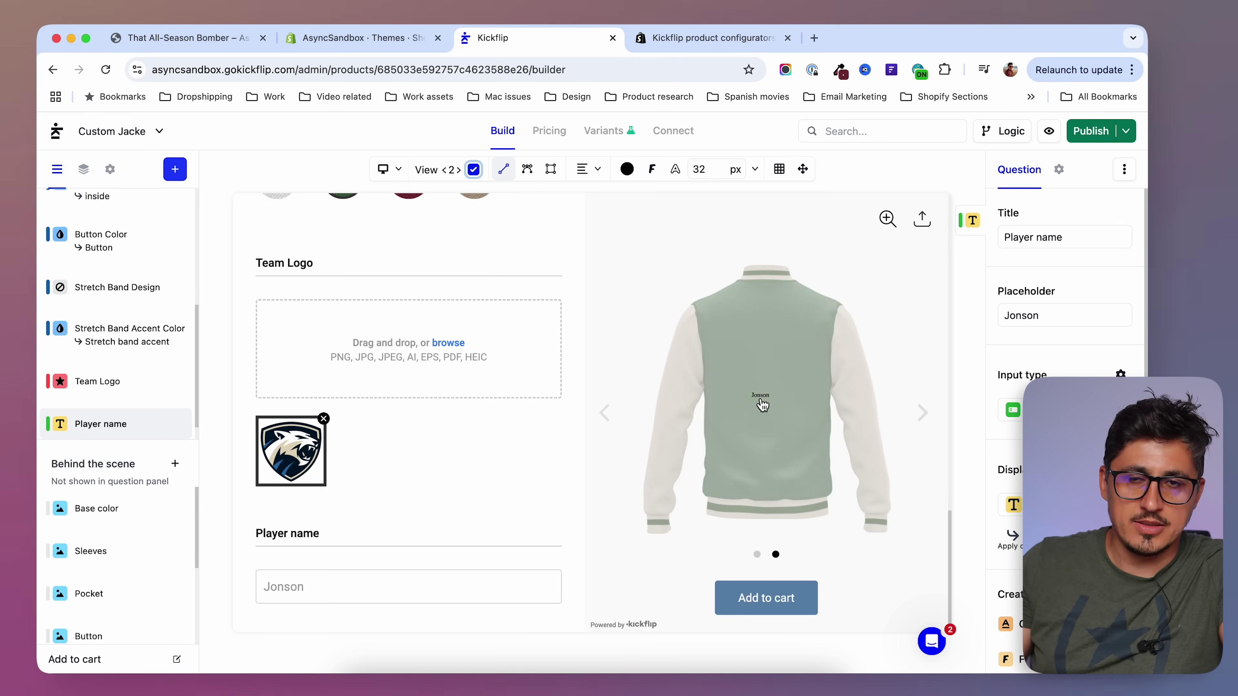
click(762, 405)
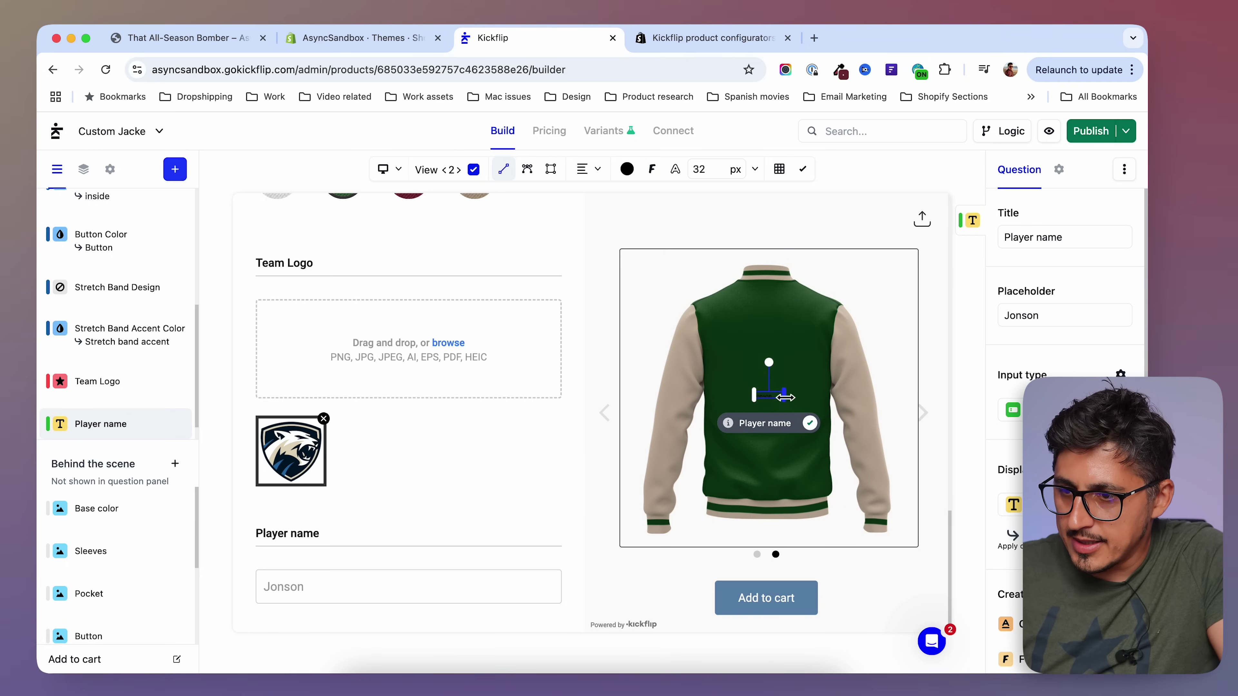
drag(769, 413, 769, 326)
- Style the Player name text in white (FFFFFF) with the Bebas Neue font at 140 px
click(627, 168)
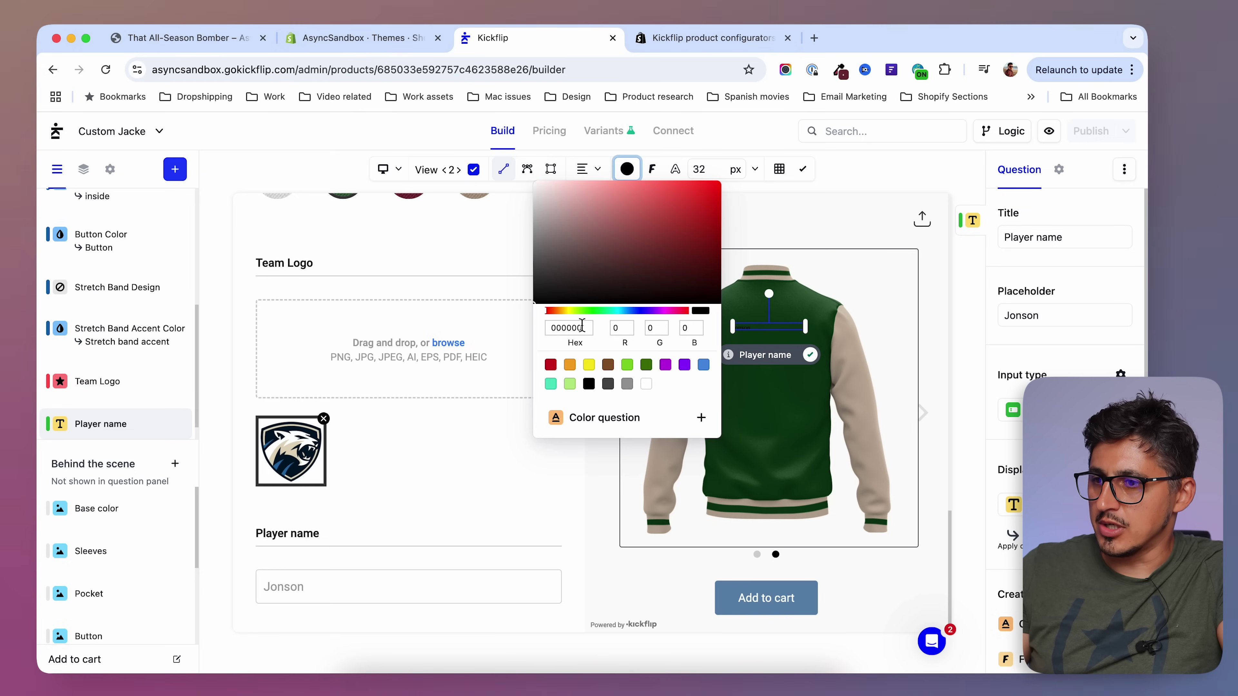
drag(553, 220, 533, 183)
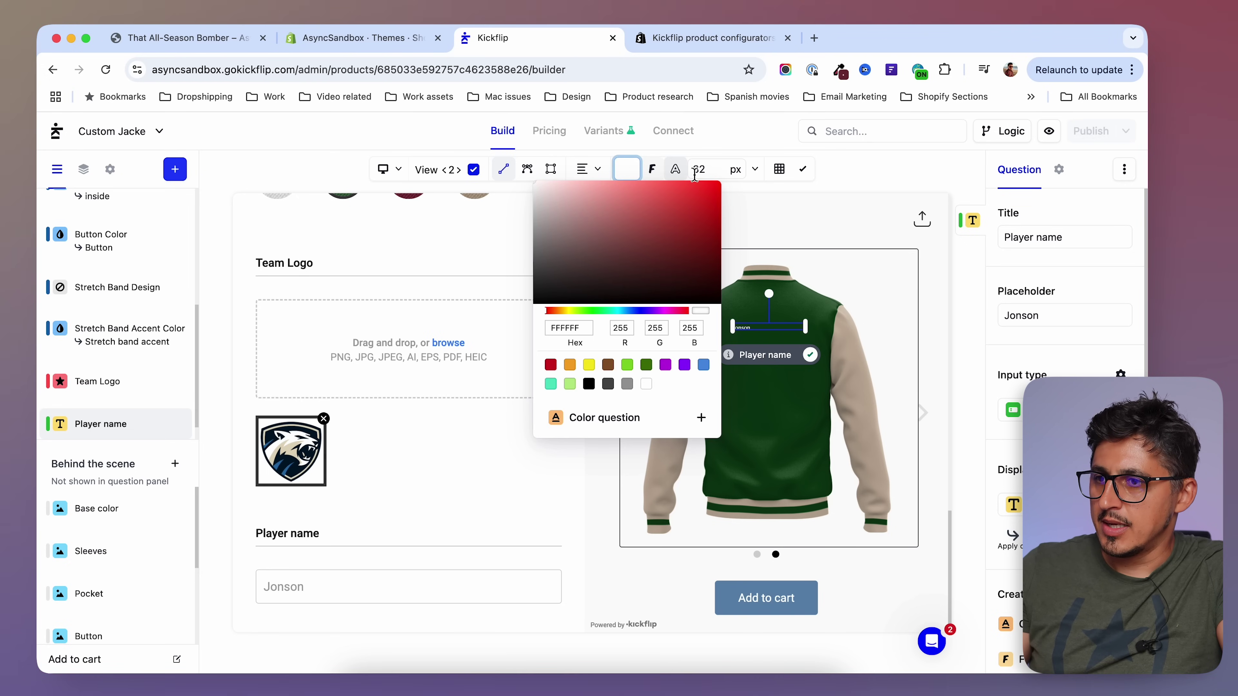
click(715, 169)
key(BackSpace)
key(BackSpace)
text(80)
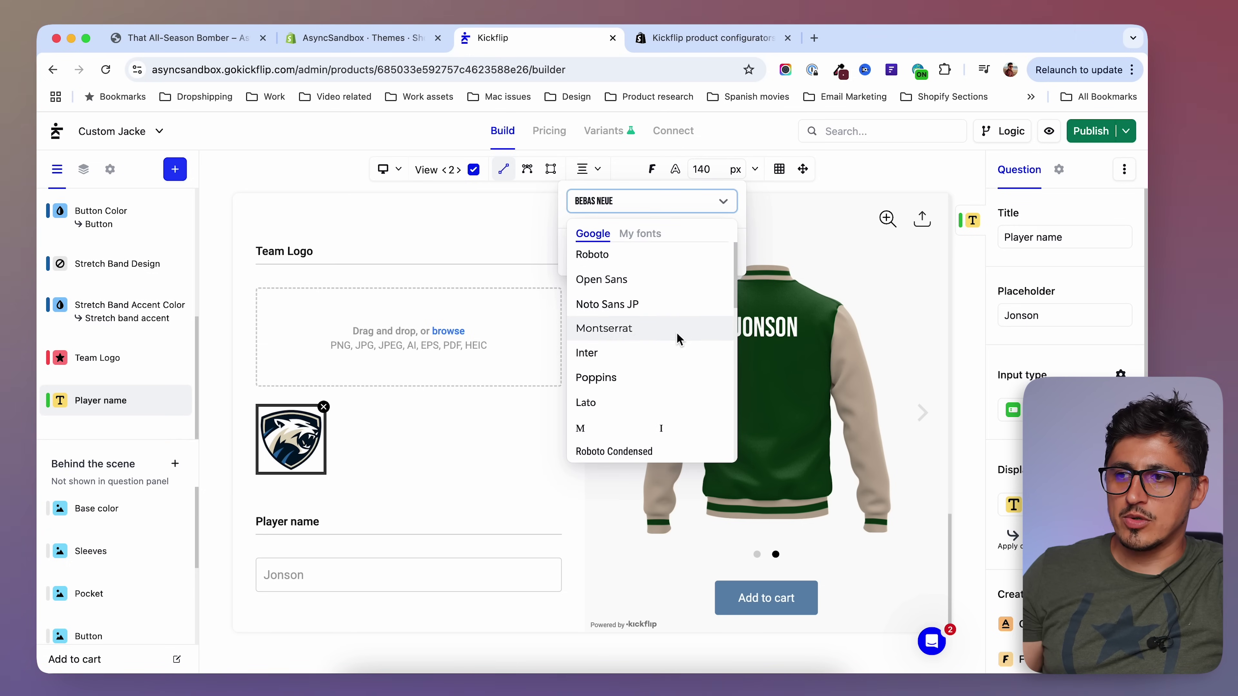
scroll(680, 340, down, 3)
scroll(681, 339, up, 3)
click(723, 201)
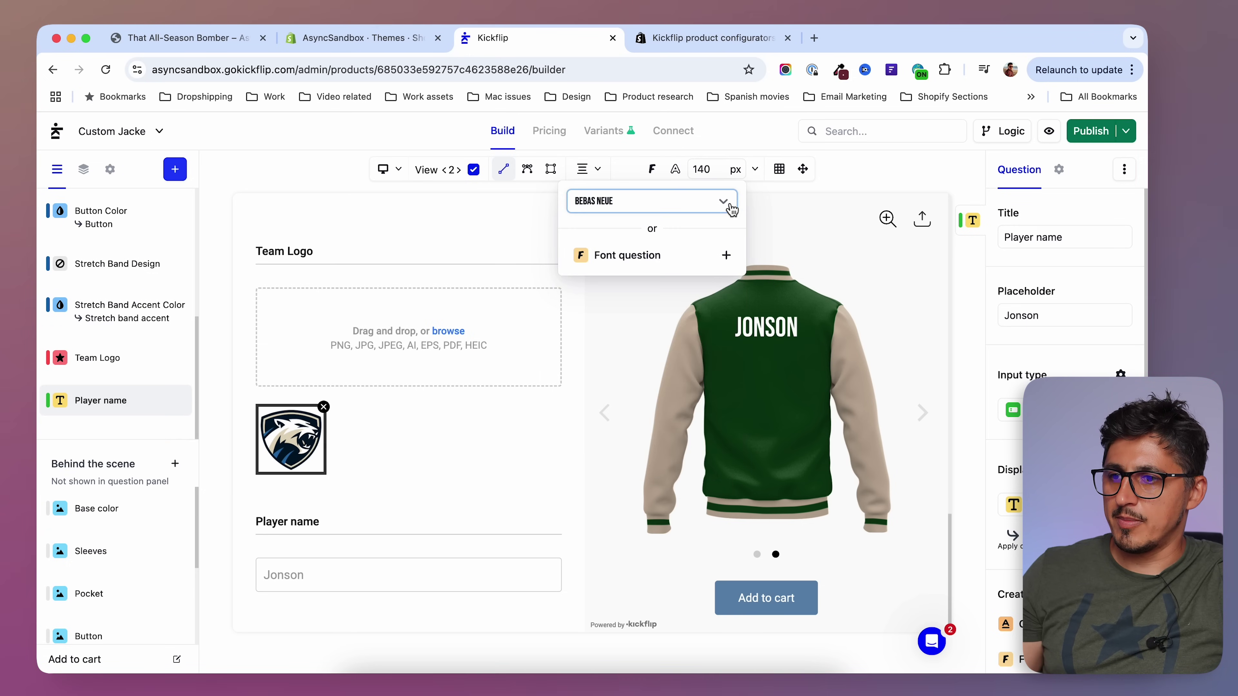
click(866, 190)
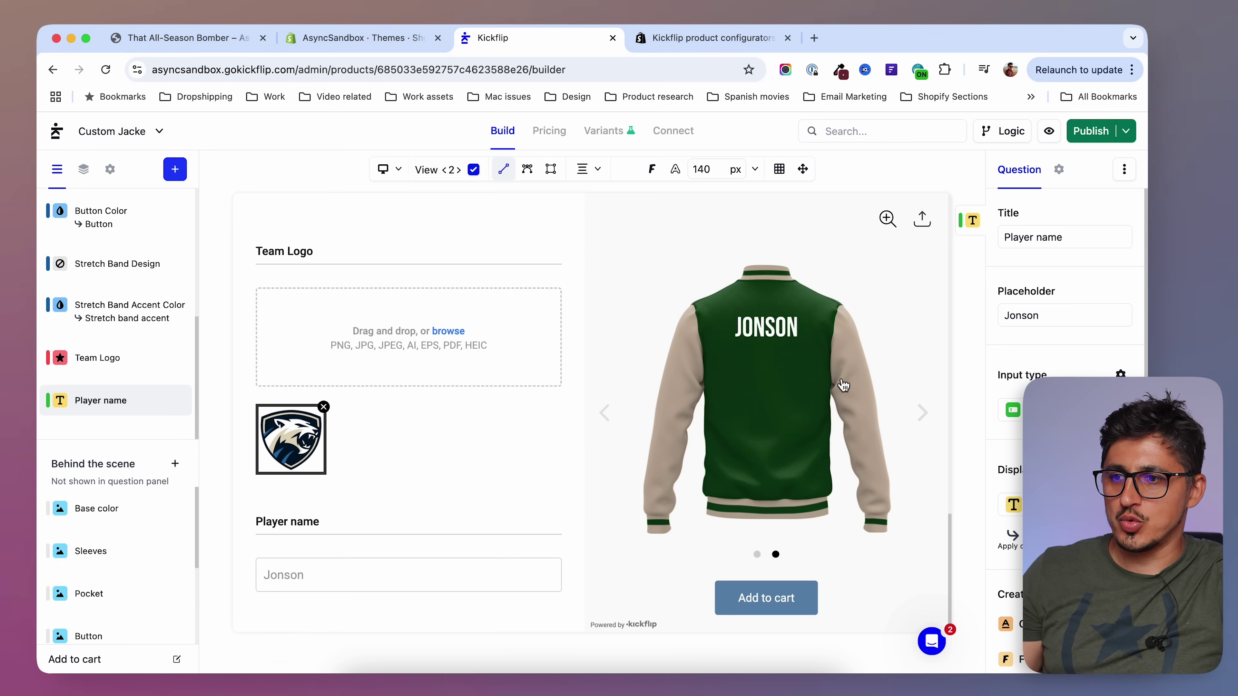
- Create a second question with the Text input type and the Text display type
click(175, 169)
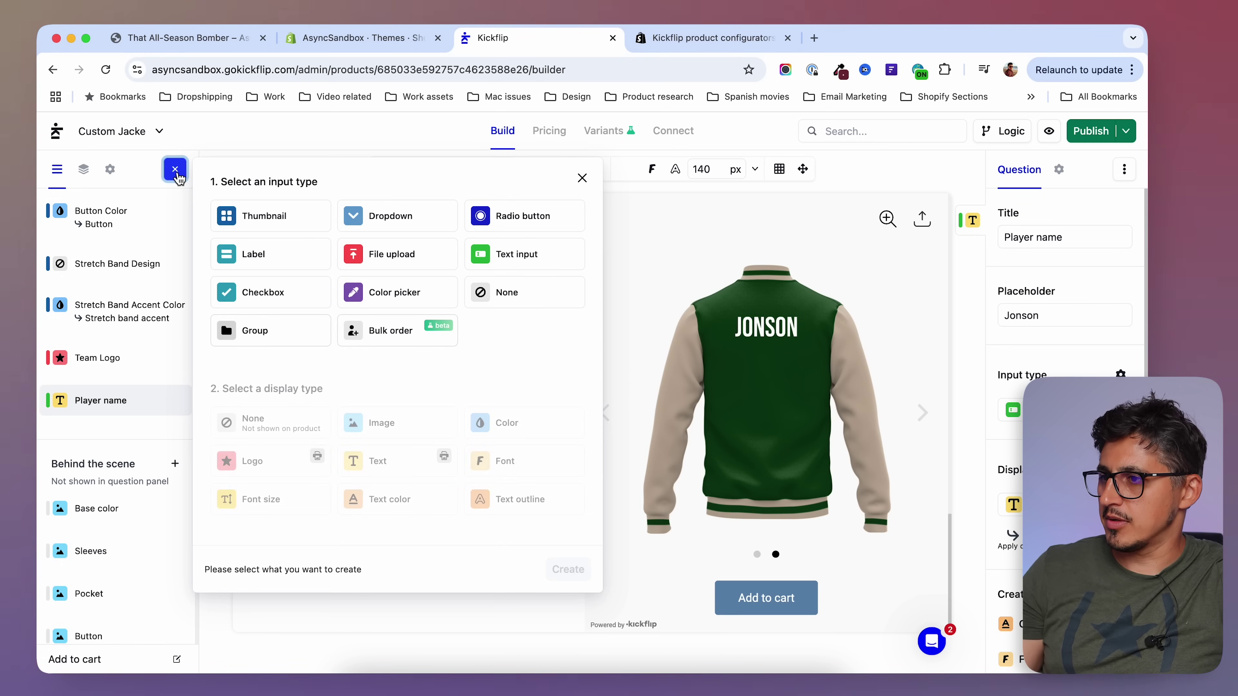
click(522, 259)
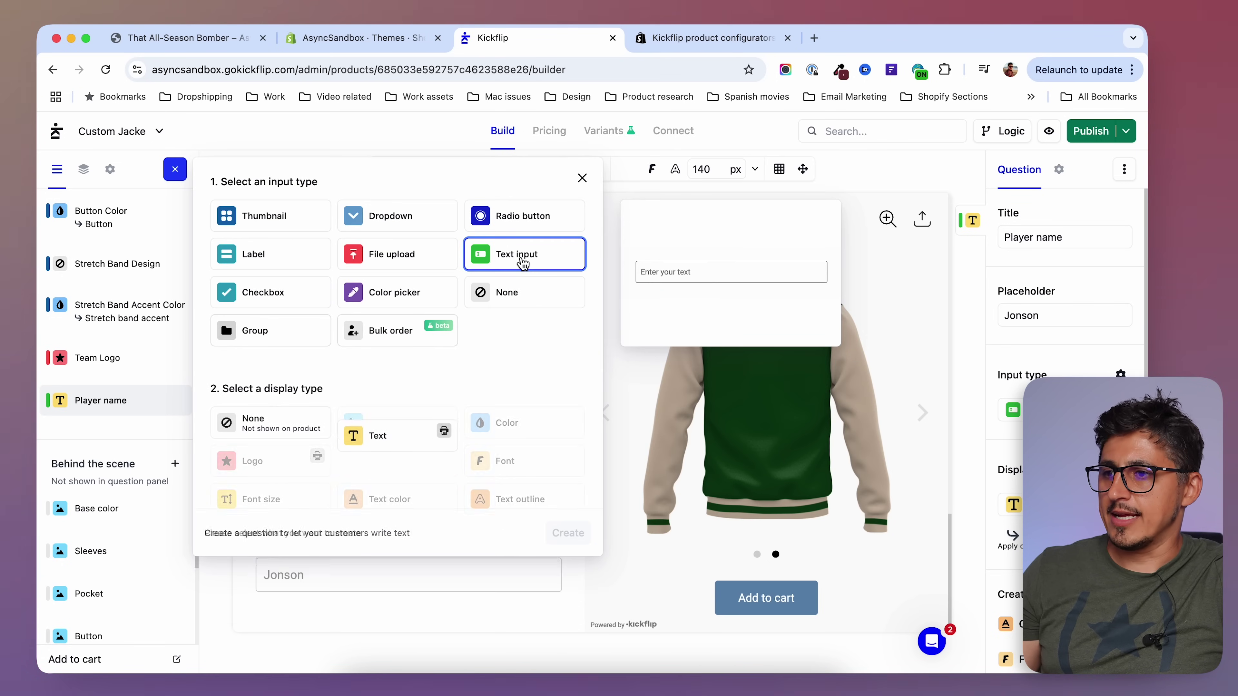
click(380, 430)
click(569, 494)
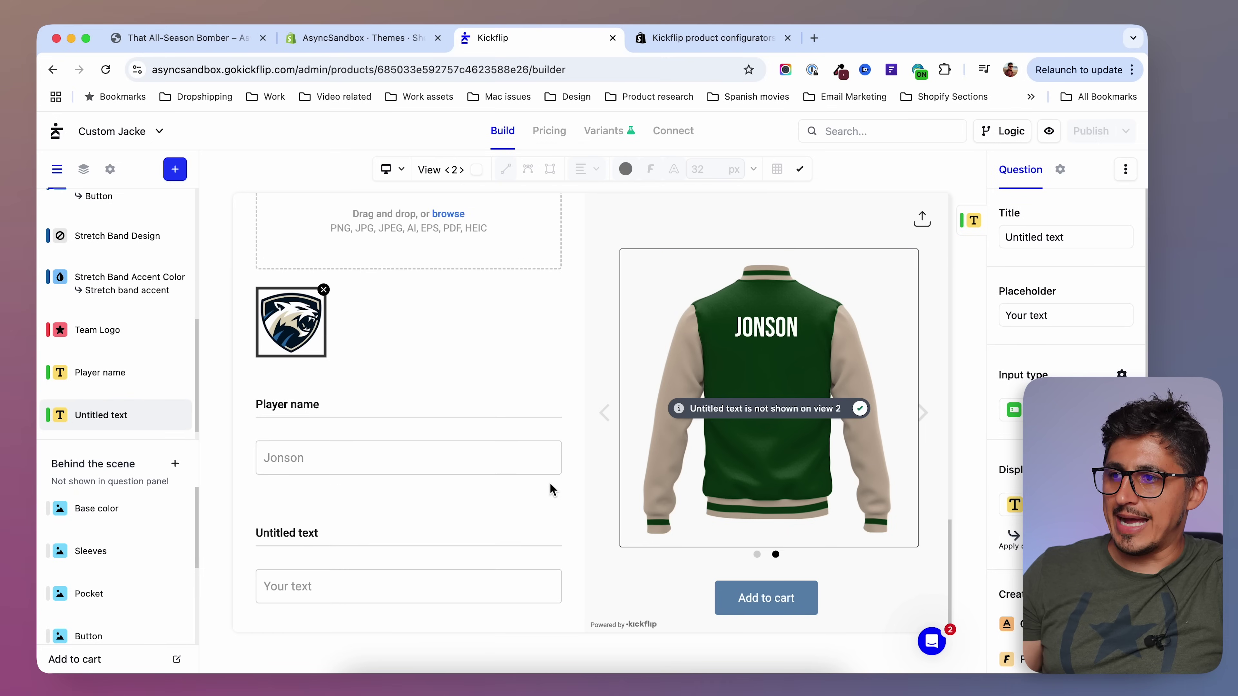
- Enable the untitled text on view 2 and enter 12 as its test value
click(477, 170)
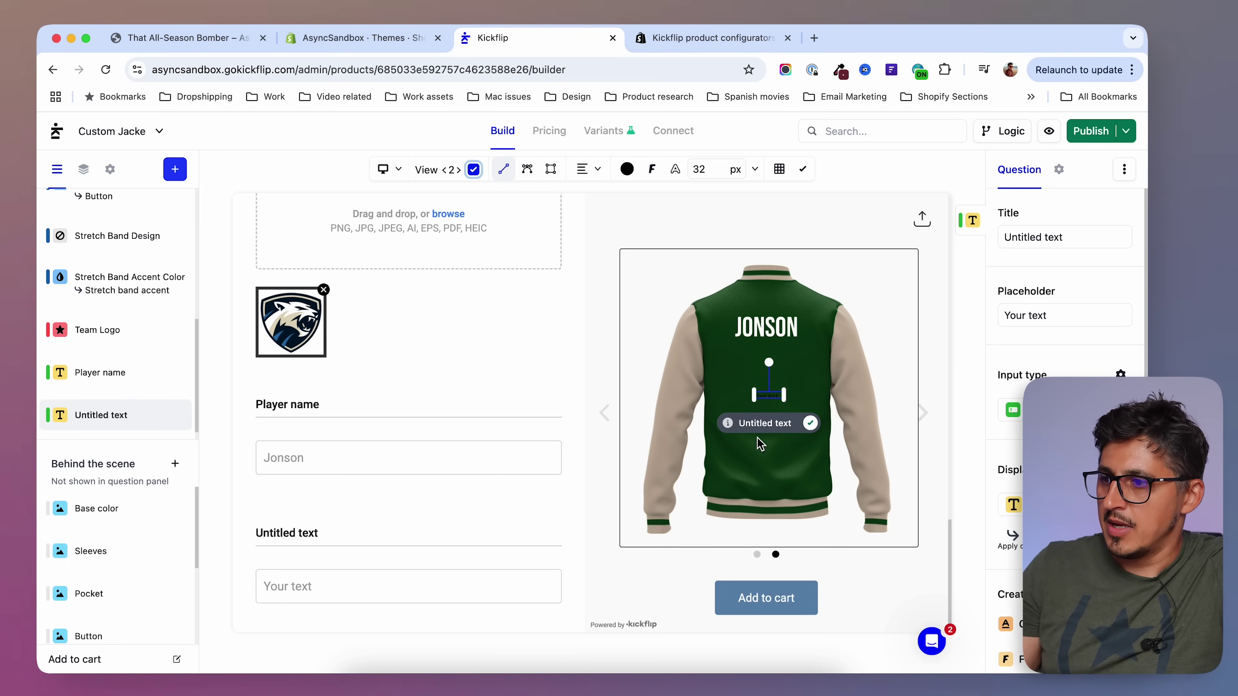
click(318, 588)
text(12)
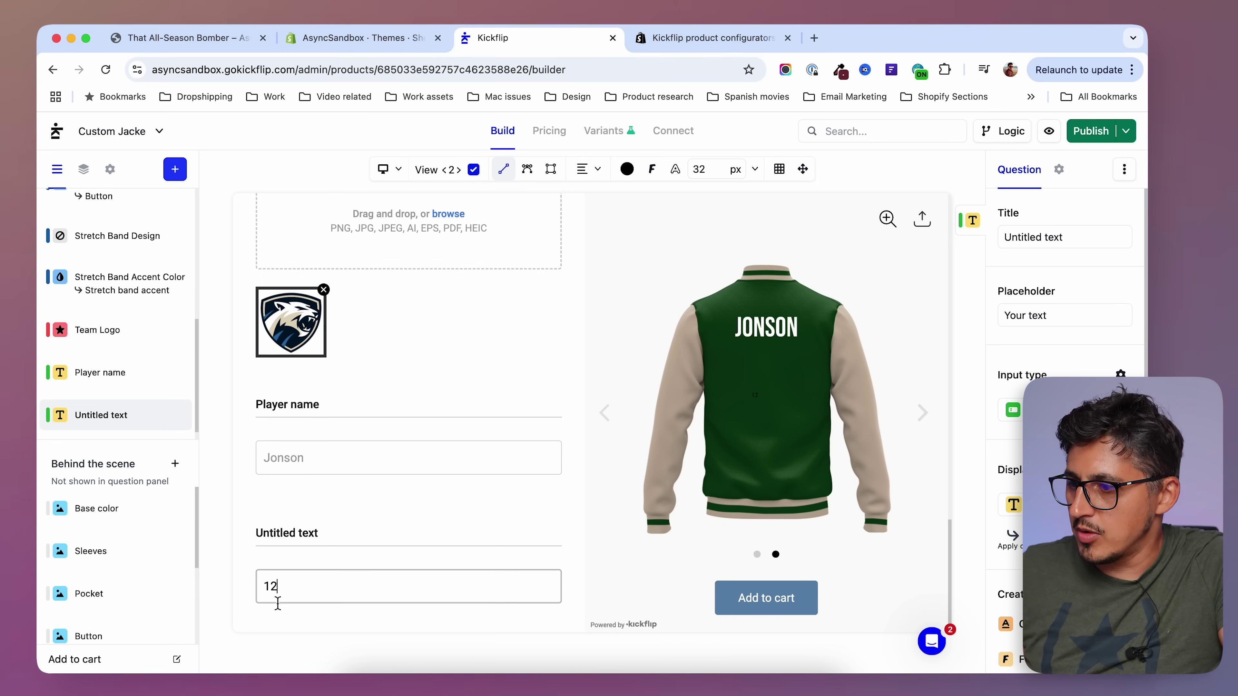
- Style the number 12 on the jacket's back with a condensed Google font, white (FFFFFF), at 281 px
click(653, 169)
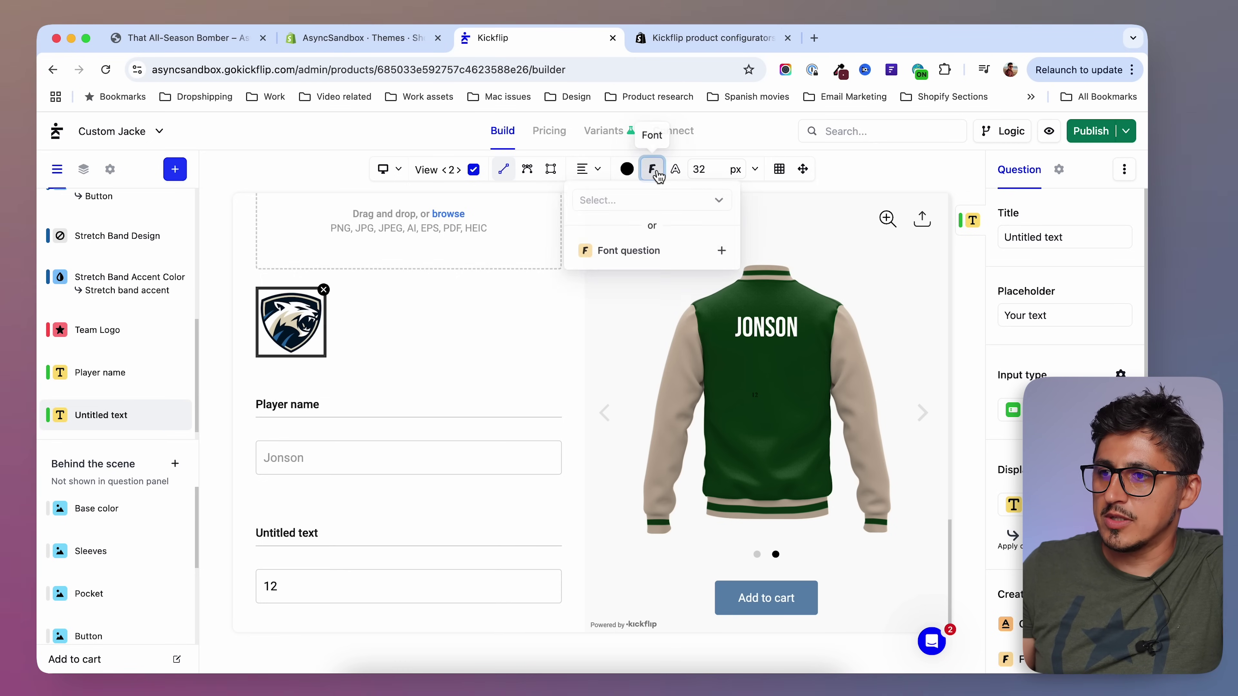
click(675, 203)
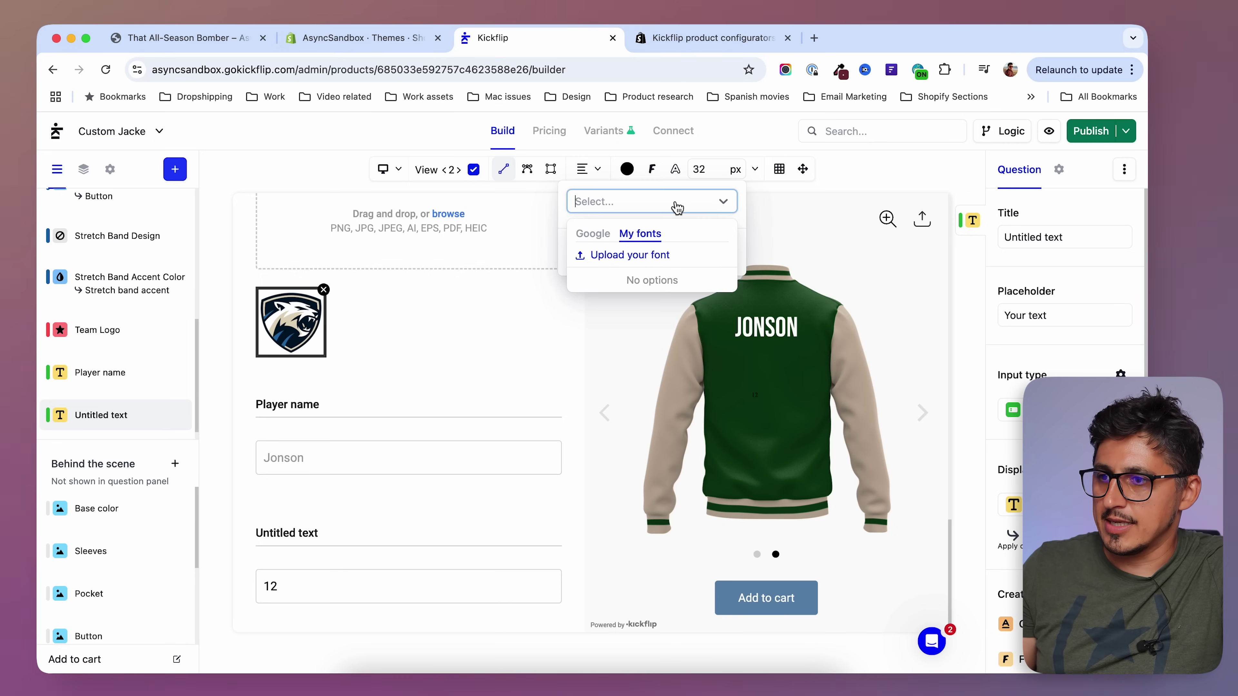
click(610, 235)
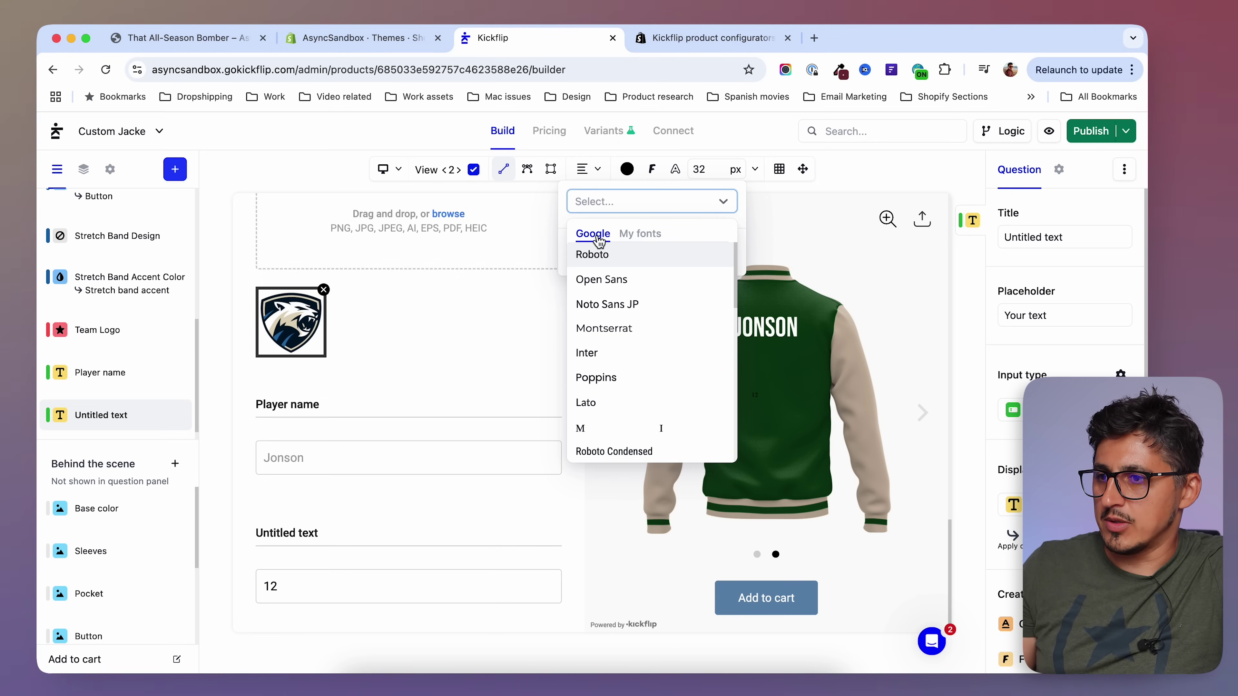
click(642, 401)
click(627, 168)
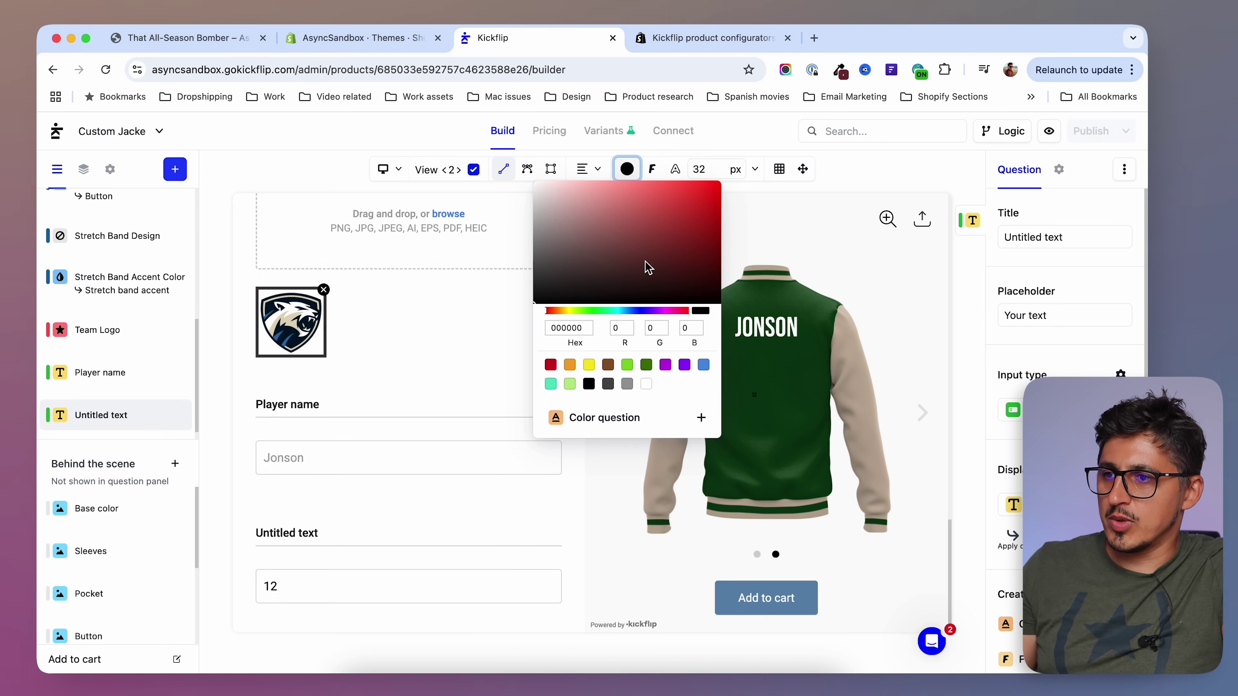
click(561, 189)
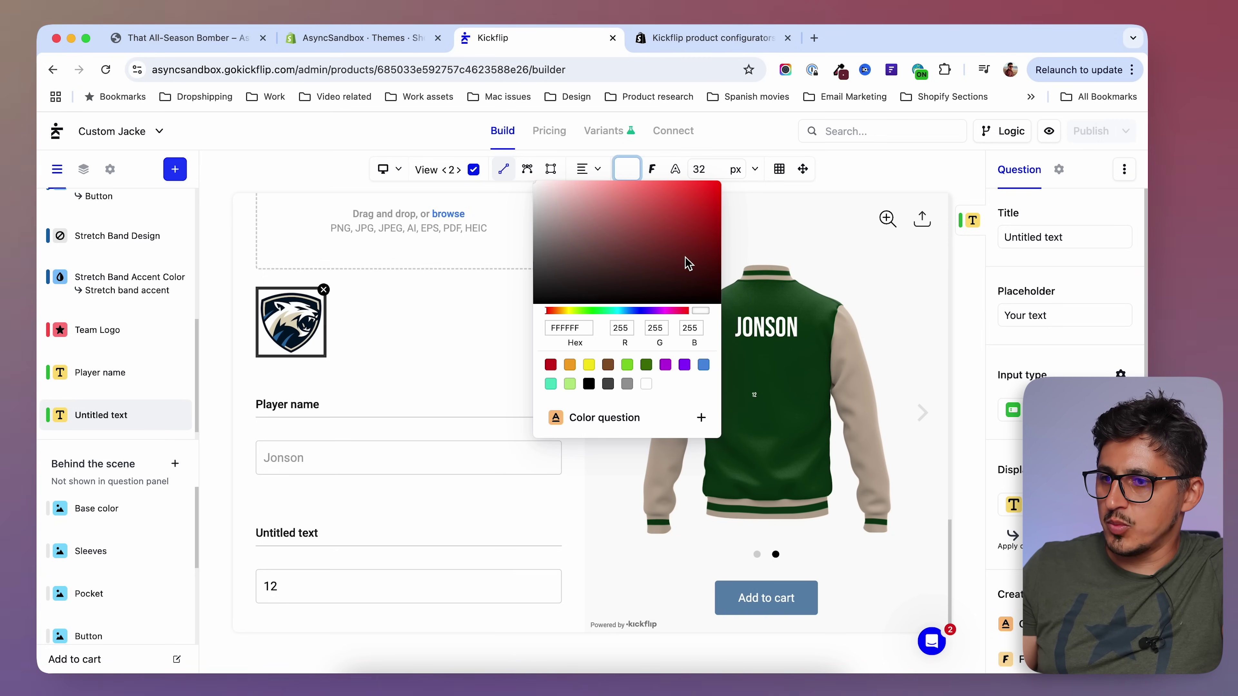
click(746, 171)
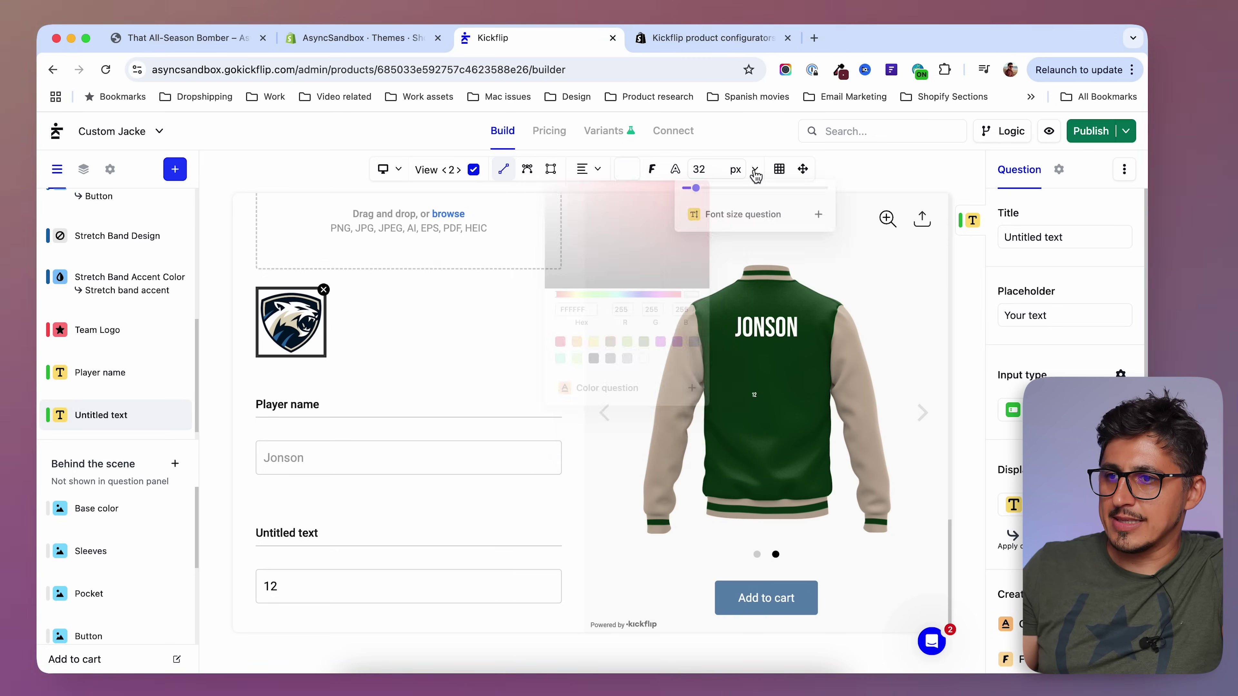
drag(691, 197, 760, 405)
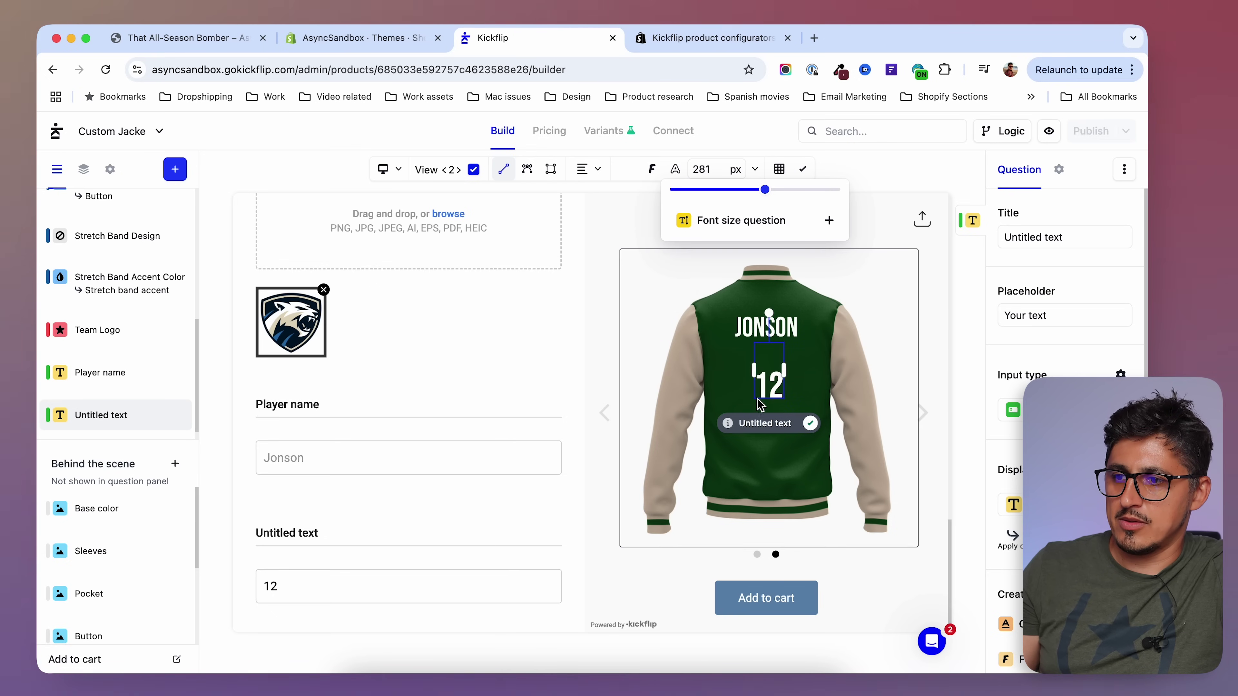
- Enlarge the number 12 on the jacket's back to 500 px and center it below the player name
drag(788, 373, 722, 376)
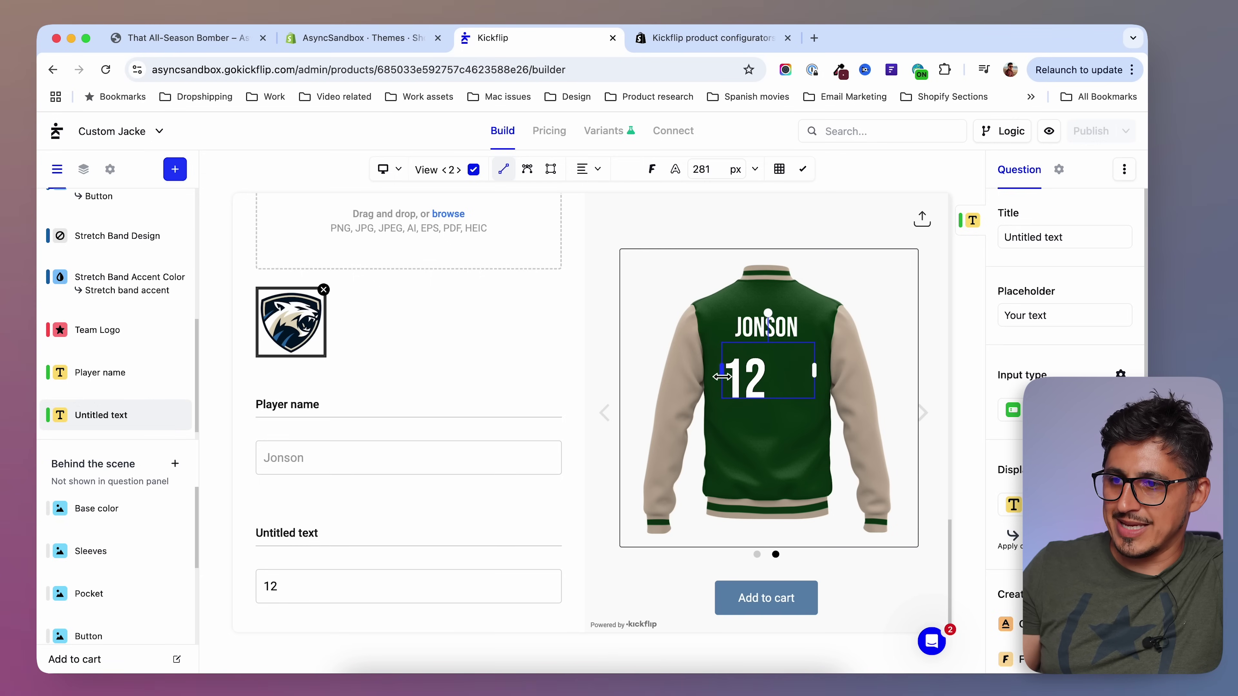
drag(815, 375, 786, 382)
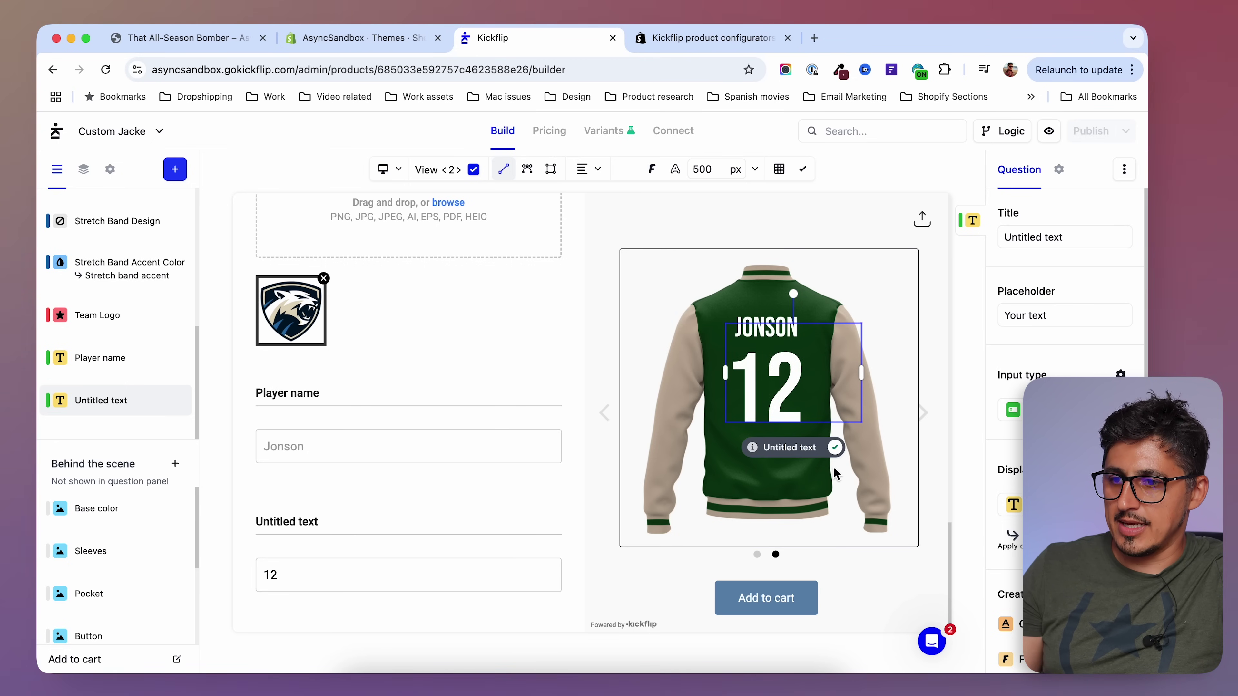
click(836, 449)
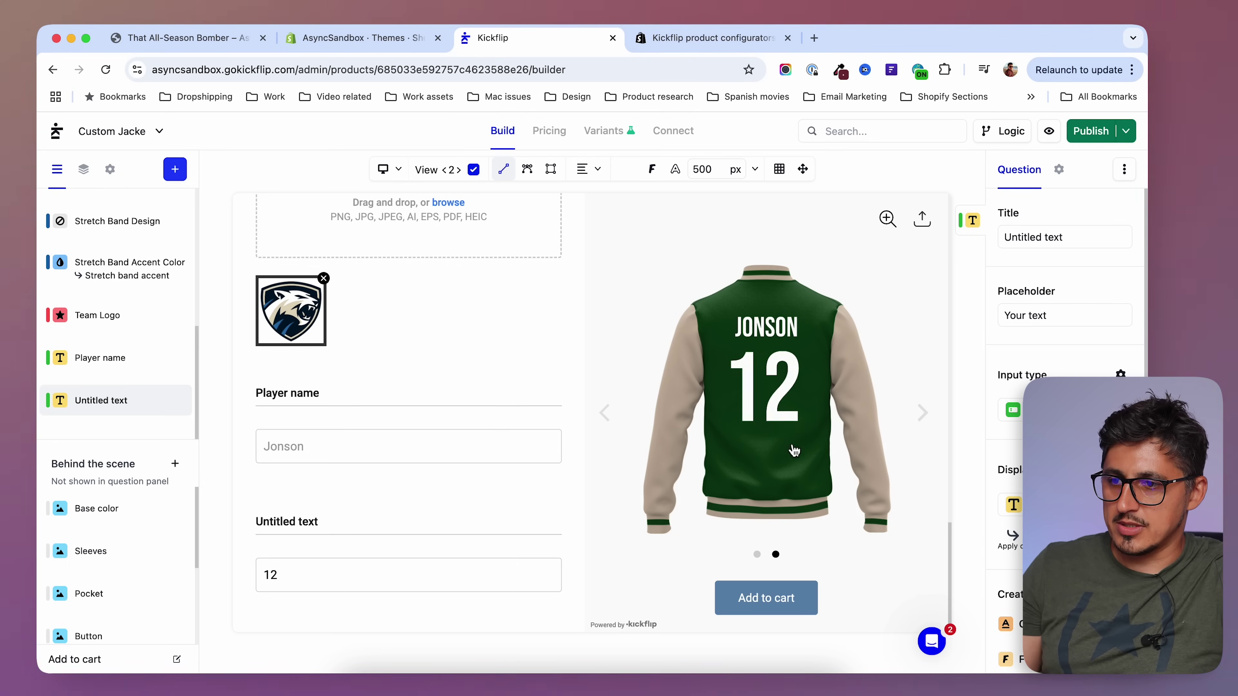
click(818, 376)
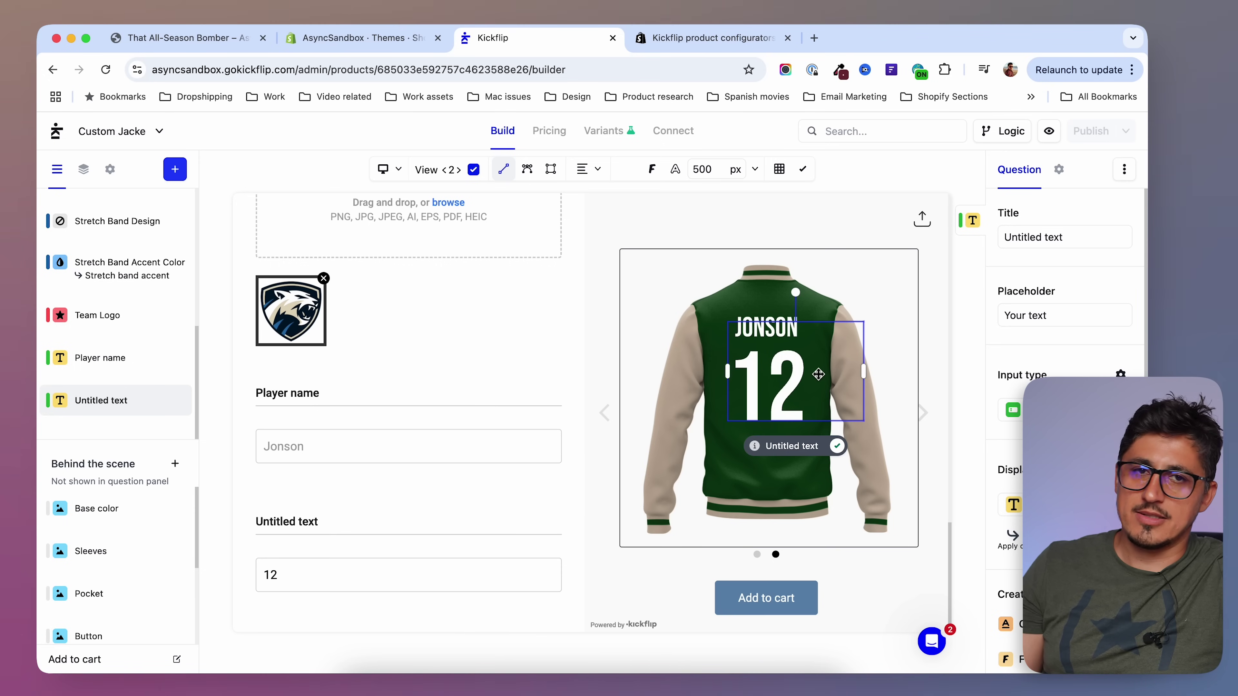
click(838, 452)
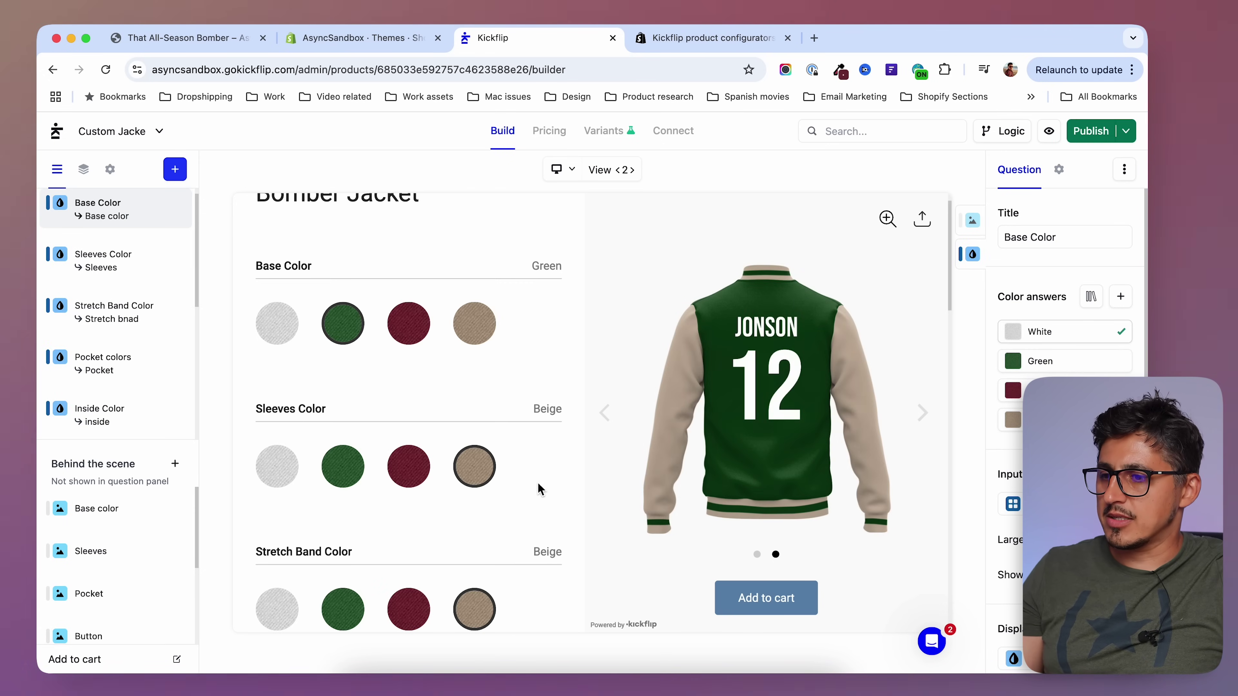
- Open the draft preview of the custom jacket and show the back view
scroll(536, 482, down, 10)
scroll(534, 494, down, 10)
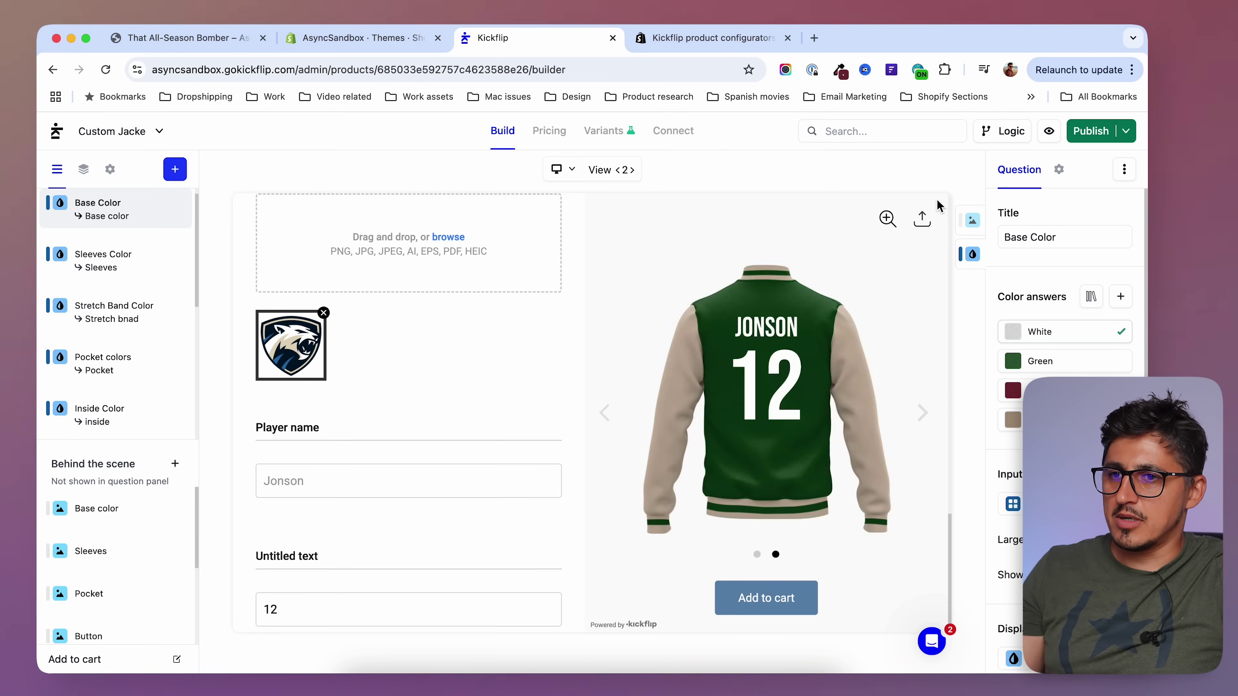
click(1049, 131)
scroll(267, 380, down, 8)
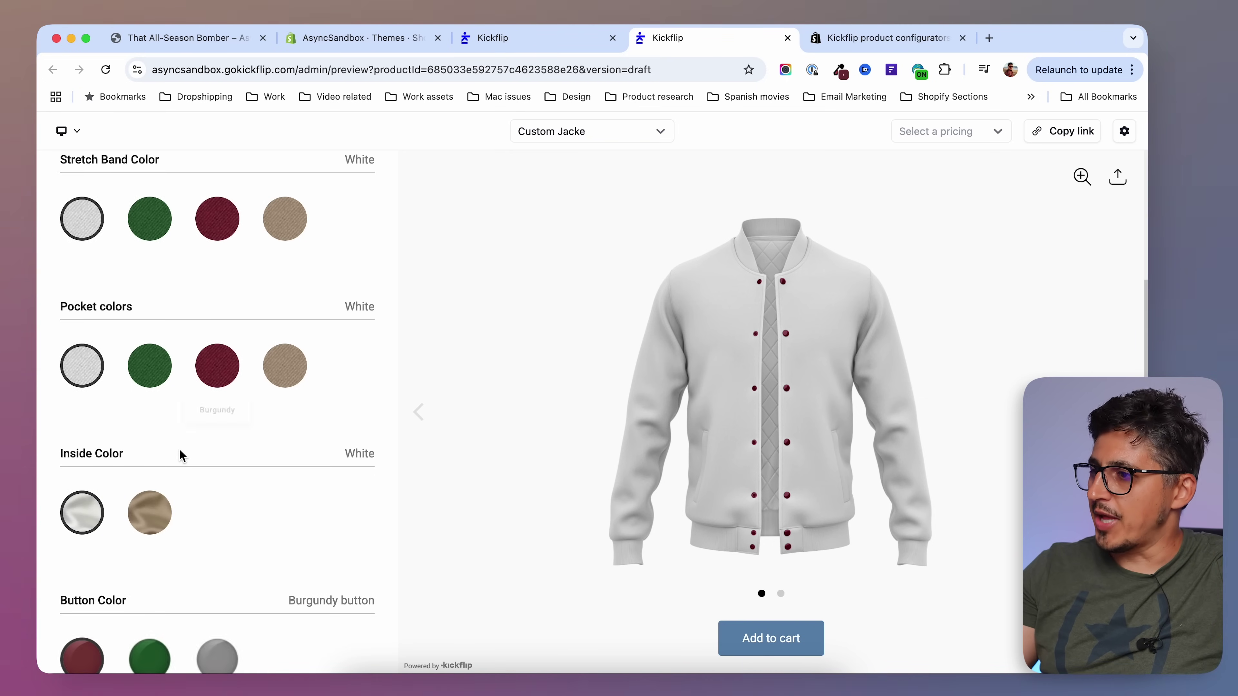
scroll(182, 456, down, 2)
scroll(163, 489, down, 5)
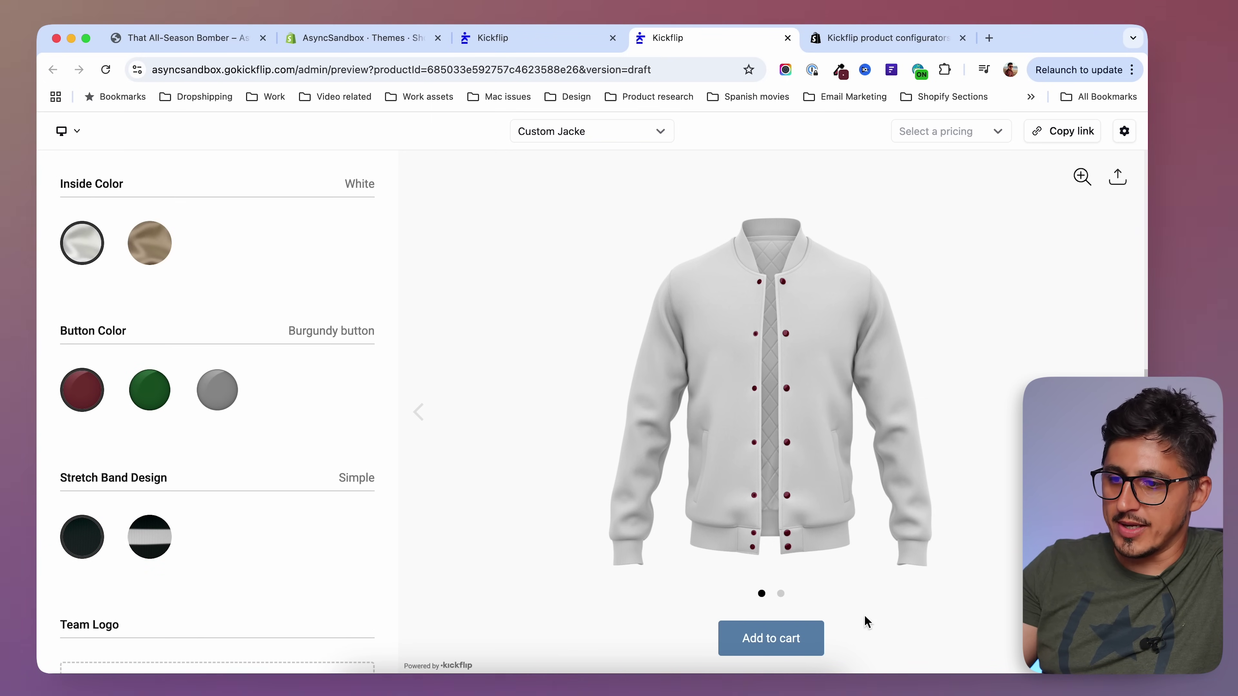
click(781, 594)
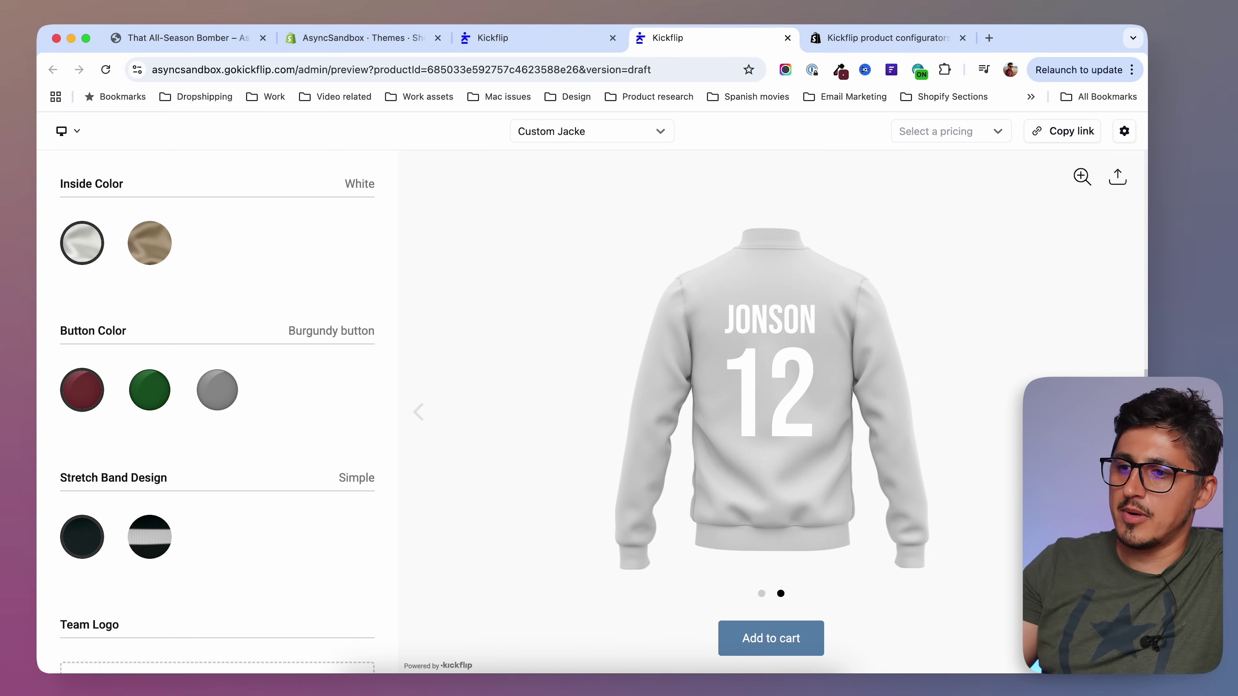
- Test the preview's text fields with a sample player name and the player number 15, followed by 00
scroll(312, 507, down, 12)
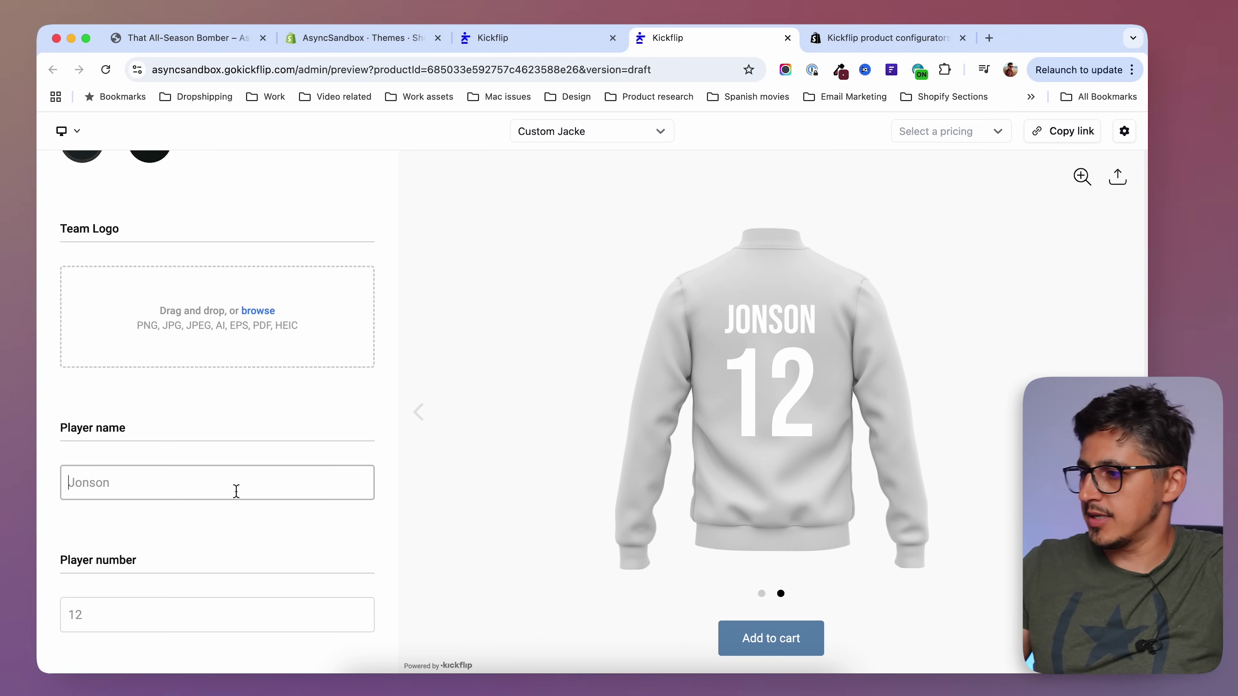
text(Jo)
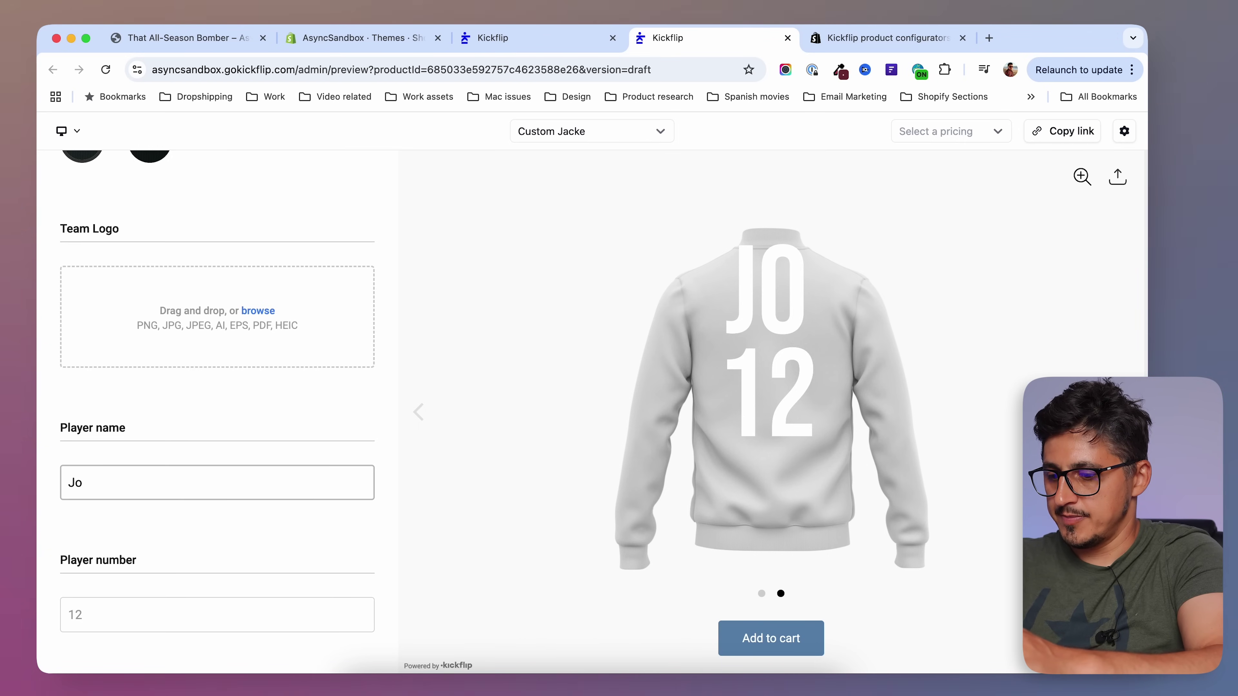
text(hn)
click(148, 618)
text(15)
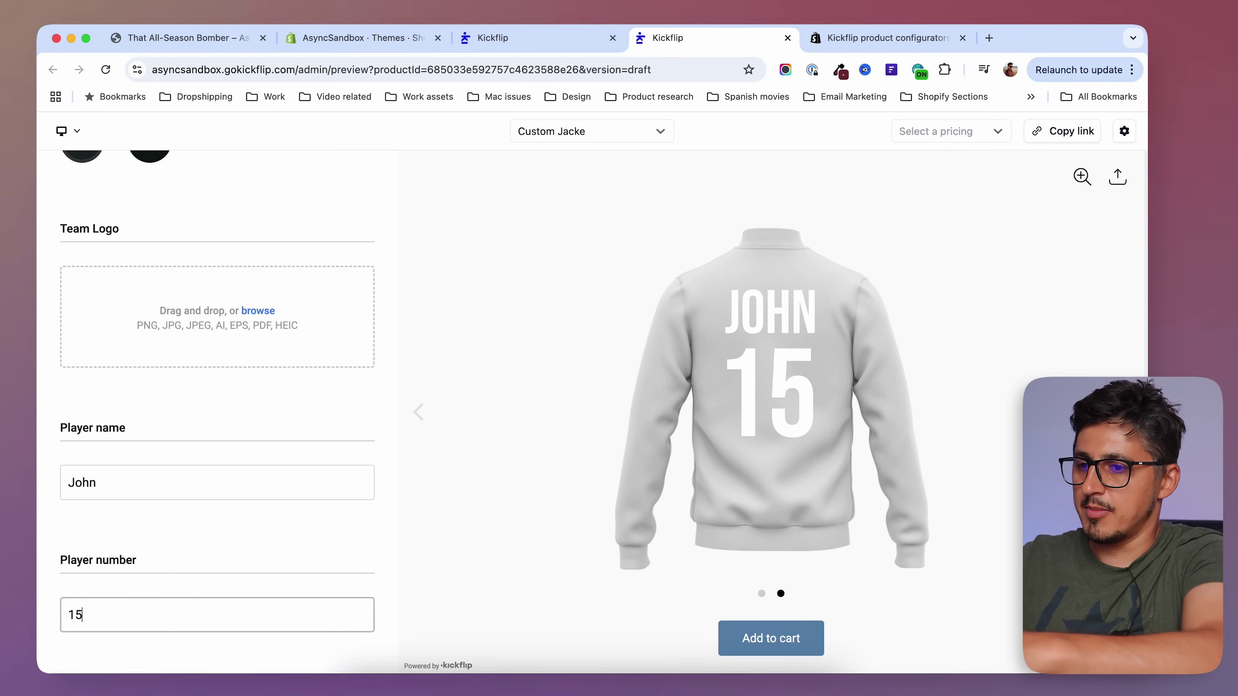
drag(132, 616, 40, 603)
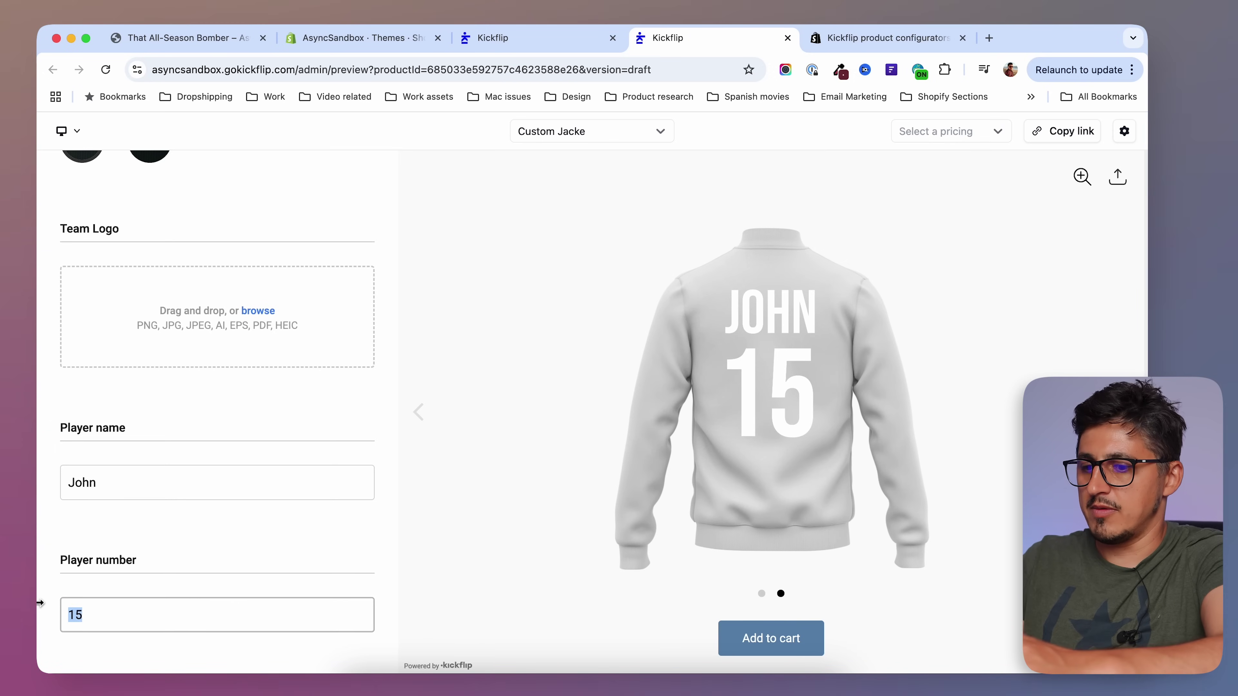
text(00)
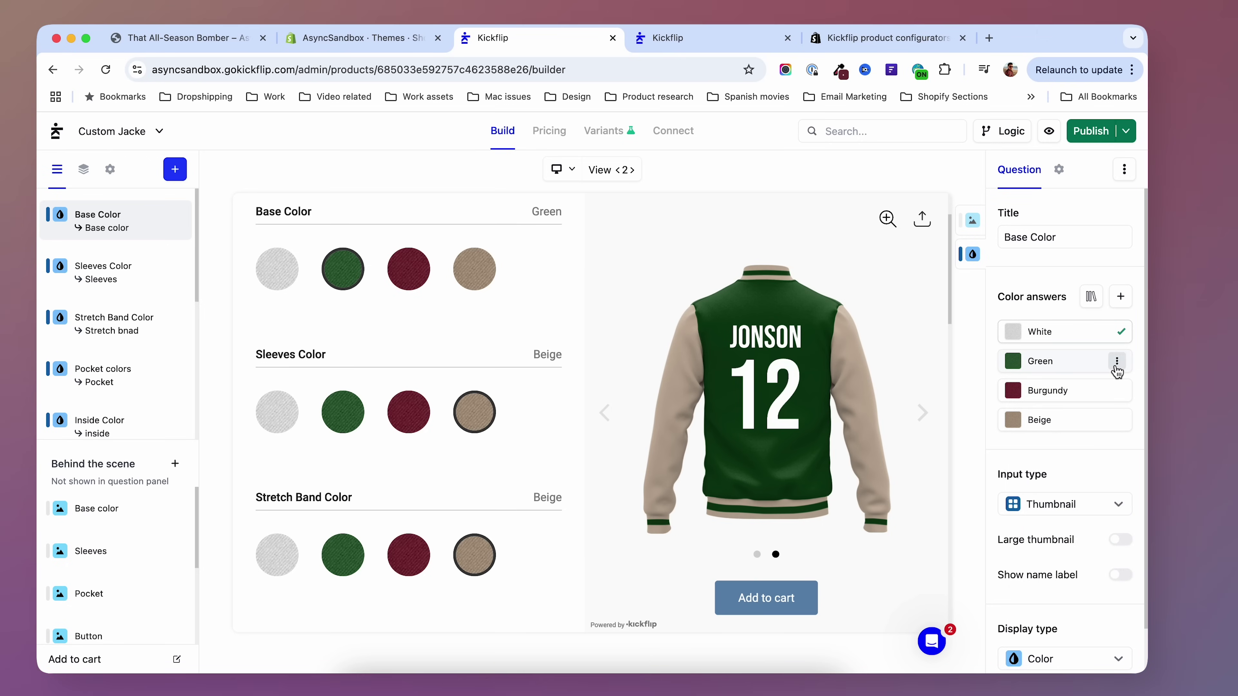
- In the builder, make Green the default Base Color answer and Beige the default Sleeves Color answer
click(1112, 370)
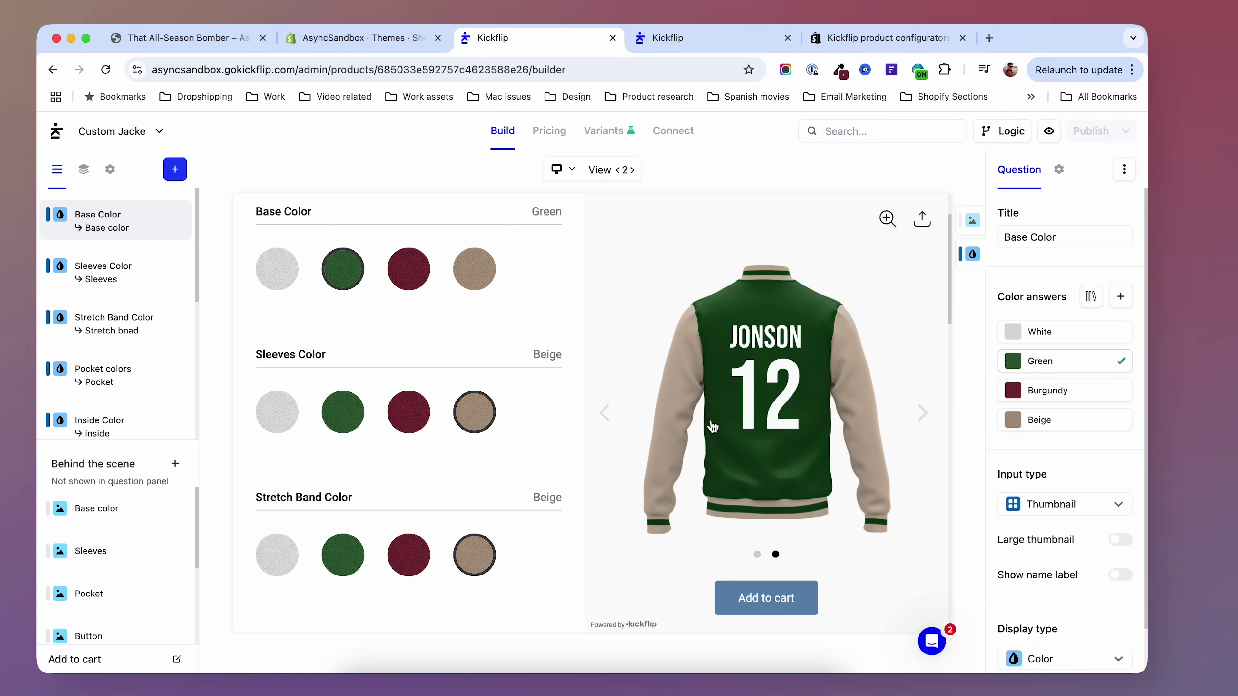
click(111, 280)
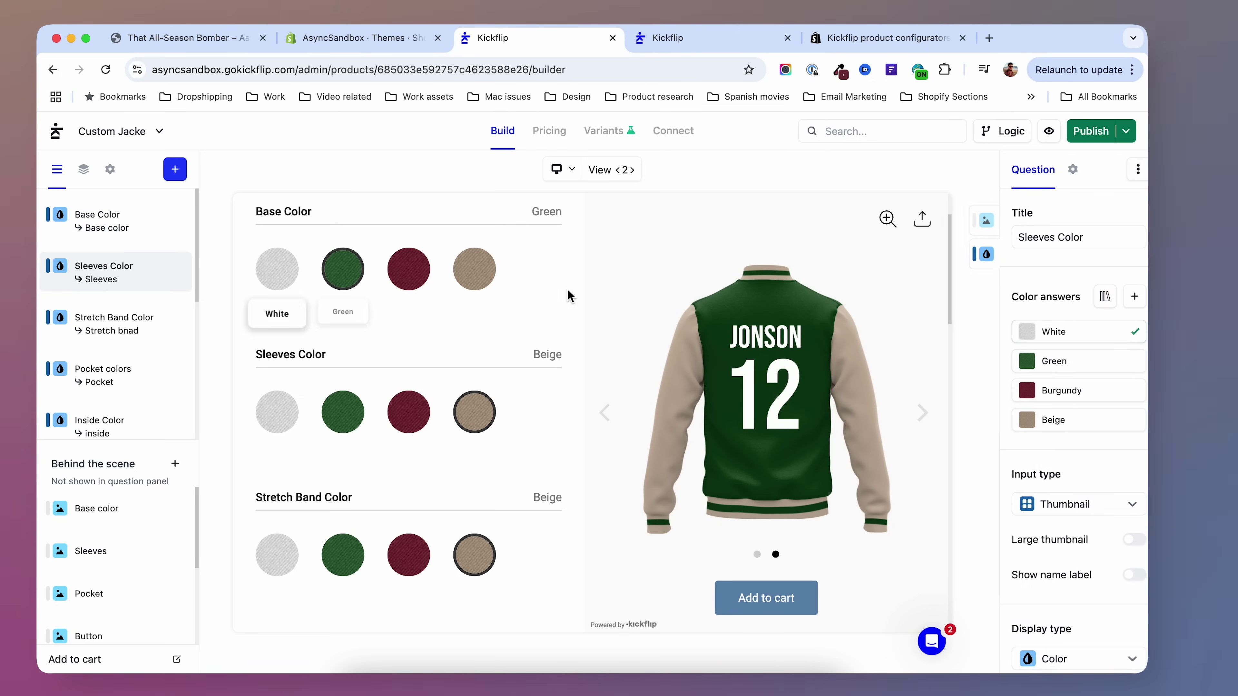
click(1118, 420)
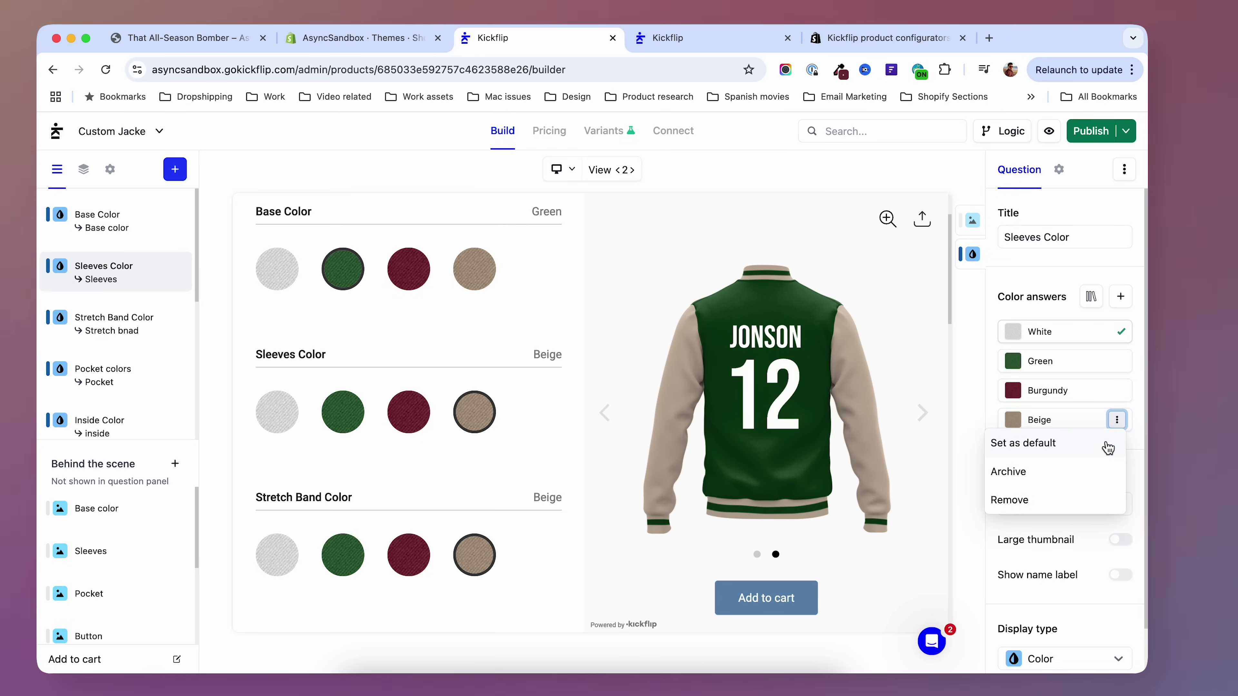
click(1049, 449)
- Make Beige the default answer for the Stretch Band Color, Pocket colors and Inside Color questions
scroll(472, 486, down, 3)
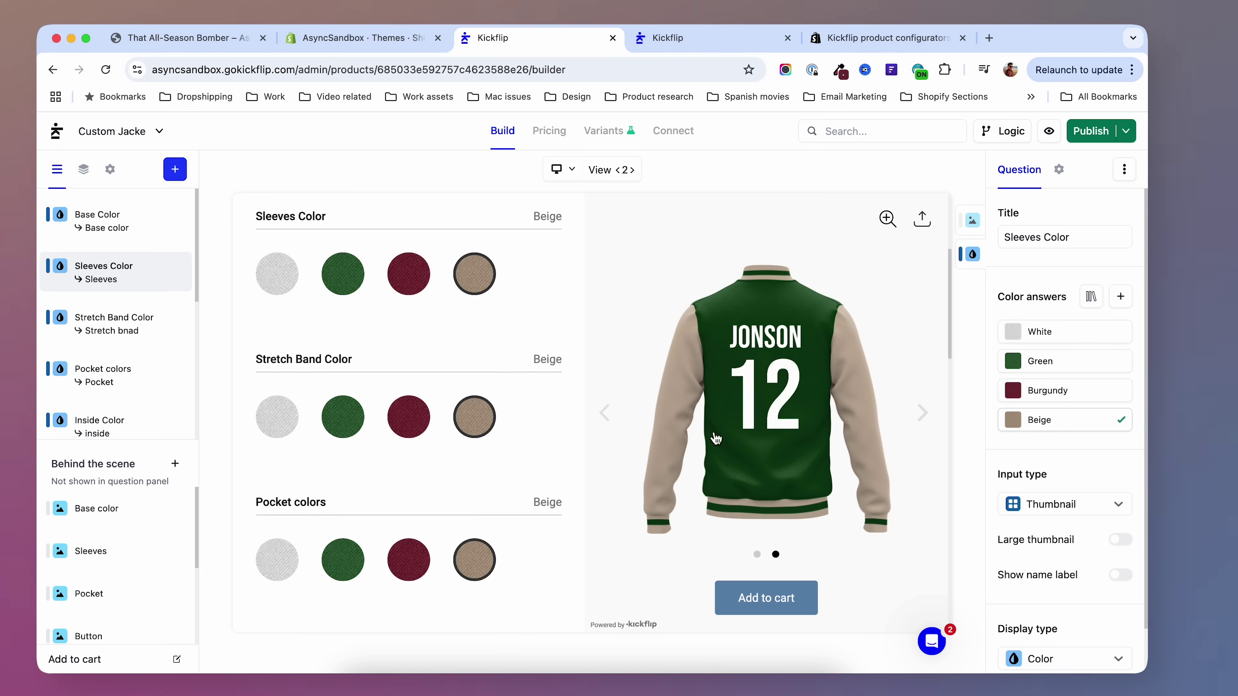
click(157, 338)
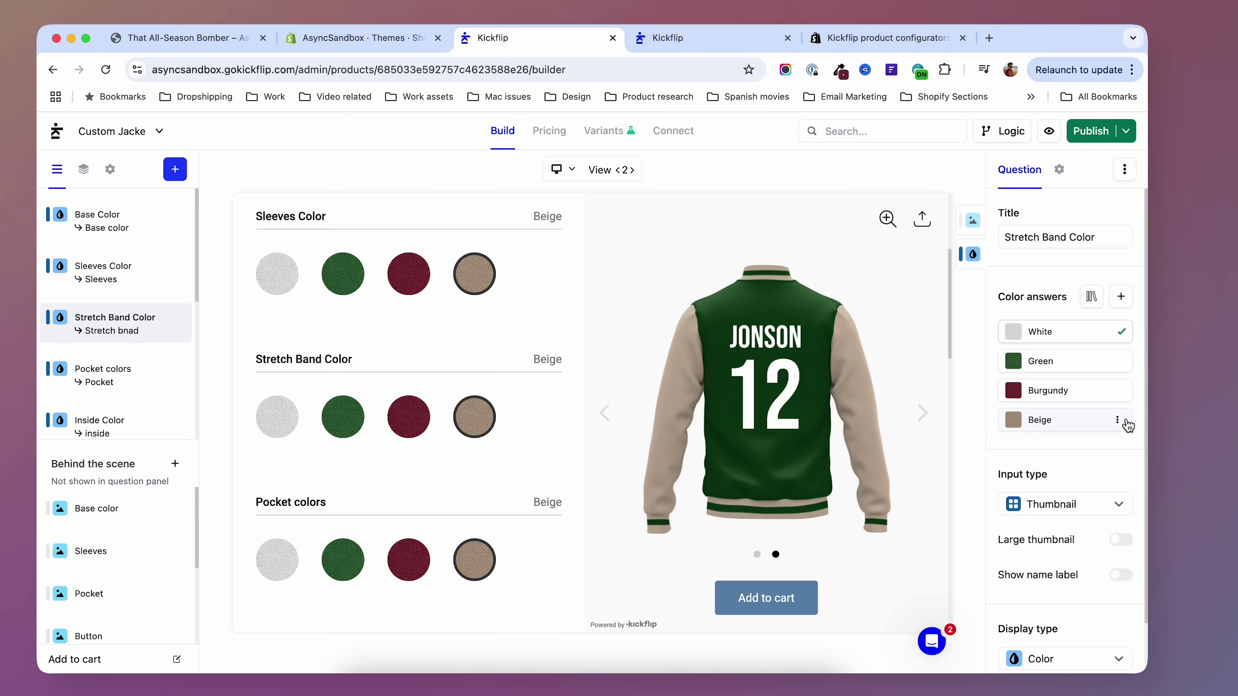
click(100, 425)
click(1121, 362)
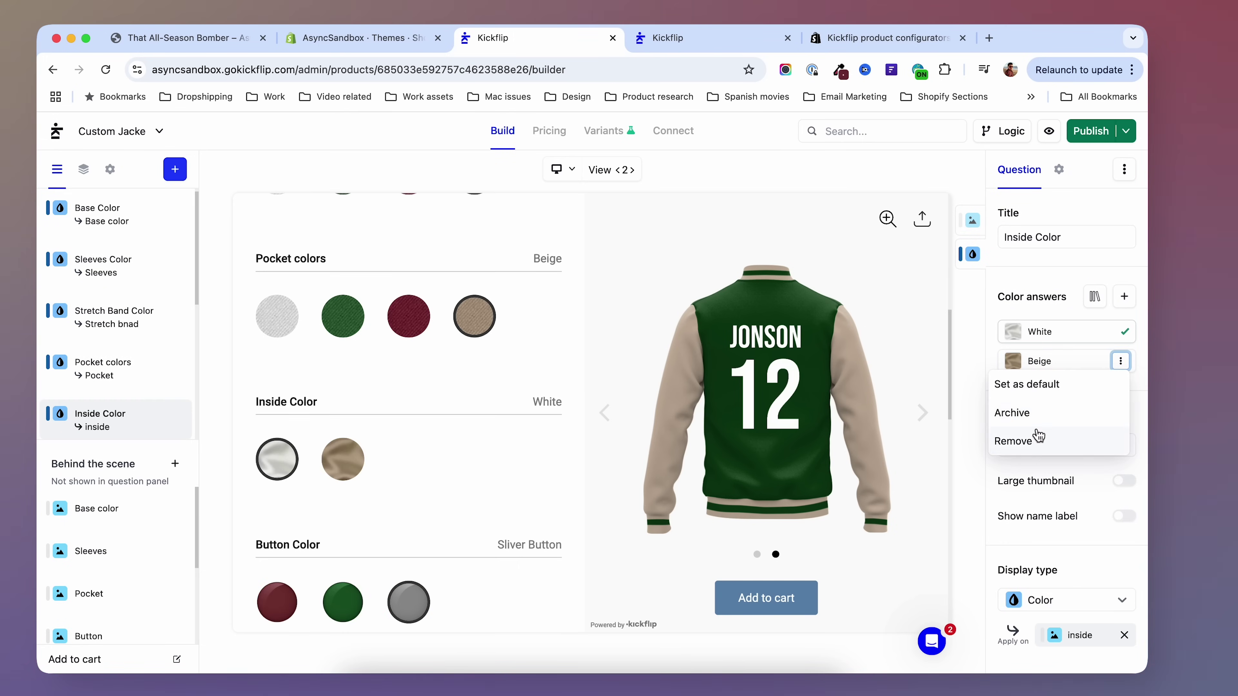
click(1042, 393)
scroll(405, 497, down, 2)
scroll(403, 499, down, 1)
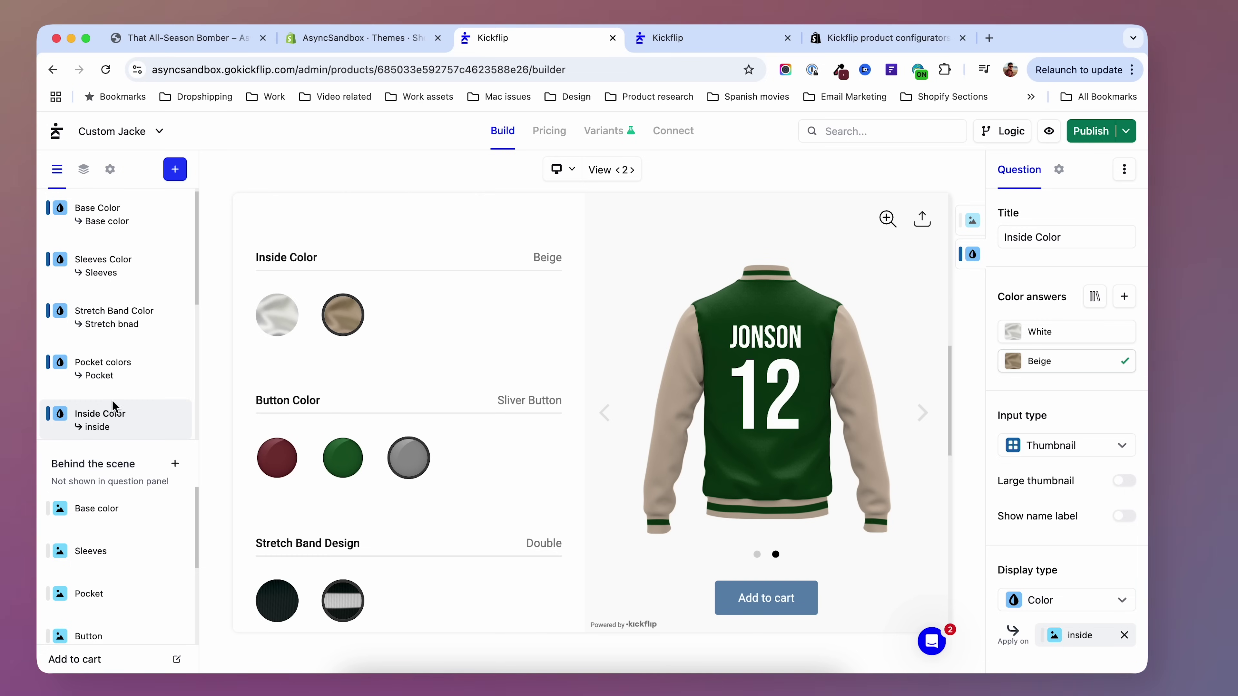
- Make Green the default answer for the Stretch Band Accent Color question
scroll(121, 410, down, 5)
click(153, 303)
scroll(155, 307, up, 1)
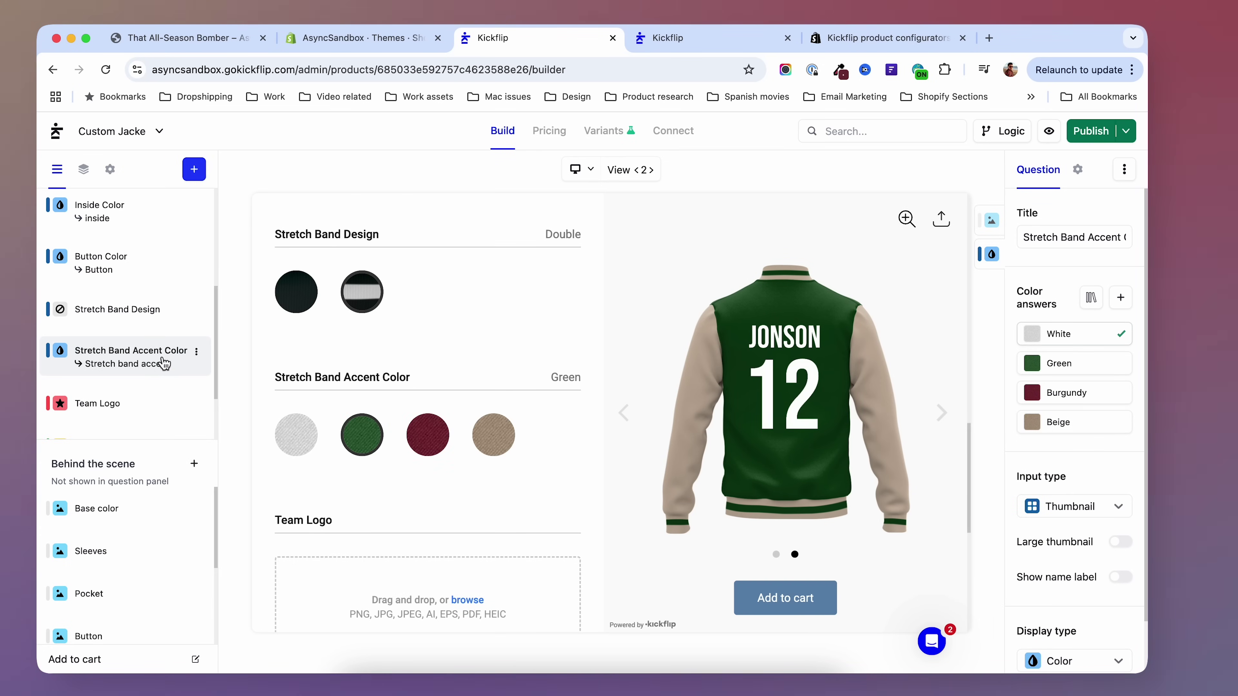
click(1117, 361)
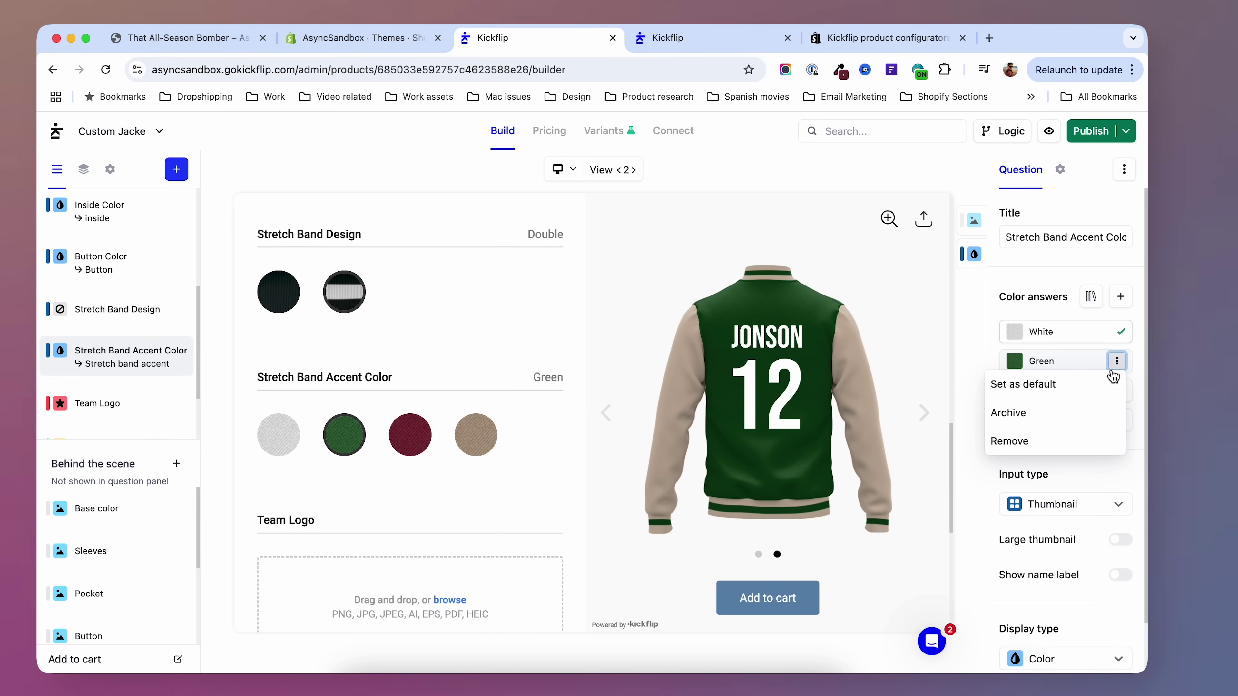
click(1049, 397)
- Return to the draft preview and reload it to load the new default colors
click(683, 37)
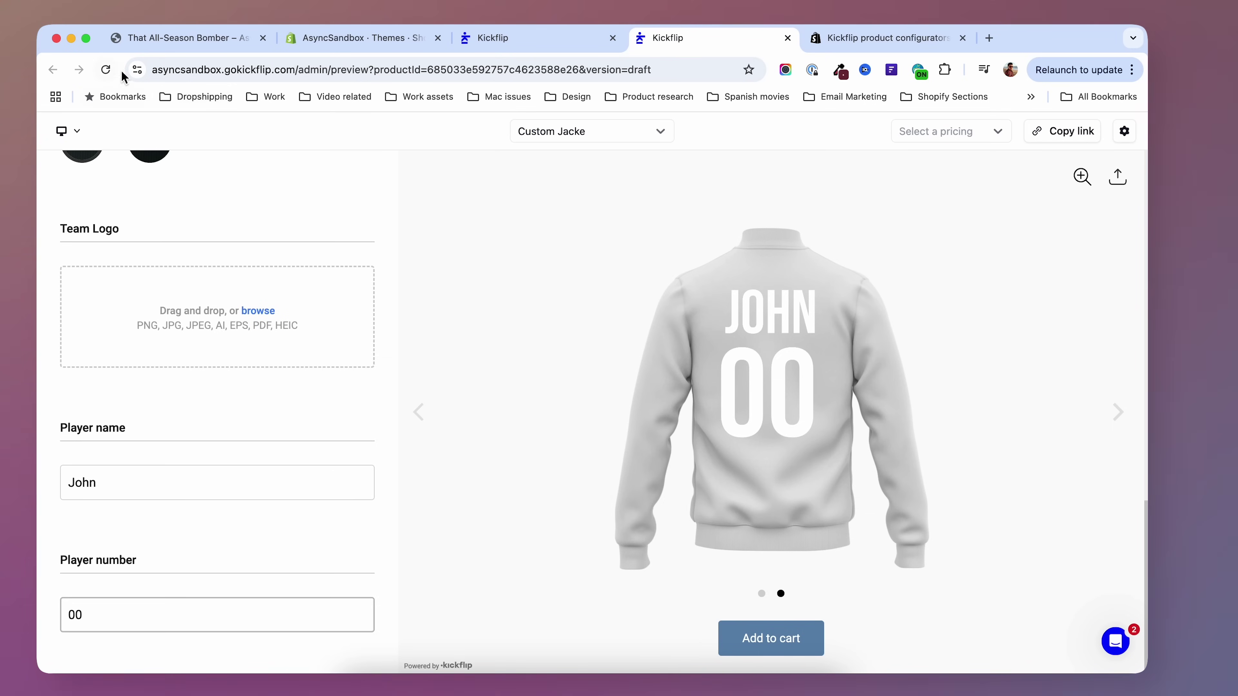
scroll(268, 323, up, 10)
click(105, 70)
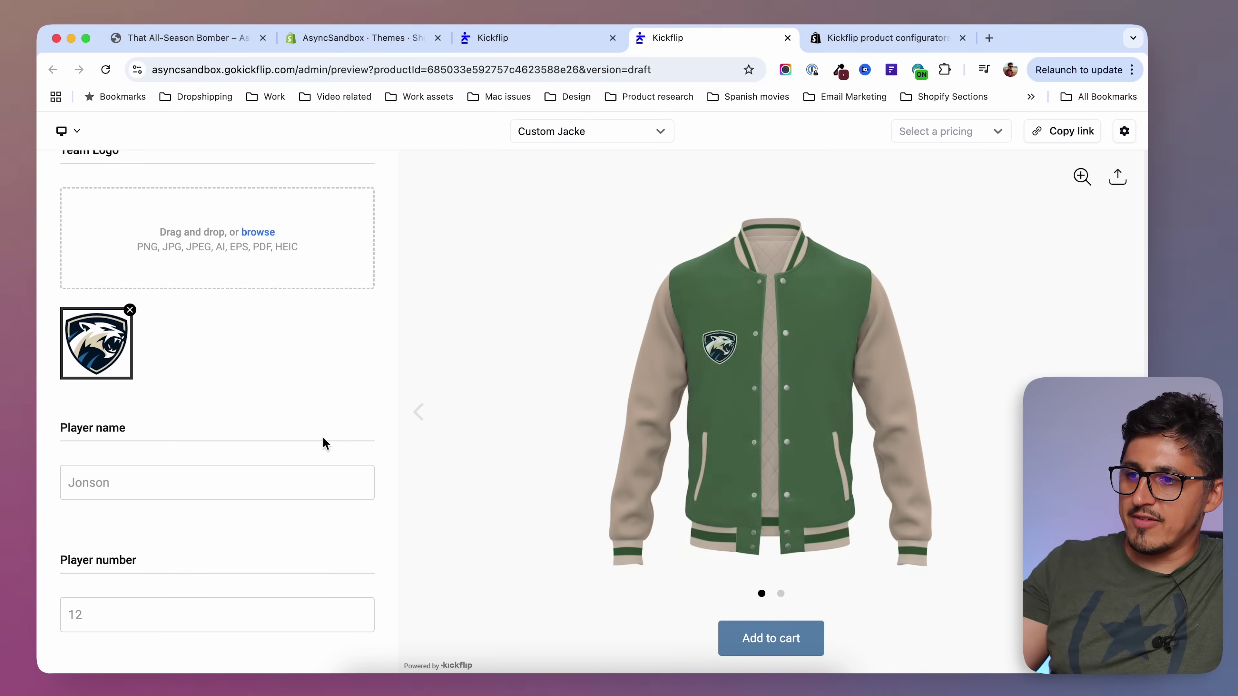
- Test the reloaded preview with another player name and the player number 14, and show the jacket's back view
click(172, 485)
text(Chriss)
click(122, 615)
text(14)
click(298, 577)
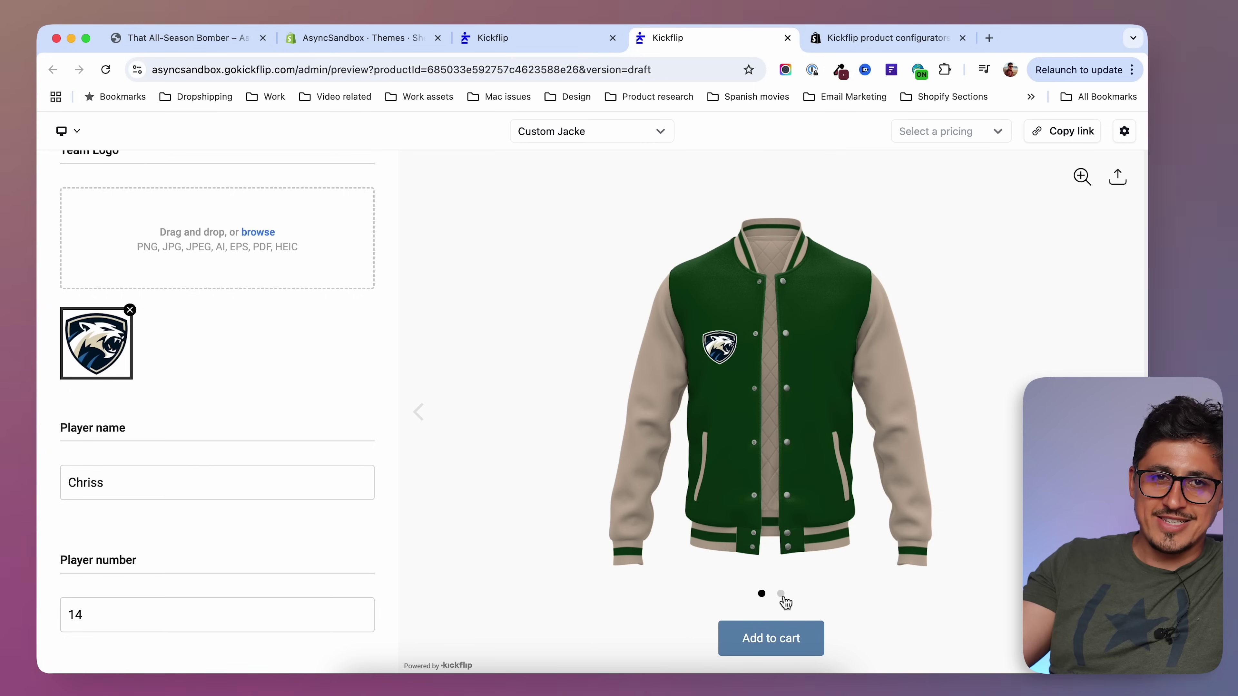
click(782, 595)
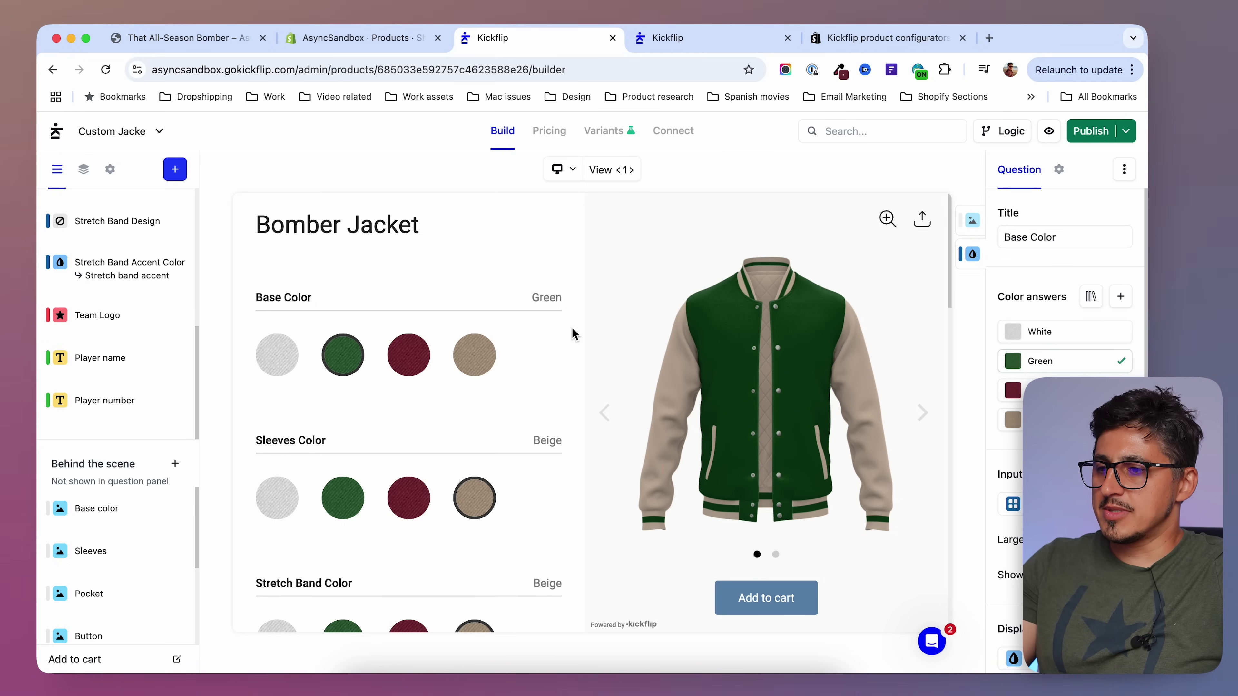
- Add a Bulk order question to the jacket in the builder
scroll(573, 335, down, 10)
scroll(575, 335, up, 10)
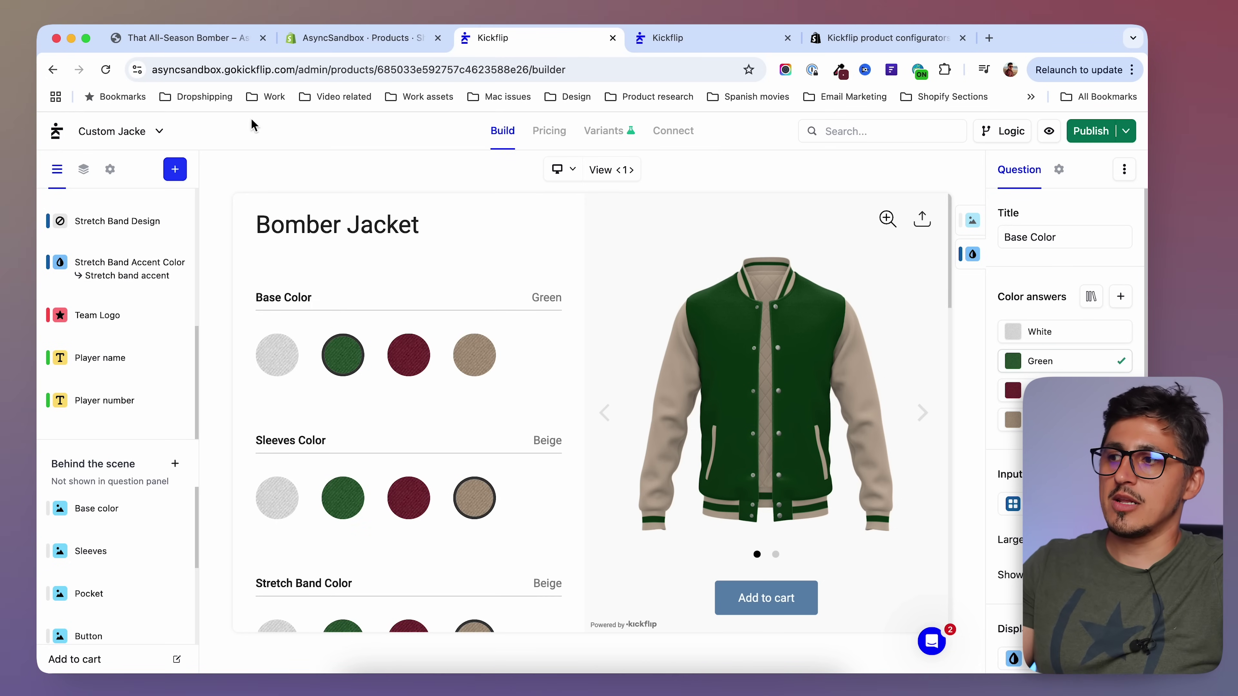
click(176, 170)
mouse_move(415, 227)
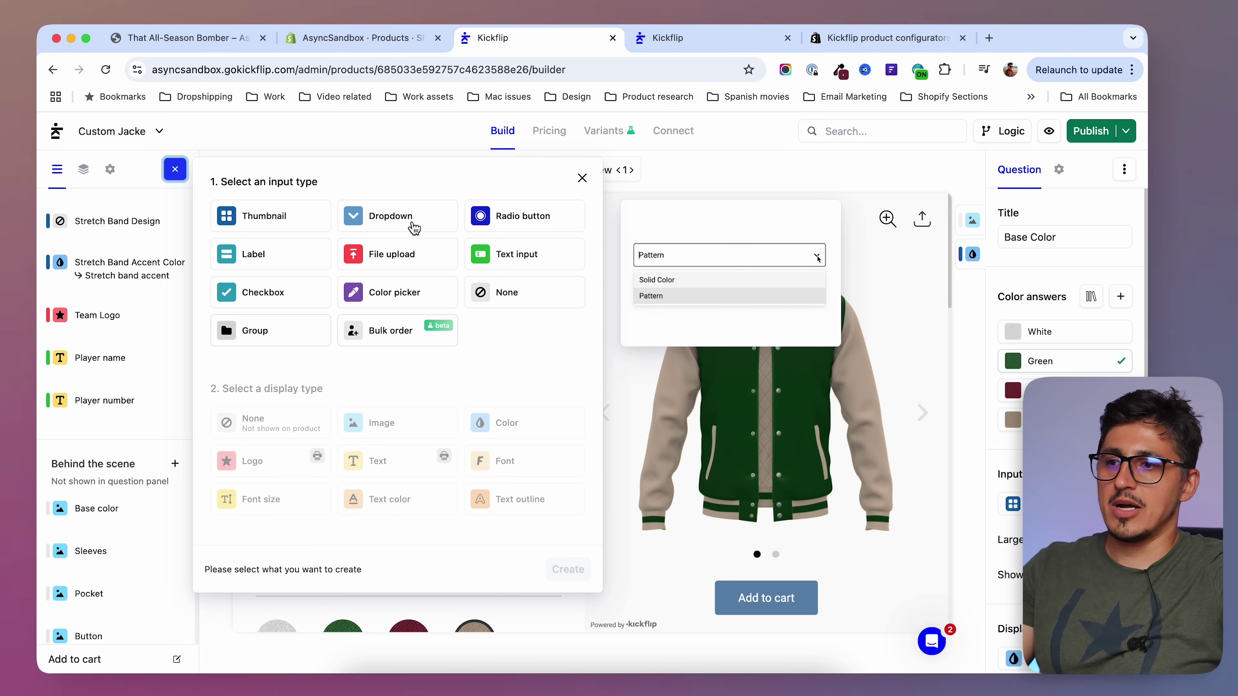
mouse_move(532, 215)
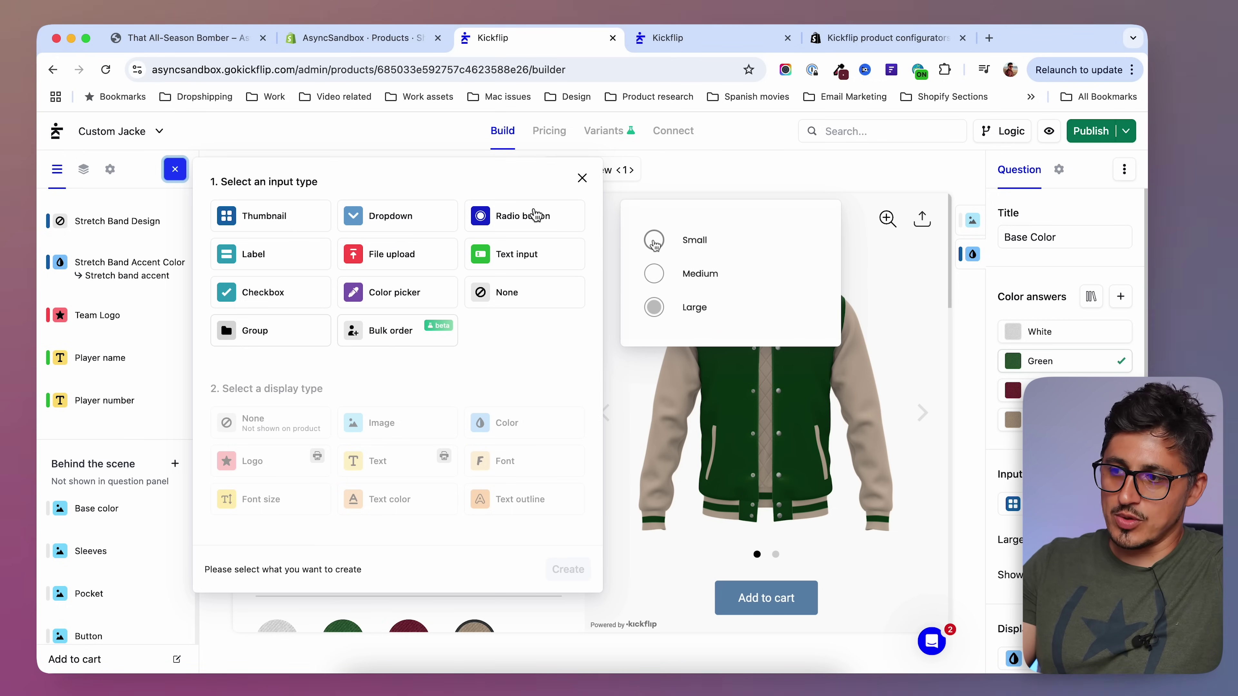
mouse_move(395, 343)
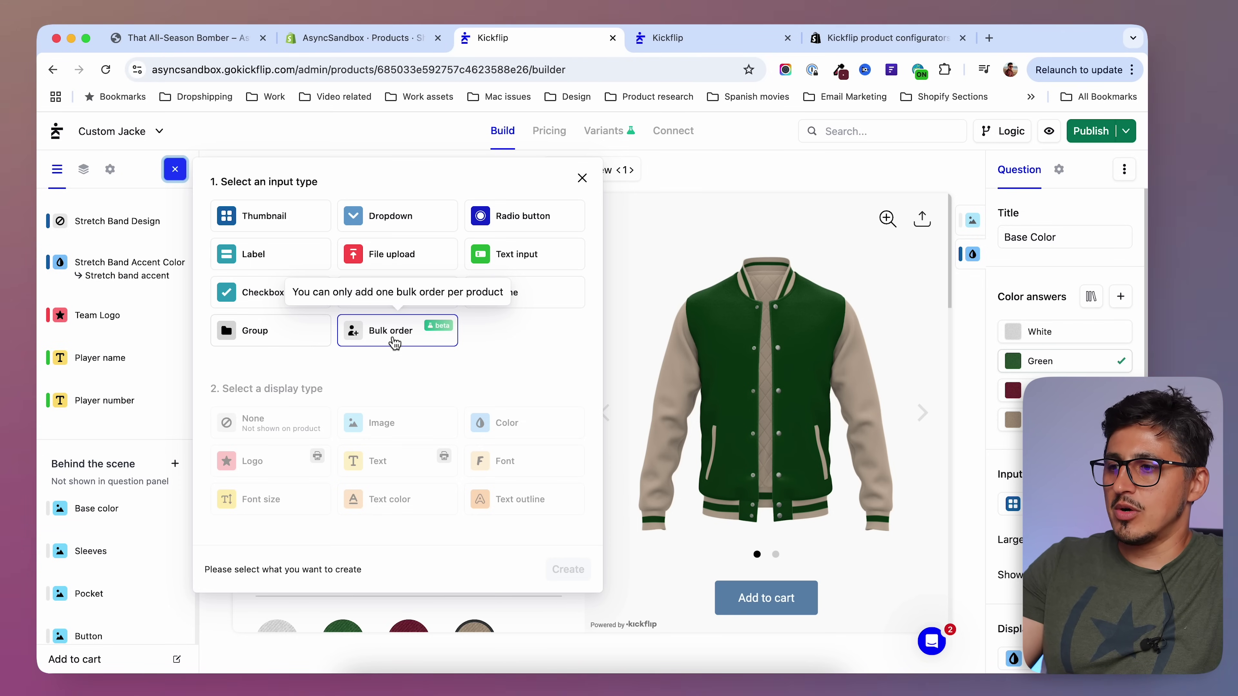
click(394, 341)
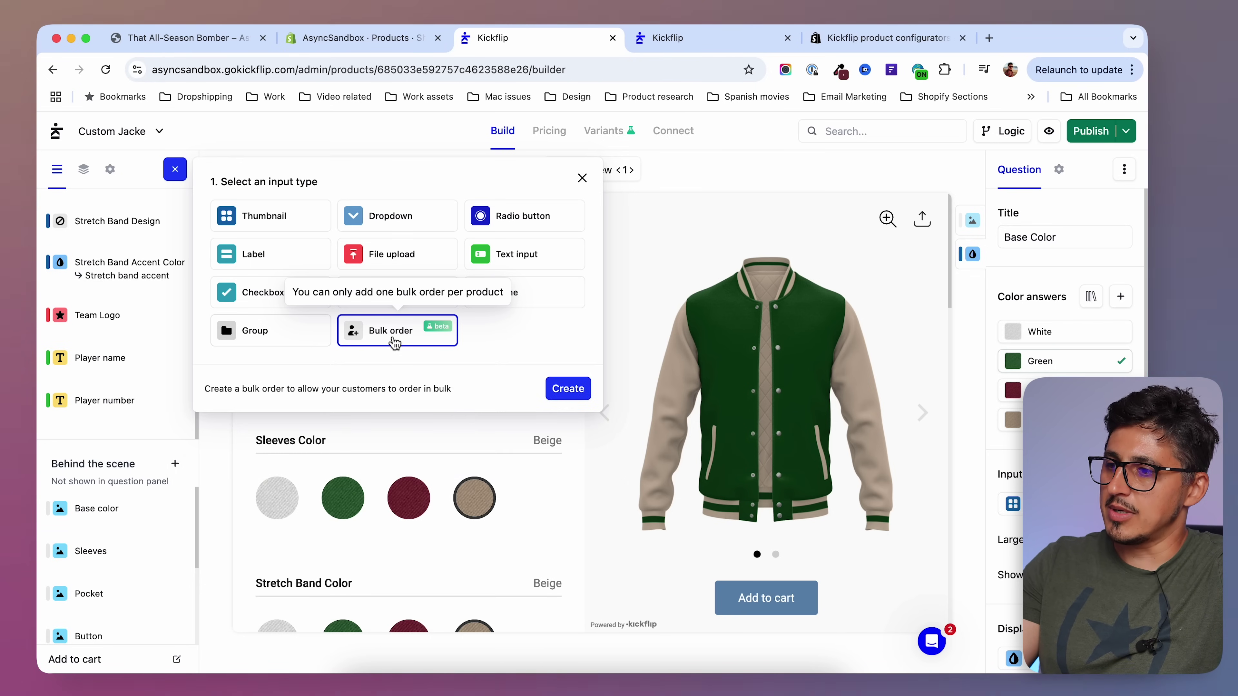
click(568, 389)
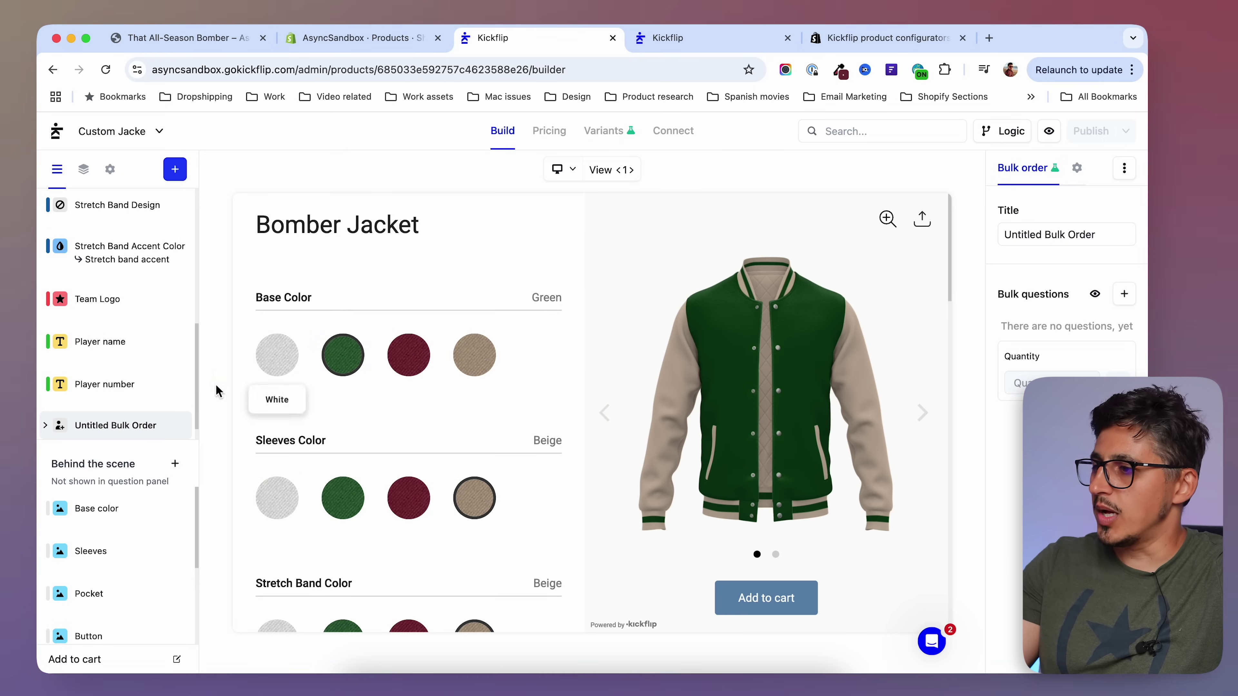
- Move the Player name and Player number questions into the Untitled Bulk Order
scroll(96, 428, down, 1)
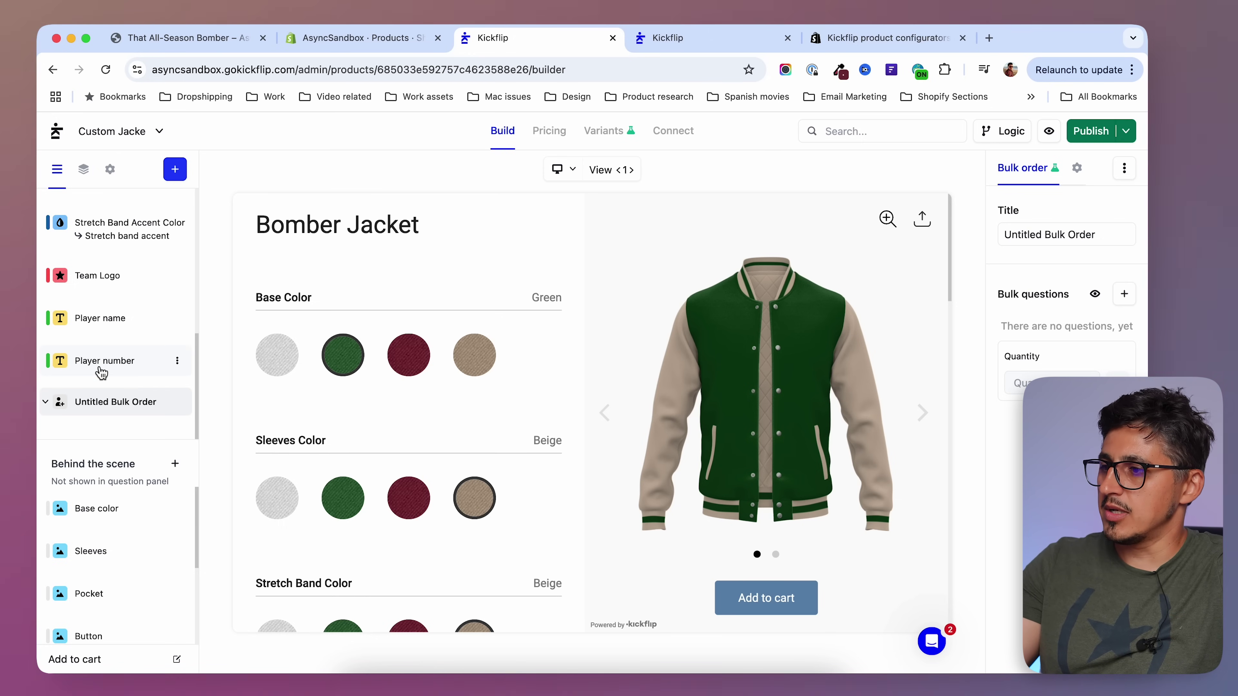
mouse_move(124, 372)
mouse_down()
mouse_move(122, 399)
mouse_move(102, 395)
mouse_move(109, 349)
mouse_move(124, 364)
mouse_up()
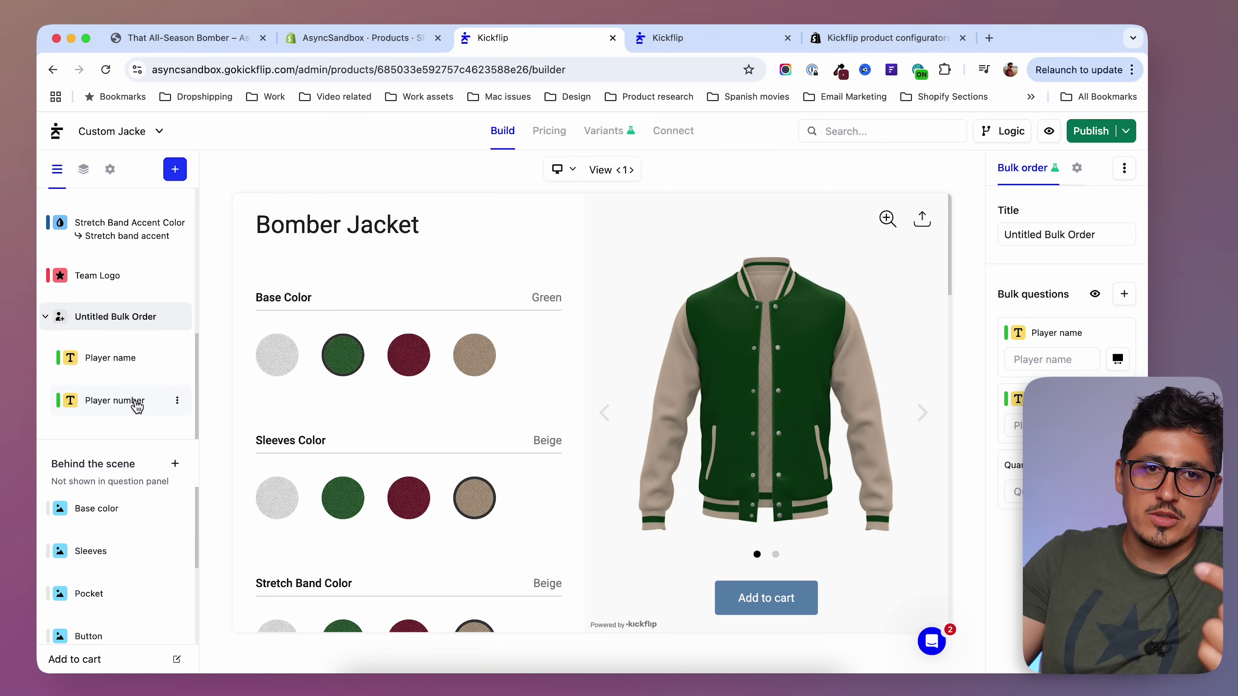
- Test the bulk order in the draft preview by adding two more items to the Untitled Bulk Order
mouse_move(121, 322)
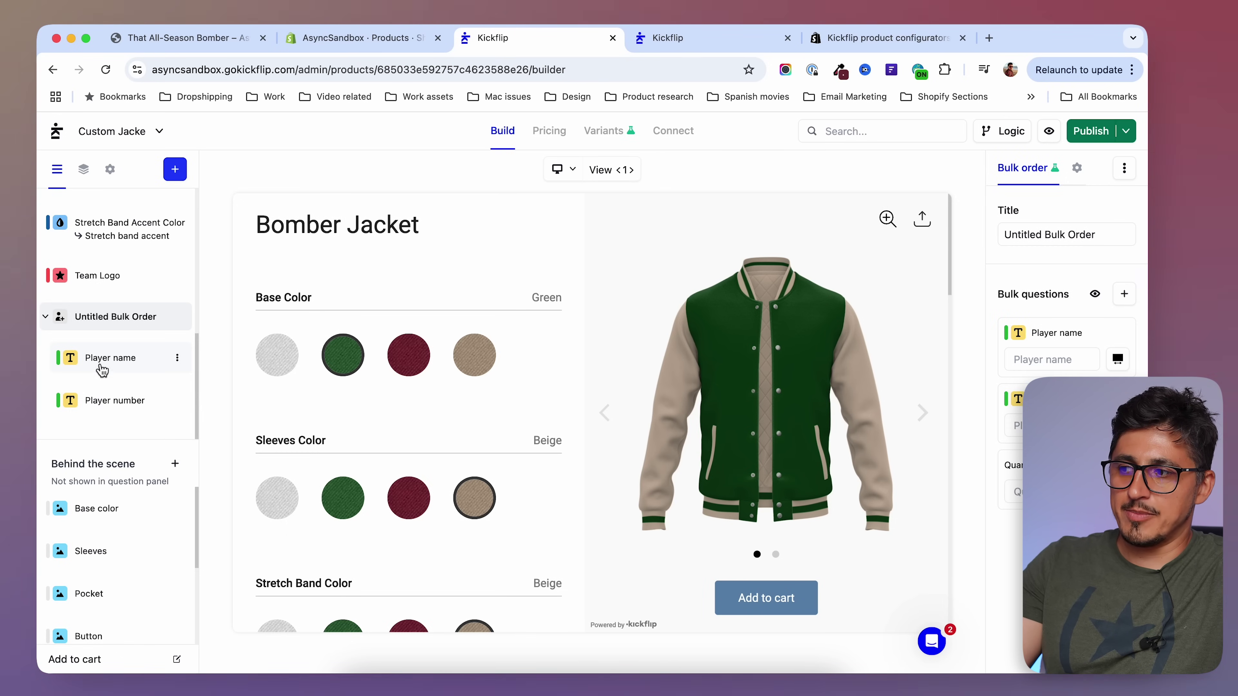
mouse_move(99, 411)
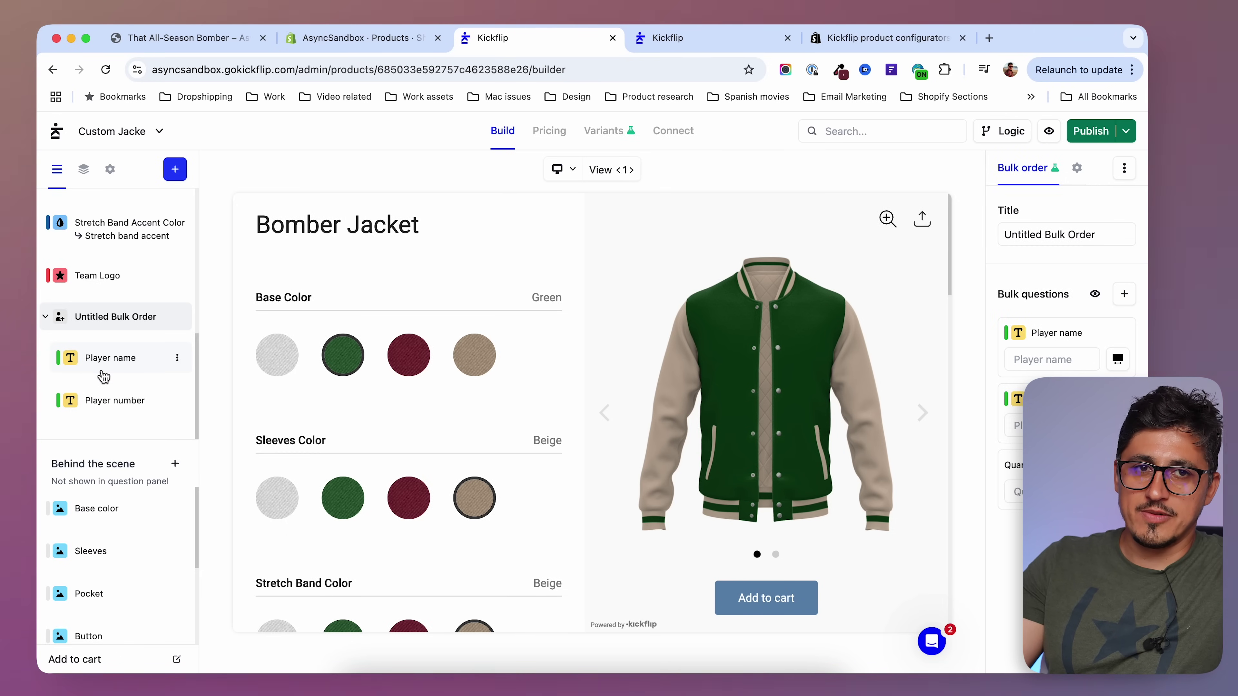
click(678, 38)
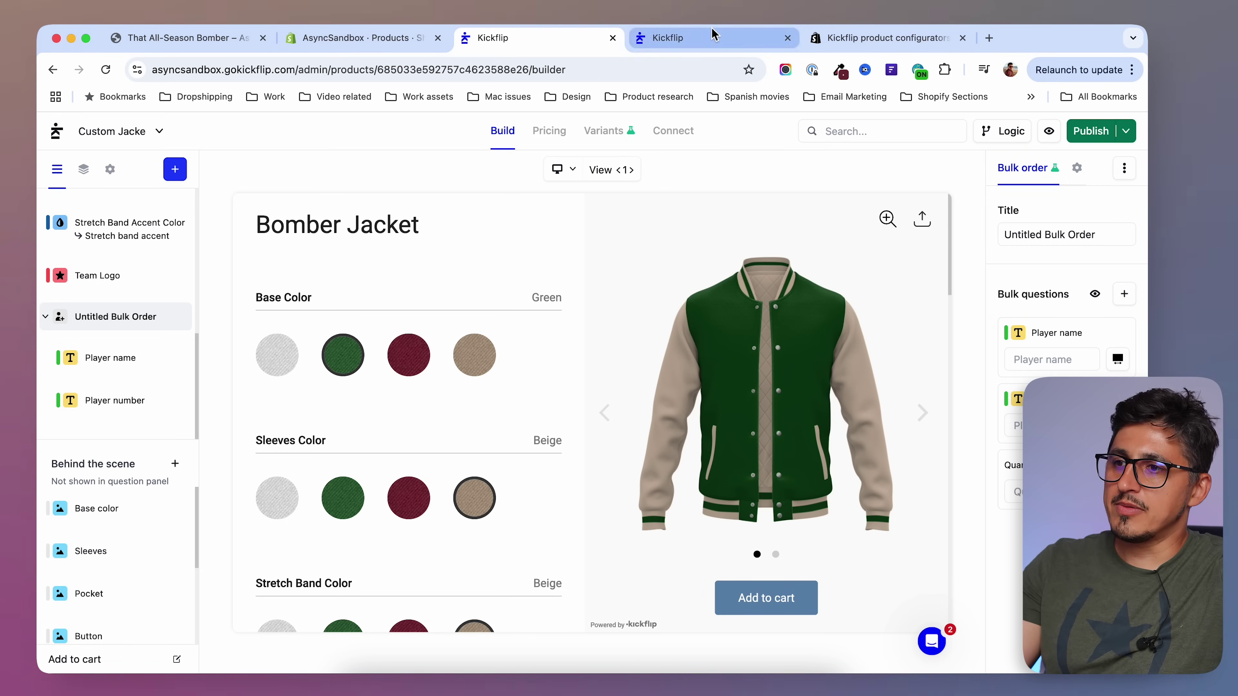
scroll(146, 410, down, 15)
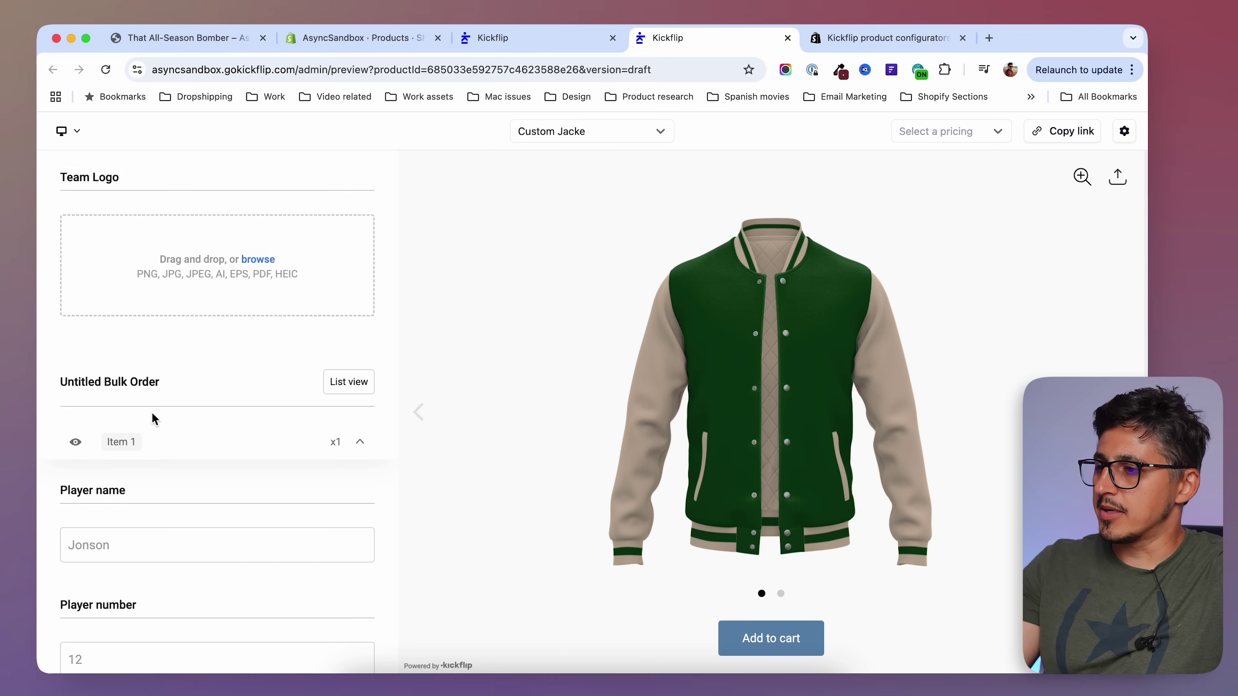
scroll(251, 426, down, 3)
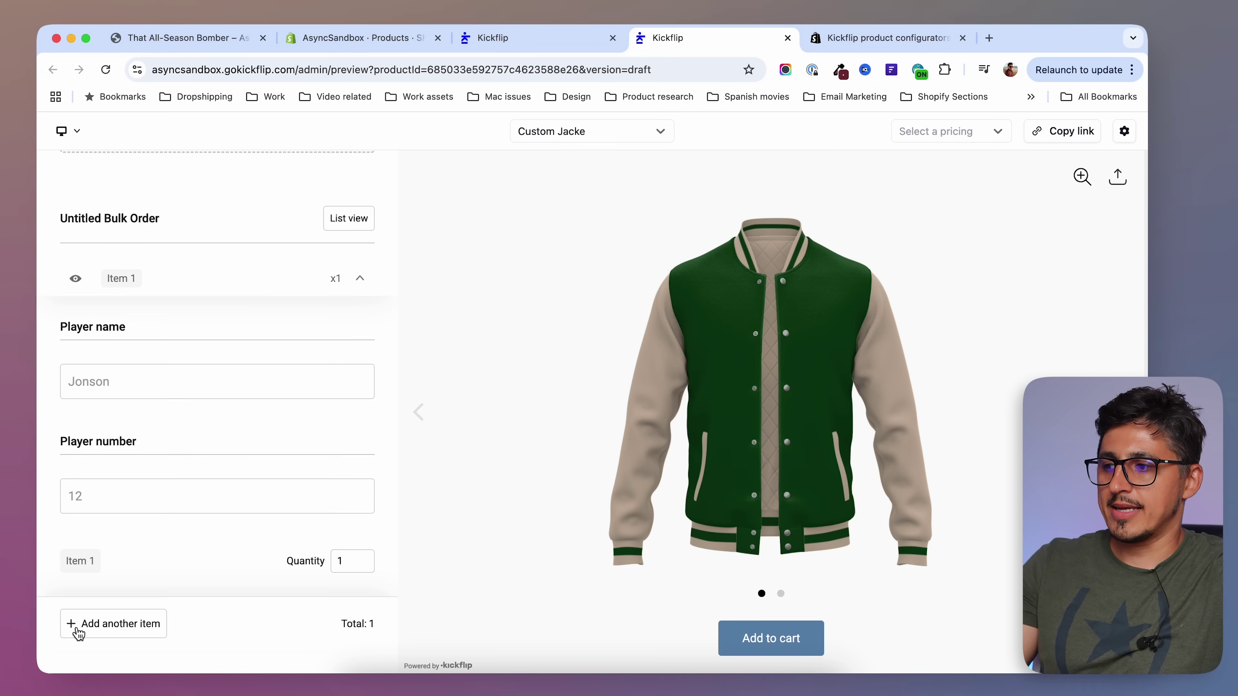
click(78, 629)
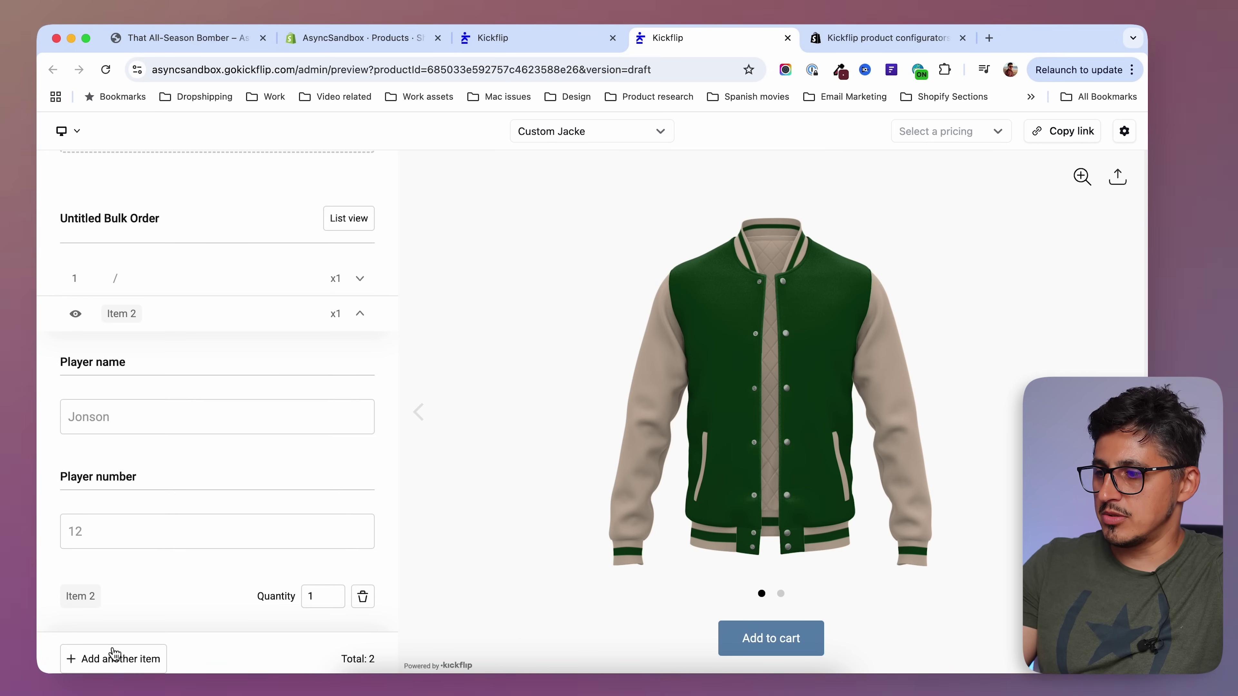
click(113, 659)
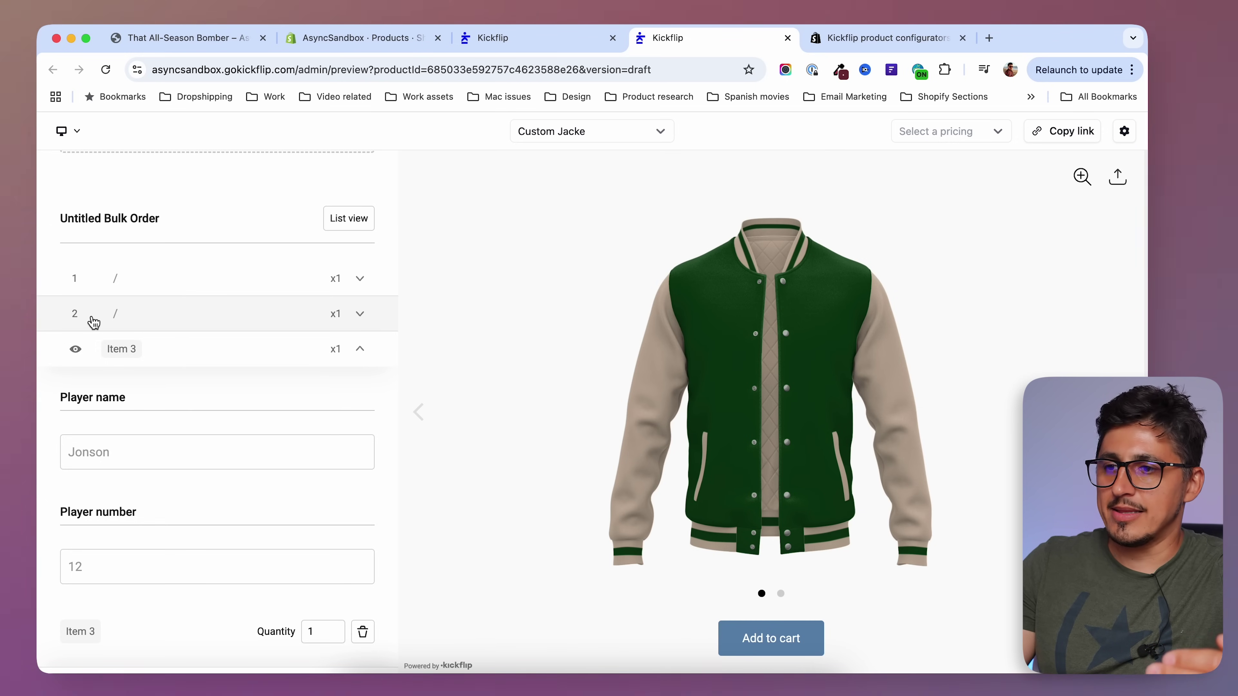
scroll(257, 531, down, 2)
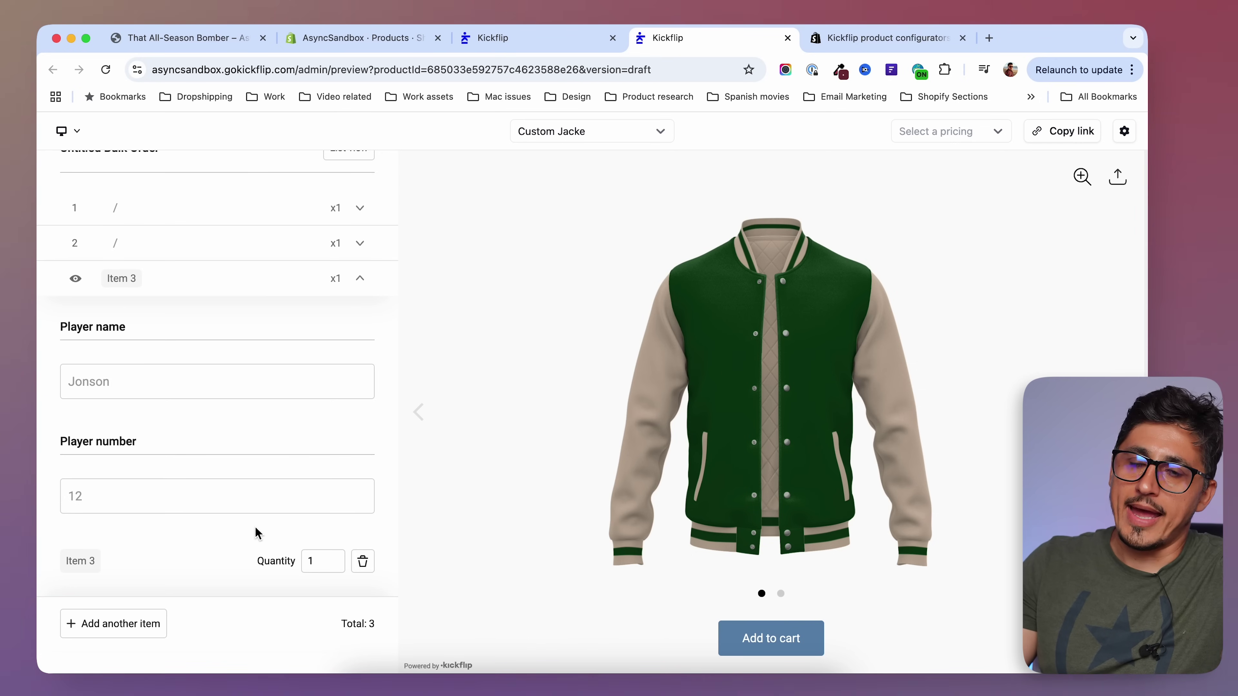
scroll(257, 533, up, 15)
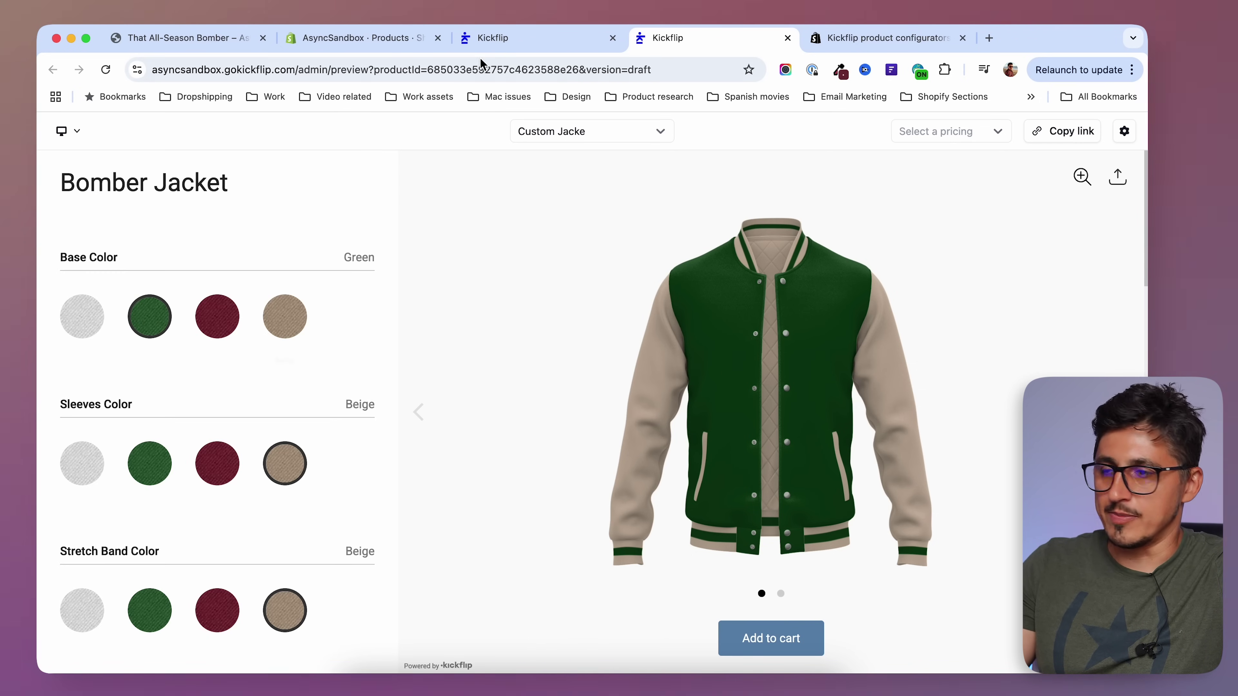
- Return to the builder, open the jacket's store connection settings, and publish the jacket from the builder
click(493, 39)
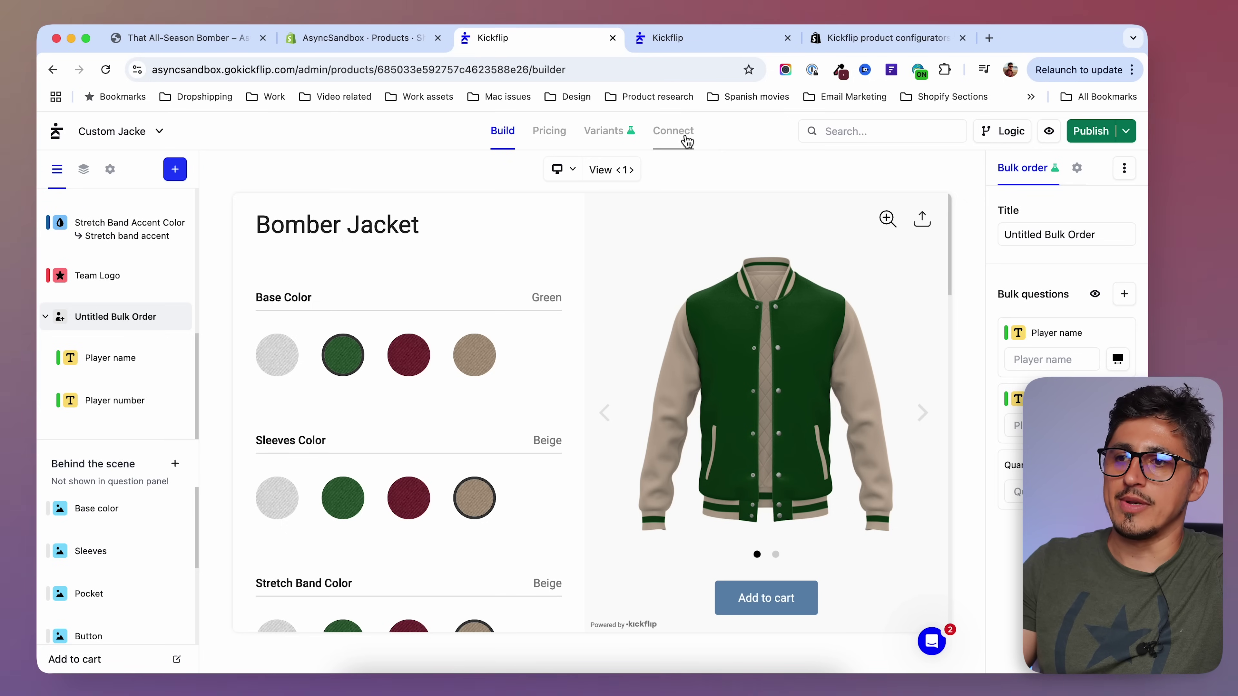
click(687, 141)
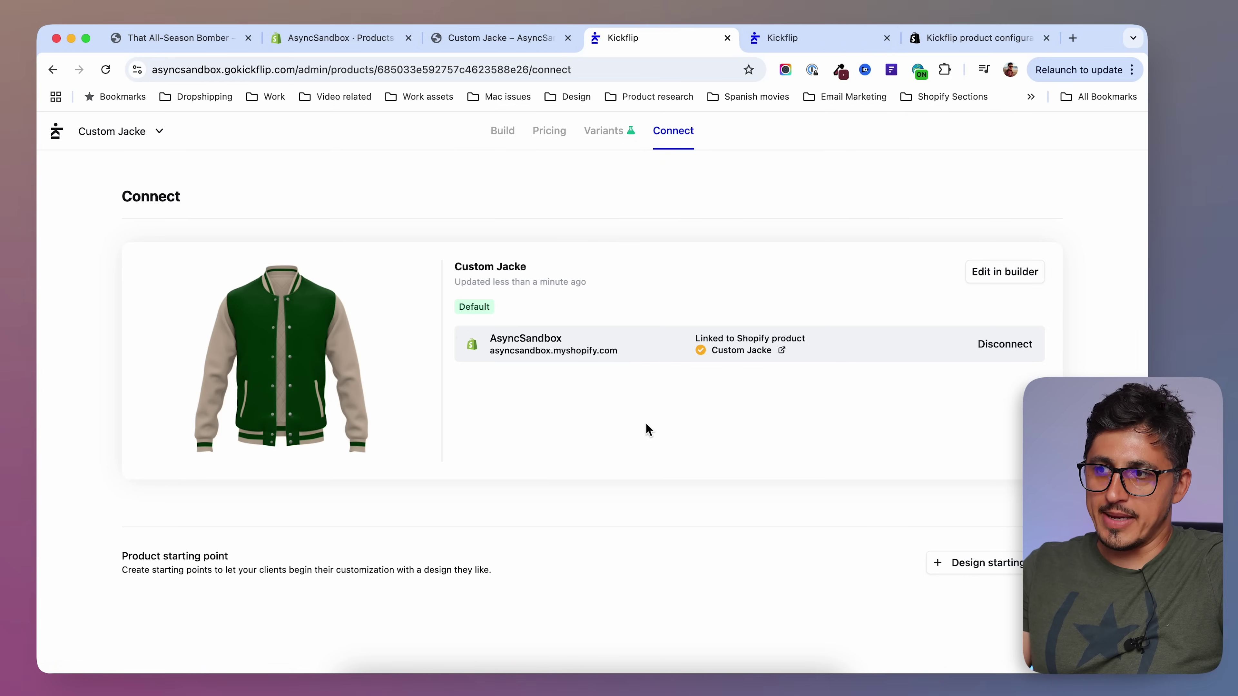
click(508, 140)
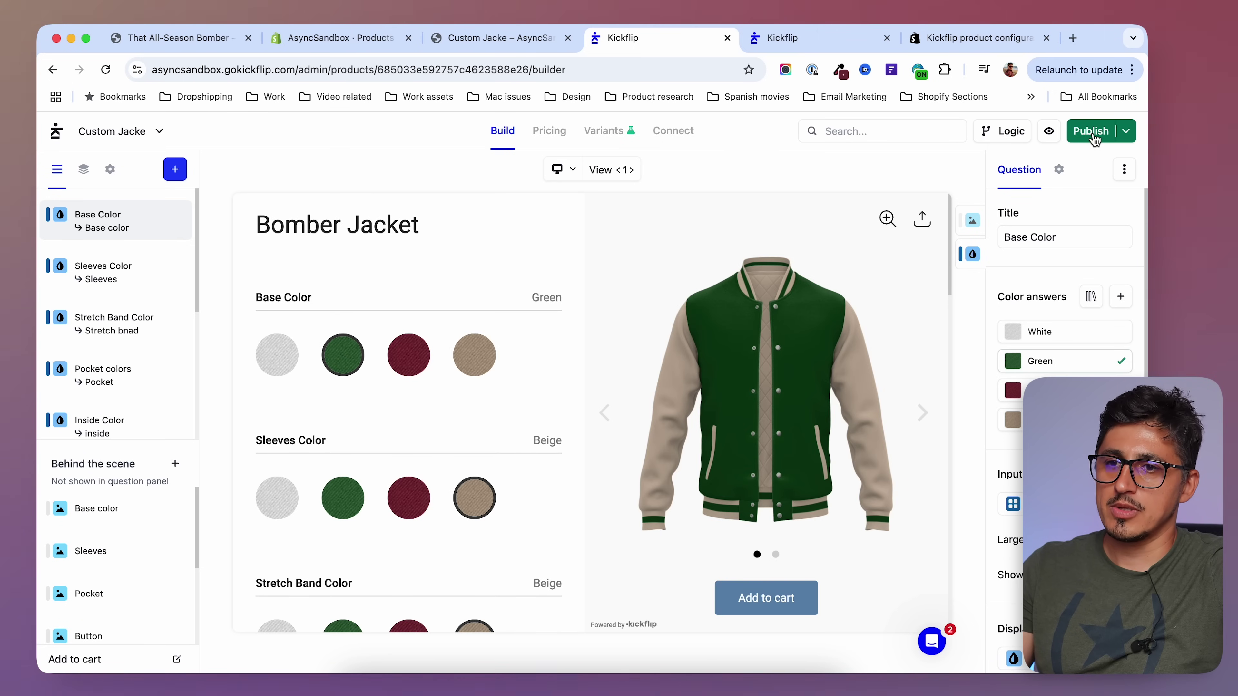
click(1095, 139)
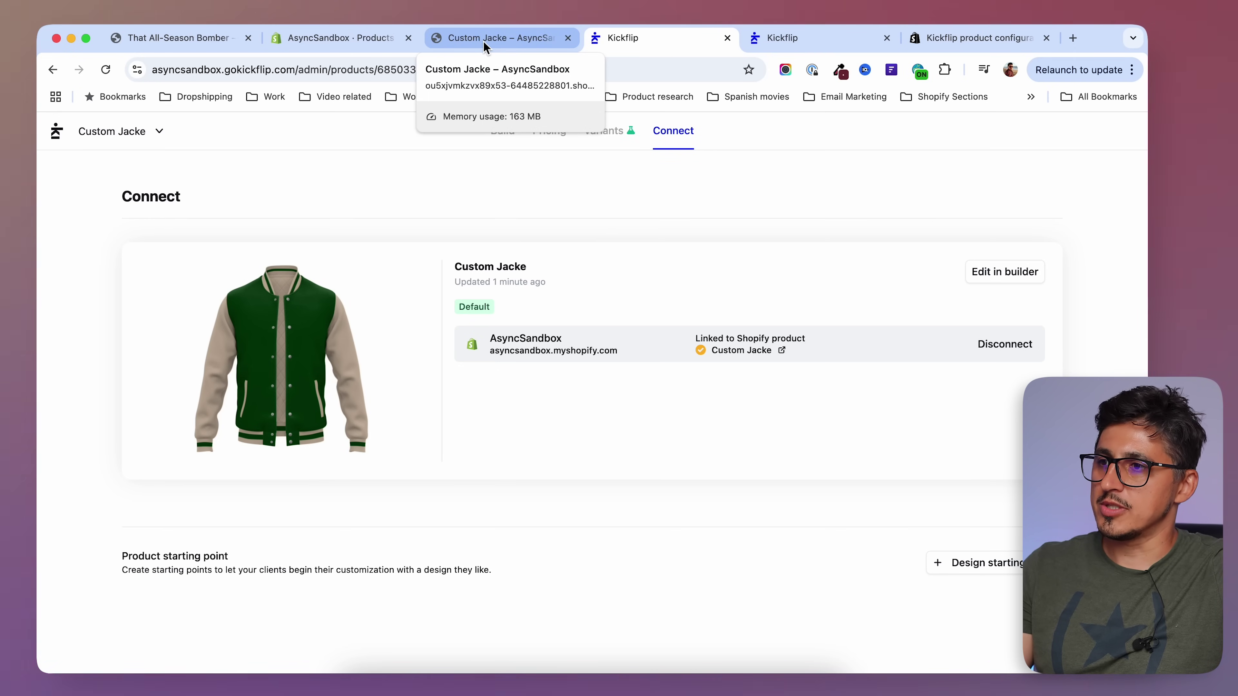
- In Shopify, include the Custom Jacke product in the Point of Sale, Inbox and Online Store sales channels and save it
click(342, 39)
click(1014, 296)
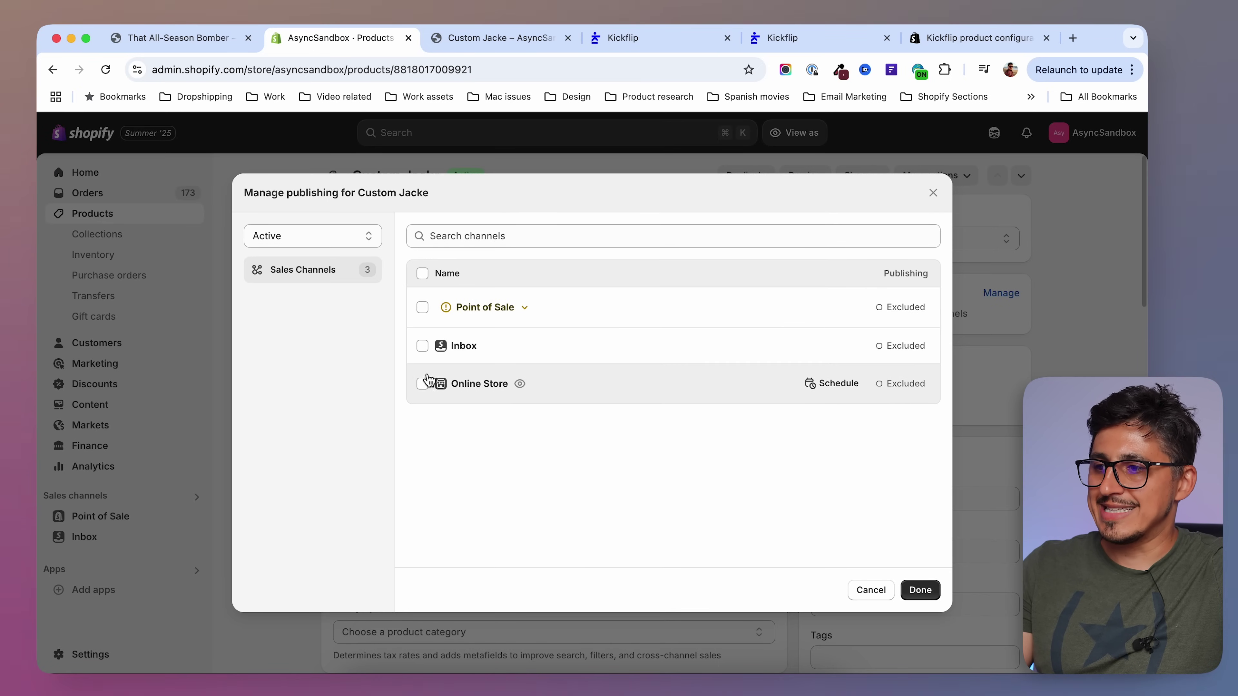
click(422, 384)
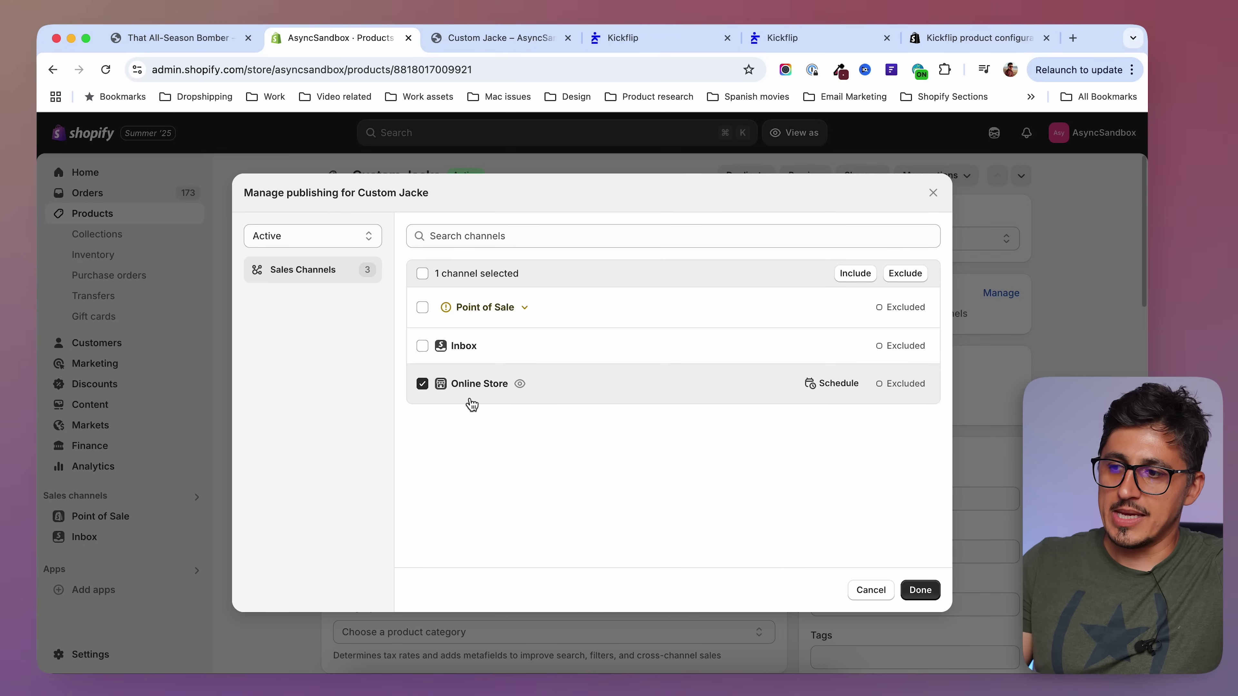
click(920, 590)
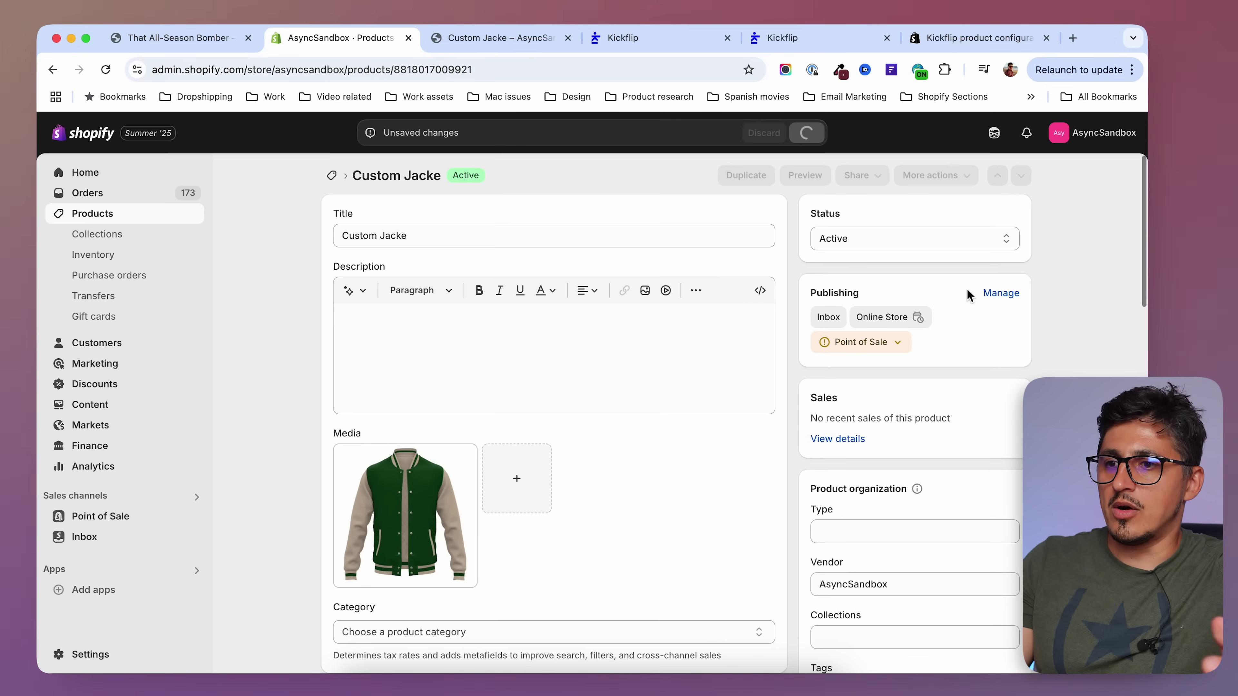
- Return to Kickflip, check the jacket's link to the Shopify product, and save a base price of 200 USD
click(667, 46)
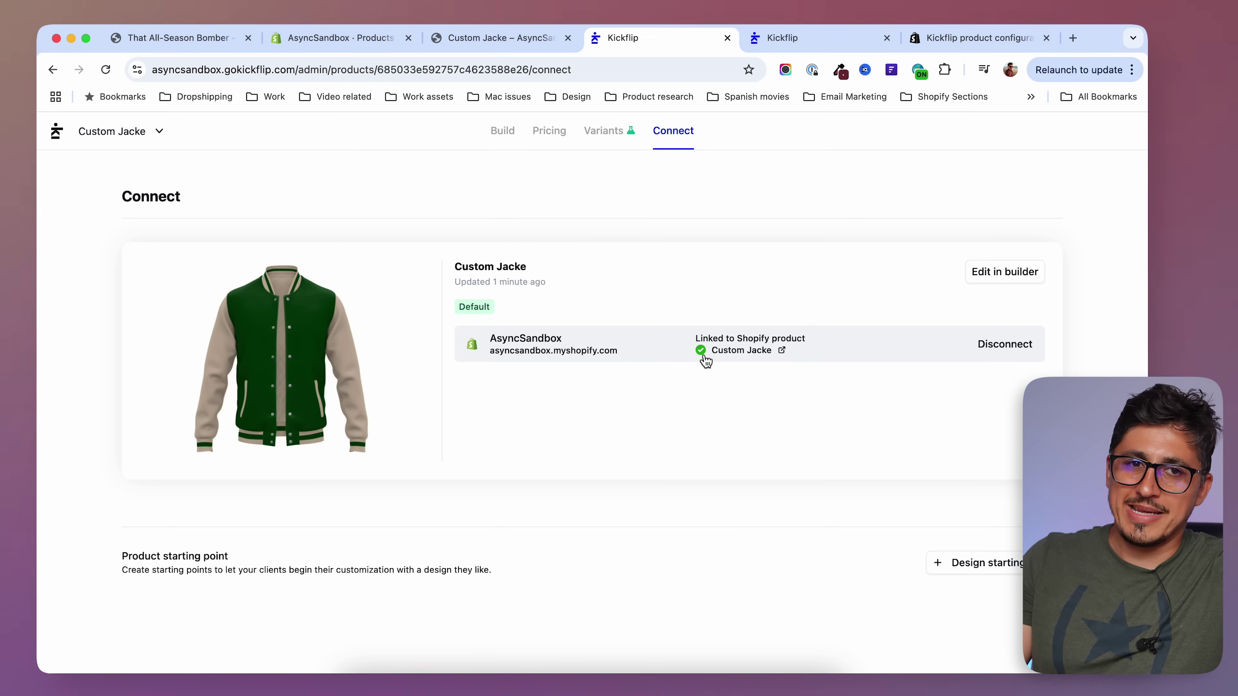
mouse_move(702, 352)
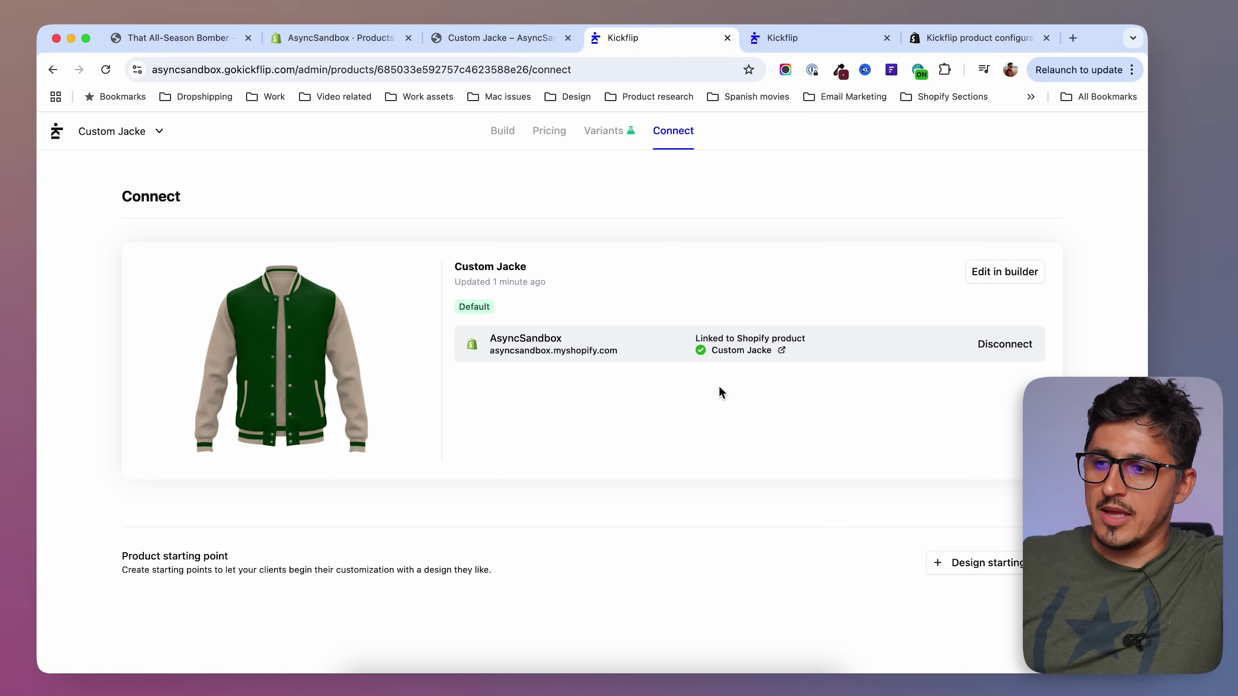
click(561, 140)
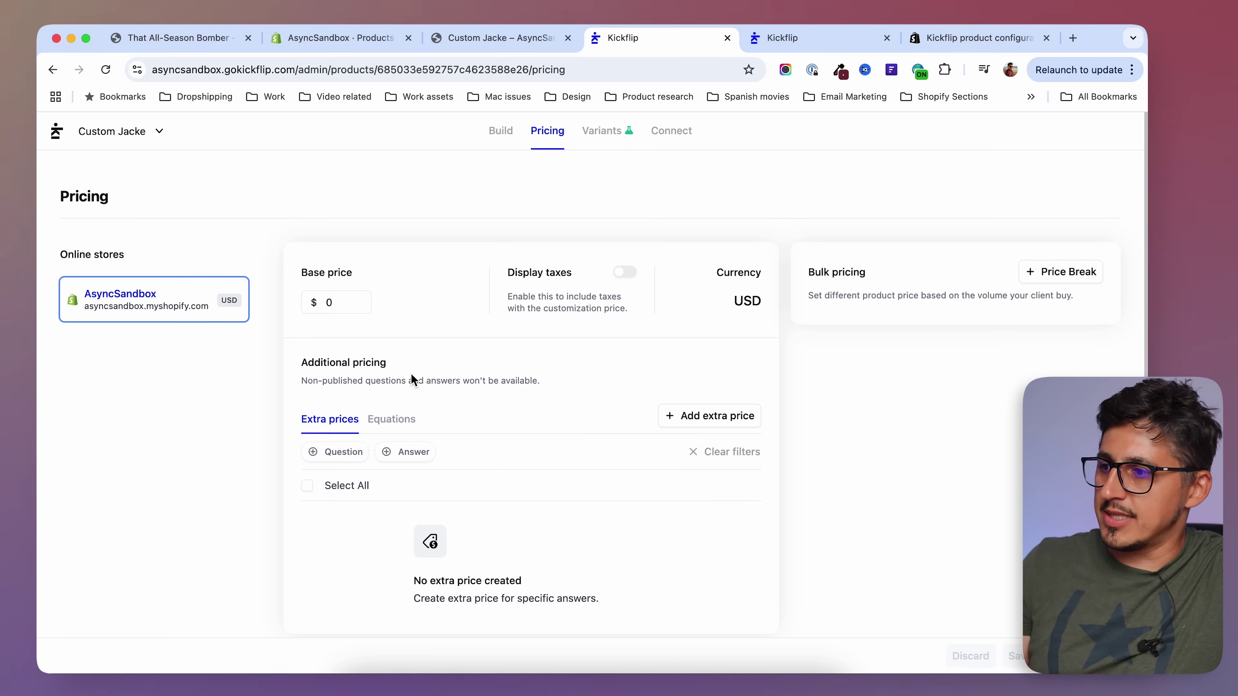
click(351, 303)
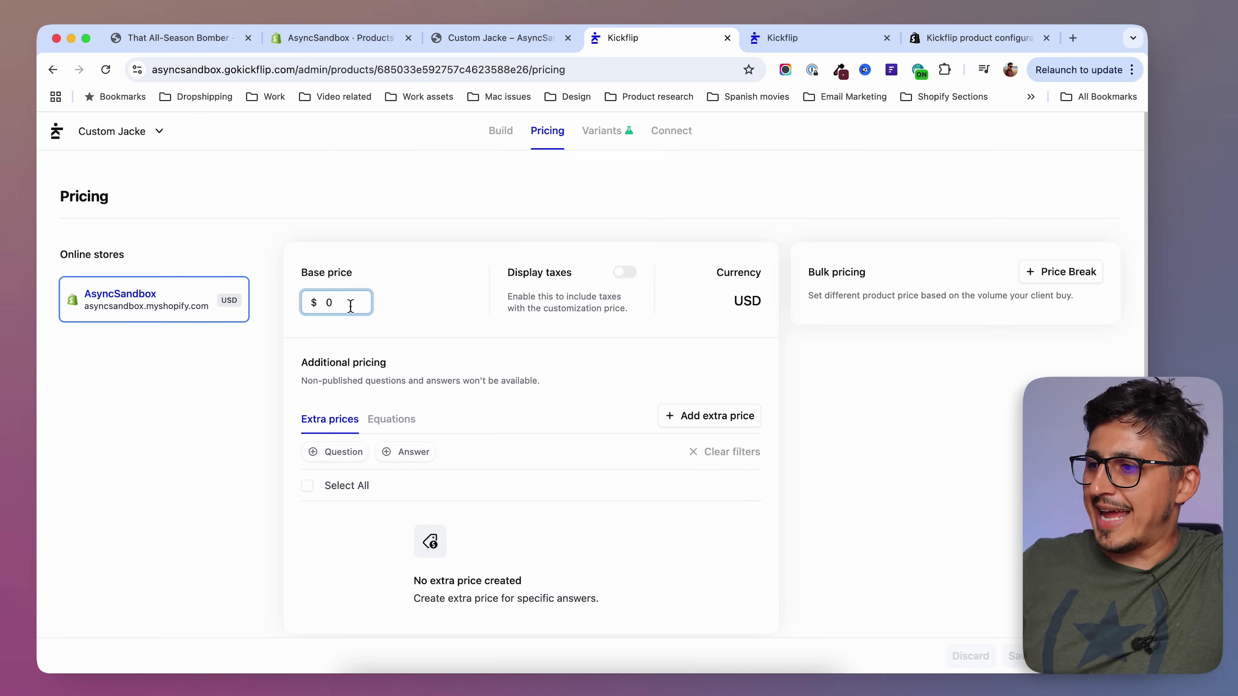
drag(356, 307, 311, 304)
text(200)
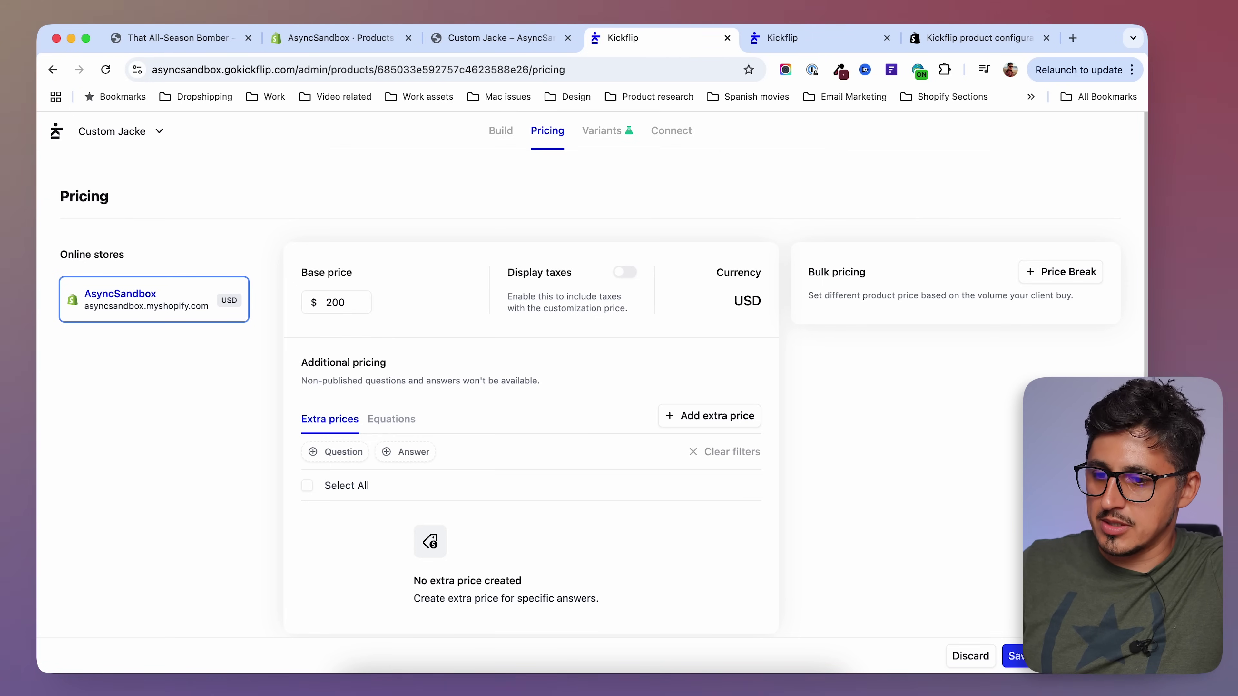
click(1014, 655)
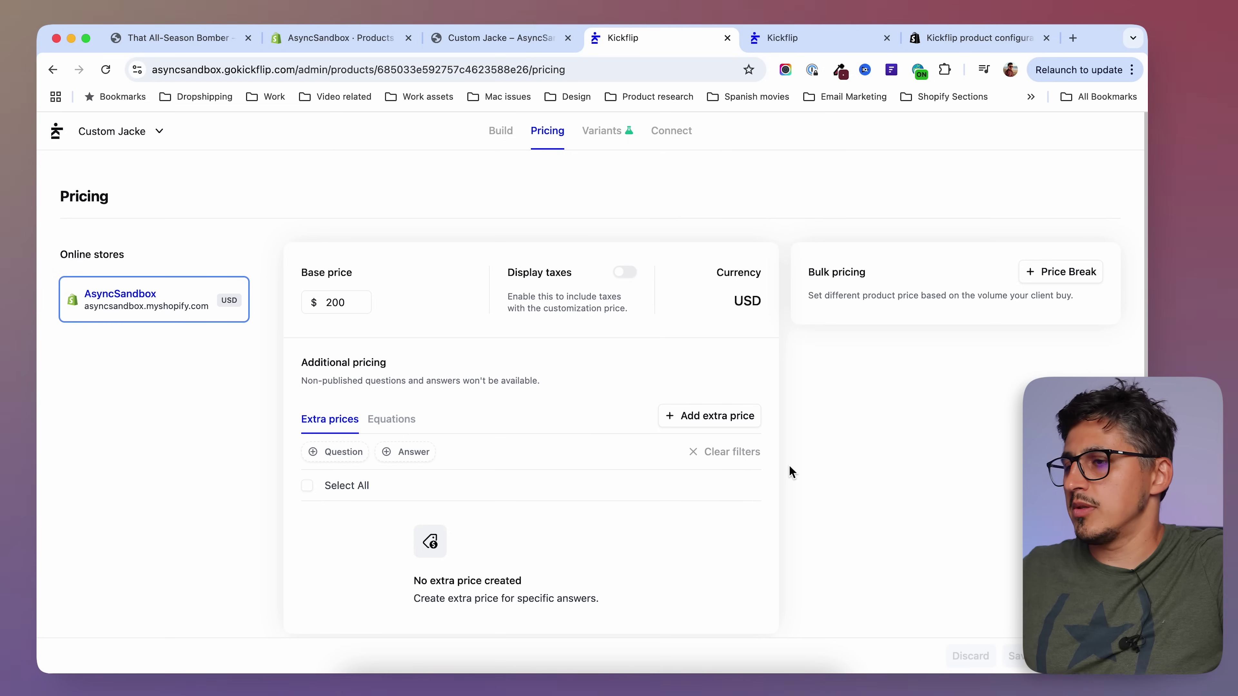
- Reload the Custom Jacke product in Shopify and compare its new storefront preview with the earlier one
click(342, 37)
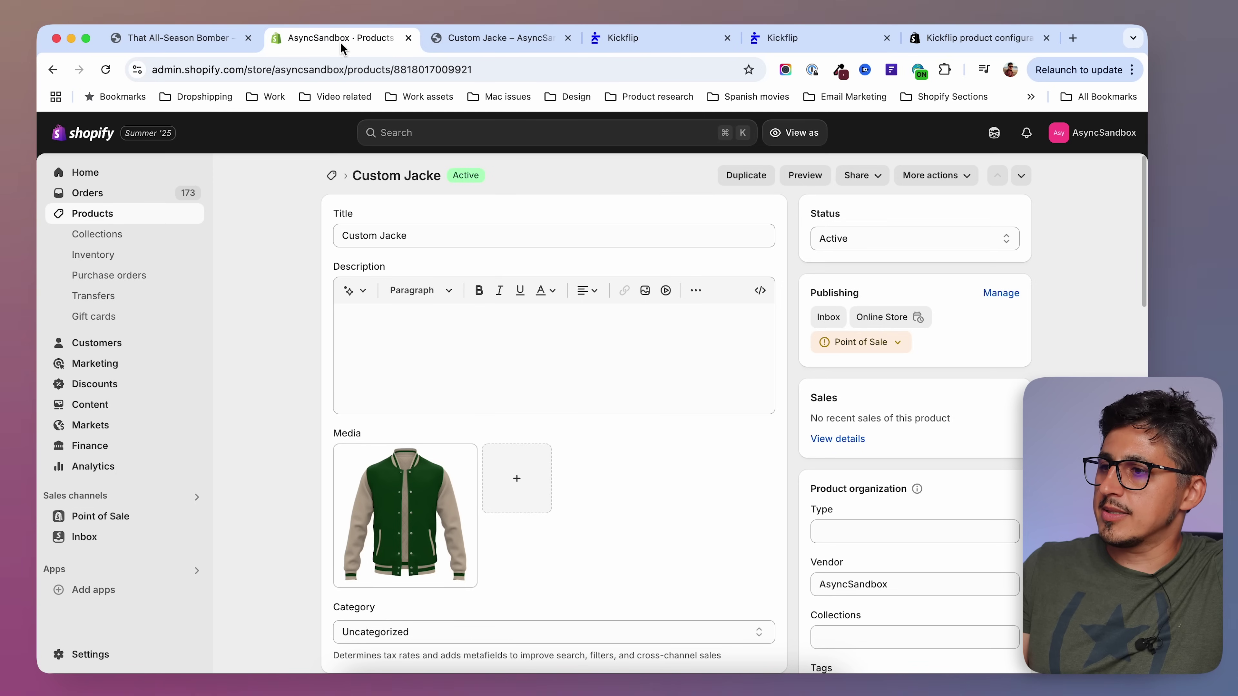
click(337, 338)
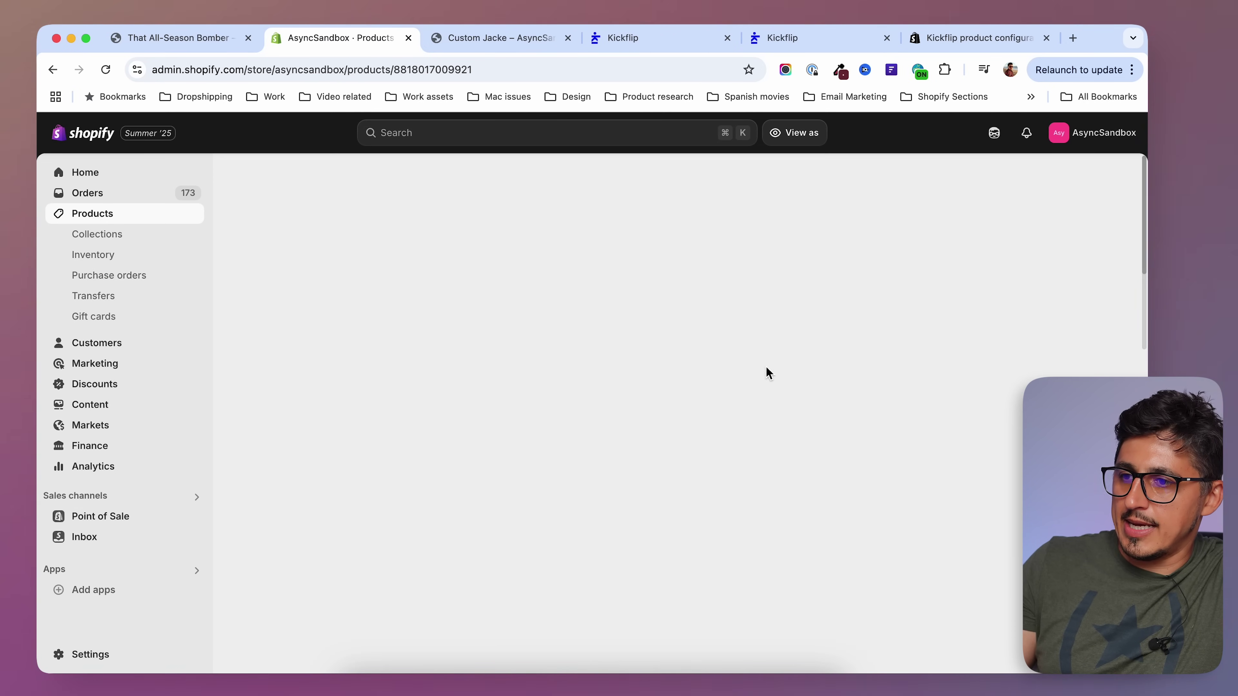
click(805, 176)
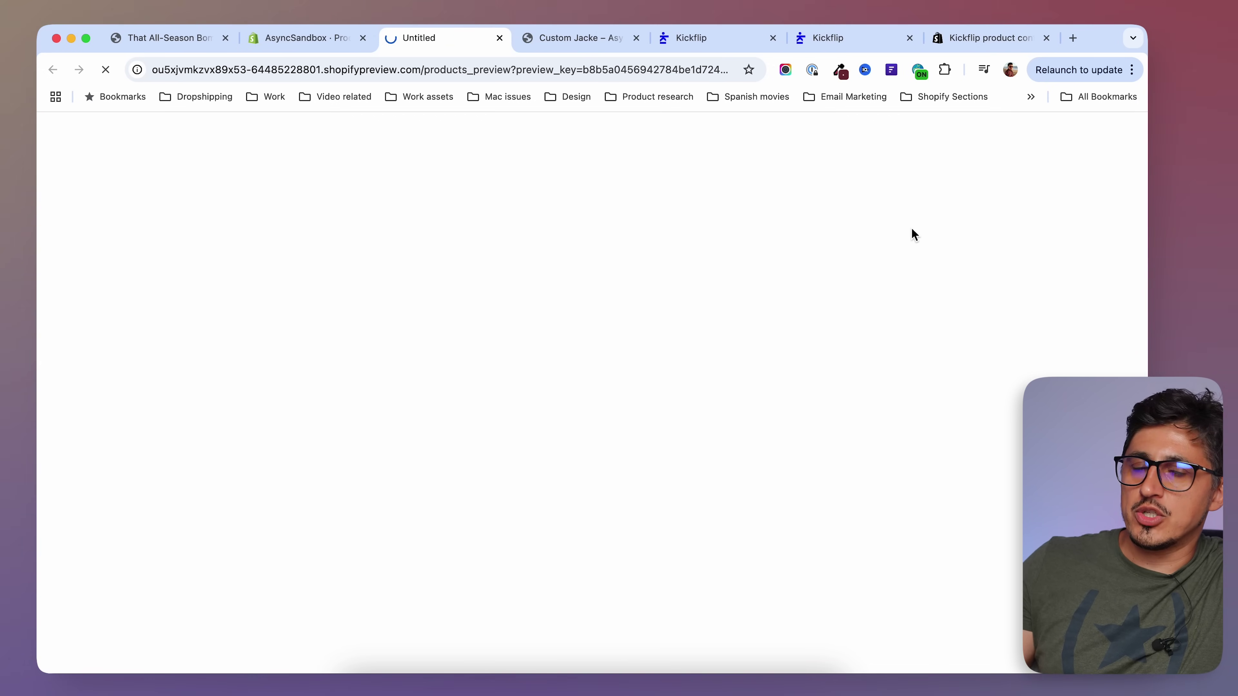
scroll(1070, 345, down, 4)
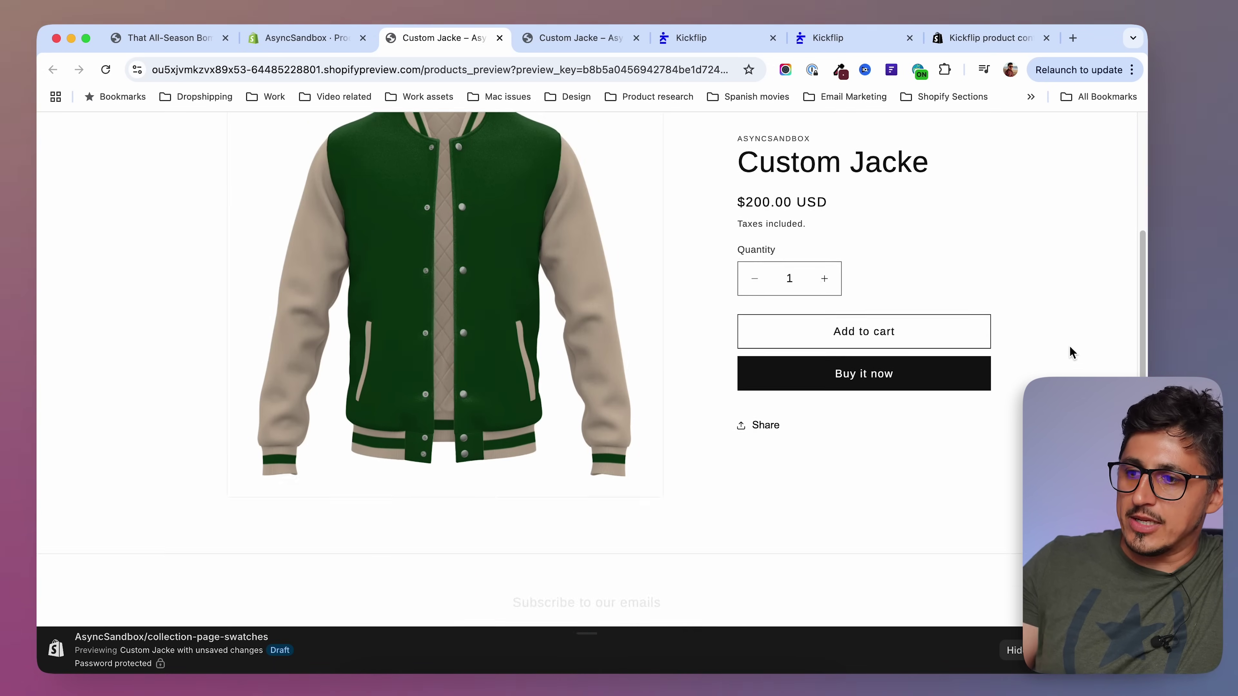
scroll(1070, 346, up, 4)
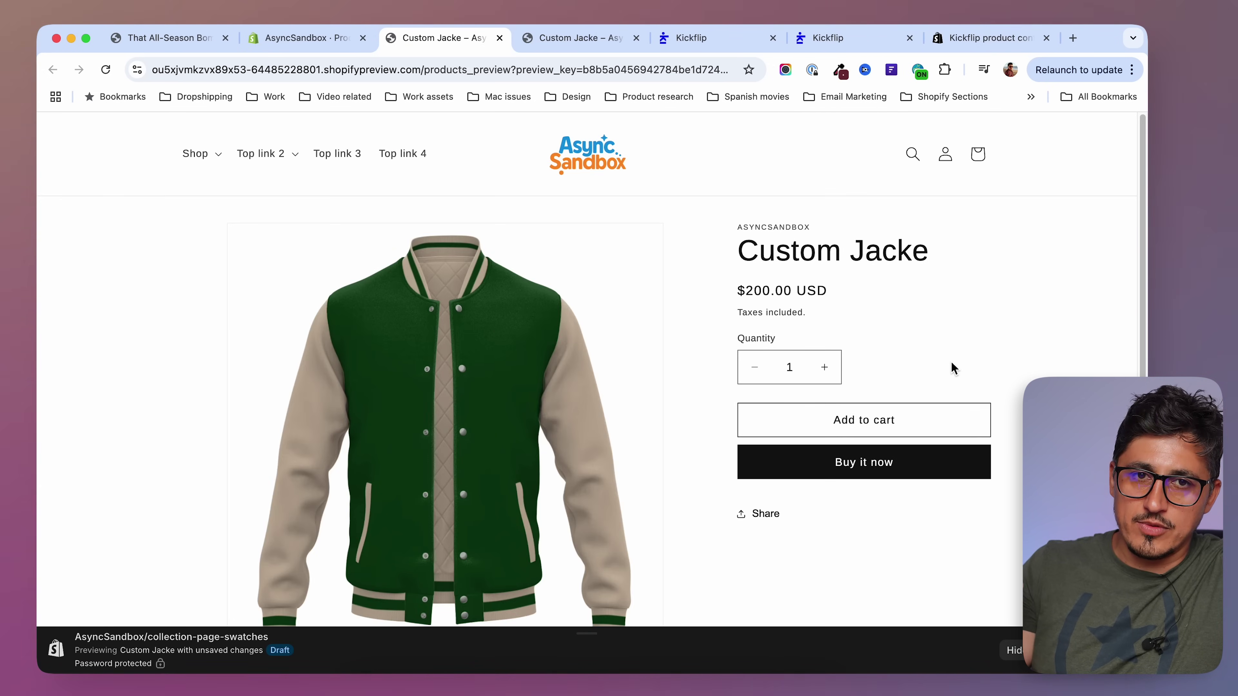
click(580, 37)
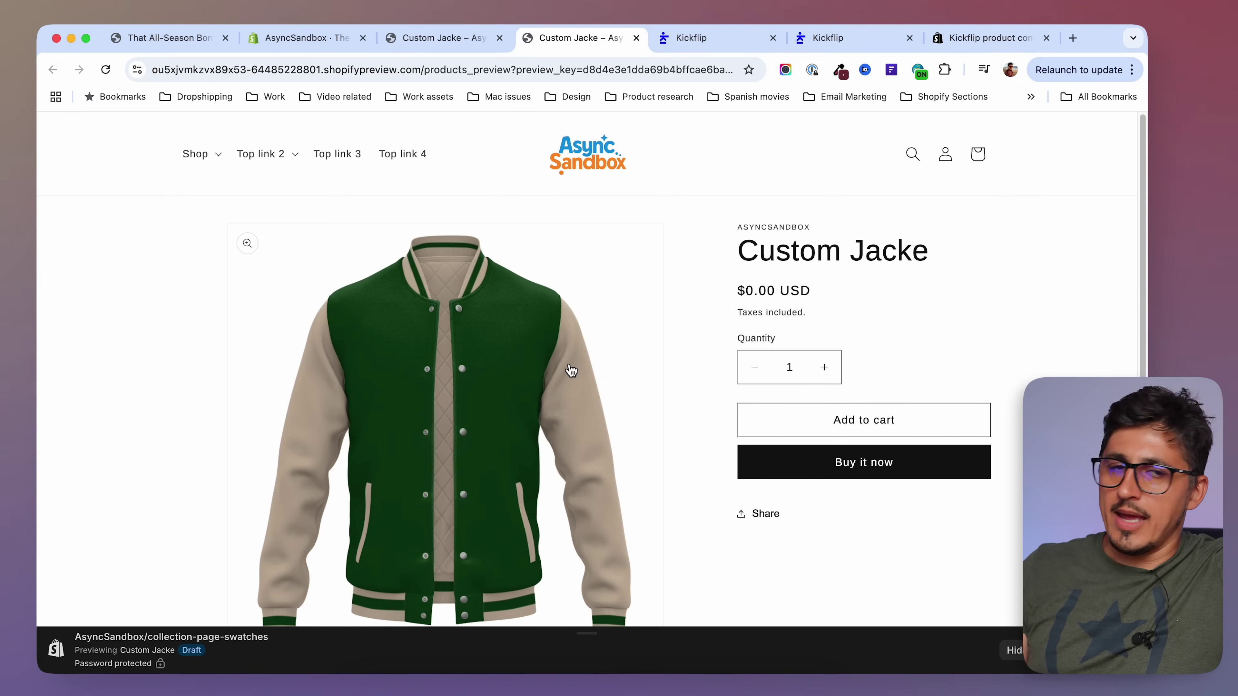
- Open the live collection-page-swatches theme in Shopify's theme editor, enable Kickflip's Customizer app embed, and save
click(305, 43)
click(985, 550)
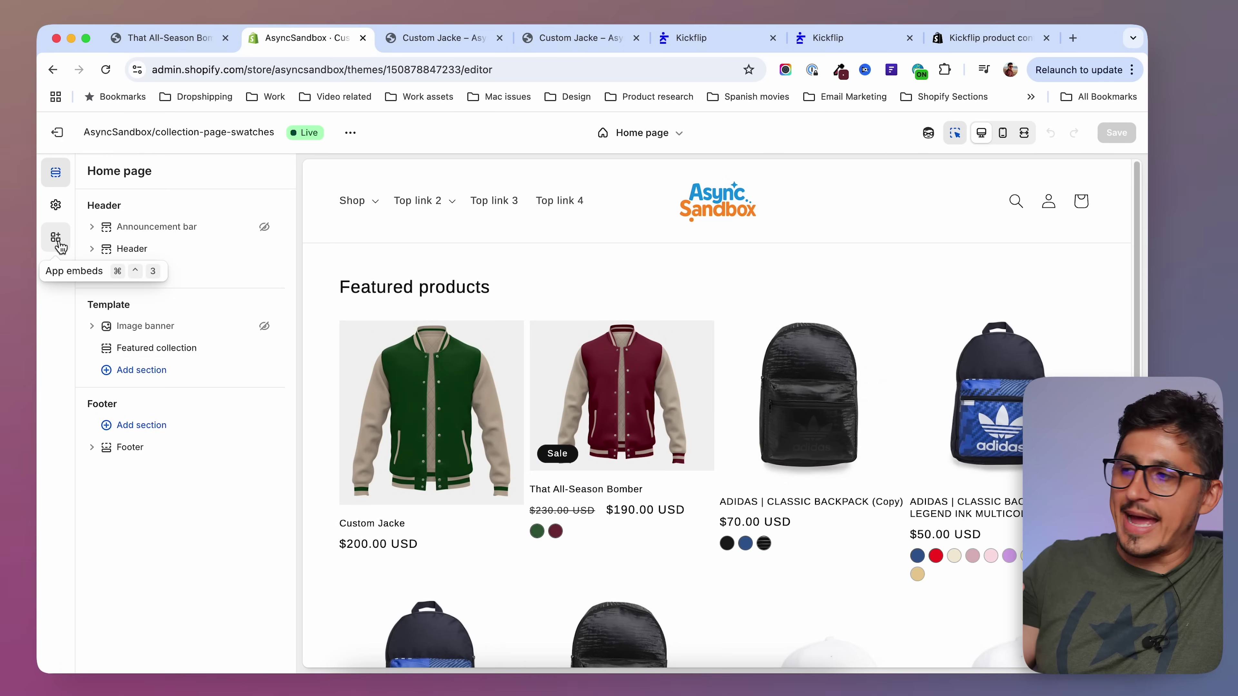
click(60, 245)
click(258, 264)
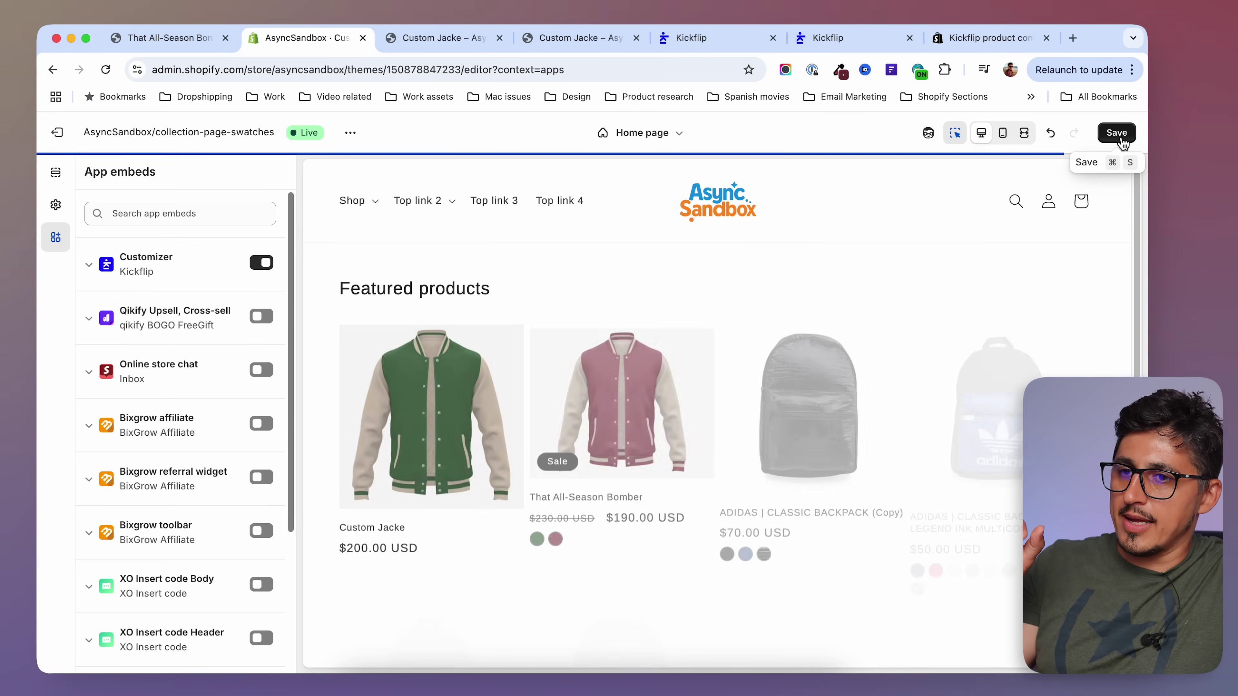
click(1120, 138)
- Open the customizer from the Custom Jacke storefront preview, look through its options, and add the jacket to the cart
key(ctrl+Tab)
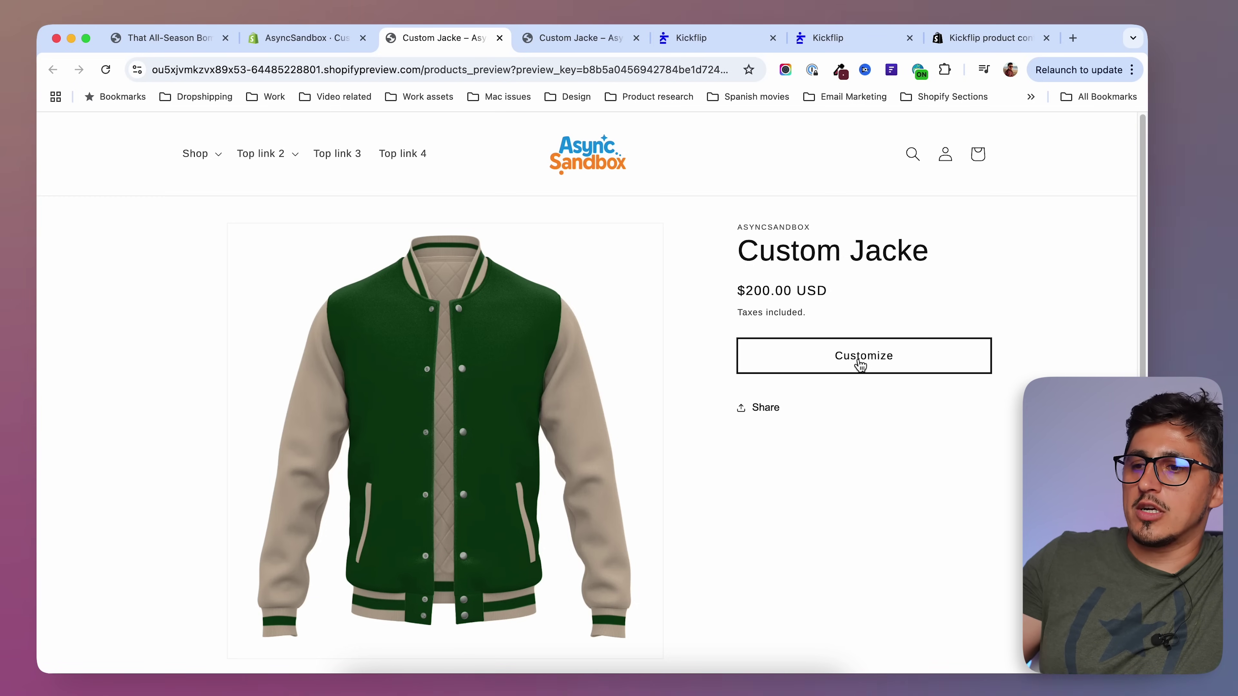
click(851, 359)
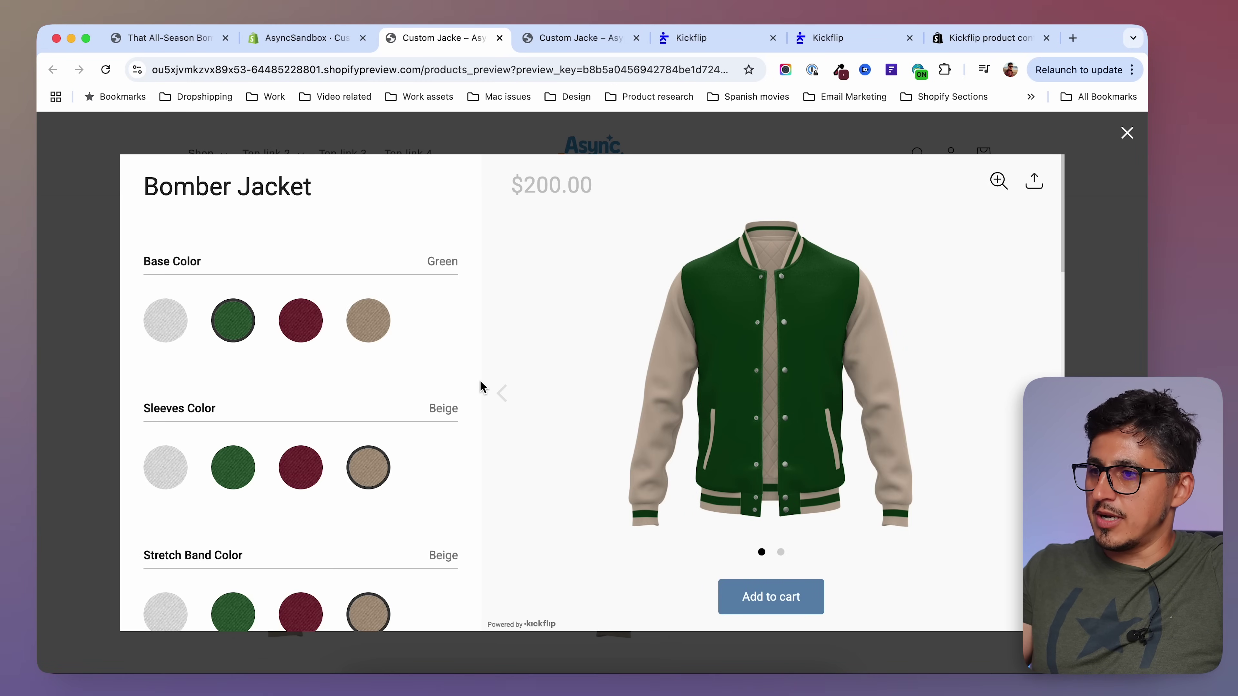
scroll(373, 420, down, 20)
scroll(369, 421, down, 2)
scroll(369, 421, up, 8)
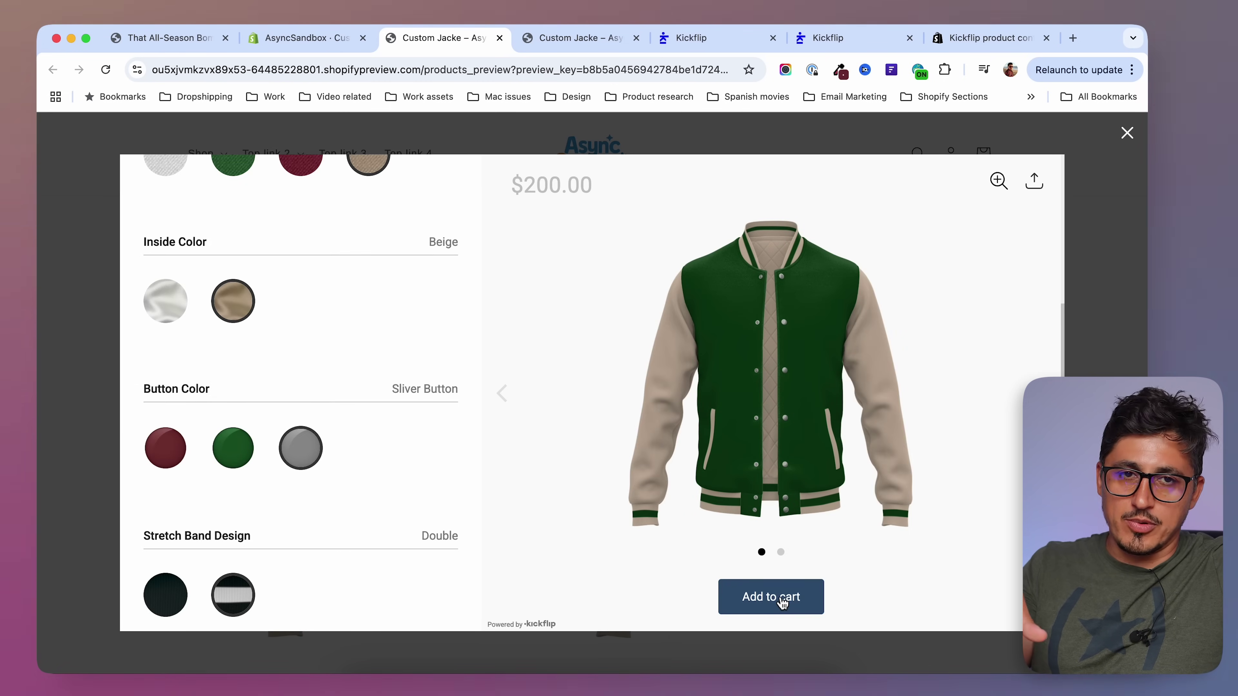
click(782, 603)
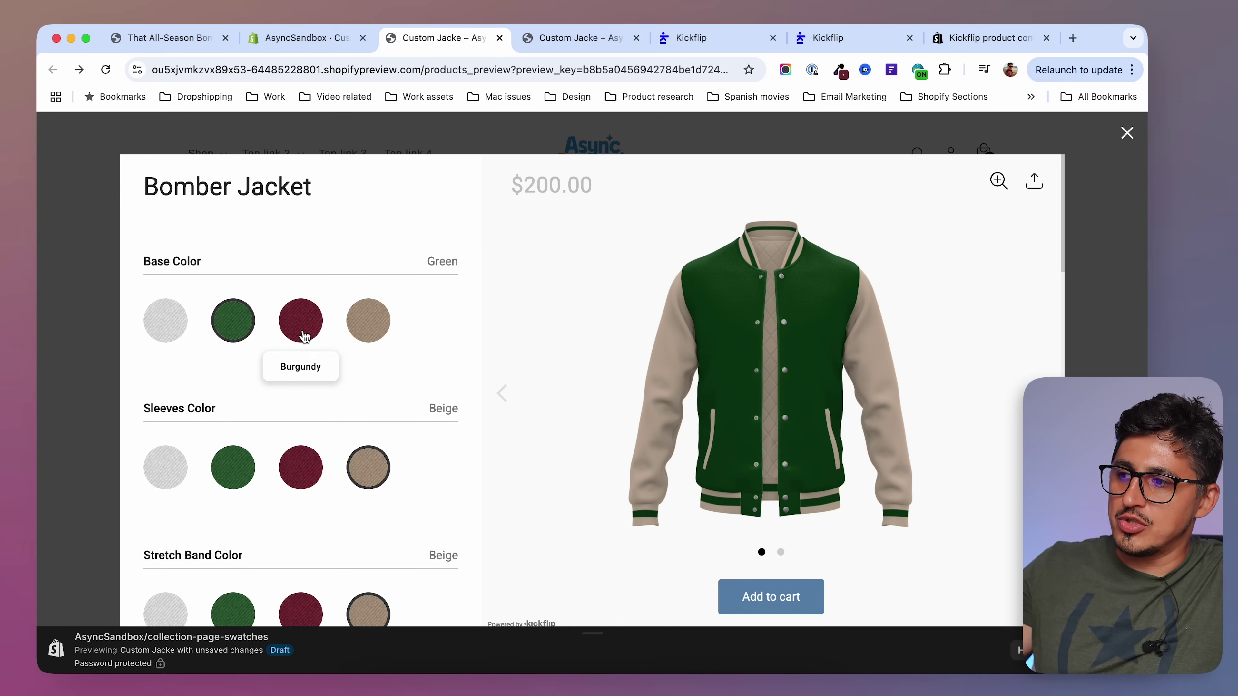
- Set both the jacket's base color and its stretch band accent color to Burgundy
click(305, 335)
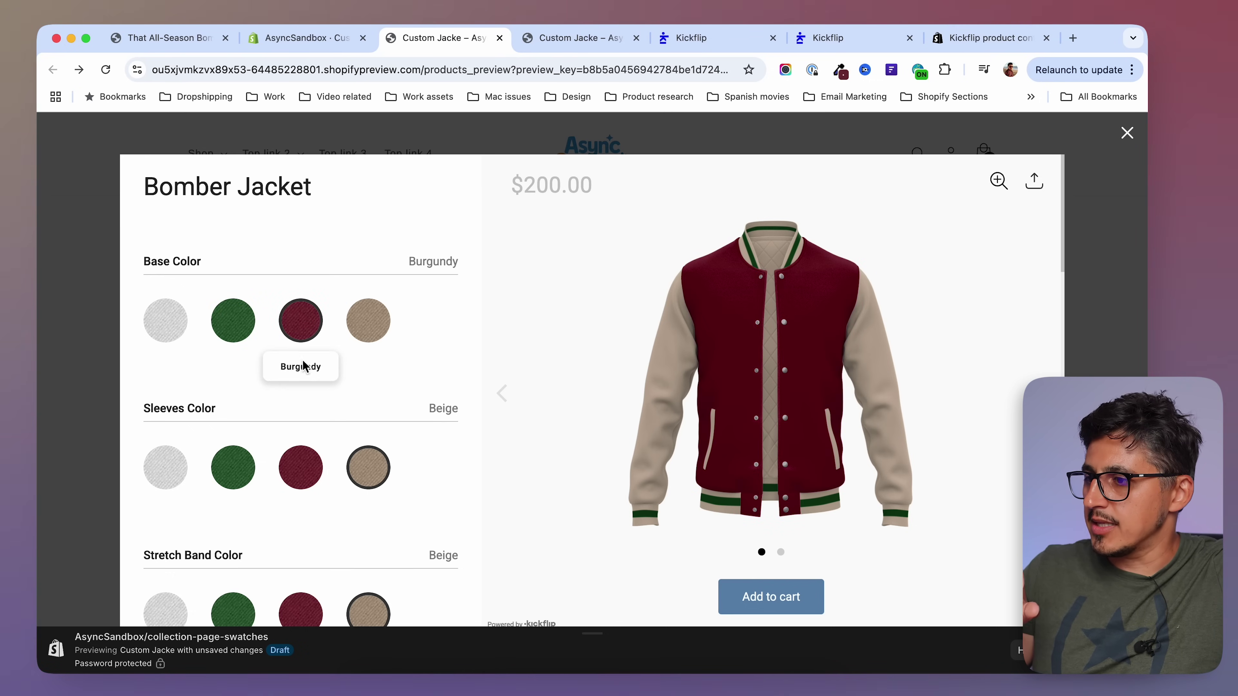
scroll(307, 409, down, 5)
scroll(307, 415, down, 2)
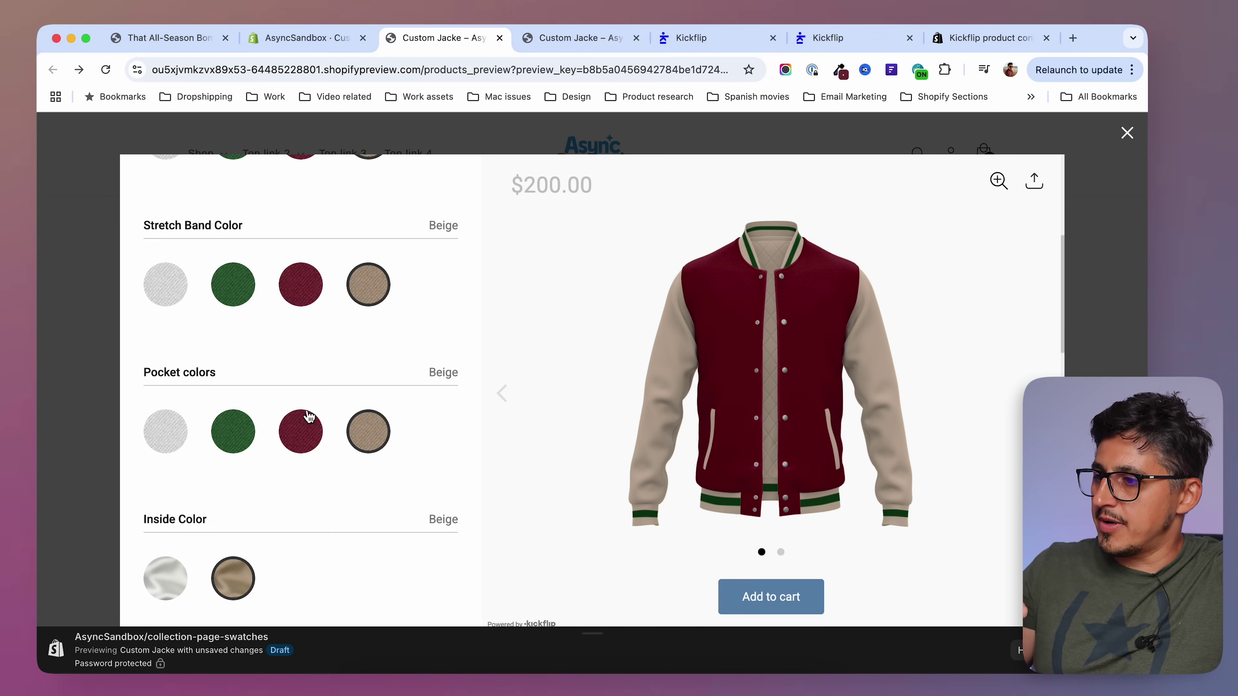
scroll(339, 403, down, 5)
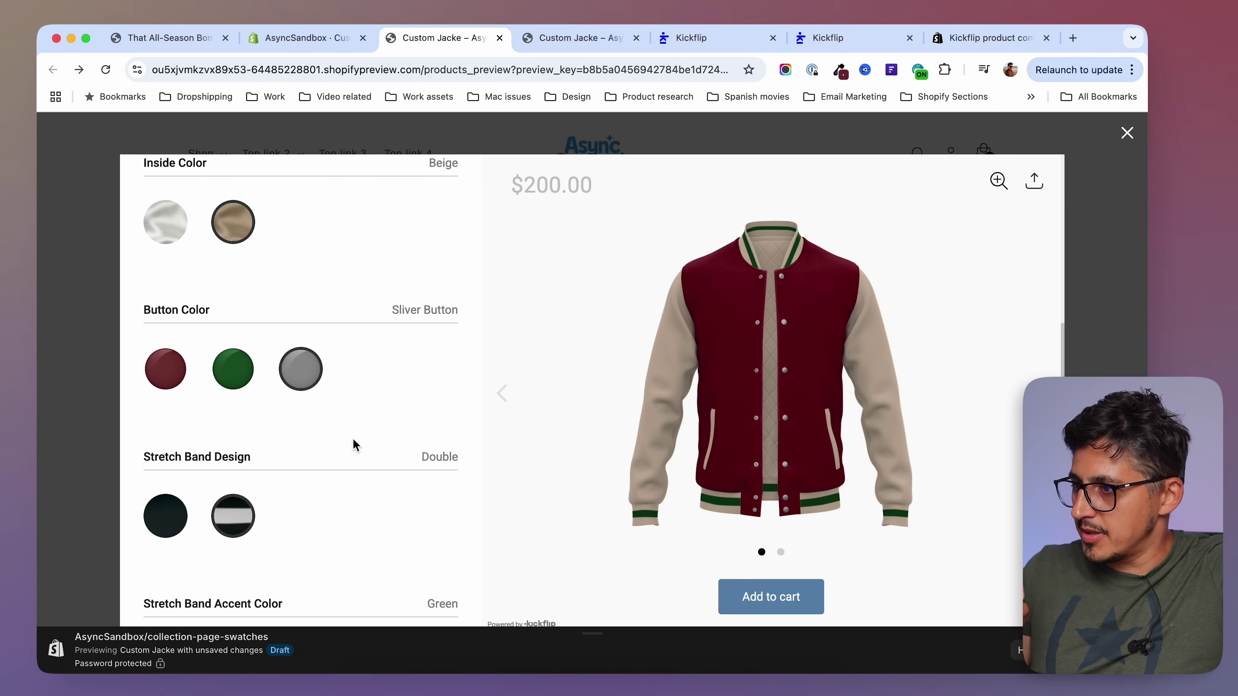
scroll(355, 445, up, 10)
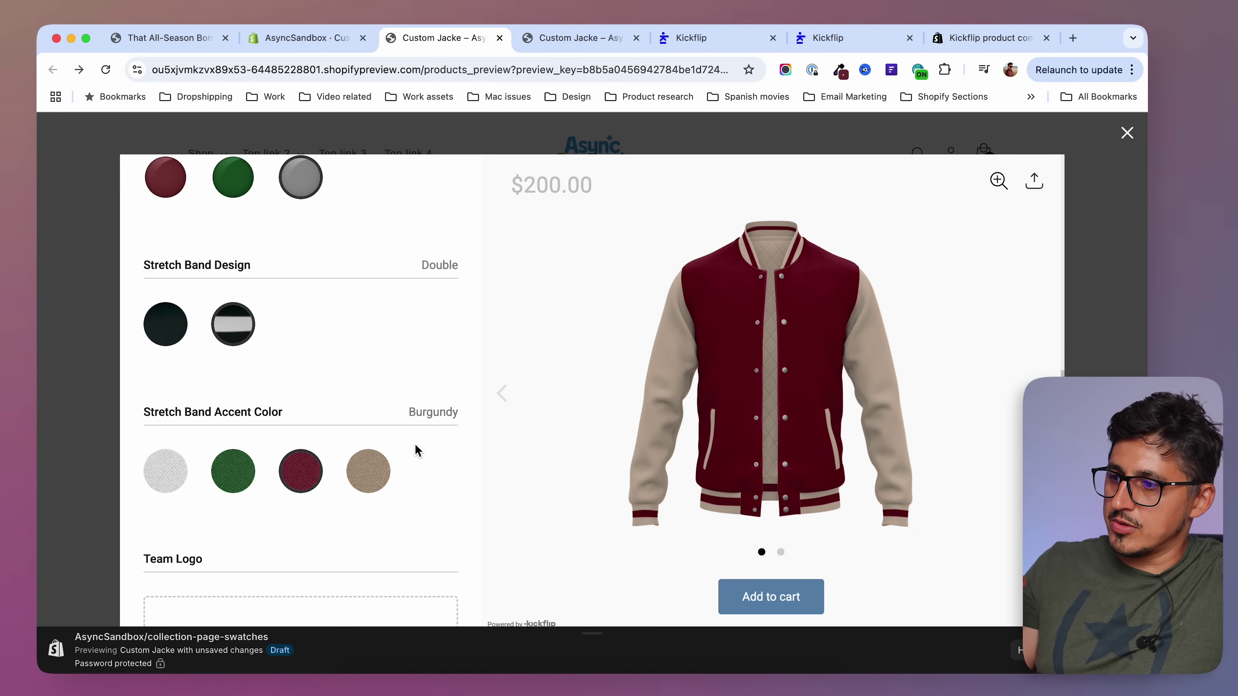
- Upload the animal-head shield image from the computer as the Team Logo
scroll(417, 449, down, 5)
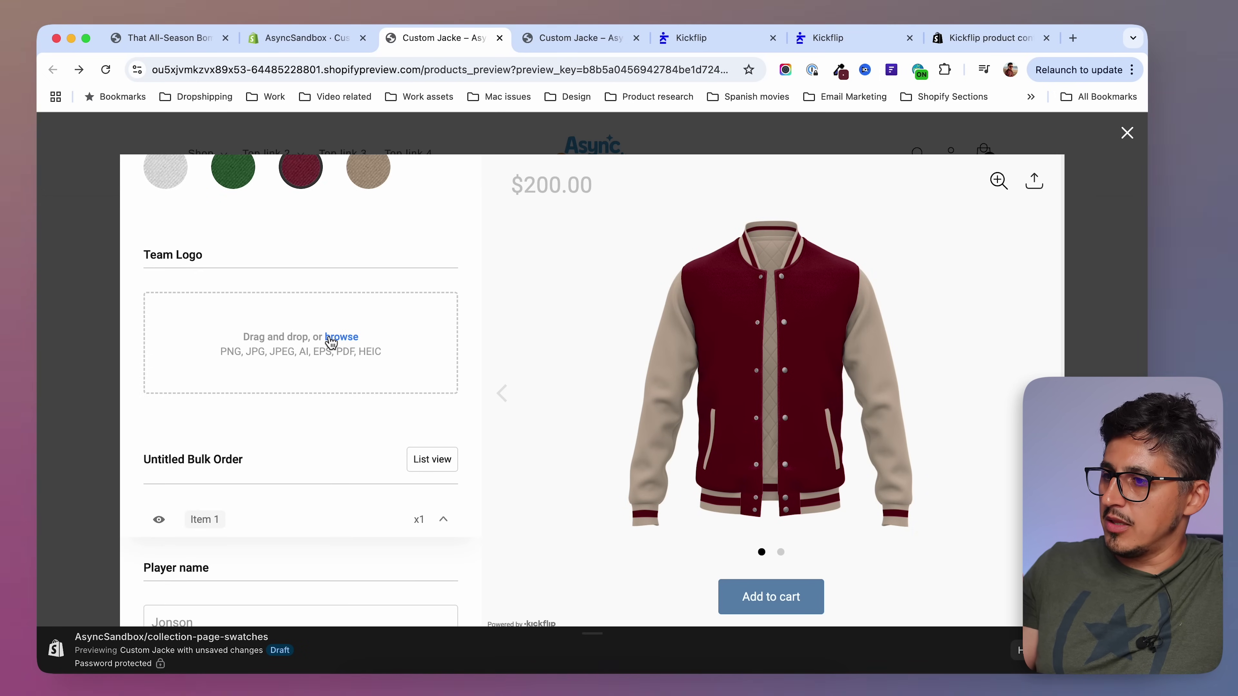
click(341, 337)
double_click(515, 274)
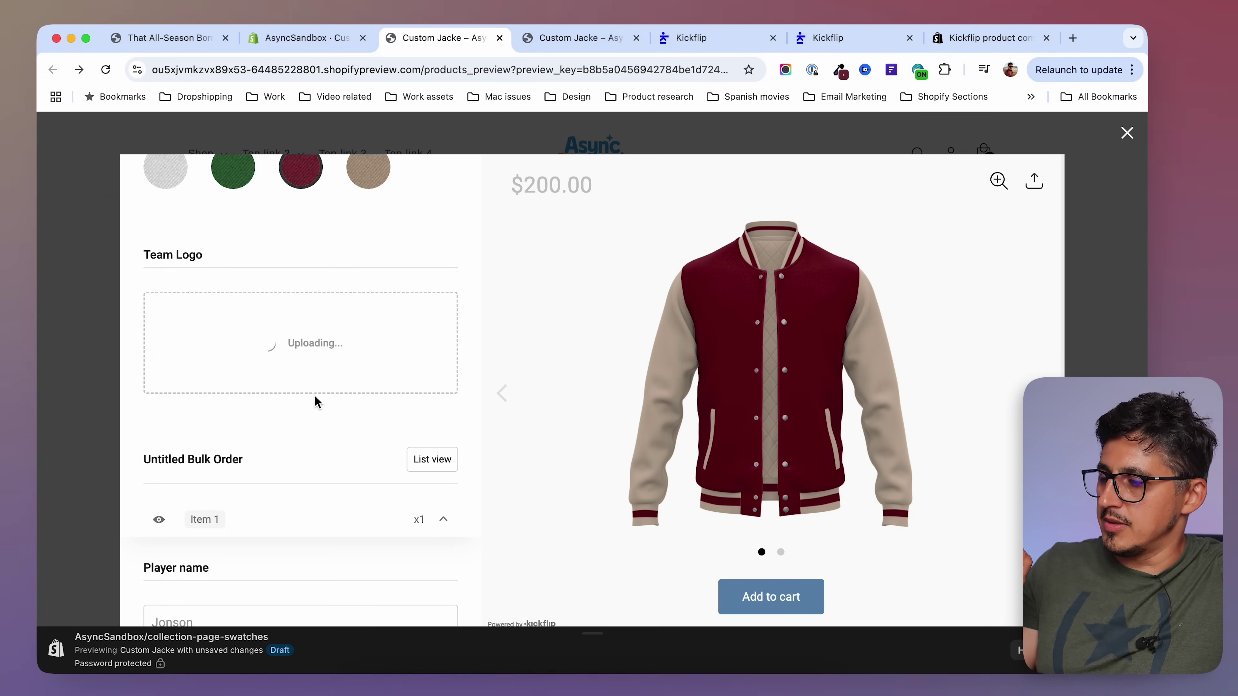
scroll(309, 422, down, 3)
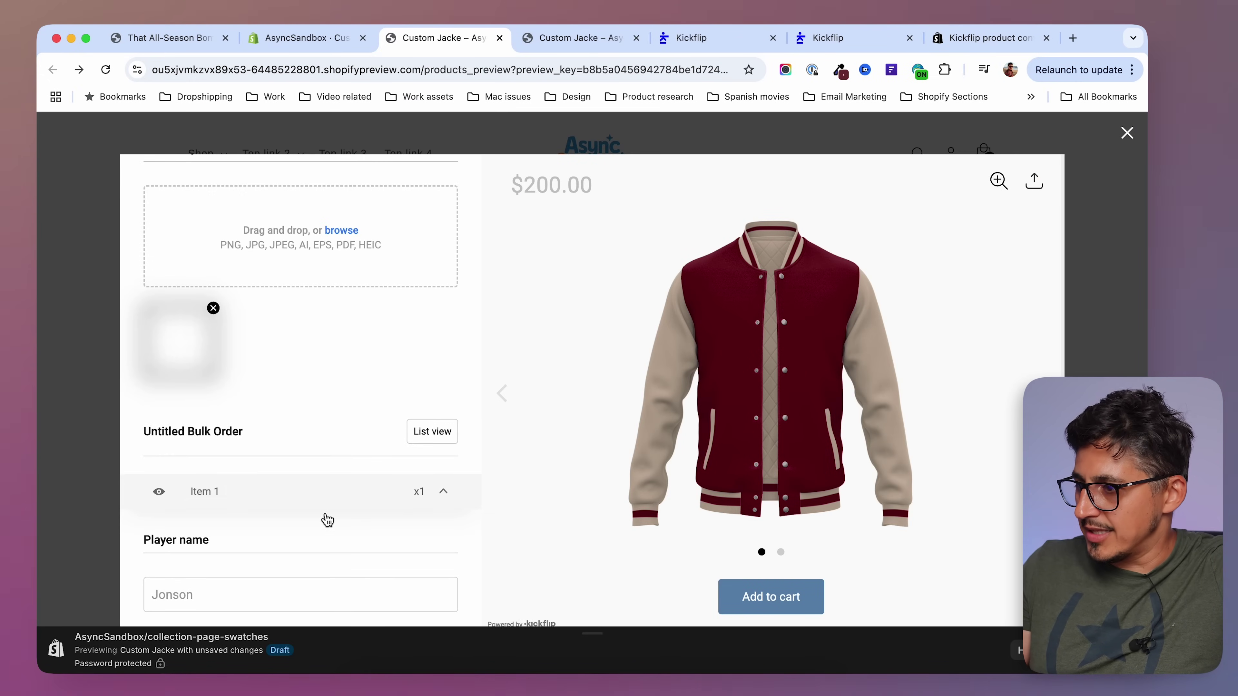
- Enter the player's name and the player number 14 for Item 1 of the bulk order
scroll(326, 520, down, 2)
scroll(390, 490, down, 2)
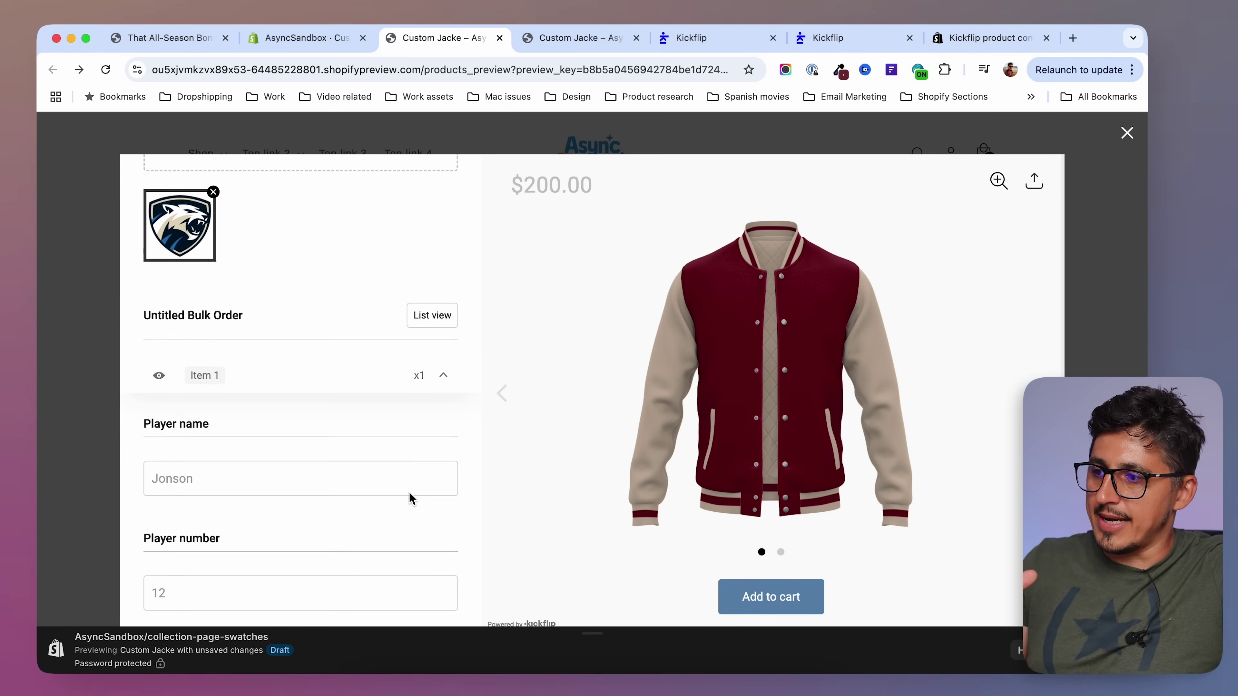
scroll(342, 488, down, 2)
click(246, 361)
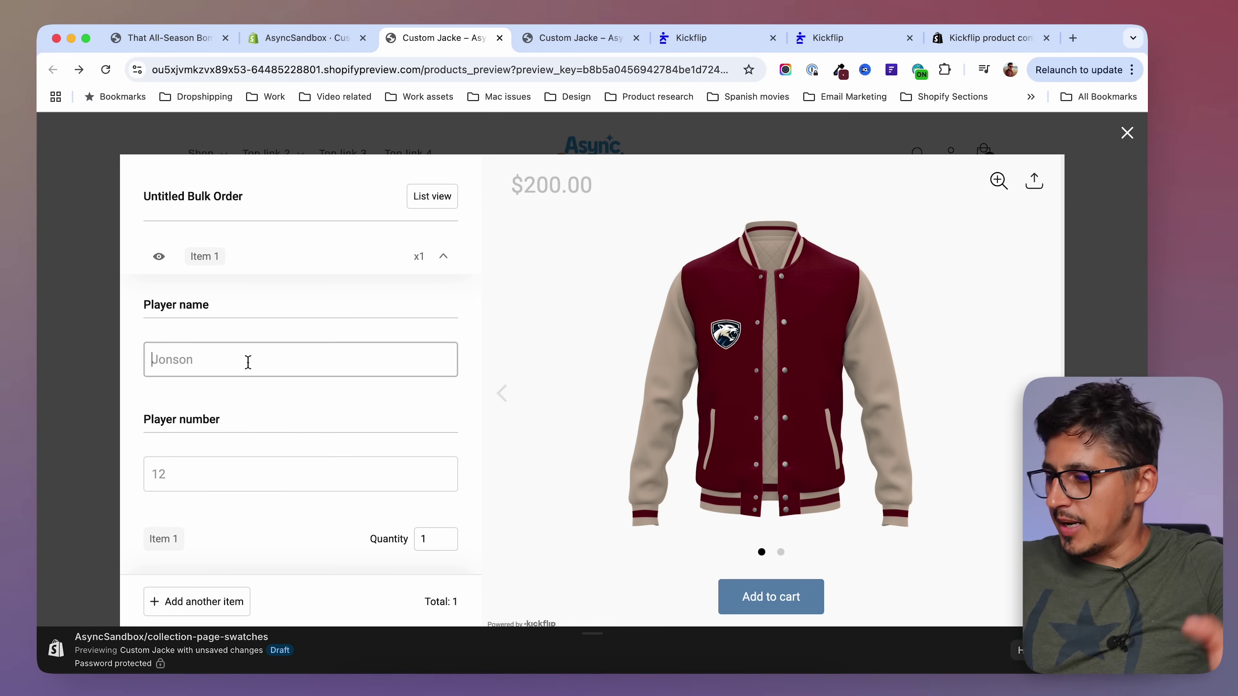
text(Chriss)
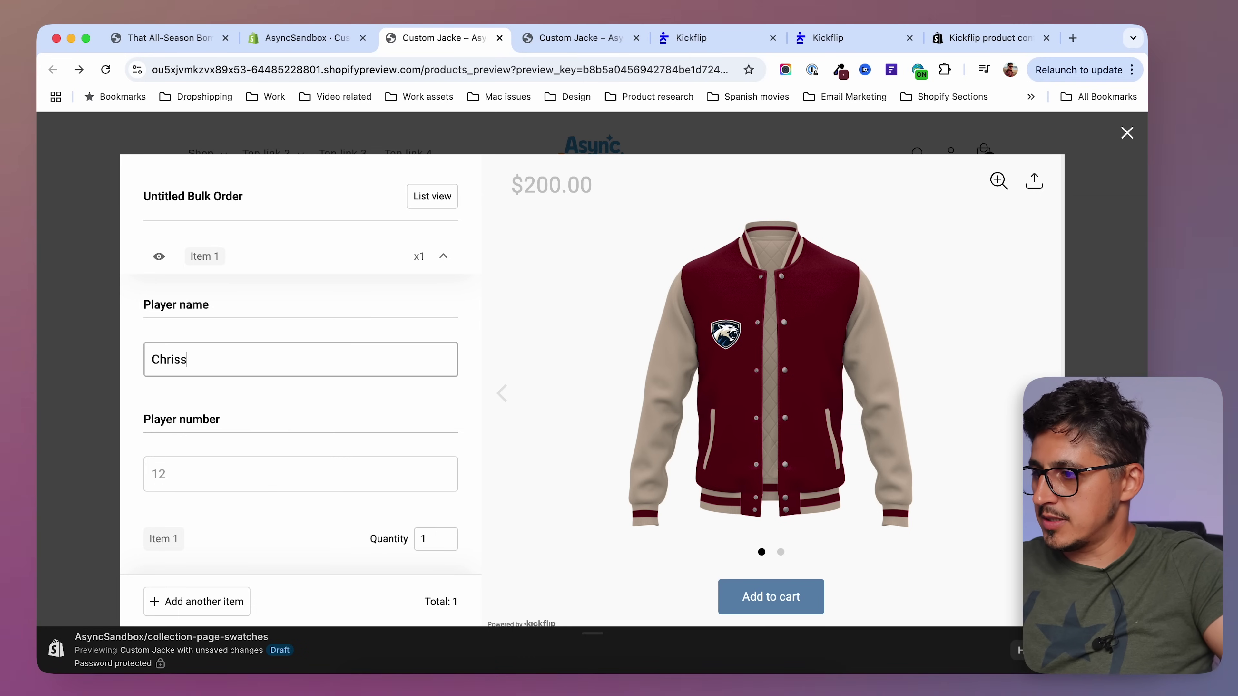
click(223, 474)
text(14)
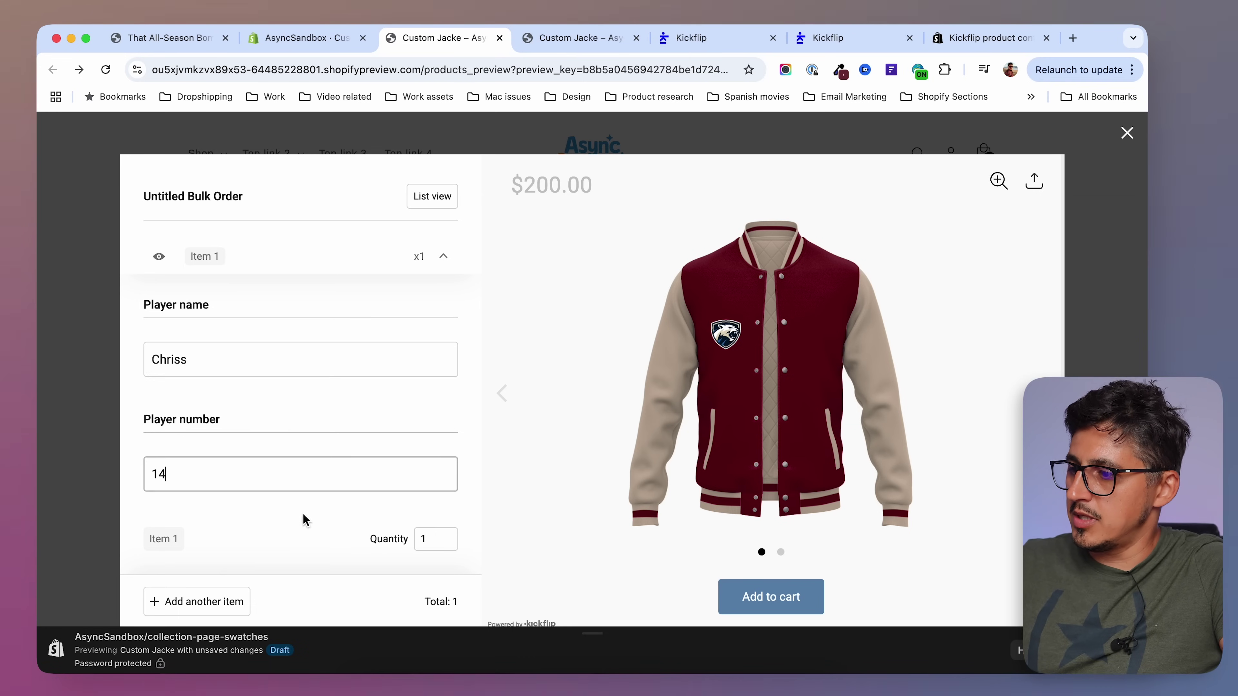
- Show the back view of the personalized jacket and add it to the cart
click(781, 553)
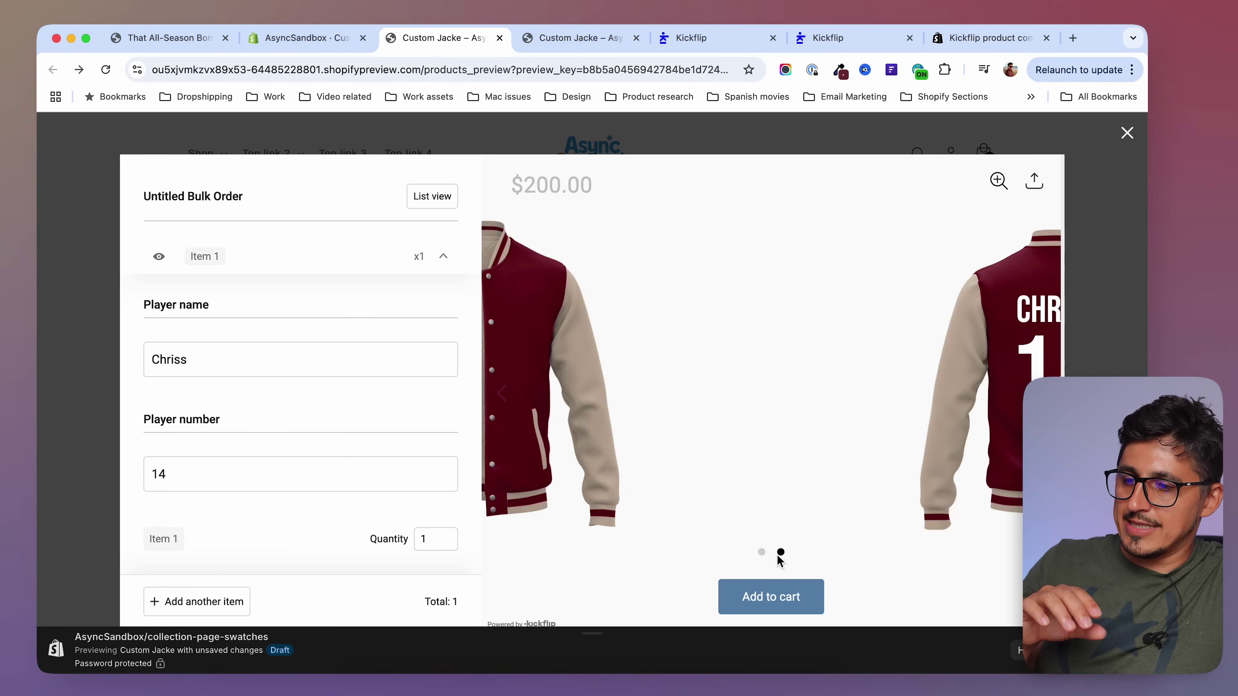
click(792, 607)
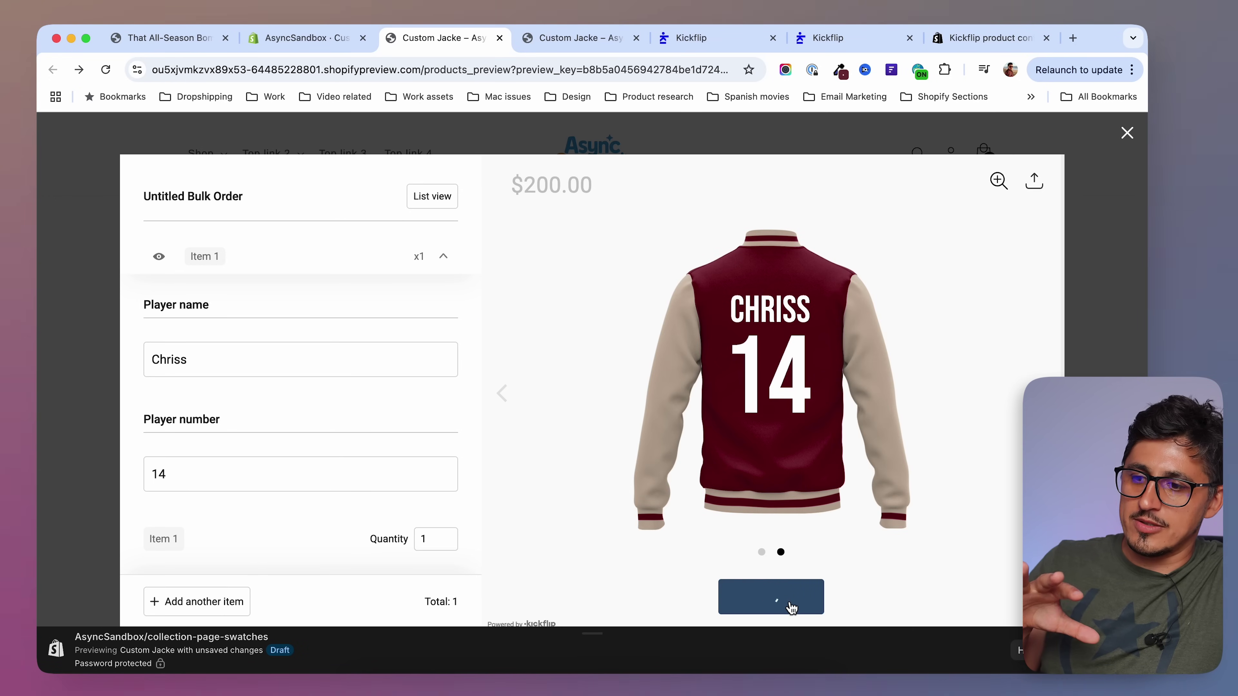